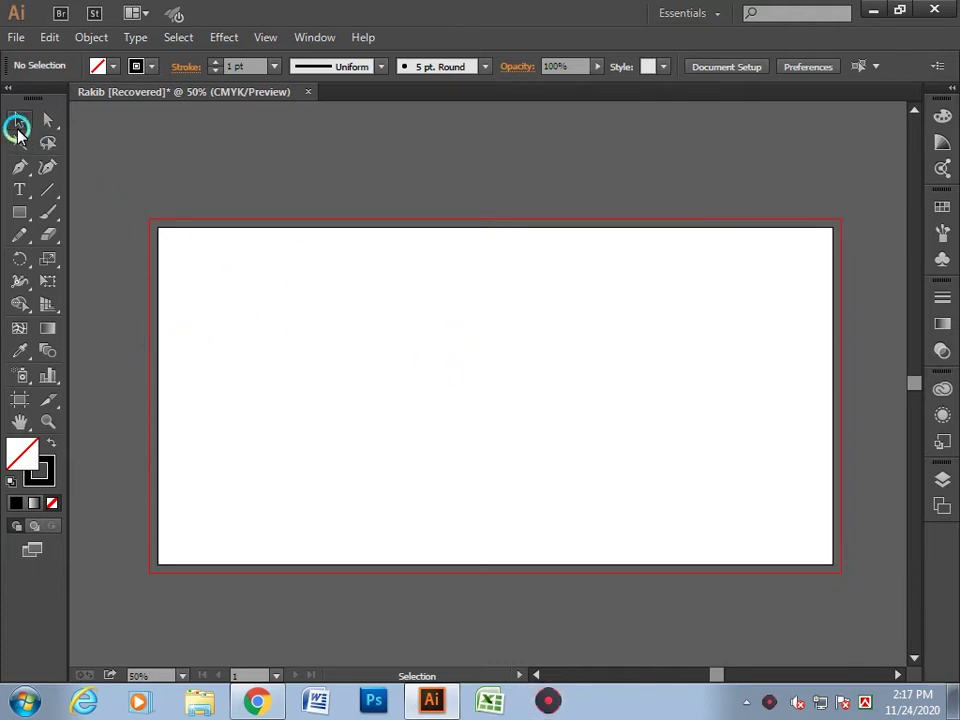
- Choose the Star Tool from the Rectangle Tool flyout and begin dragging a star near the upper left
click(768, 706)
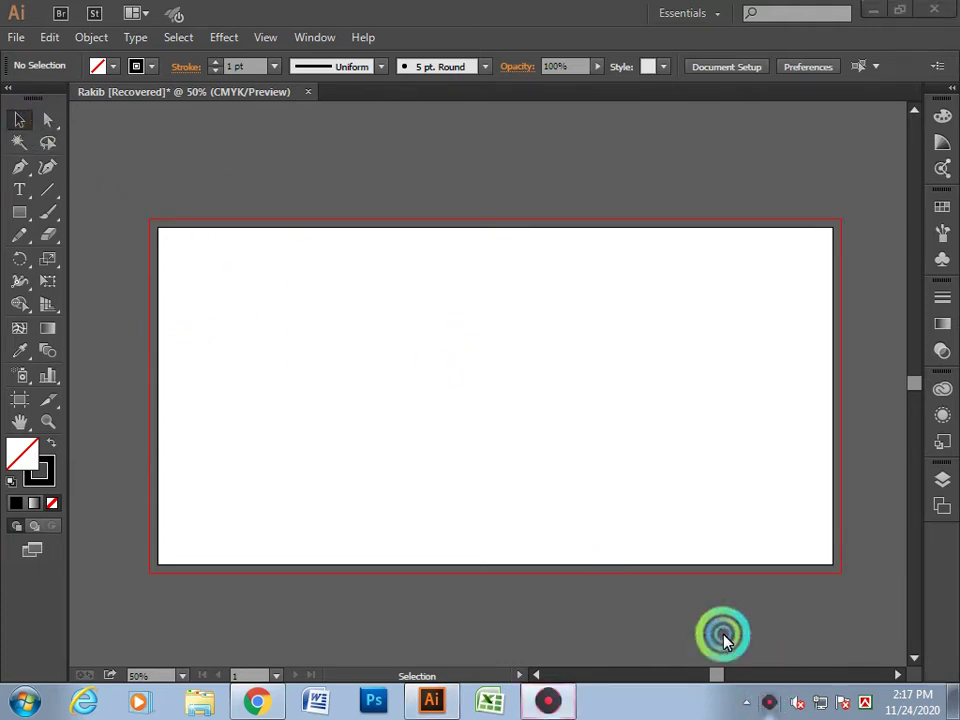
click(65, 144)
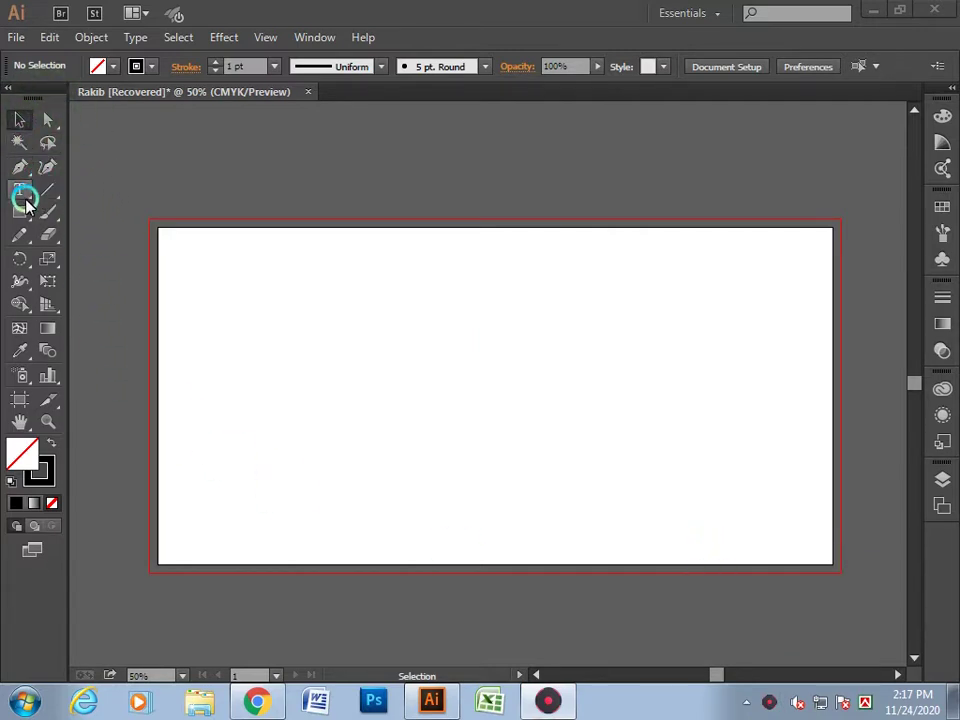
drag(25, 214, 124, 327)
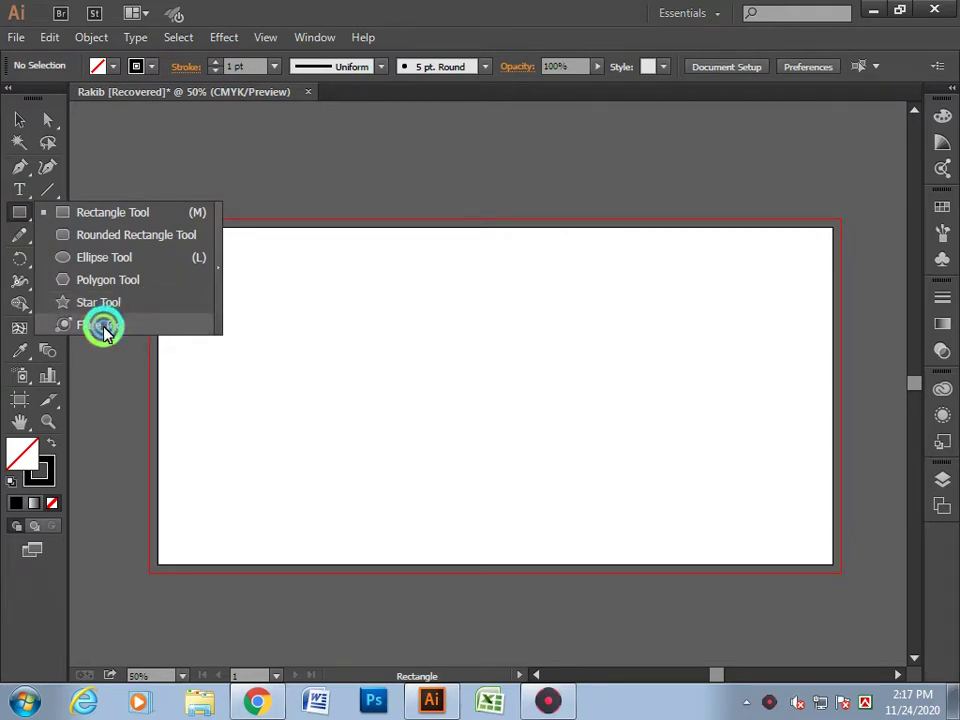
drag(92, 332, 97, 315)
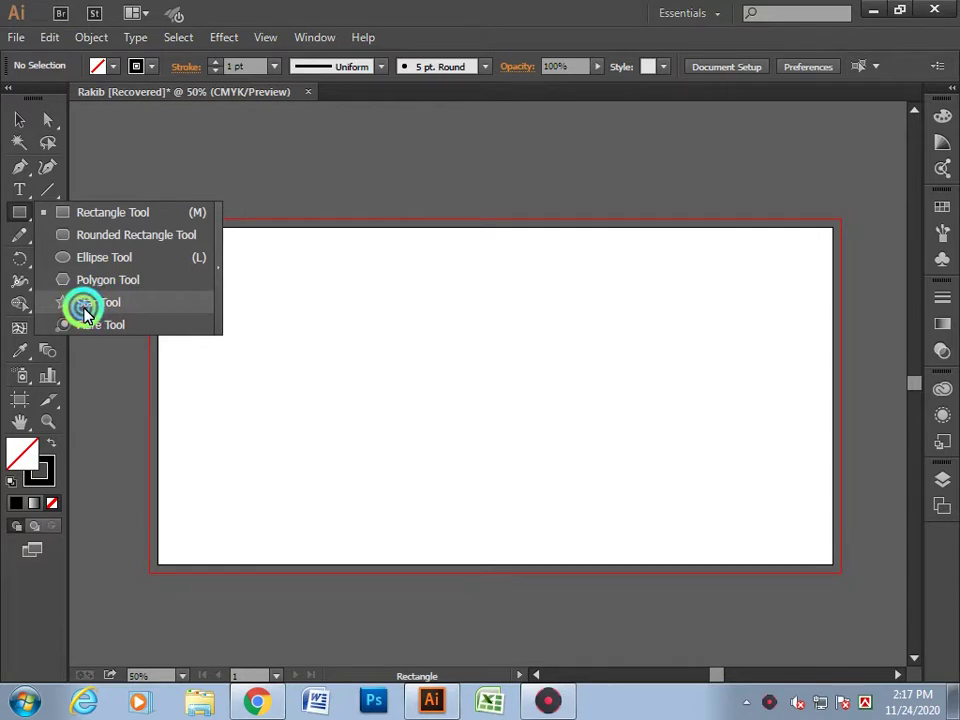
drag(85, 313, 86, 304)
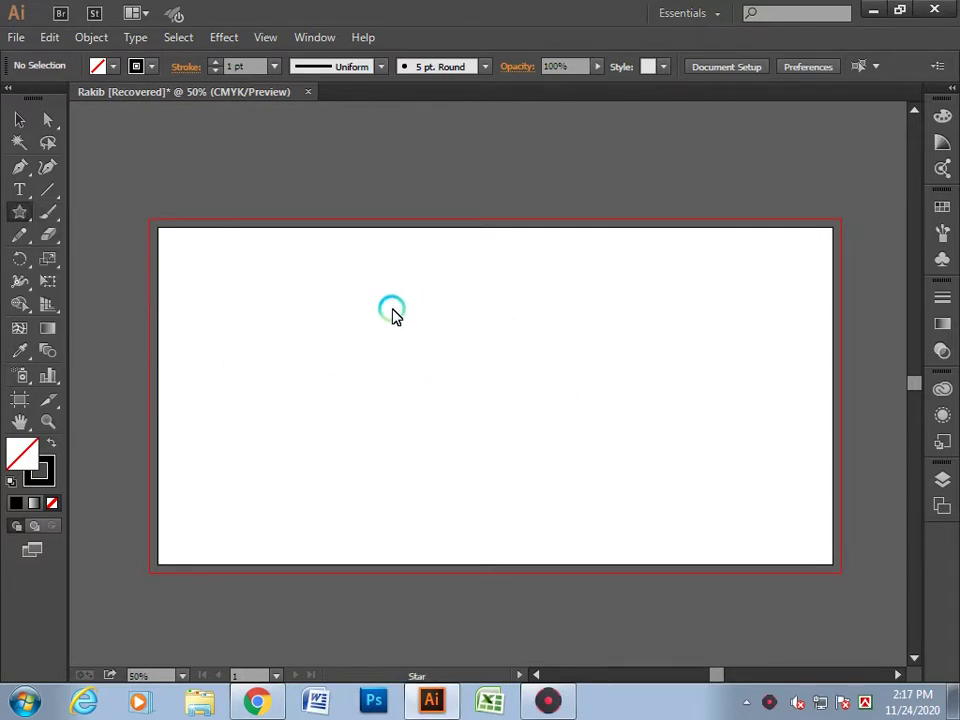
mouse_move(391, 313)
mouse_down()
mouse_move(503, 274)
mouse_move(491, 391)
mouse_move(503, 368)
mouse_up()
- Raise the star's point count with the arrow keys while dragging, forming a dense 9.58 in starburst
key(Up)
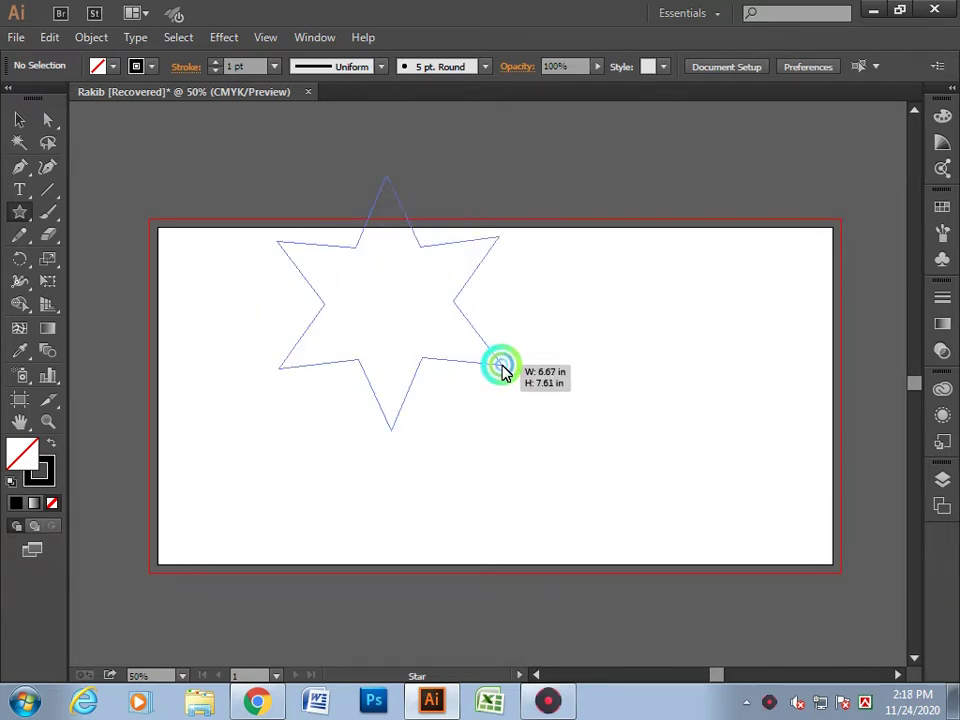
key(Up)
key(Up)
key(Up)
key(Up)
key(Up)
key(Up)
key(Up)
key(Up)
key(Up)
key(Up)
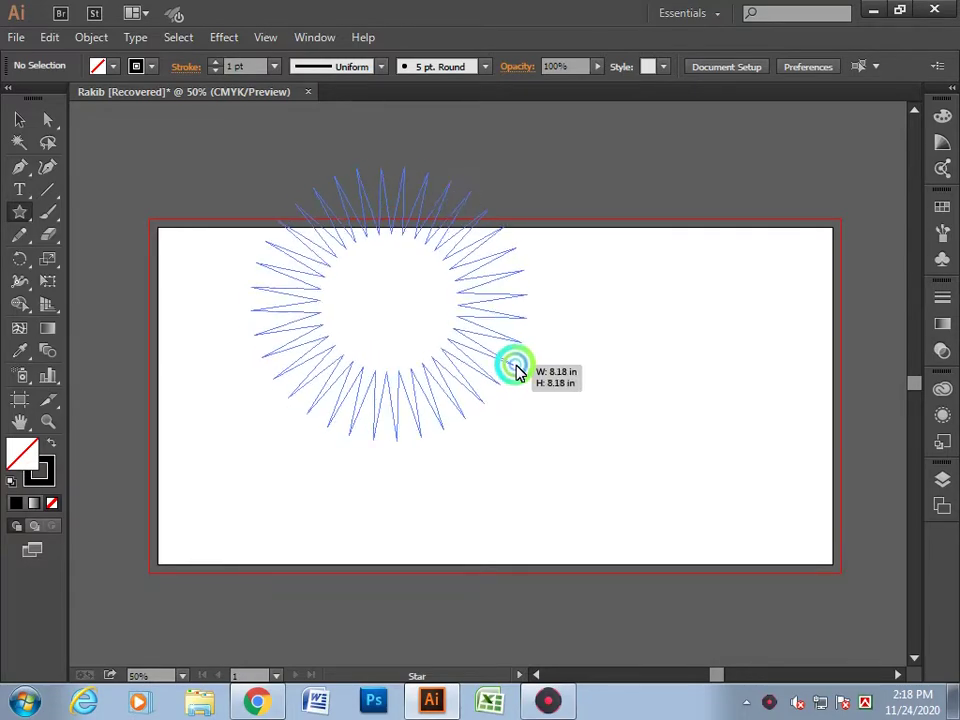
key(Up)
key(Up)
key(Up)
key(Up)
key(Up)
key(Up)
key(Up)
key(Up)
key(Up)
mouse_move(503, 373)
mouse_down()
mouse_move(482, 344)
mouse_move(541, 369)
mouse_up()
key(Down)
key(Down)
key(Down)
key(Down)
key(Down)
key(Down)
key(Down)
key(Down)
key(Down)
key(Down)
key(Down)
key(Down)
key(Up)
key(Up)
key(Up)
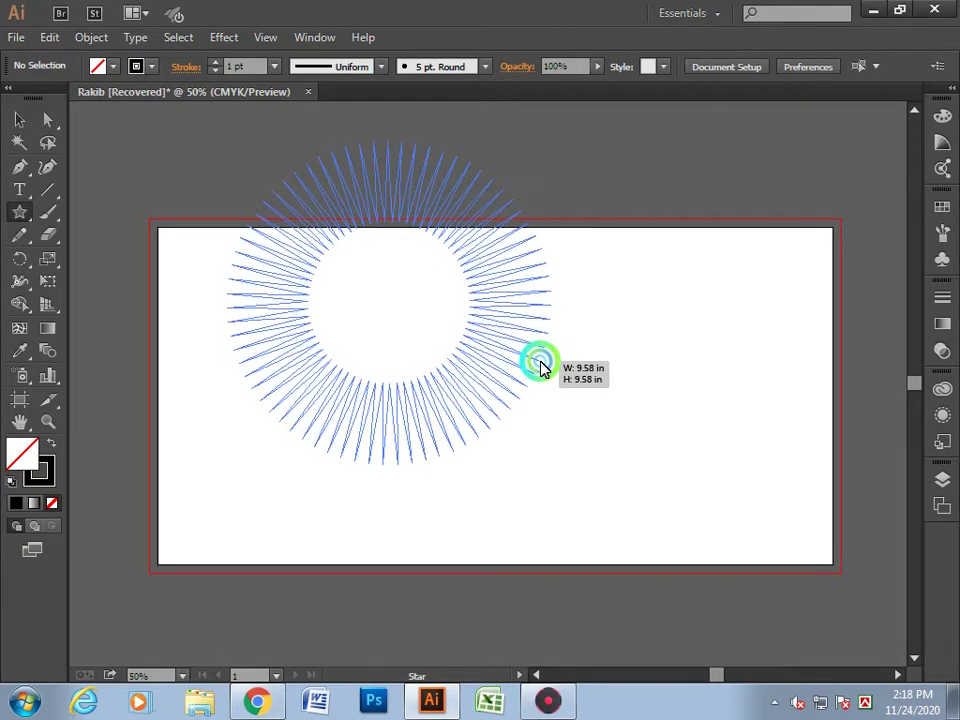
key(Up)
key(Up)
key(Up)
key(Up)
key(Up)
key(Up)
key(Up)
key(Up)
key(Up)
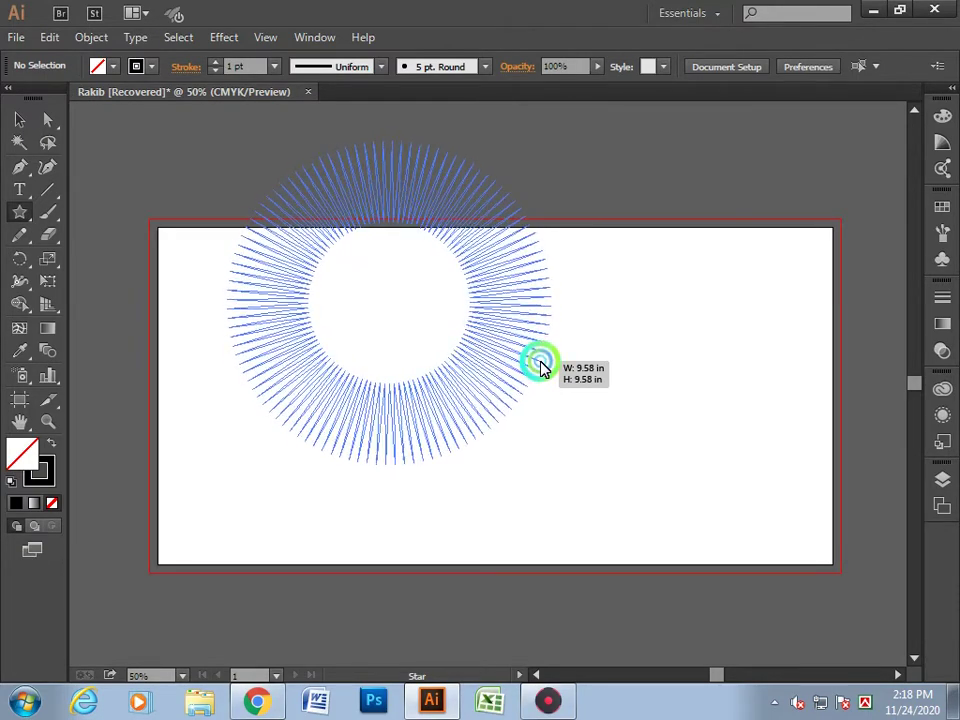
drag(540, 369, 540, 369)
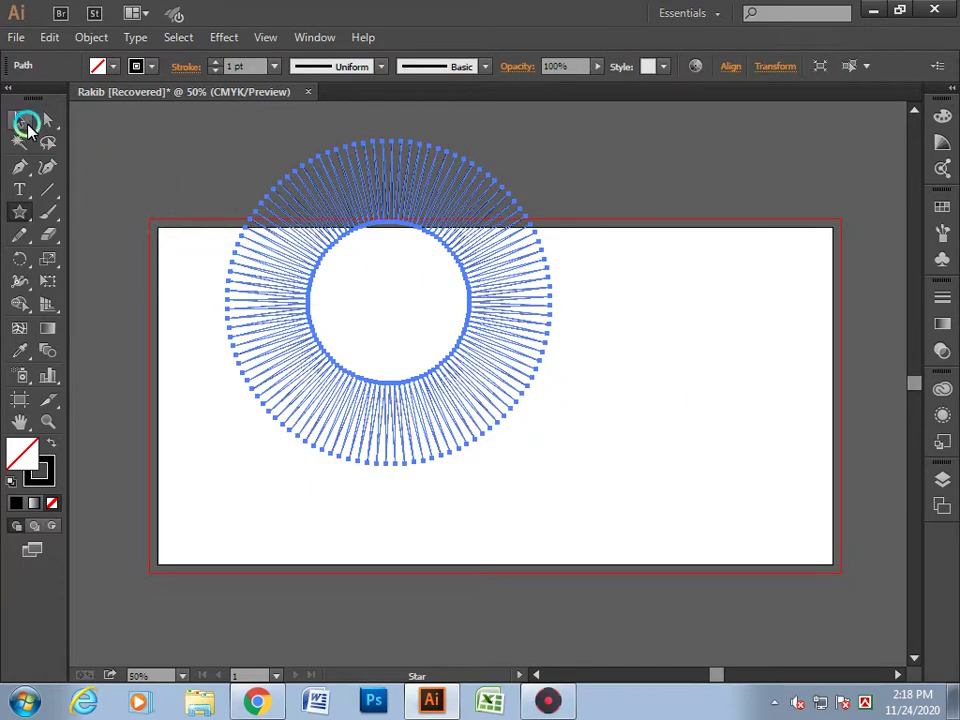
- Move the starburst to the centre of the artboard
click(25, 123)
click(339, 279)
mouse_move(297, 265)
mouse_down()
mouse_move(426, 386)
mouse_move(416, 352)
mouse_up()
click(774, 500)
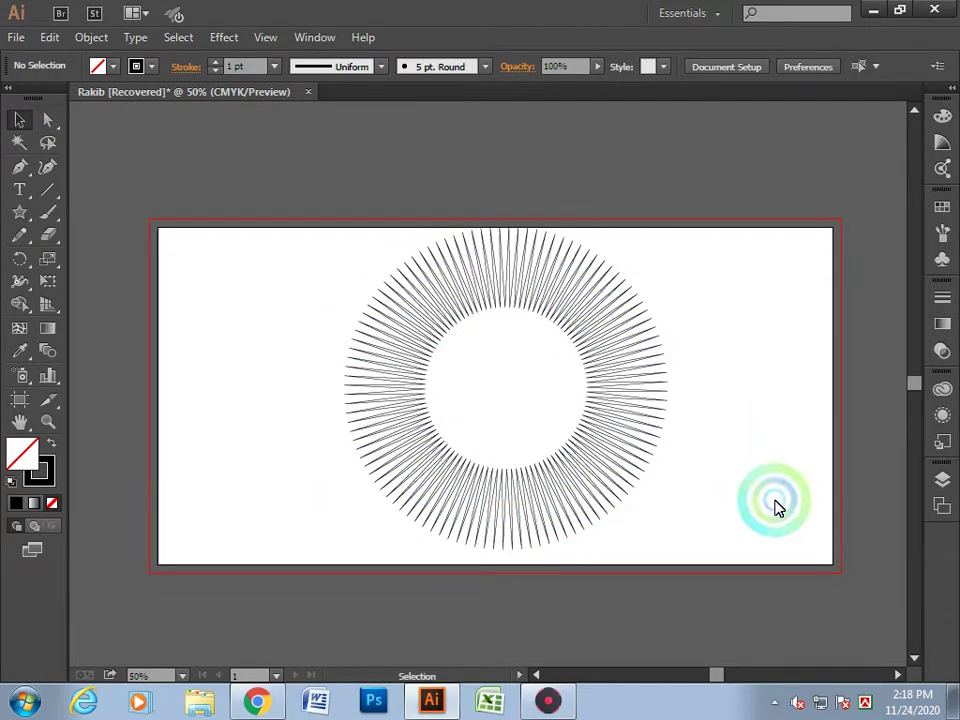
- Give the starburst a red stroke from the Control bar swatches
click(590, 480)
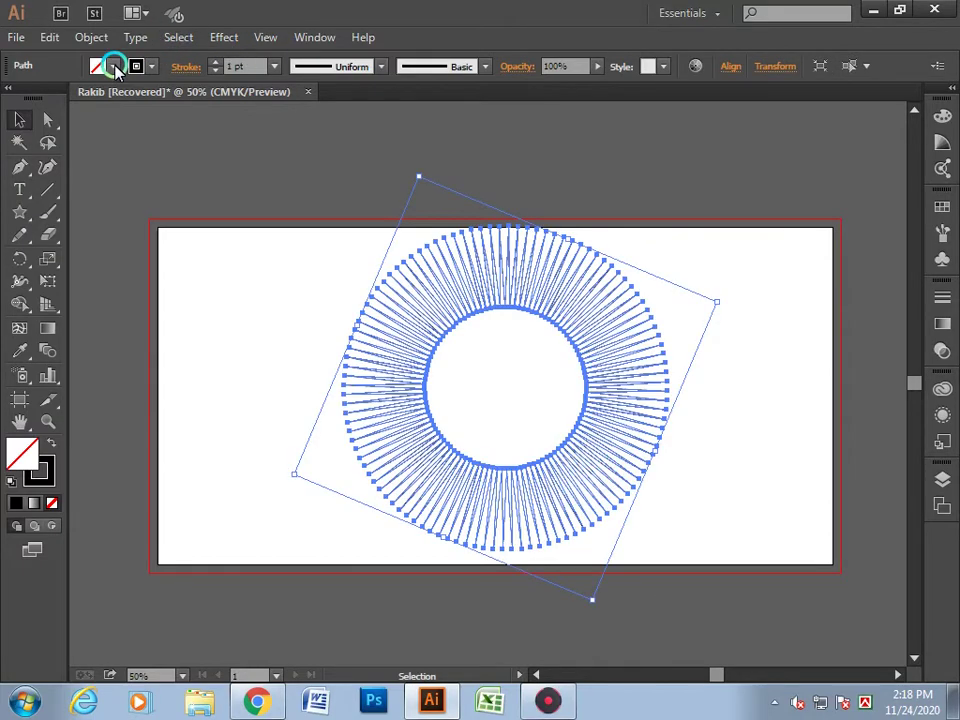
click(152, 66)
click(62, 92)
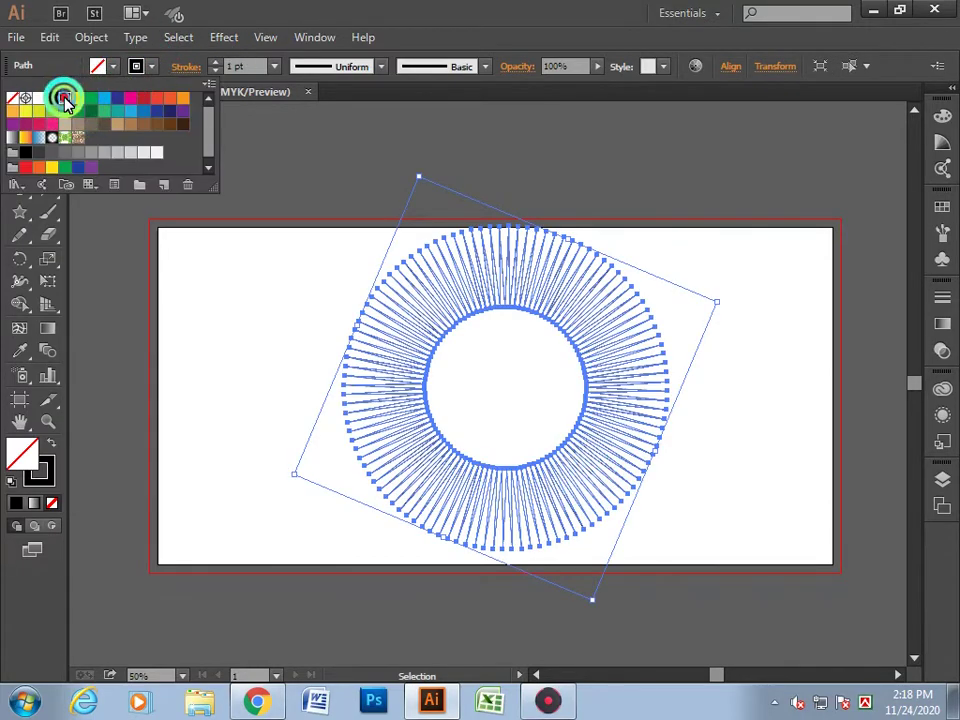
click(320, 170)
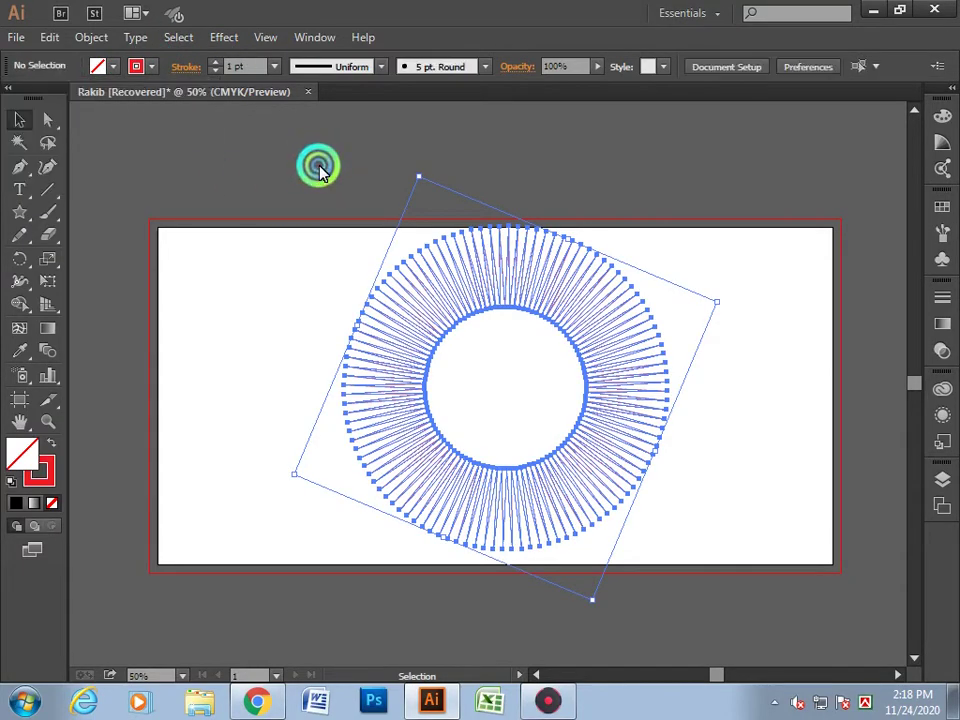
- Scale a smaller copy of the starburst, about 5.11 in across, inside the original
click(642, 435)
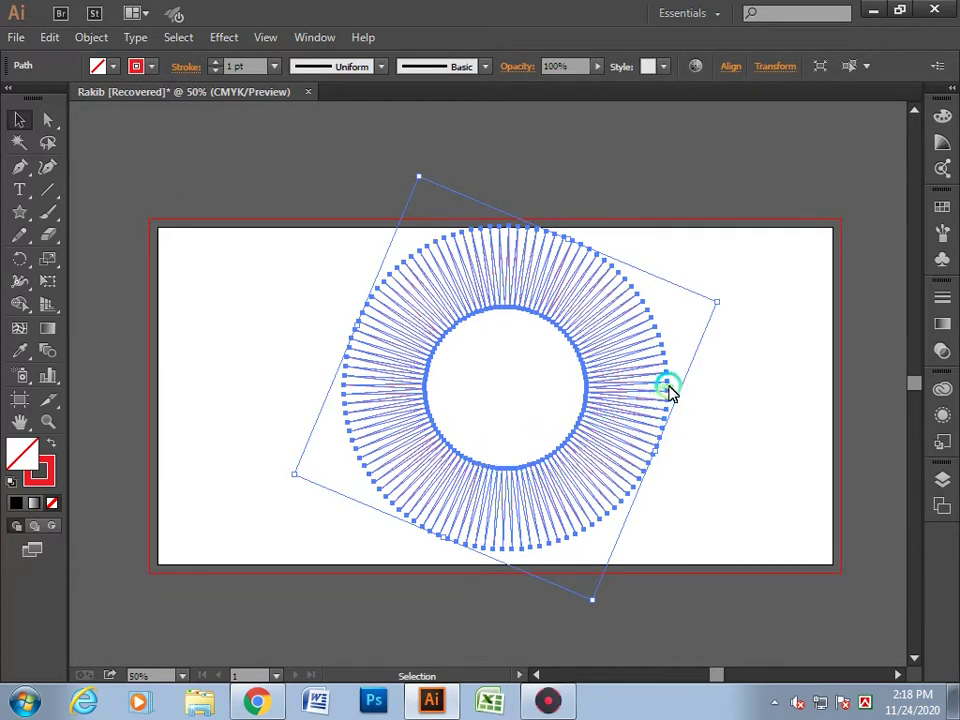
click(660, 402)
click(634, 418)
key(ctrl)
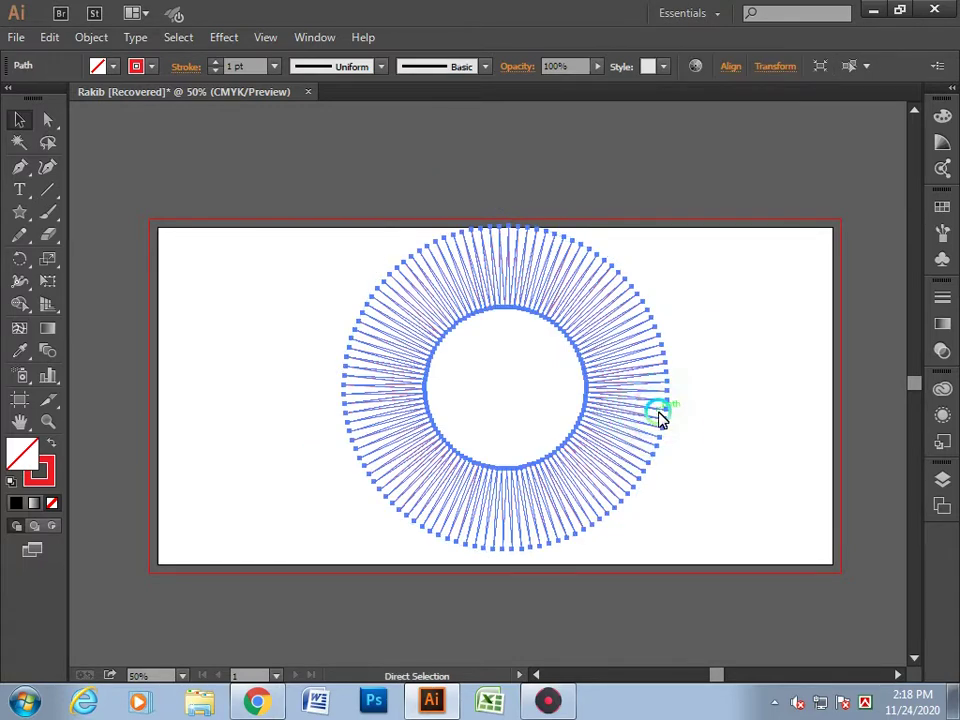
key(ctrl)
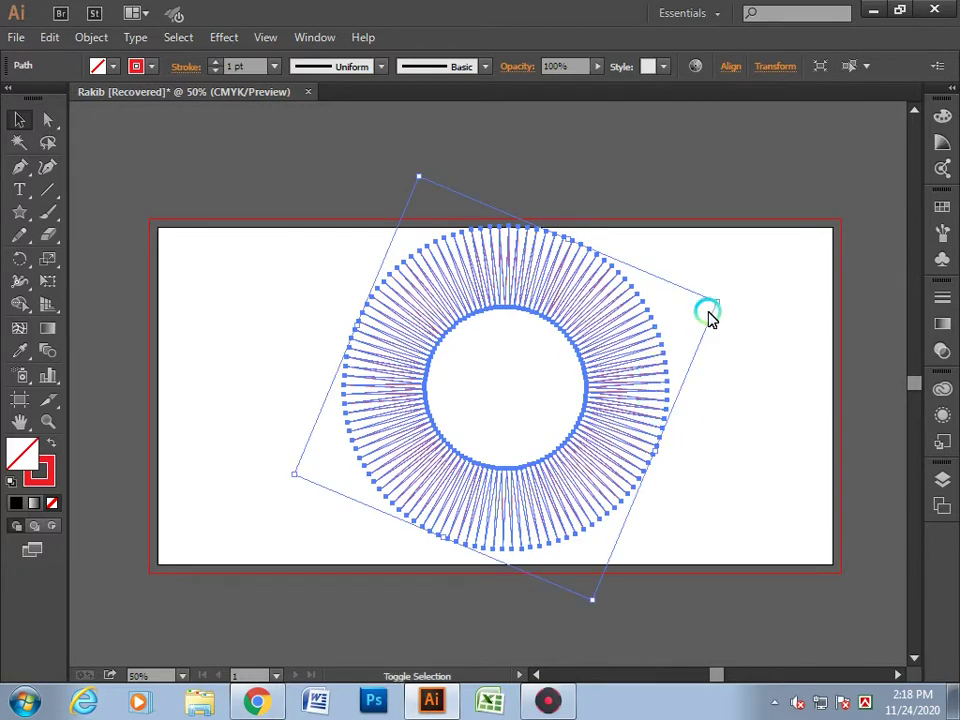
mouse_move(720, 303)
mouse_down()
mouse_move(619, 328)
mouse_move(630, 338)
mouse_up()
click(748, 343)
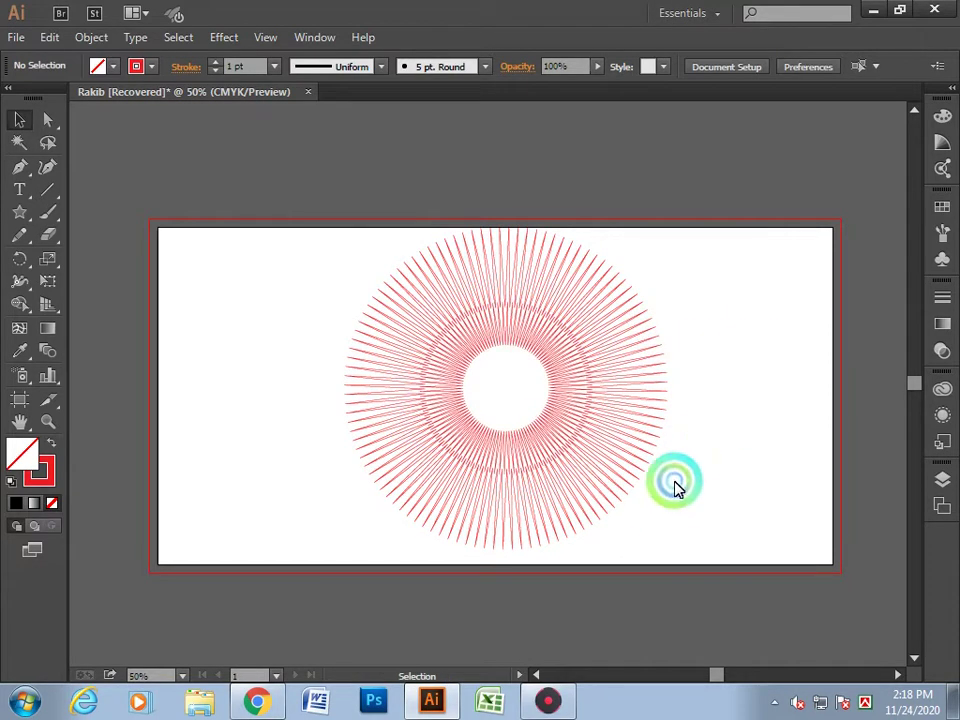
- Give the inner starburst a teal stroke
click(499, 418)
click(151, 66)
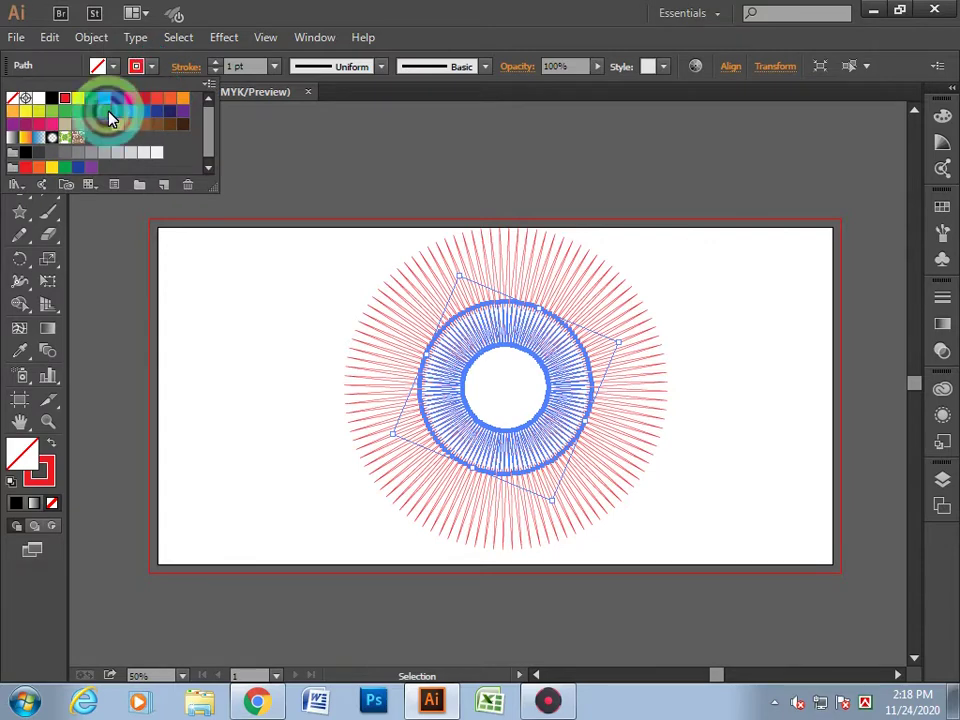
click(148, 268)
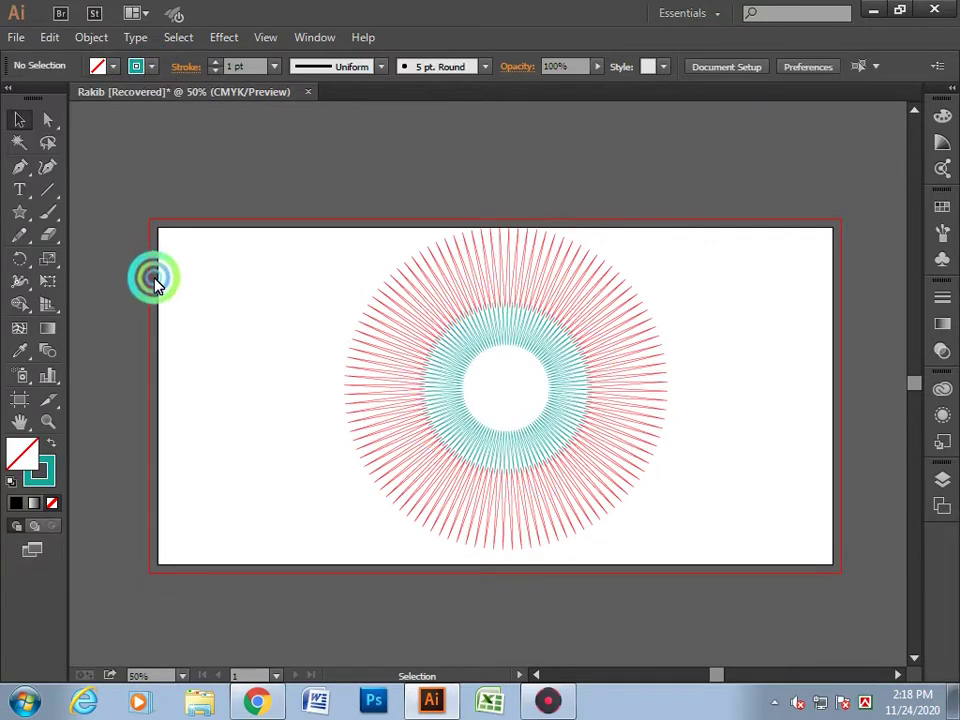
click(587, 428)
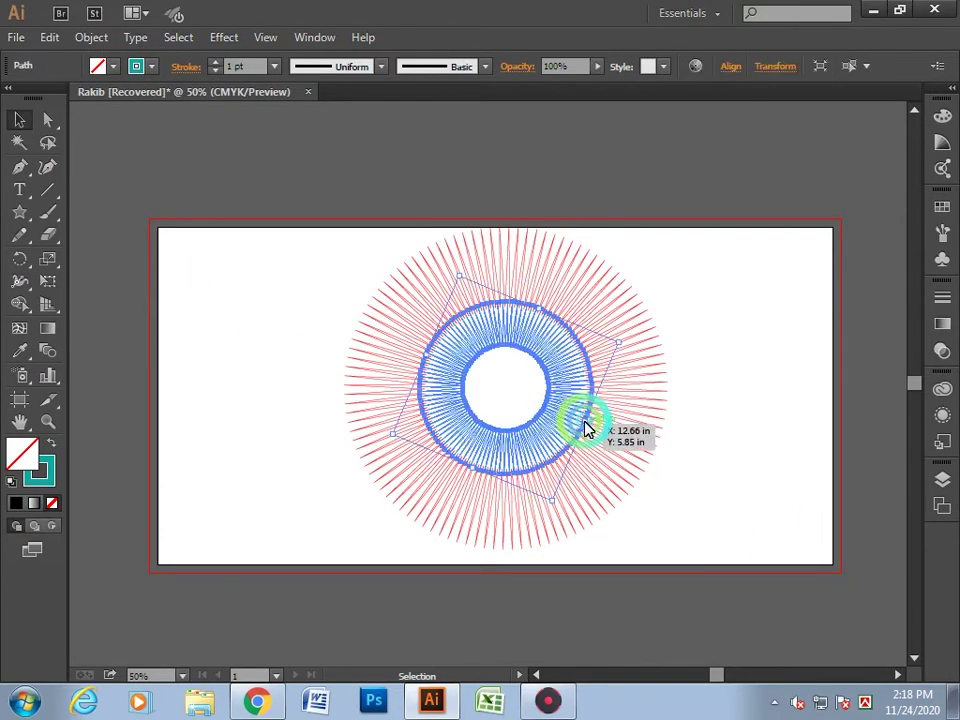
click(669, 419)
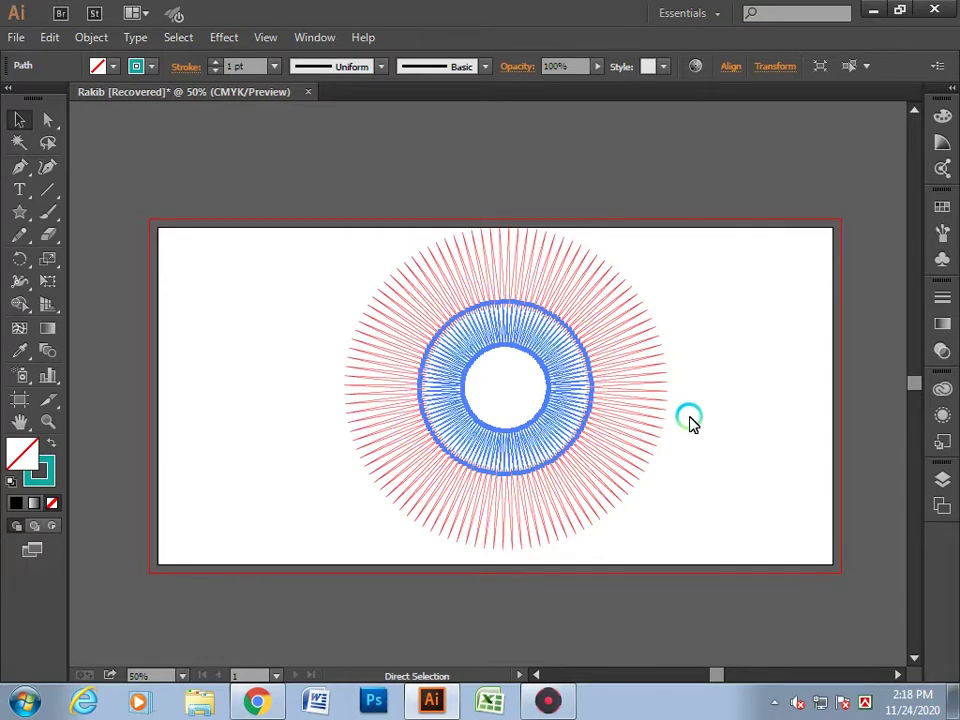
- Scale a still smaller 2.63 in copy of the teal starburst toward the centre
click(622, 358)
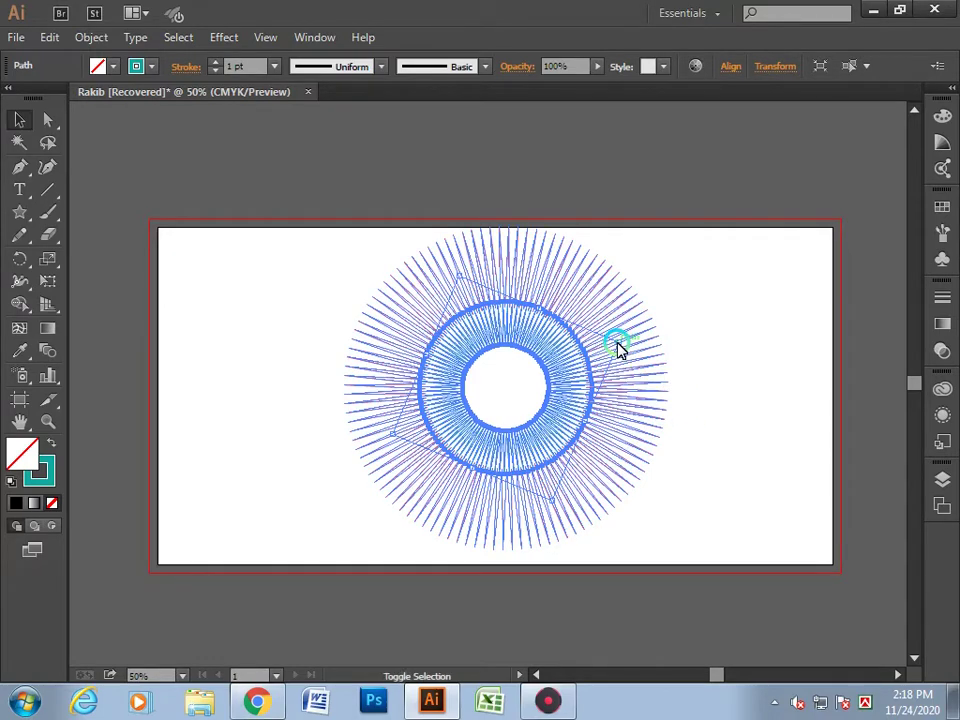
drag(618, 348, 563, 368)
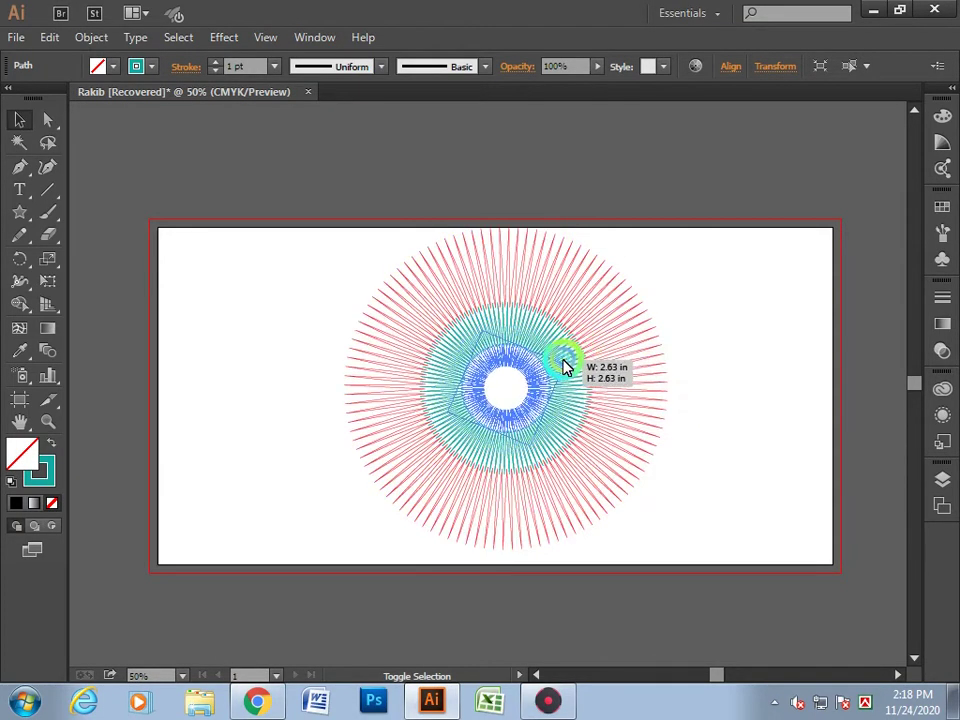
drag(563, 368, 566, 369)
click(724, 407)
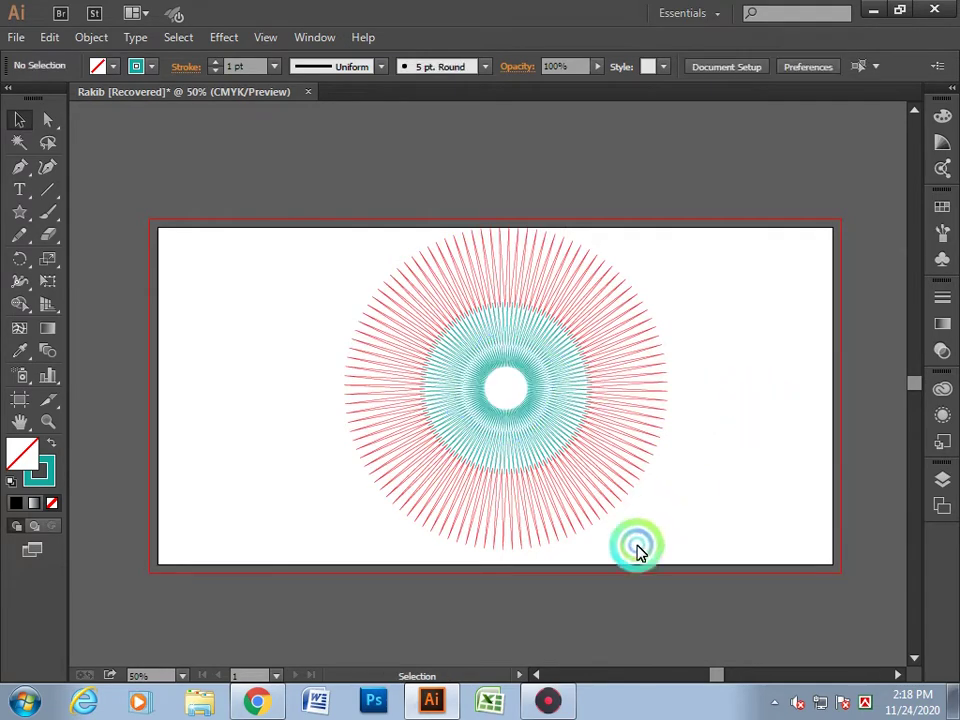
- Give the innermost starburst a black stroke
click(512, 420)
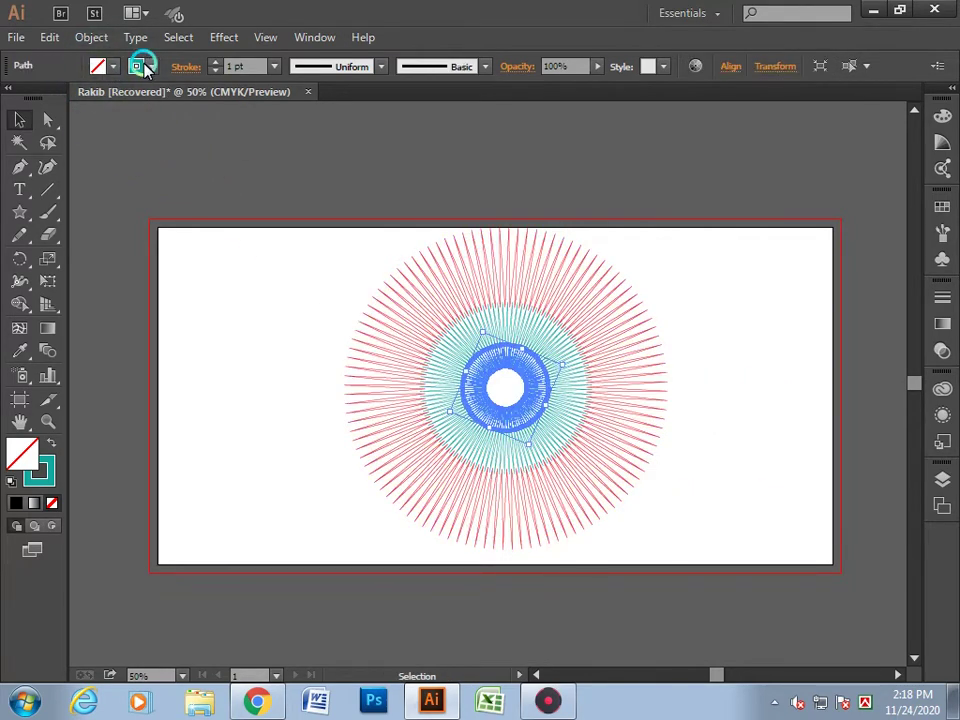
click(140, 66)
click(39, 75)
click(92, 203)
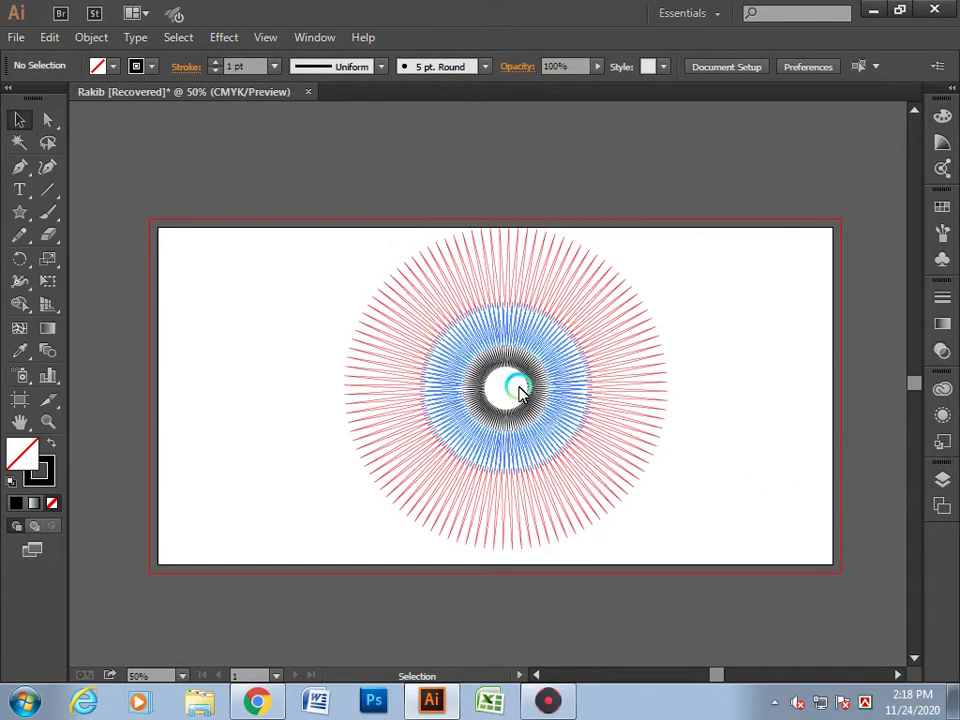
- Zoom out from 1600% to 50% to show the whole artboard with the red, teal and black starbursts
scroll(657, 316, up, 2)
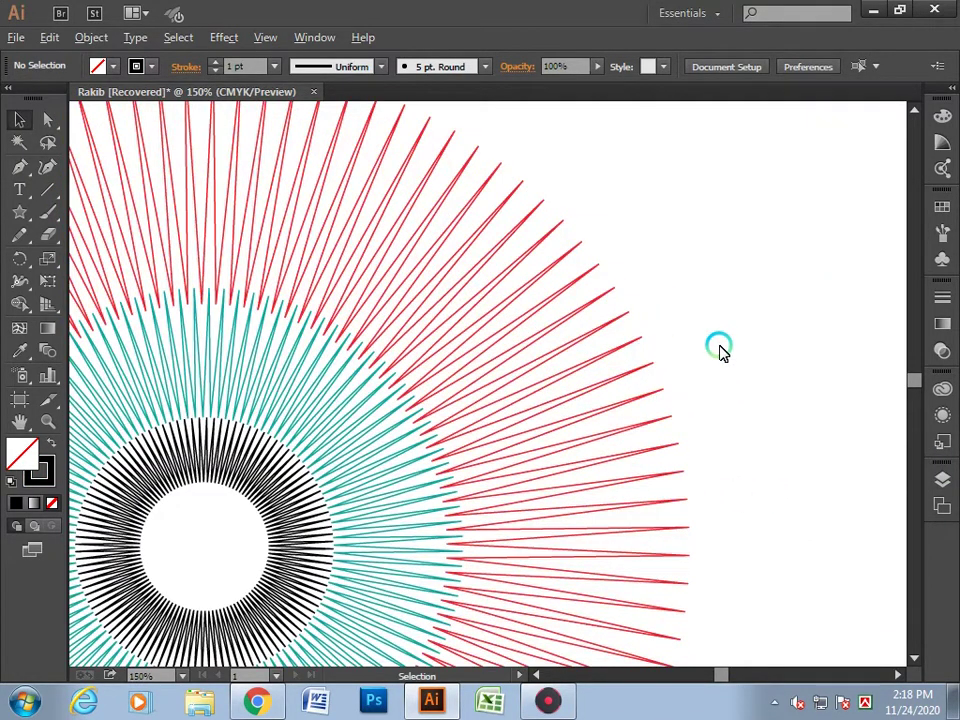
scroll(720, 349, down, 1)
scroll(855, 338, down, 2)
scroll(864, 330, down, 1)
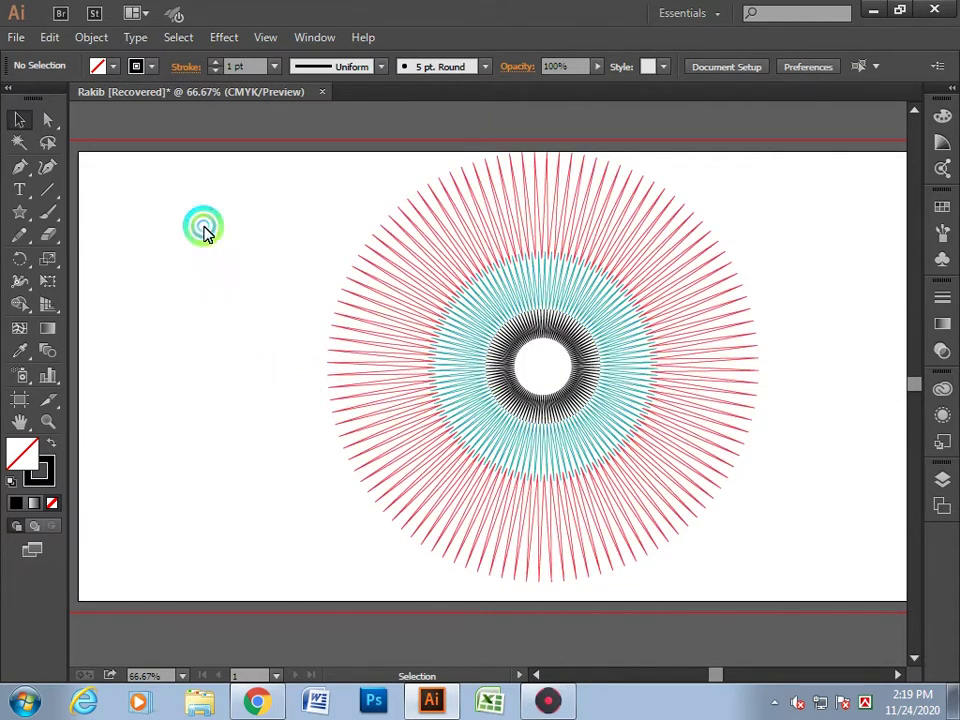
drag(205, 232, 754, 574)
click(825, 521)
scroll(810, 504, up, 2)
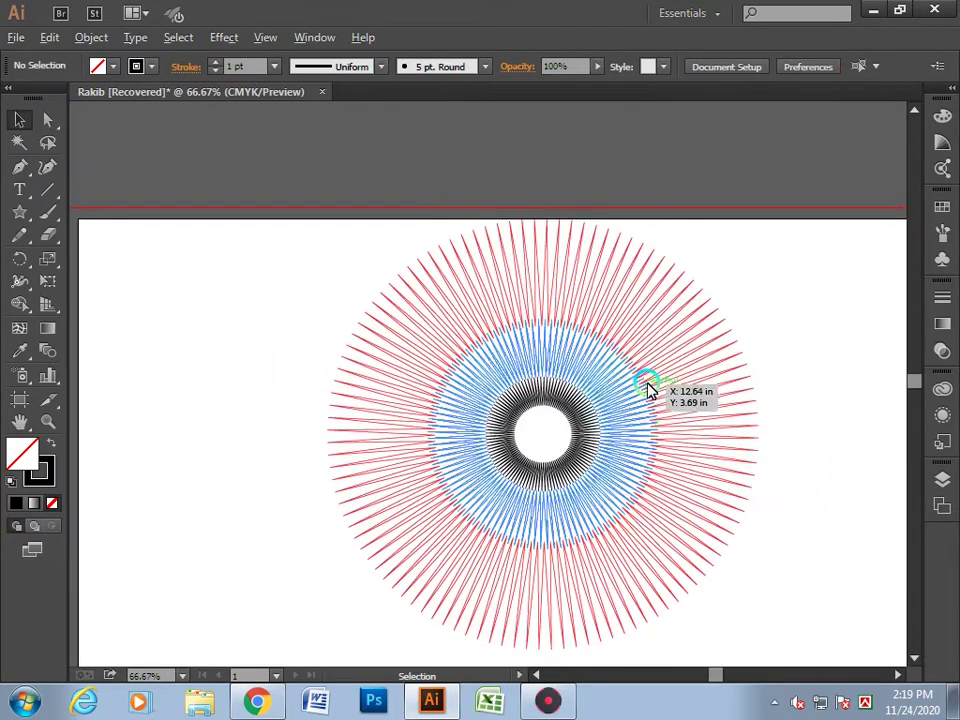
scroll(774, 399, up, 2)
scroll(724, 416, up, 4)
scroll(332, 507, up, 3)
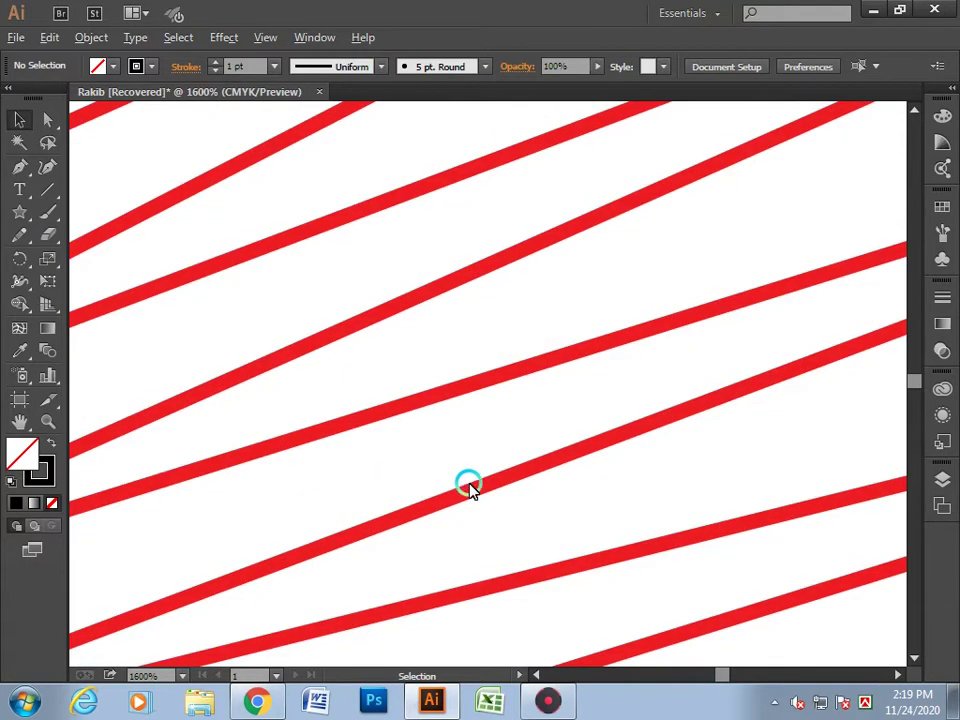
scroll(529, 489, down, 3)
scroll(529, 489, down, 2)
scroll(529, 489, down, 1)
scroll(531, 489, down, 1)
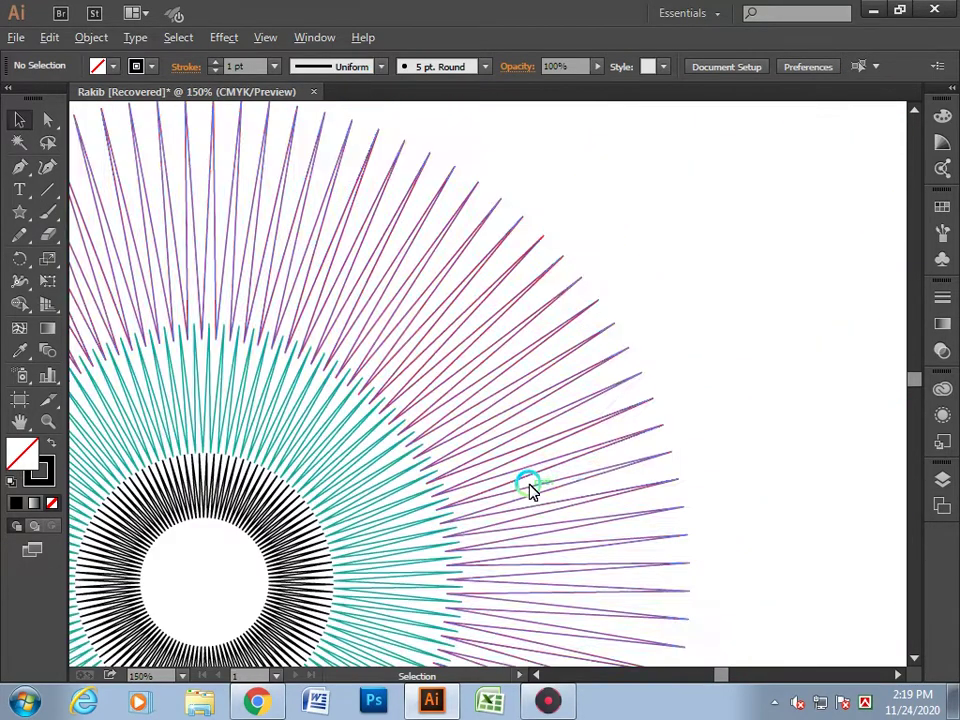
scroll(531, 489, down, 2)
scroll(574, 497, down, 1)
scroll(589, 493, down, 1)
scroll(724, 433, down, 3)
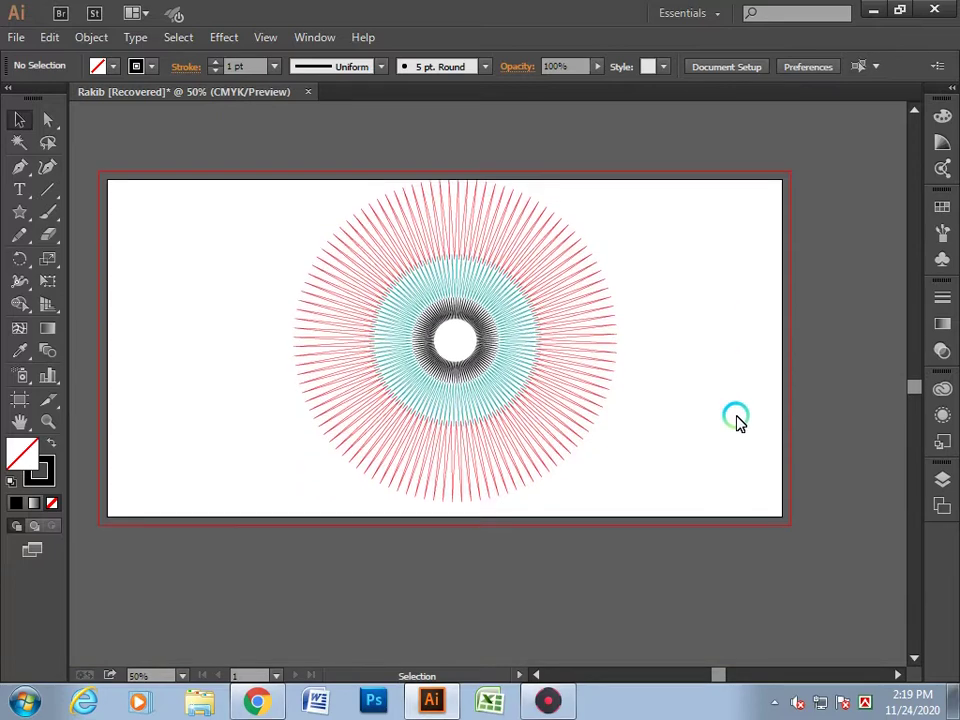
- Delete the three-colour layered starburst from the artboard
drag(270, 189, 761, 520)
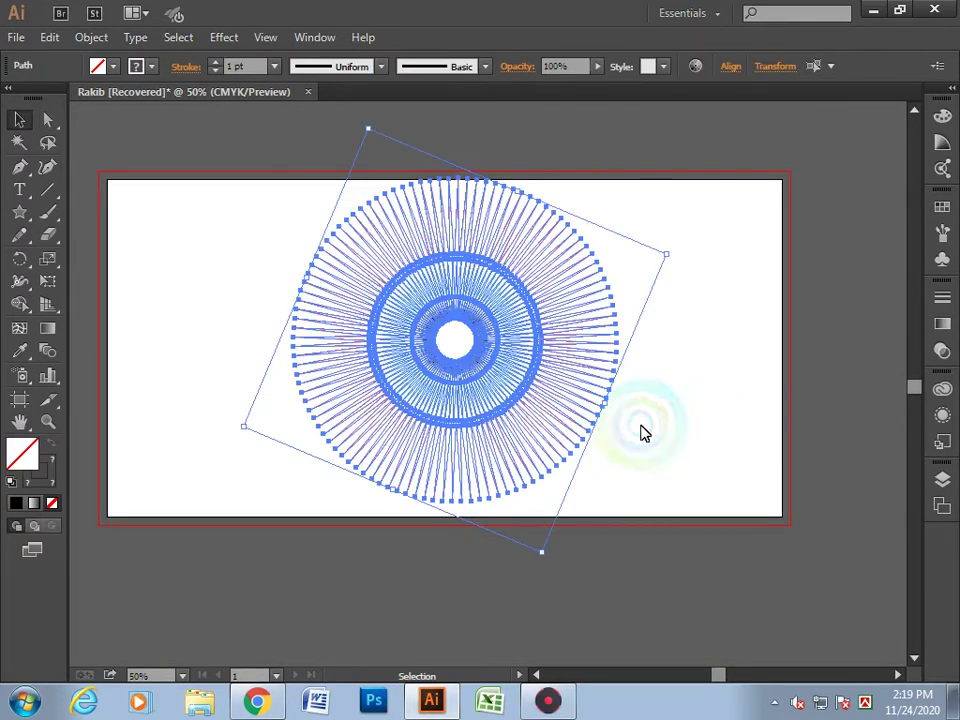
key(Delete)
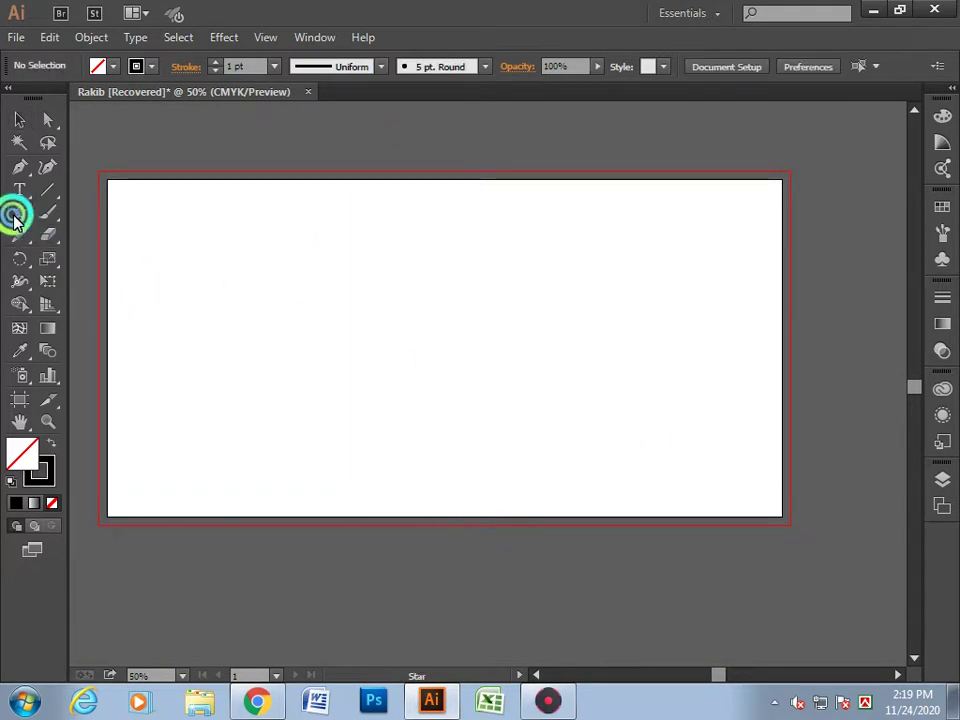
drag(14, 215, 124, 303)
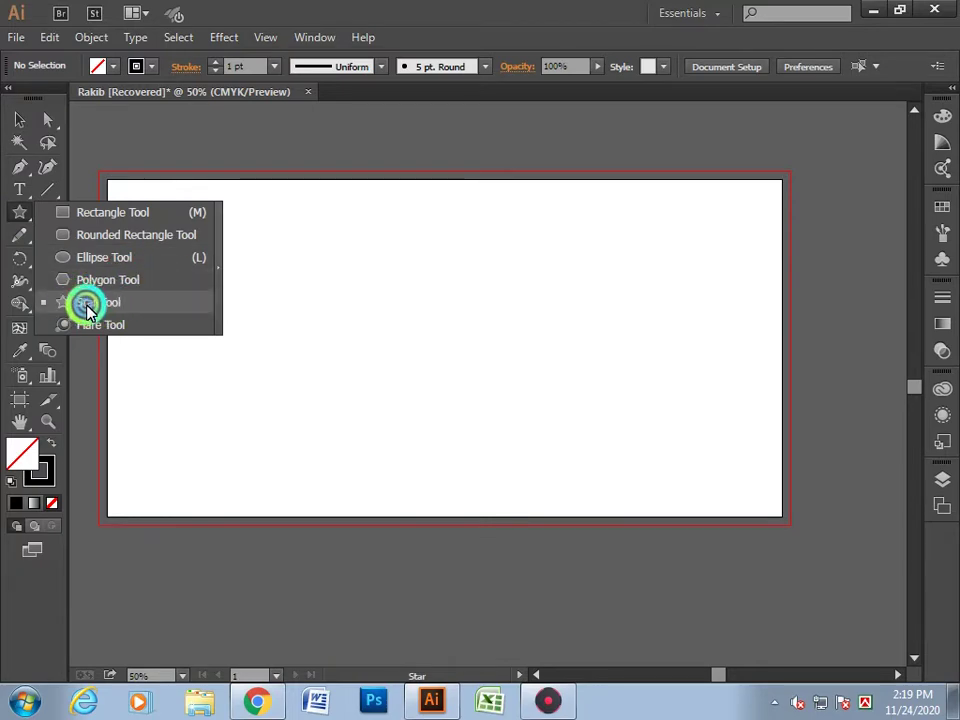
- Draw a new star, adjusting its points with the arrow keys into a dense ring of thin rays
mouse_move(405, 275)
mouse_down()
mouse_move(503, 360)
mouse_move(563, 336)
mouse_move(549, 319)
mouse_move(677, 433)
mouse_move(472, 298)
mouse_move(544, 339)
mouse_move(540, 332)
mouse_up()
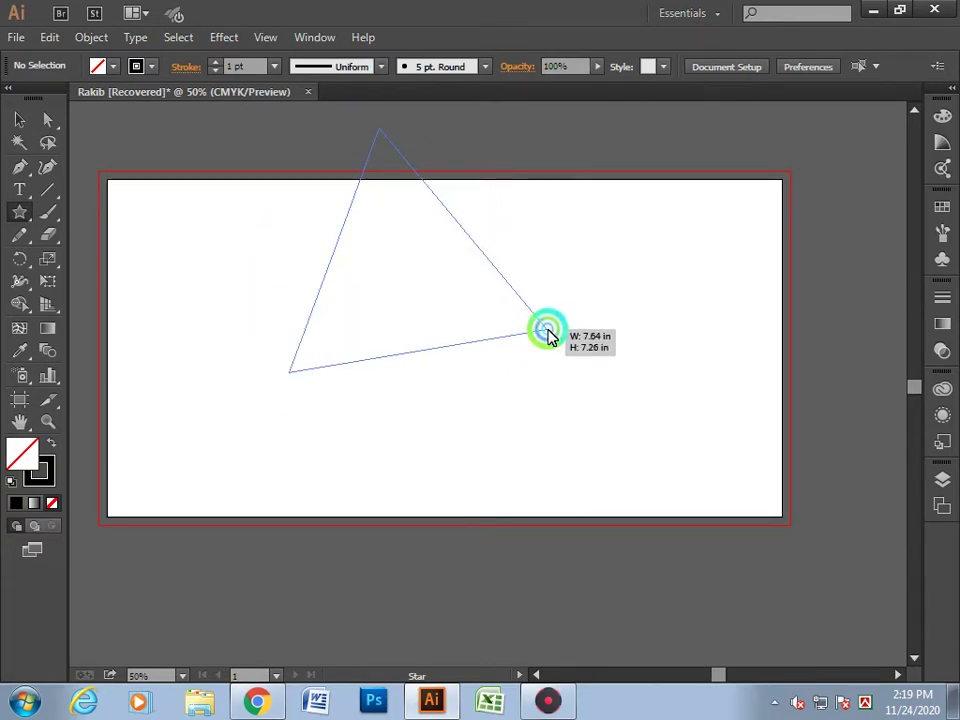
drag(551, 333, 566, 343)
key(Up)
key(Up)
key(Up)
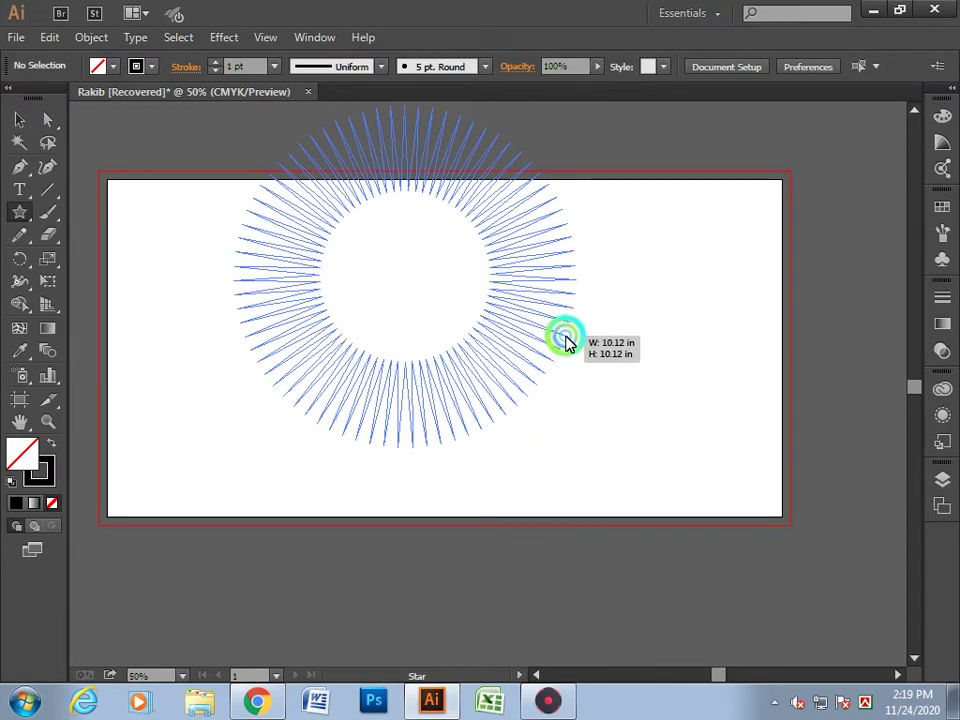
key(Down)
key(Down)
key(Down)
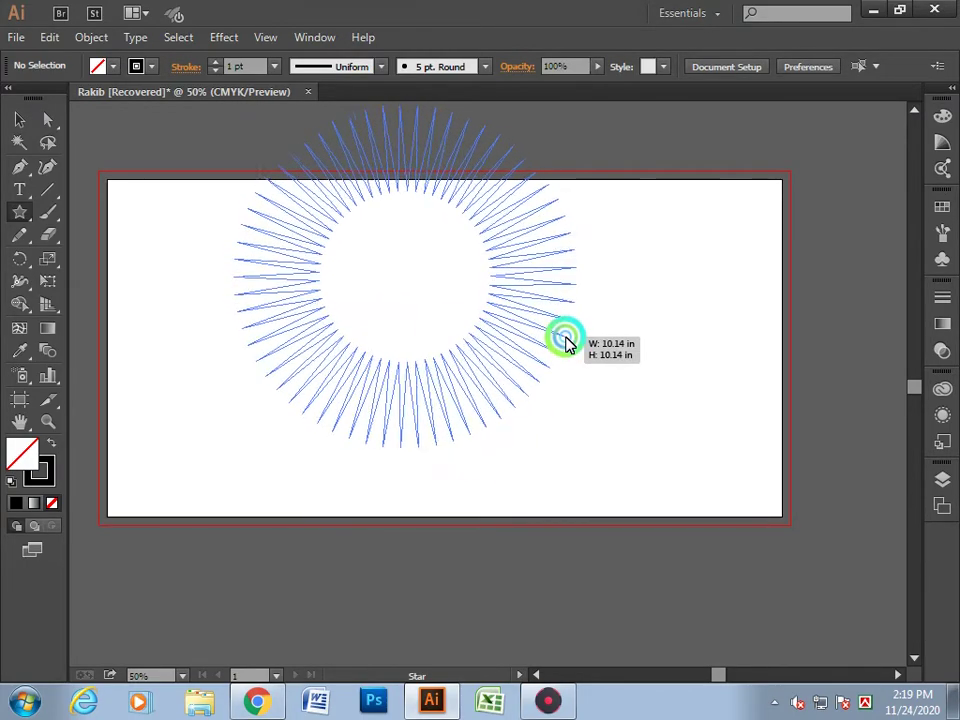
key(Down)
key(Down)
key(Down)
key(Down)
key(Down)
key(Down)
key(Up)
key(Up)
key(Up)
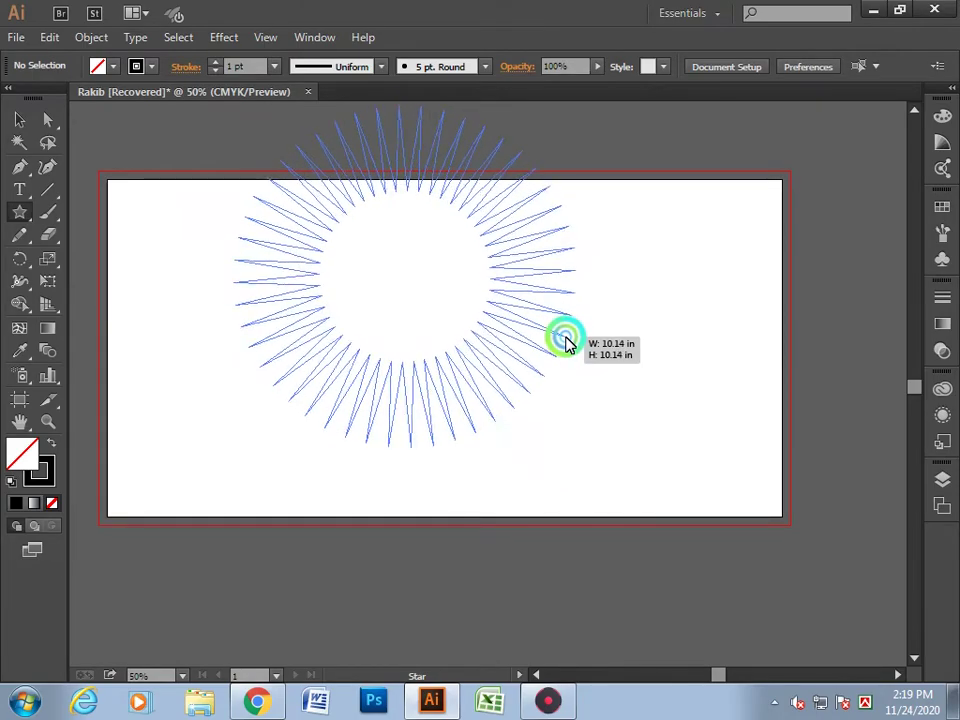
key(Up)
key(Up)
key(Up)
key(Up)
key(Up)
key(Up)
key(Up)
key(Up)
key(Up)
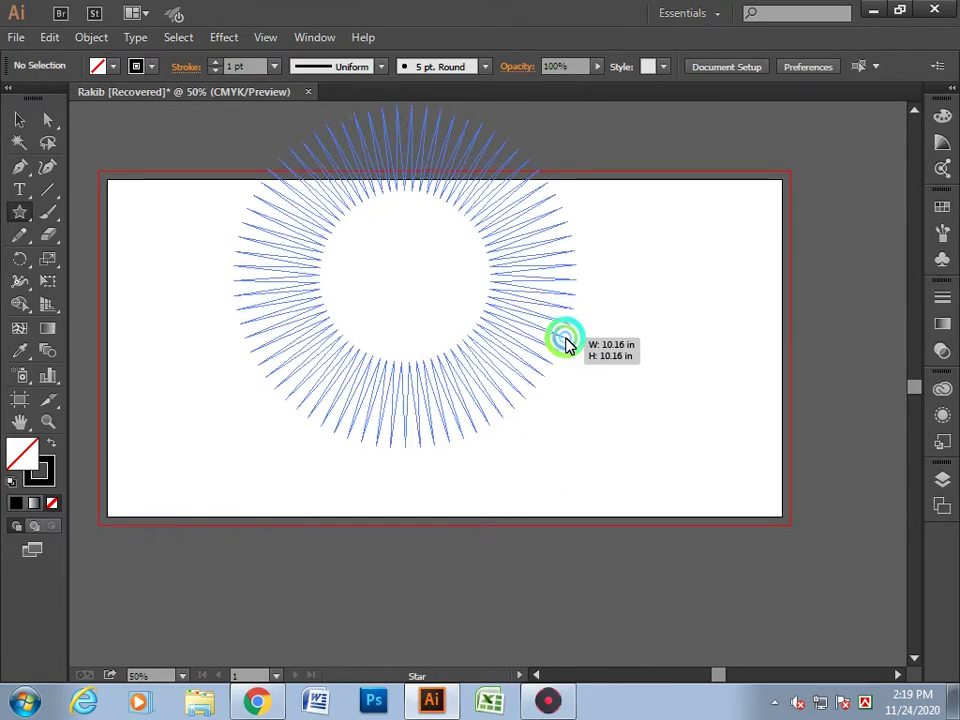
key(Up)
key(Up)
key(Up)
drag(565, 344, 566, 345)
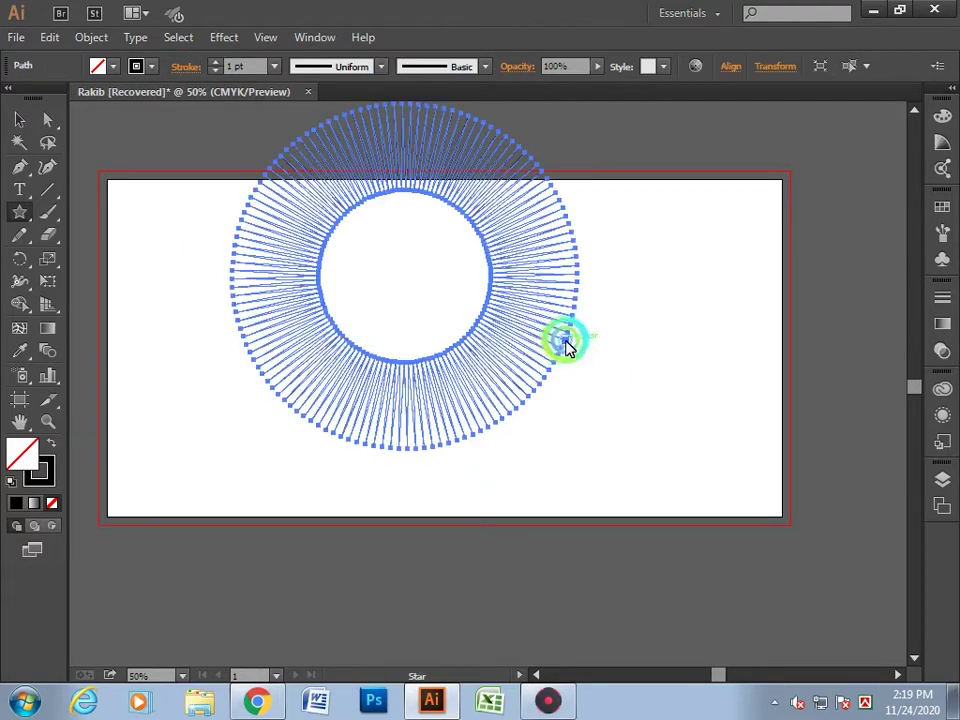
- Reposition the spiky star down and right to centre it on the artboard
click(19, 119)
click(381, 388)
drag(381, 388, 396, 438)
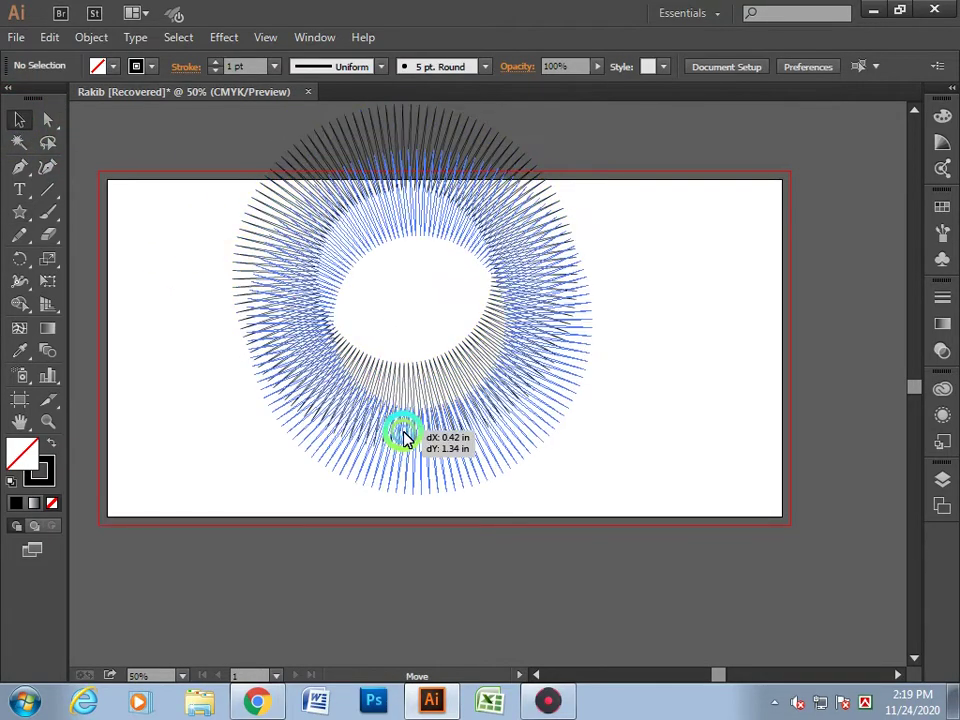
click(684, 568)
drag(474, 411, 540, 447)
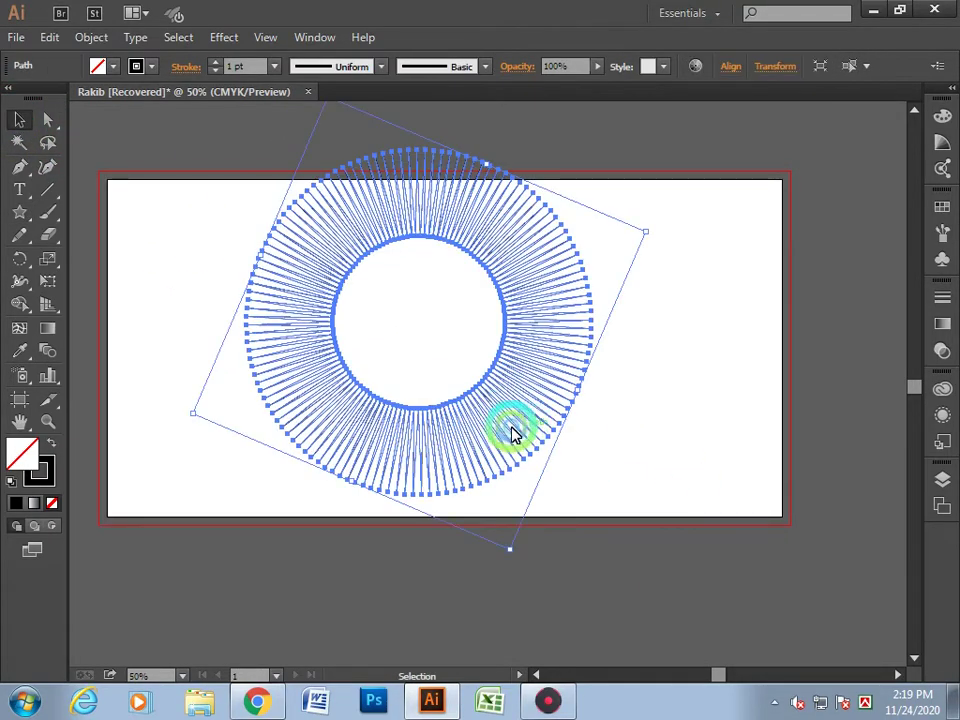
click(713, 495)
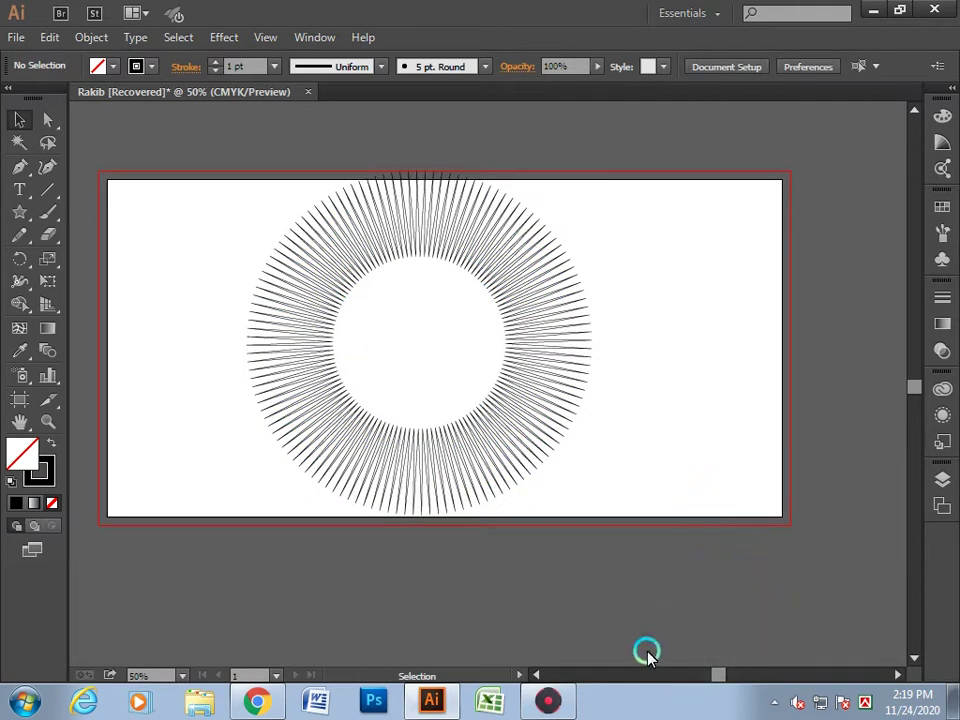
drag(501, 456, 524, 454)
click(577, 563)
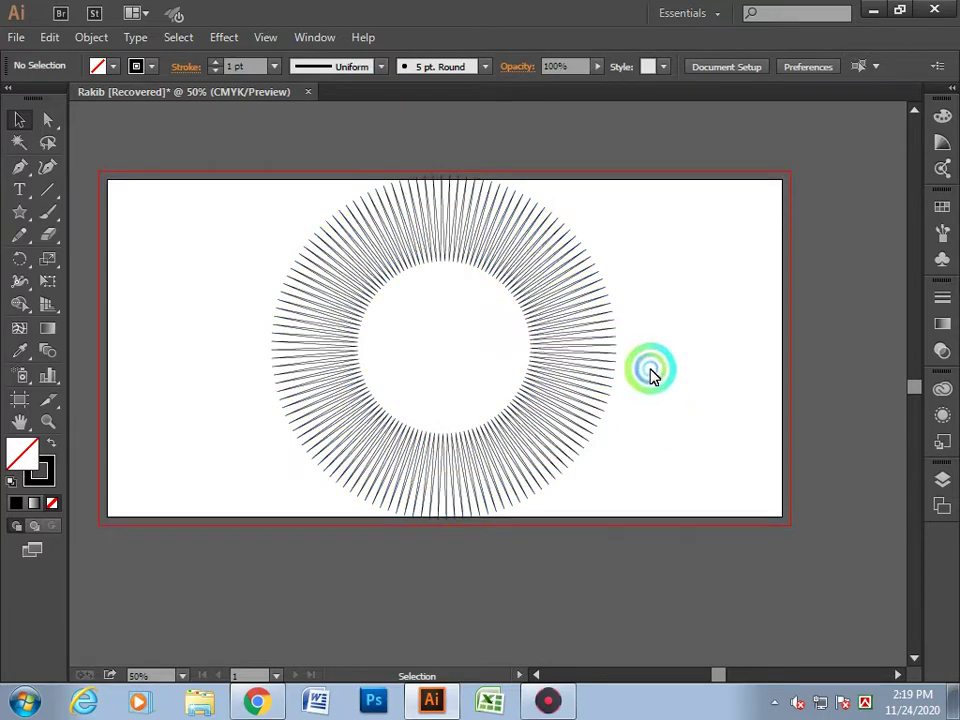
- Duplicate the spiky star to the right, then delete the duplicate
drag(433, 524, 752, 462)
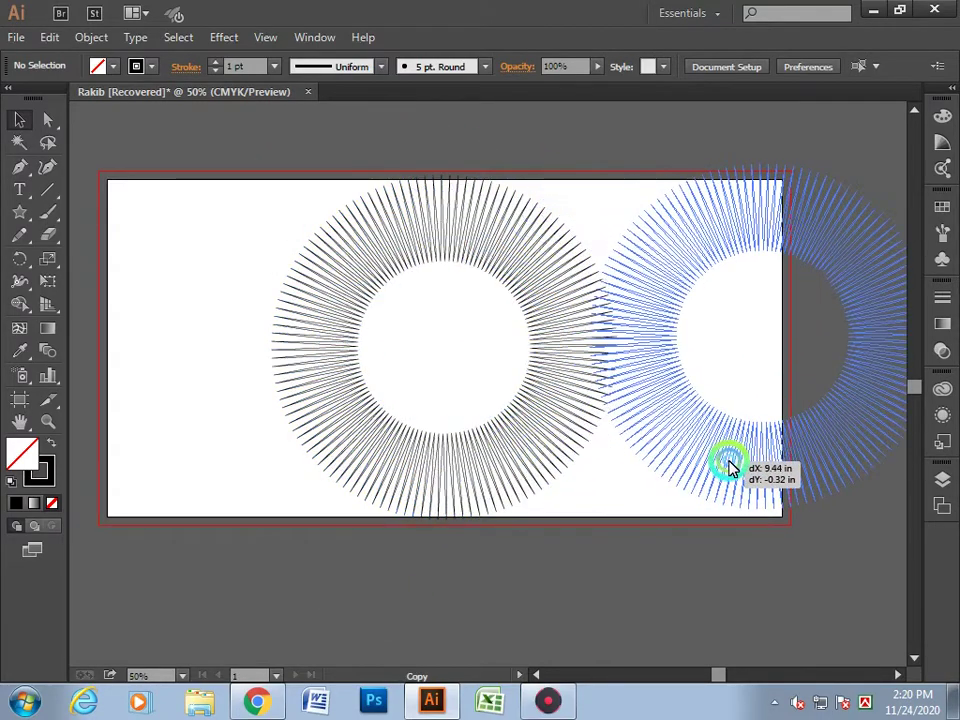
click(595, 513)
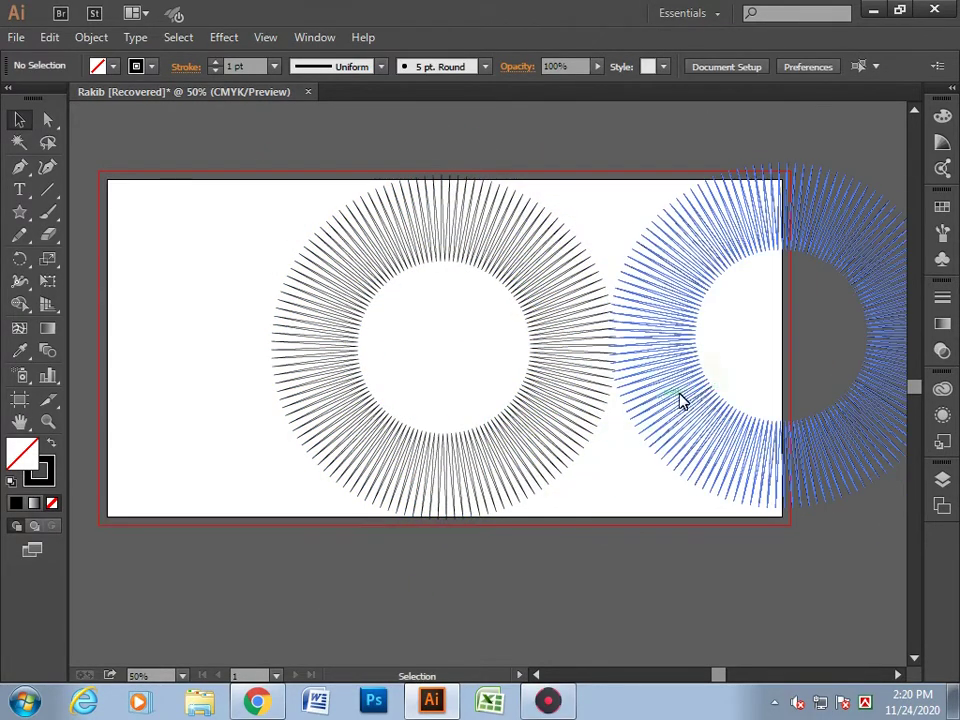
mouse_move(727, 418)
mouse_down()
mouse_move(397, 427)
mouse_move(686, 429)
mouse_up()
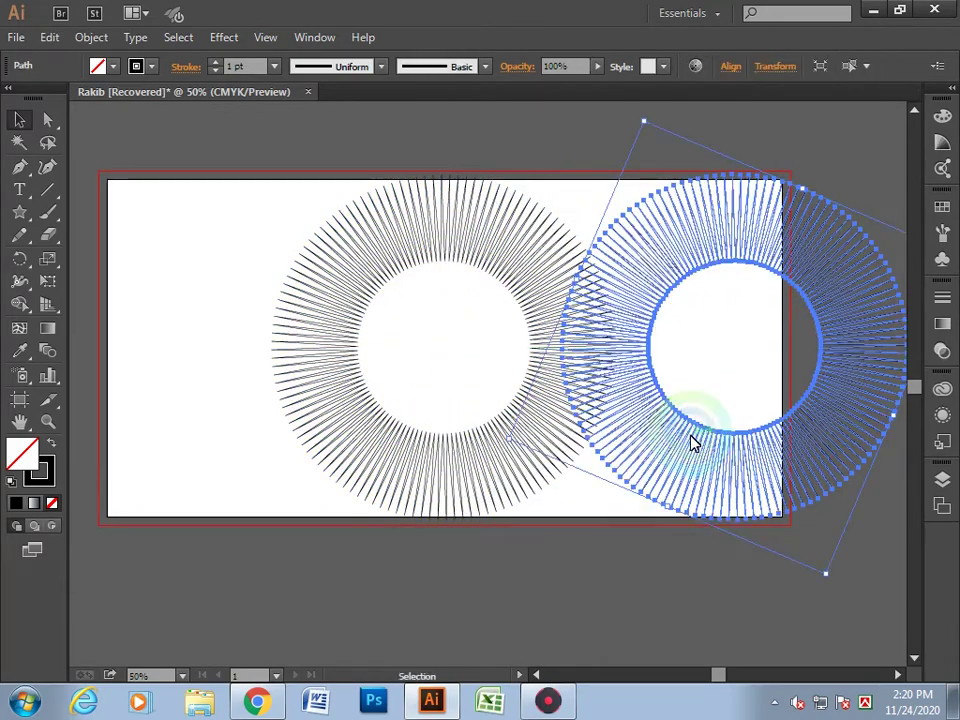
key(Delete)
- Scale a smaller 6.83 in copy of the spiky star inside the original
click(514, 454)
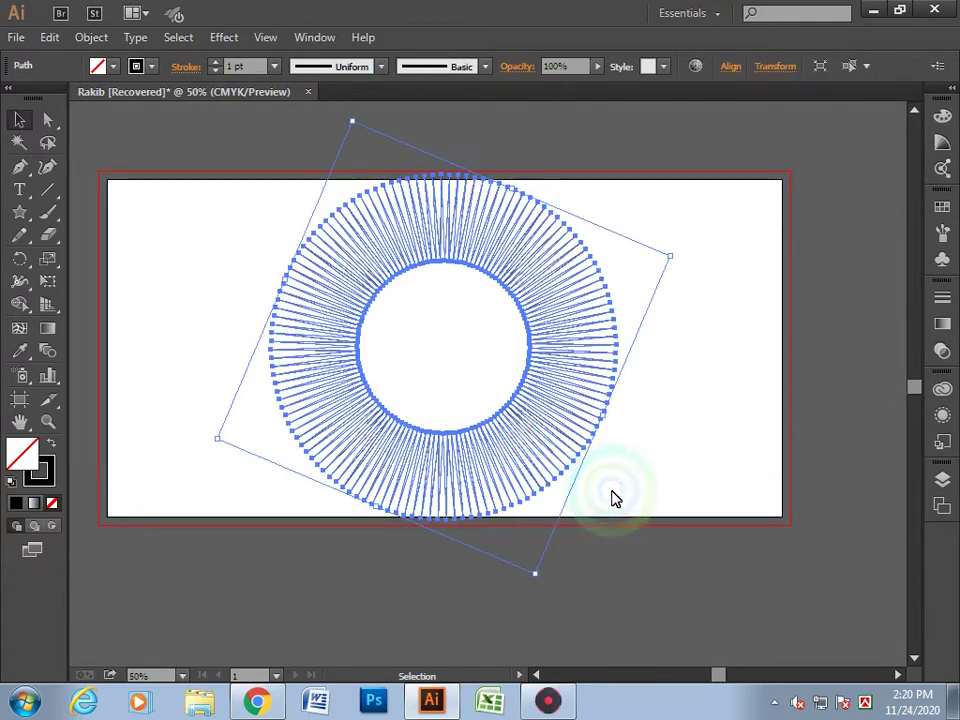
key(a)
key(v)
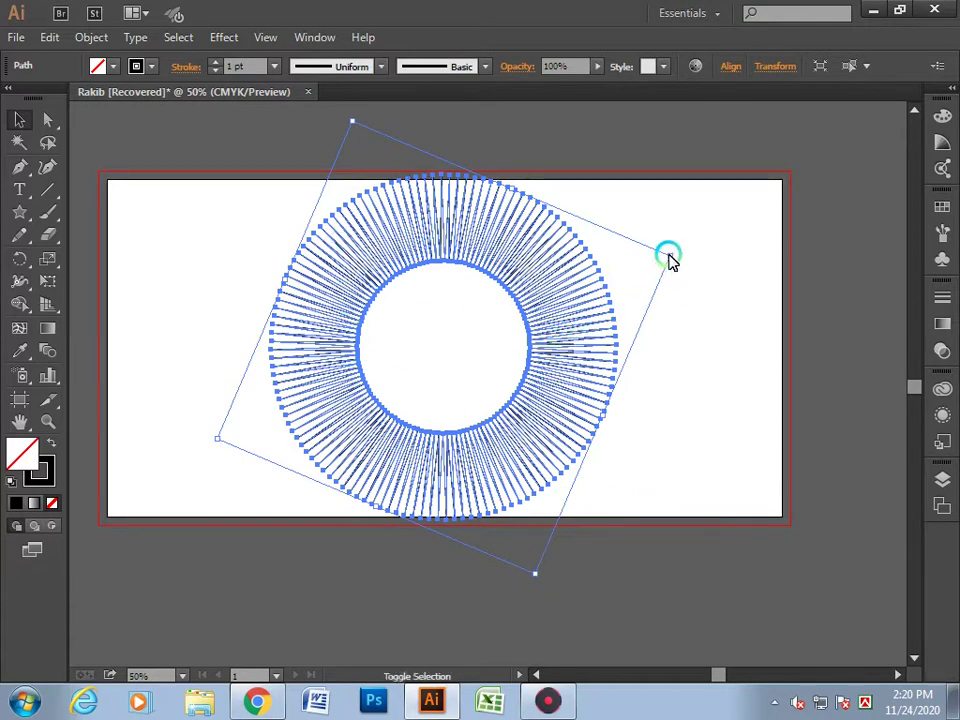
drag(668, 258, 596, 274)
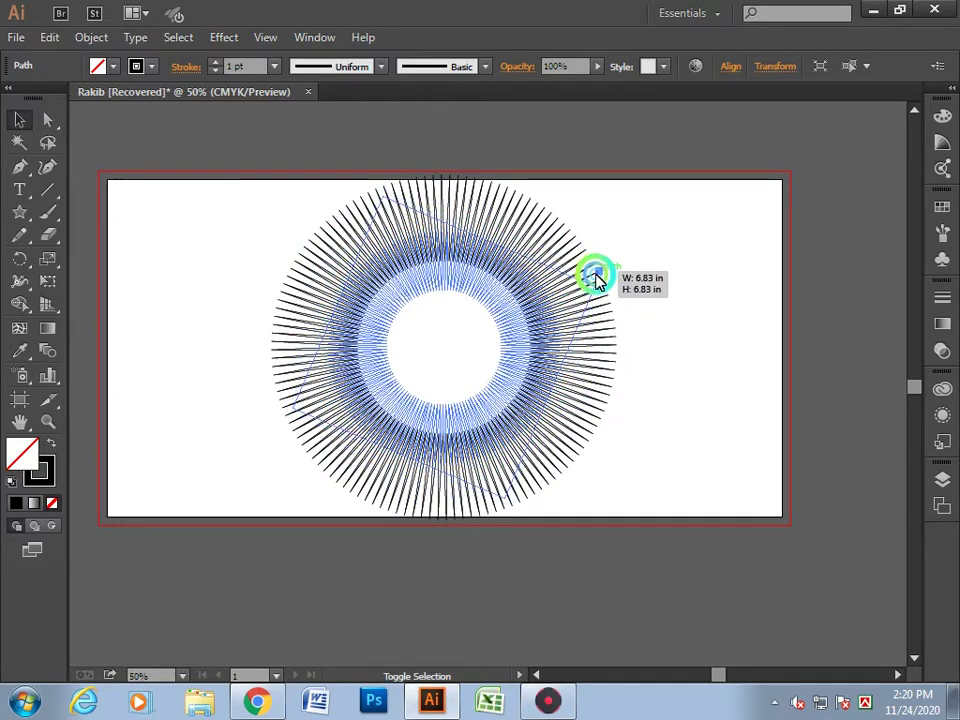
click(742, 372)
- Marquee-select both overlapping stars and delete them, leaving the artboard blank
scroll(431, 416, up, 2)
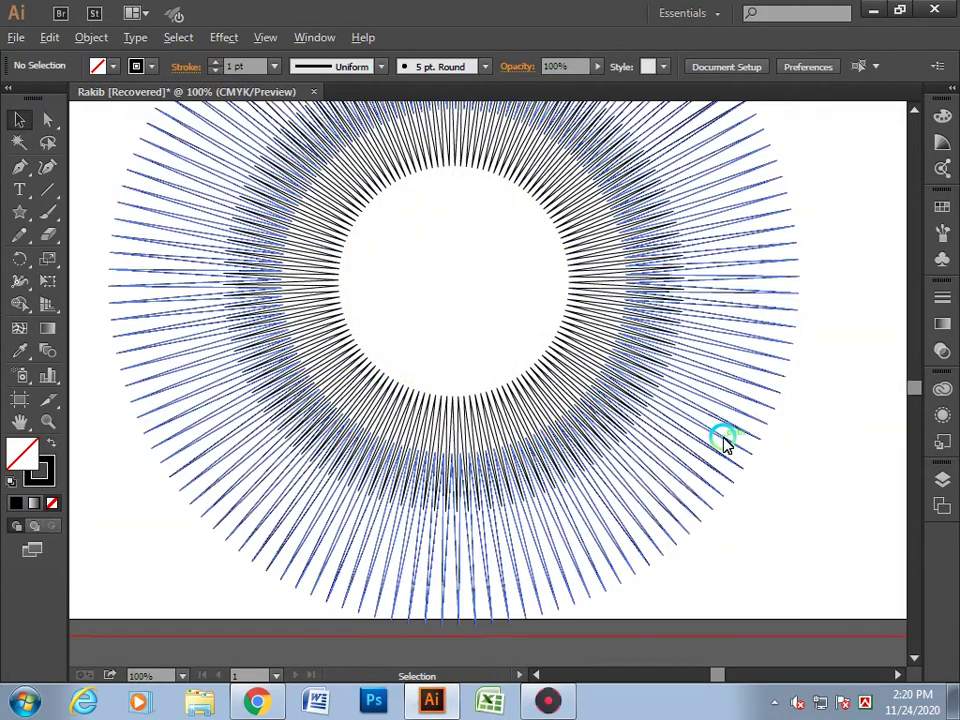
scroll(760, 470, down, 1)
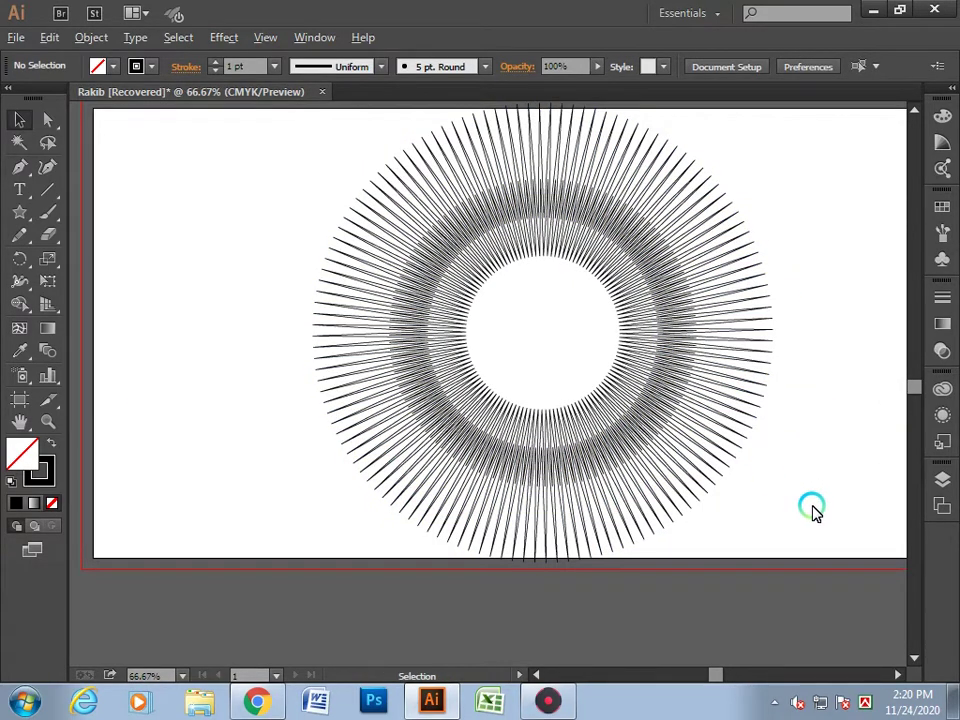
scroll(812, 505, down, 1)
drag(401, 177, 816, 536)
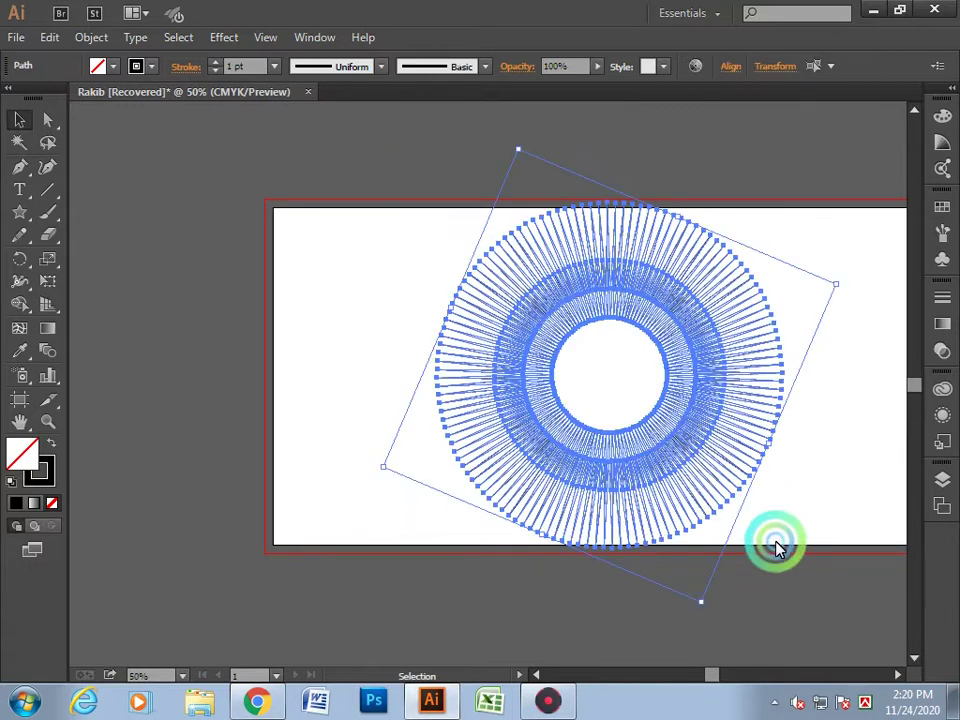
key(Delete)
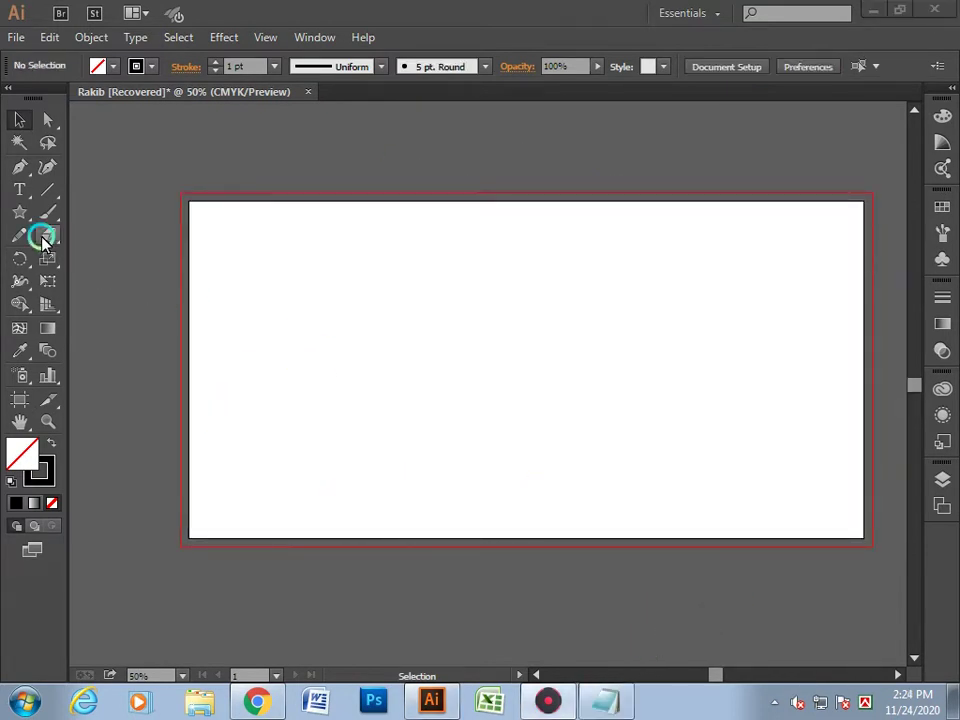
- Draw a lens flare about 14.17 in across at the artboard's upper-left corner with the Flare Tool
mouse_move(19, 212)
mouse_down()
mouse_move(157, 308)
mouse_move(68, 330)
mouse_up()
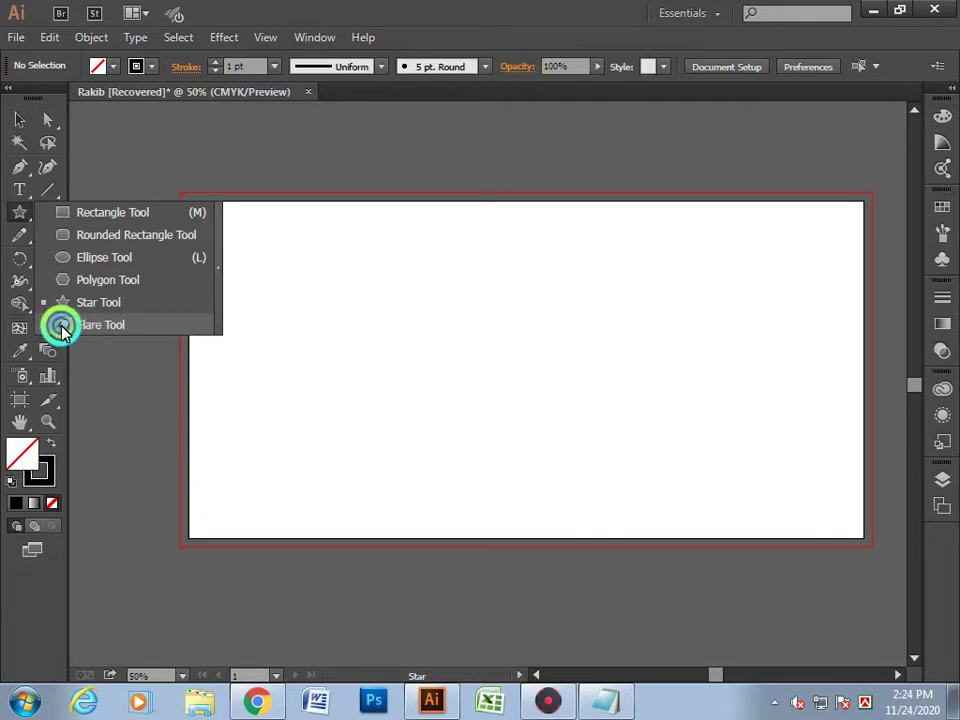
click(61, 329)
drag(300, 298, 388, 284)
drag(249, 240, 278, 249)
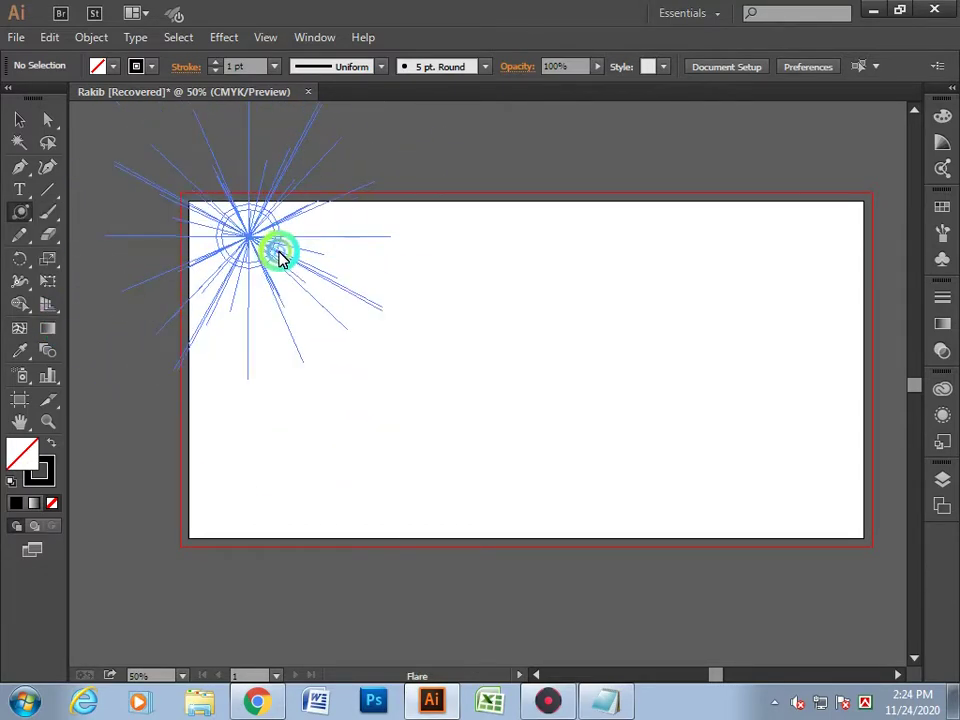
drag(278, 249, 291, 272)
click(17, 120)
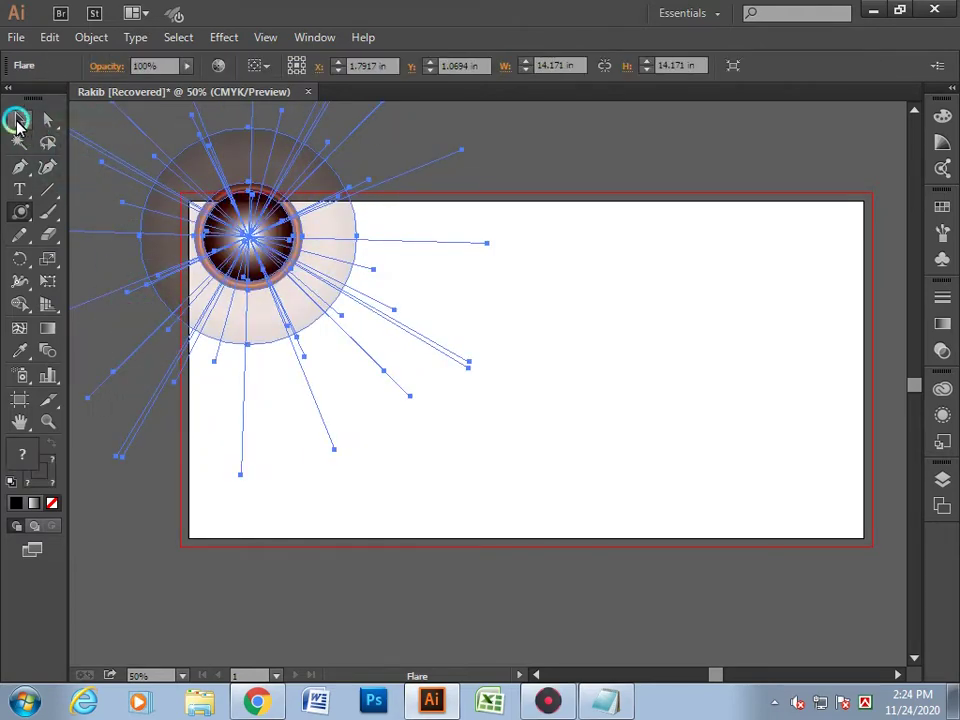
click(193, 615)
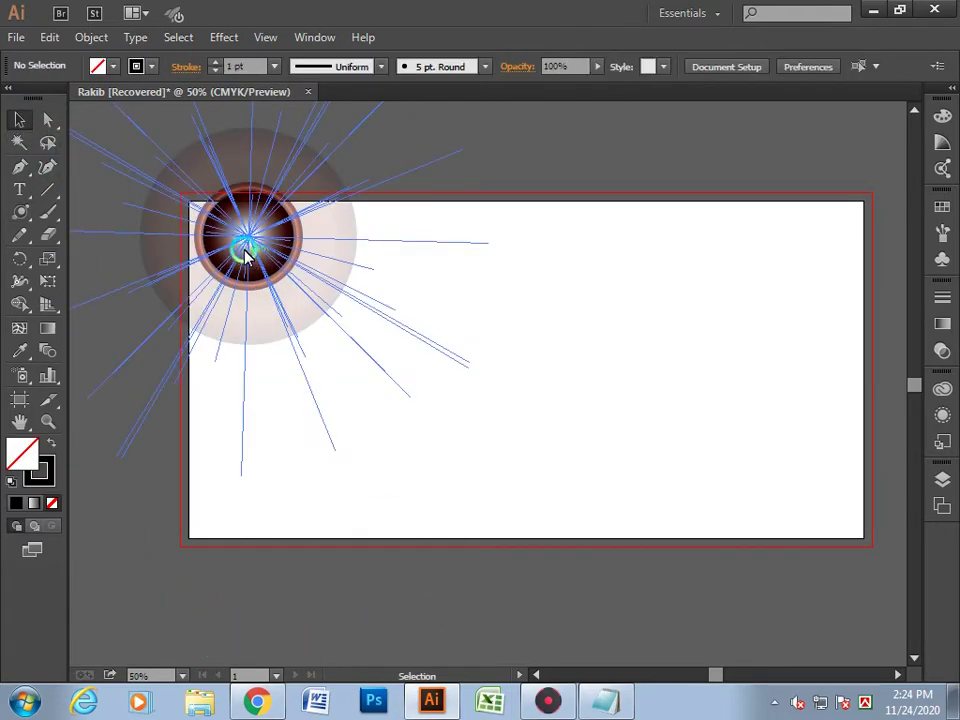
- Drag the lens flare around the artboard, right and then back toward the upper left
mouse_move(272, 266)
mouse_down()
mouse_move(727, 288)
mouse_move(714, 265)
mouse_move(282, 275)
mouse_move(320, 312)
mouse_move(640, 452)
mouse_move(551, 456)
mouse_move(521, 508)
mouse_move(648, 435)
mouse_up()
mouse_move(637, 400)
mouse_down()
mouse_move(628, 410)
mouse_move(342, 287)
mouse_up()
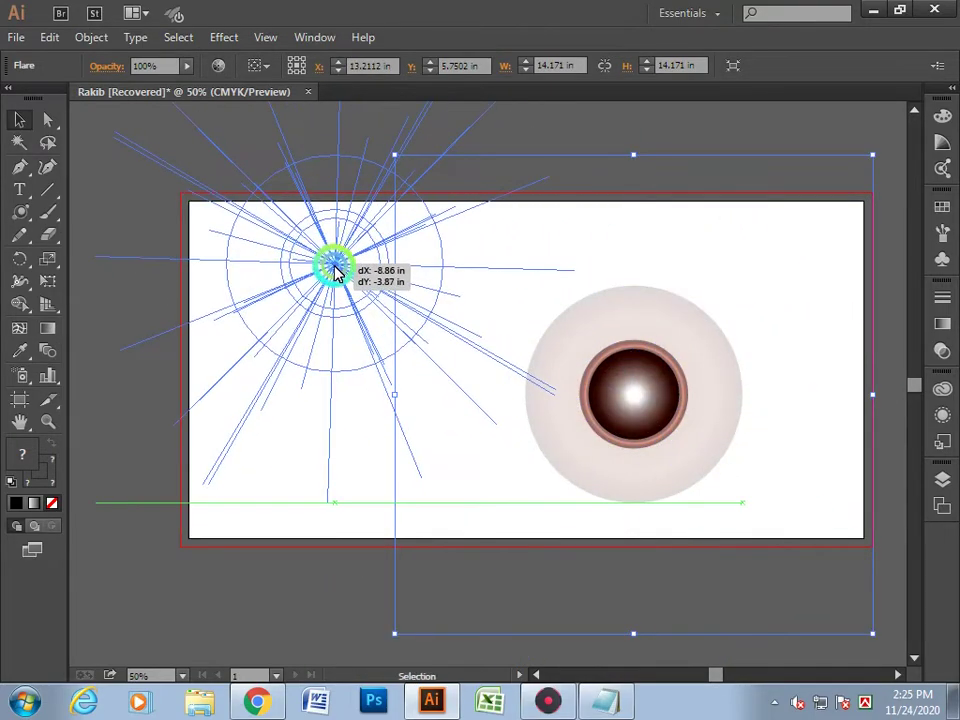
mouse_move(425, 355)
mouse_down()
mouse_move(588, 425)
mouse_move(326, 306)
mouse_move(361, 373)
mouse_up()
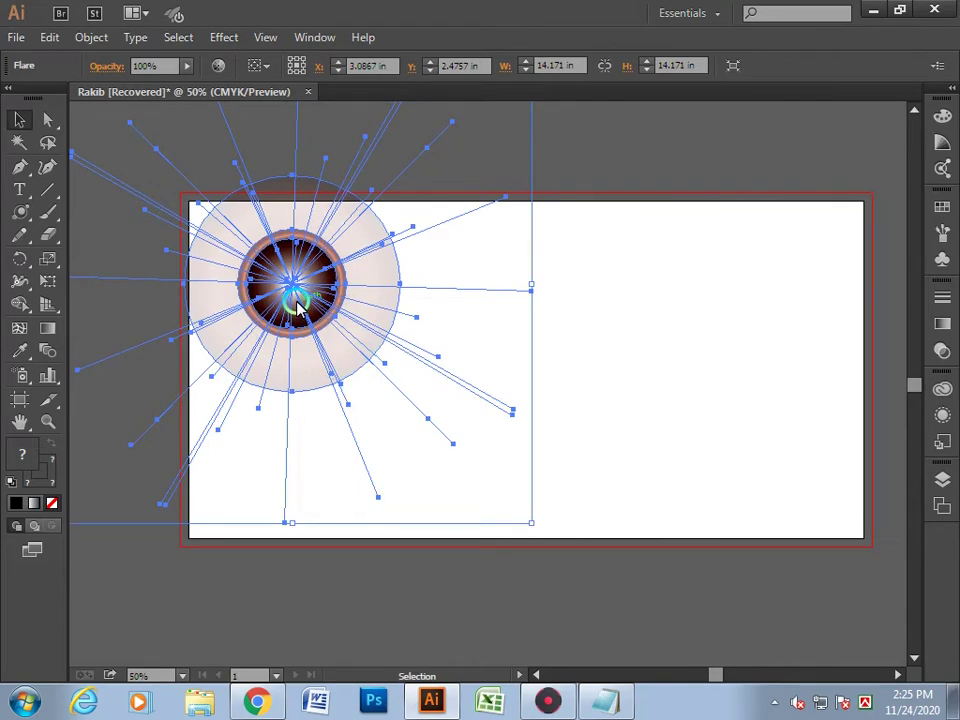
drag(348, 338, 296, 610)
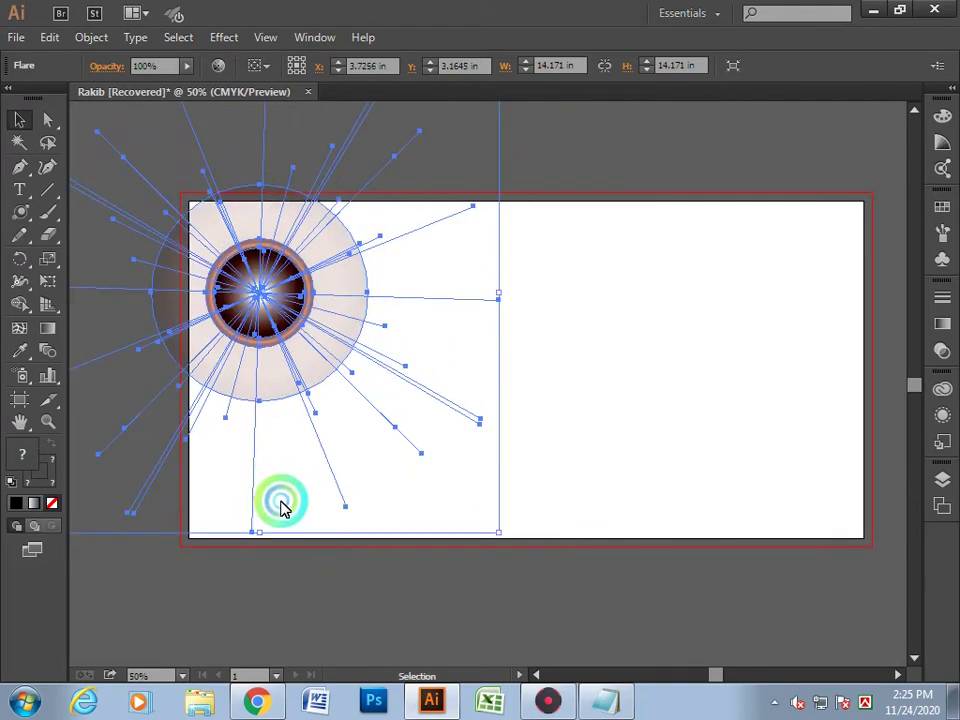
click(311, 429)
drag(261, 325, 293, 325)
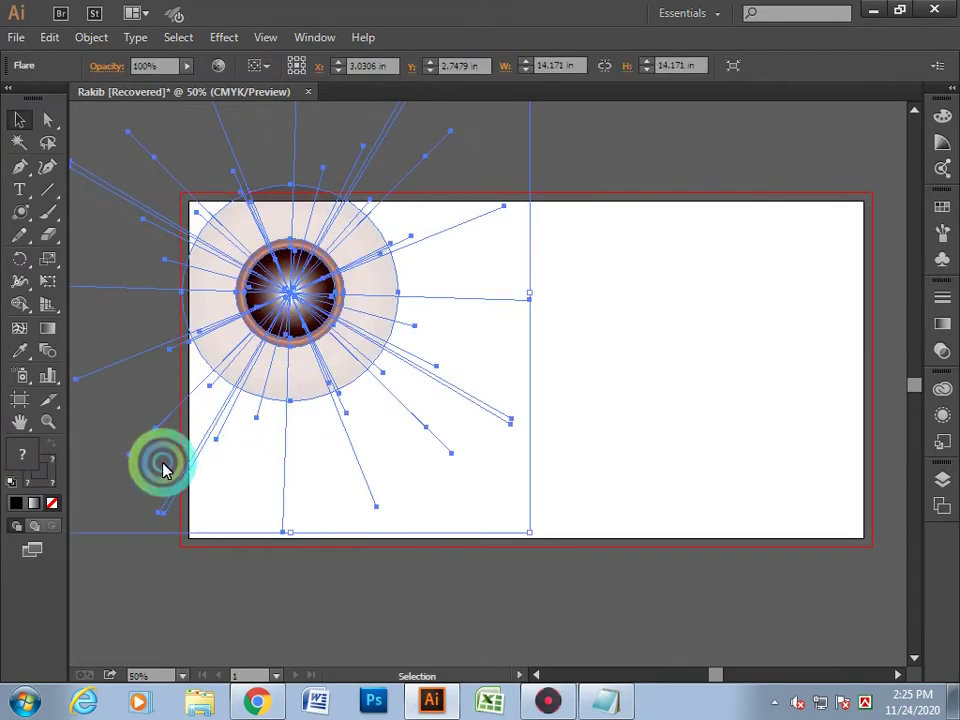
click(240, 617)
click(311, 326)
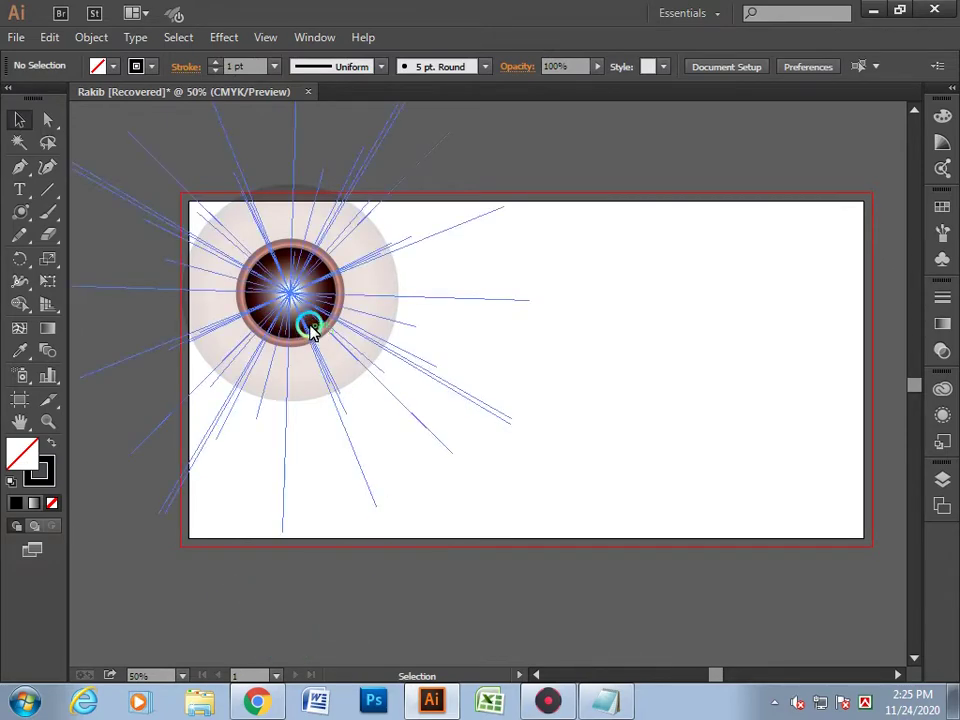
mouse_move(294, 299)
mouse_down()
mouse_move(565, 425)
mouse_move(222, 282)
mouse_move(500, 410)
mouse_move(335, 388)
mouse_move(339, 321)
mouse_move(343, 354)
mouse_up()
- Select the flare's parts with Direct Selection, then move the whole flare lower and delete it
click(48, 120)
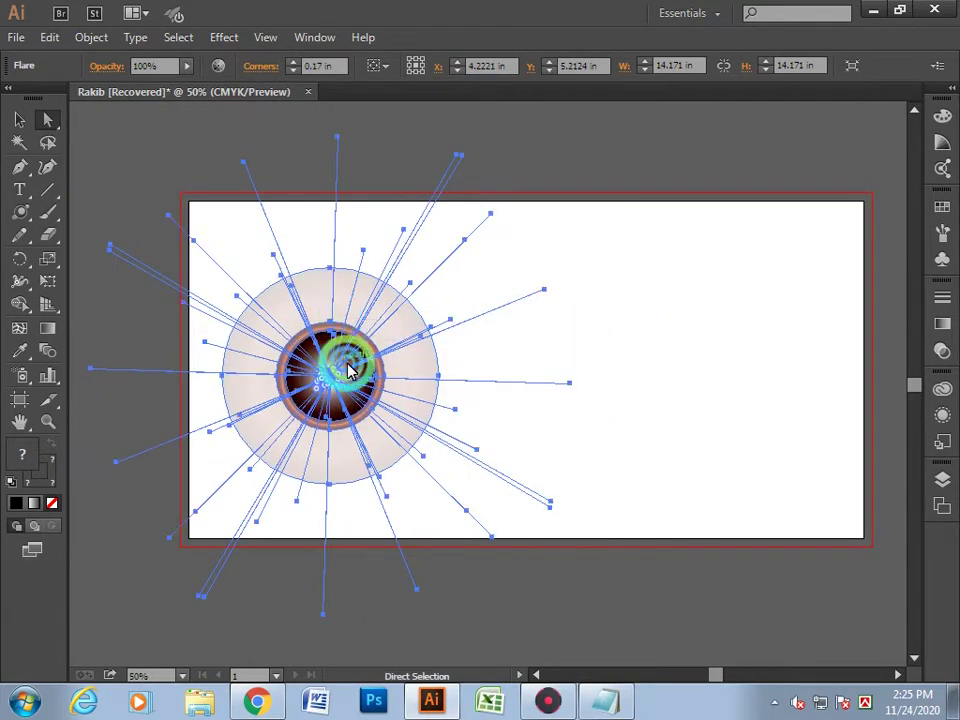
click(495, 377)
drag(570, 323, 140, 449)
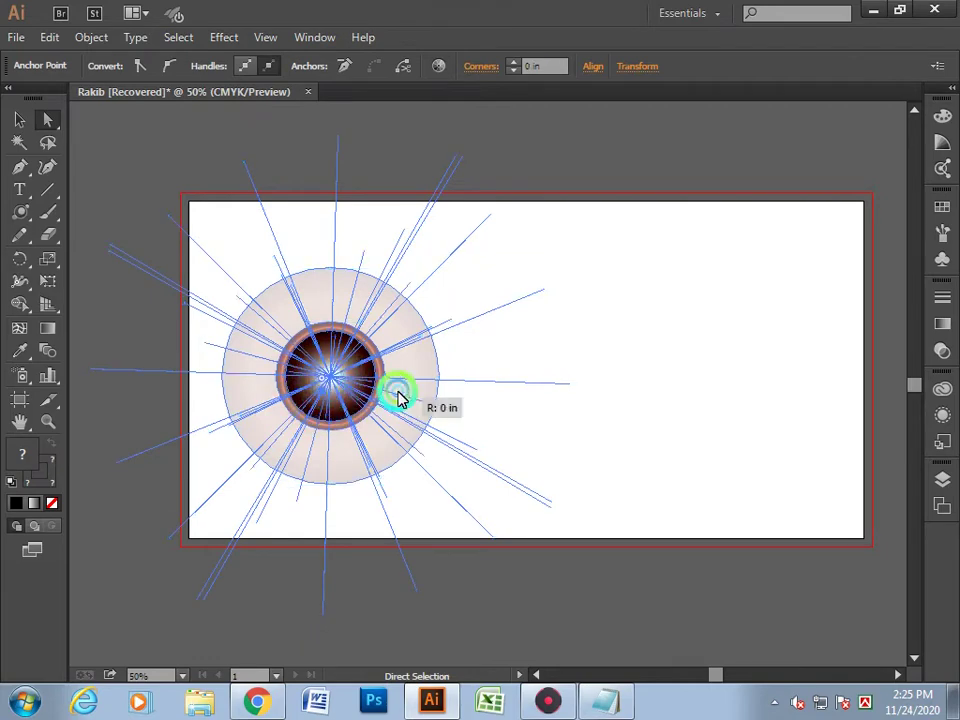
click(549, 549)
click(20, 118)
drag(330, 350, 420, 447)
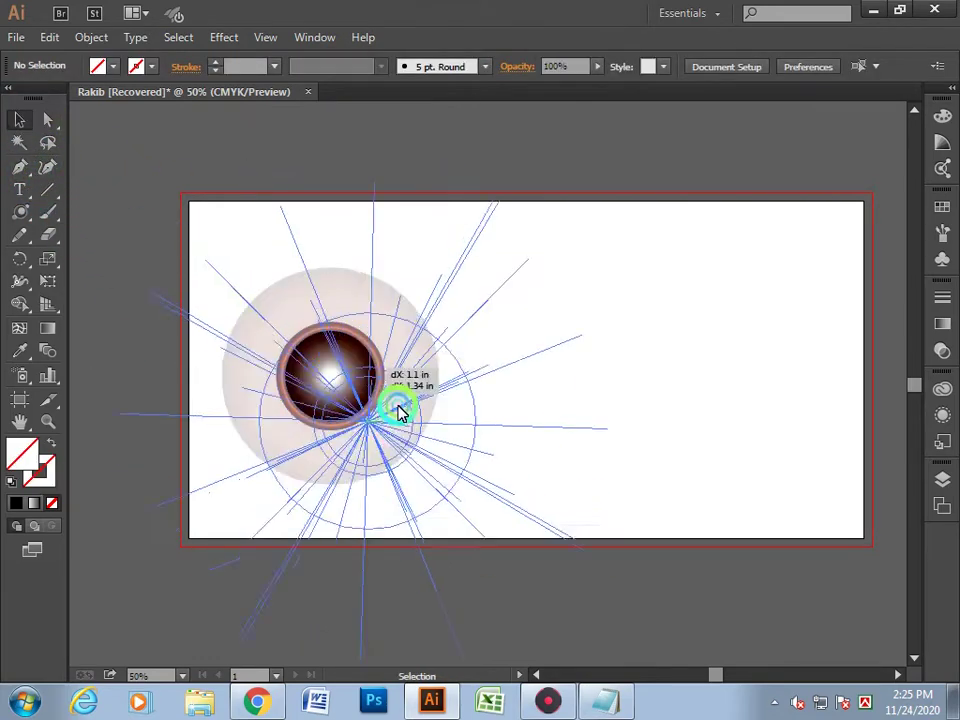
key(Delete)
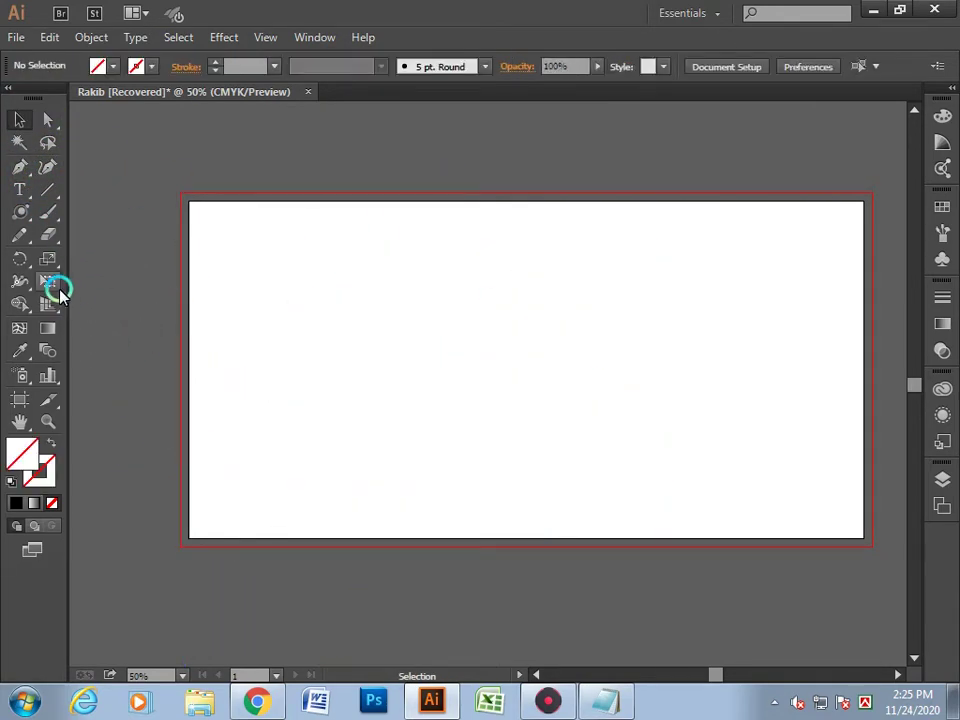
drag(28, 220, 77, 323)
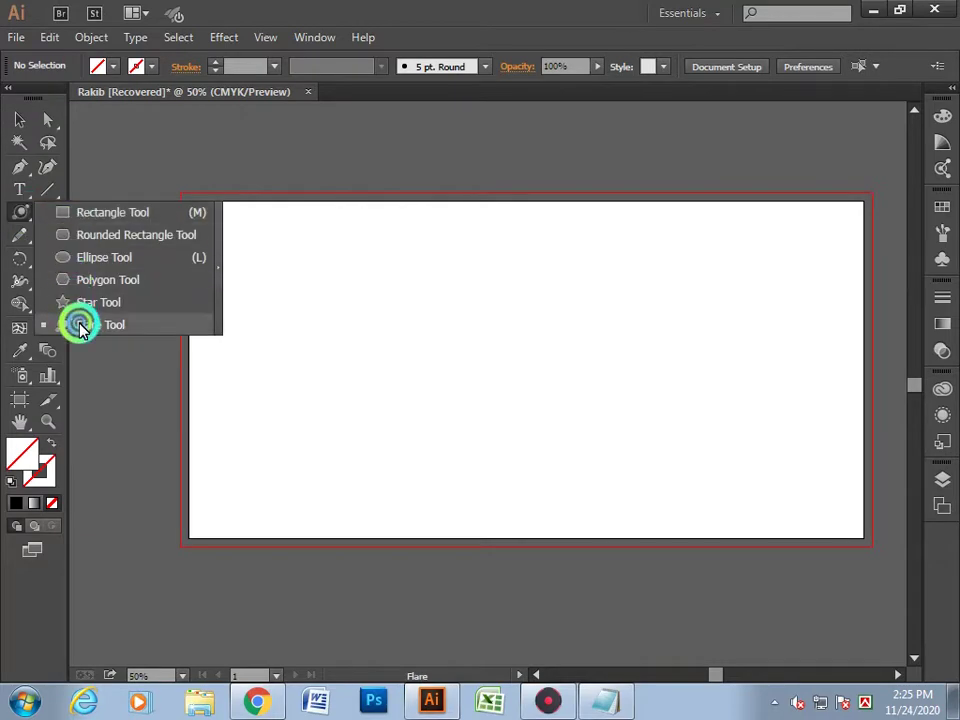
drag(240, 255, 535, 462)
click(250, 262)
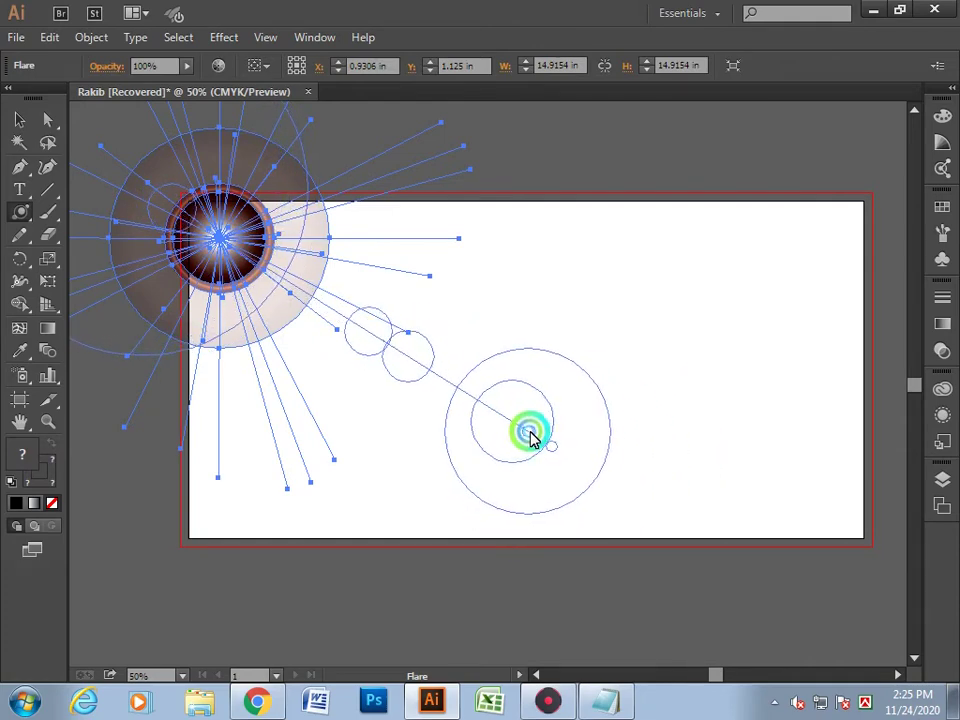
drag(535, 462, 540, 454)
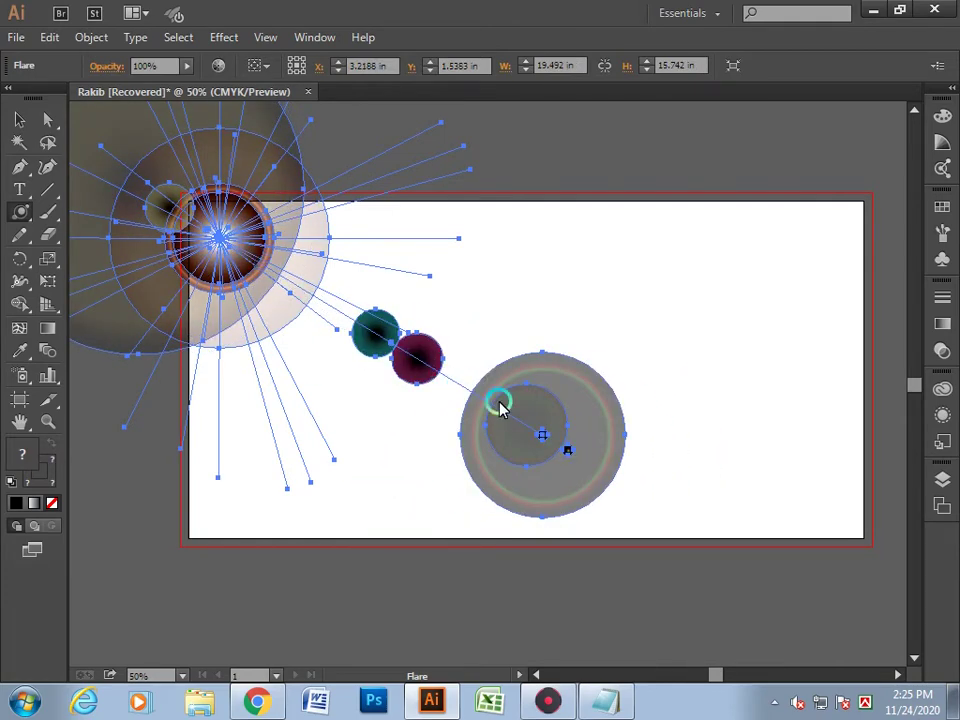
click(20, 120)
click(636, 165)
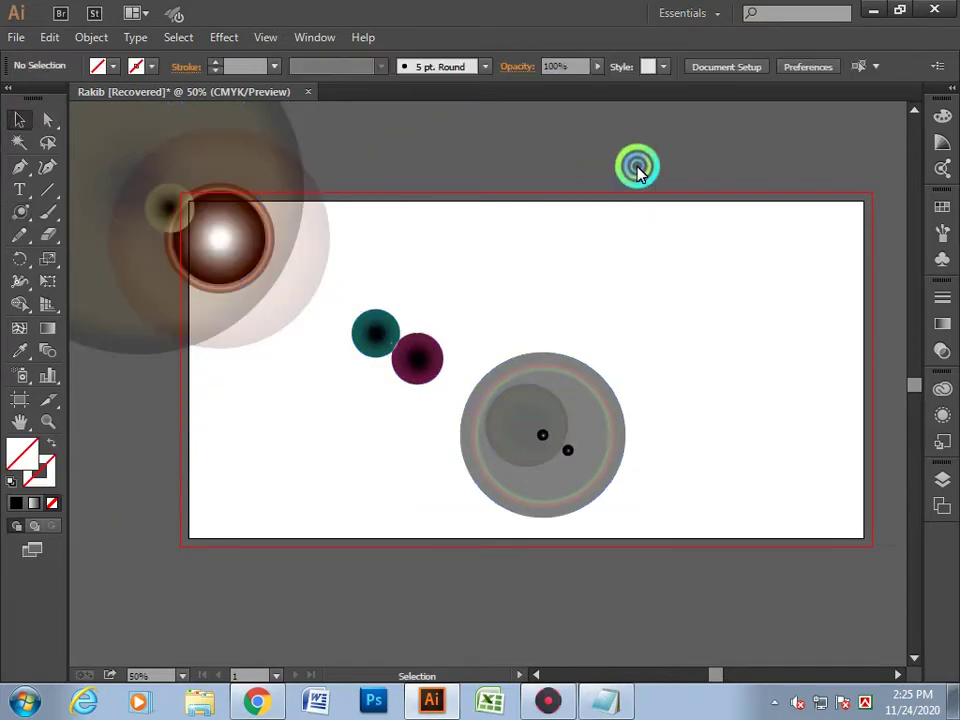
drag(567, 432, 650, 430)
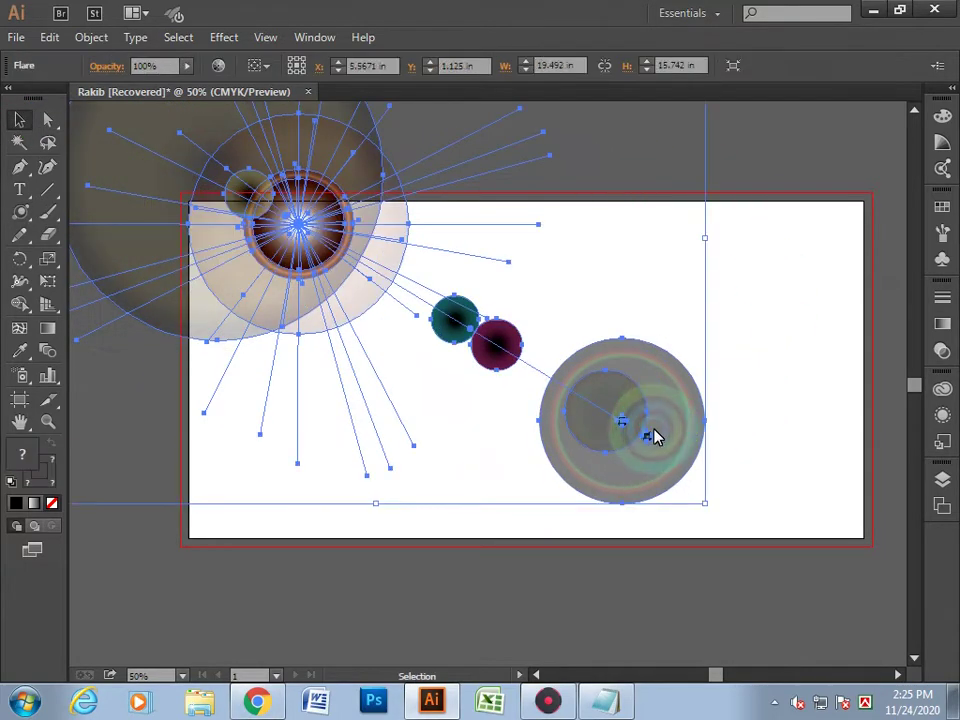
key(Delete)
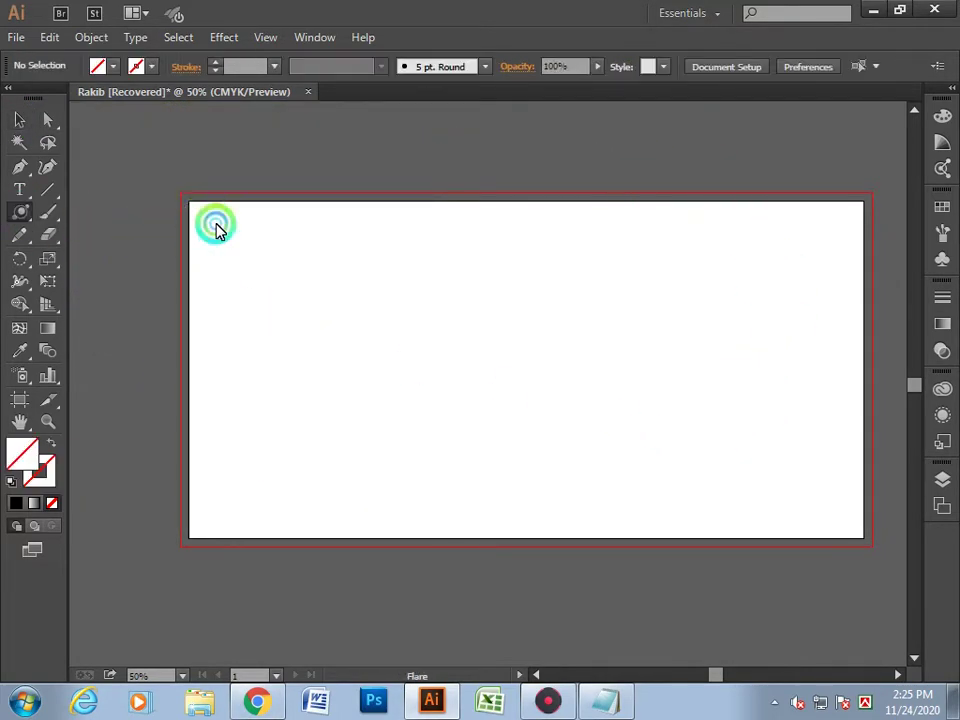
drag(217, 228, 289, 336)
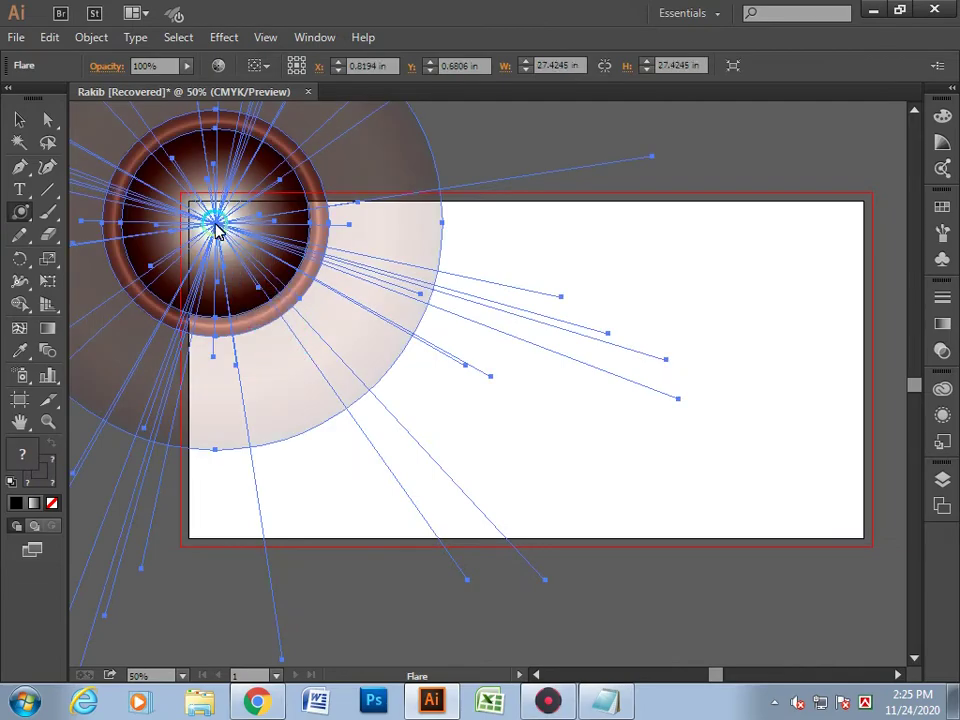
mouse_move(217, 228)
mouse_down()
mouse_move(582, 472)
mouse_move(558, 476)
mouse_up()
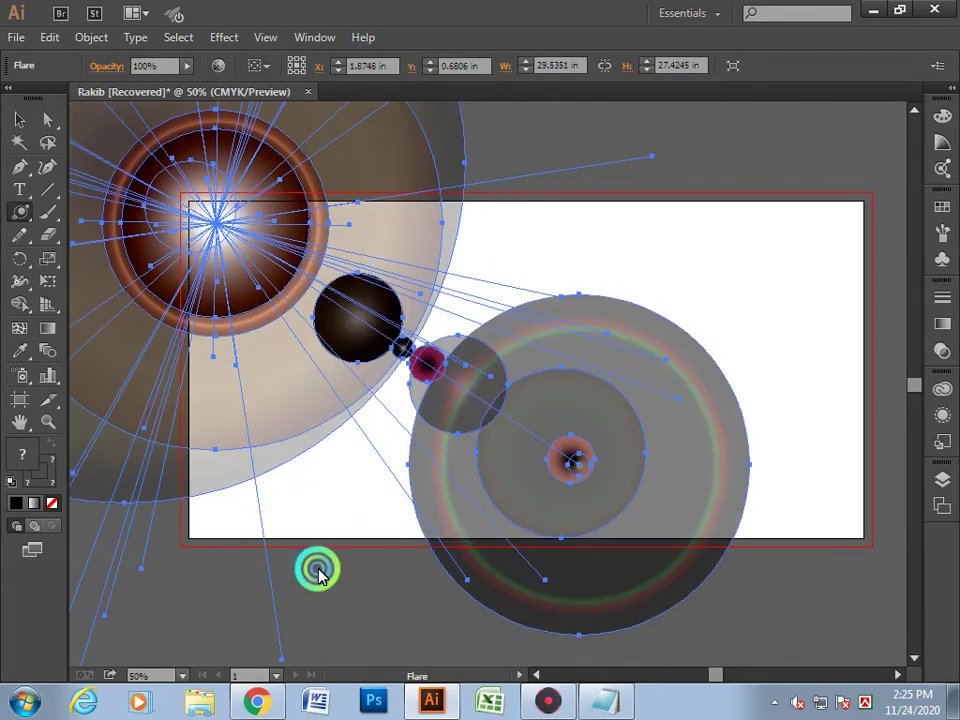
click(318, 572)
click(615, 531)
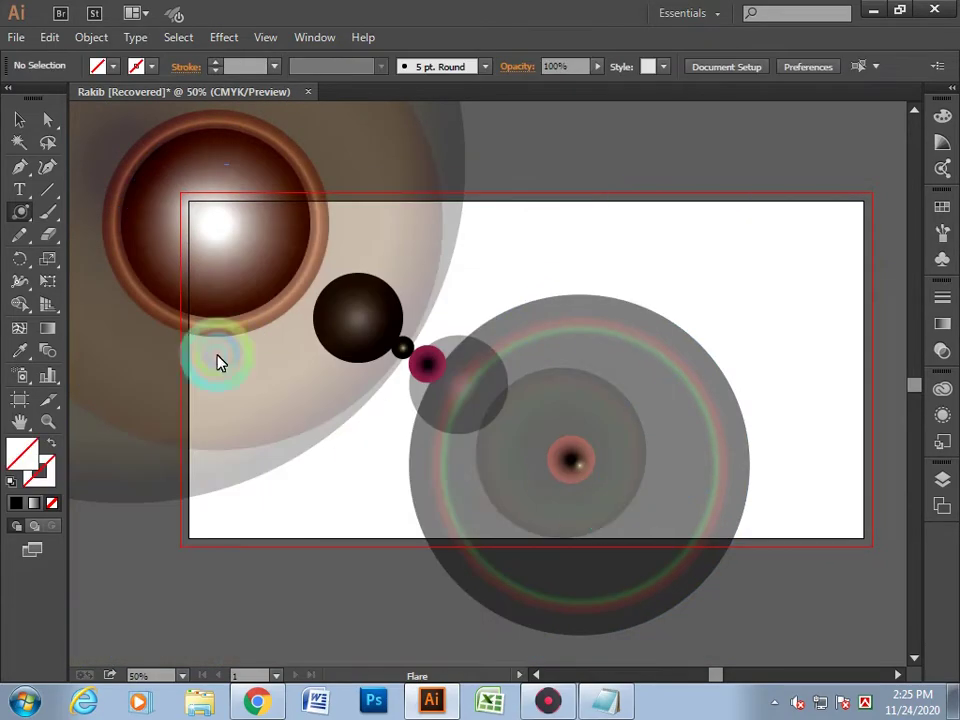
click(19, 119)
drag(230, 318, 418, 393)
scroll(455, 343, down, 2)
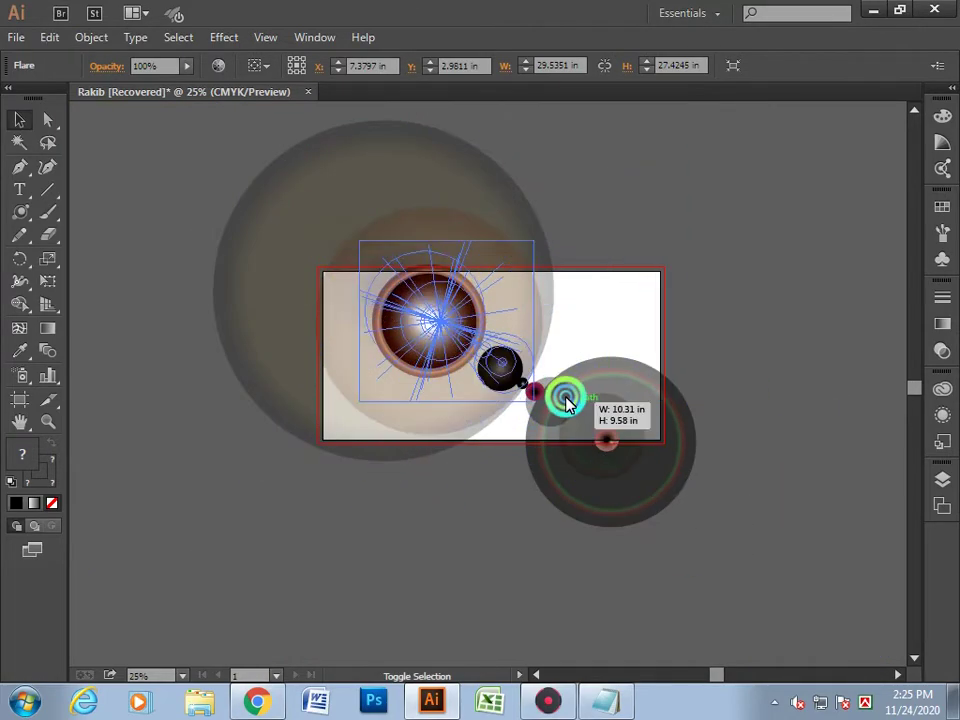
drag(697, 555, 562, 412)
click(765, 435)
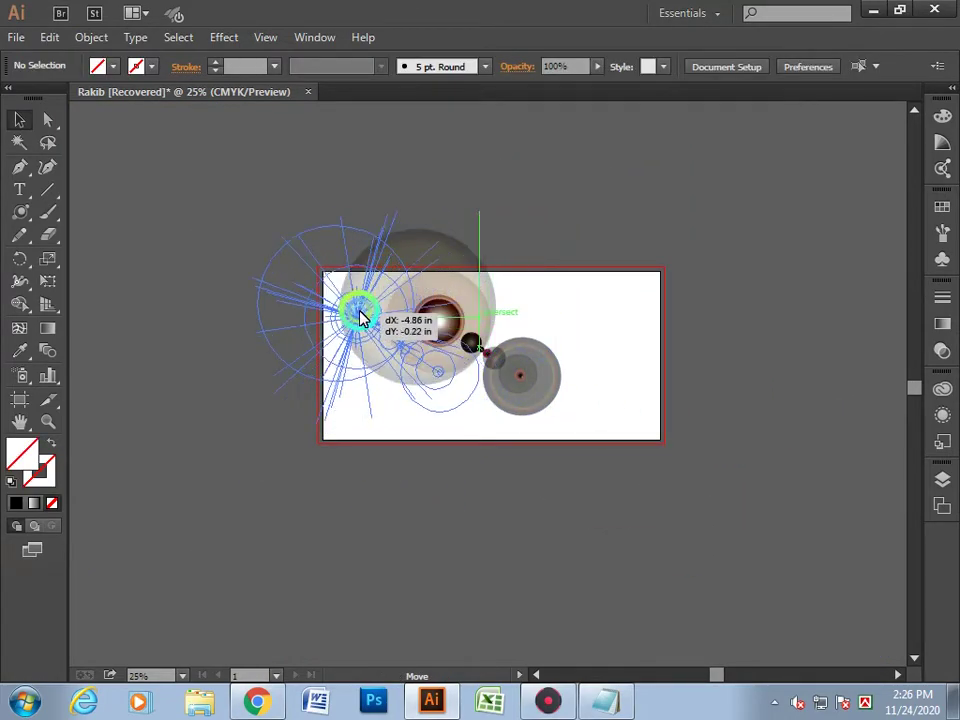
drag(445, 325, 358, 315)
click(311, 463)
scroll(349, 505, up, 1)
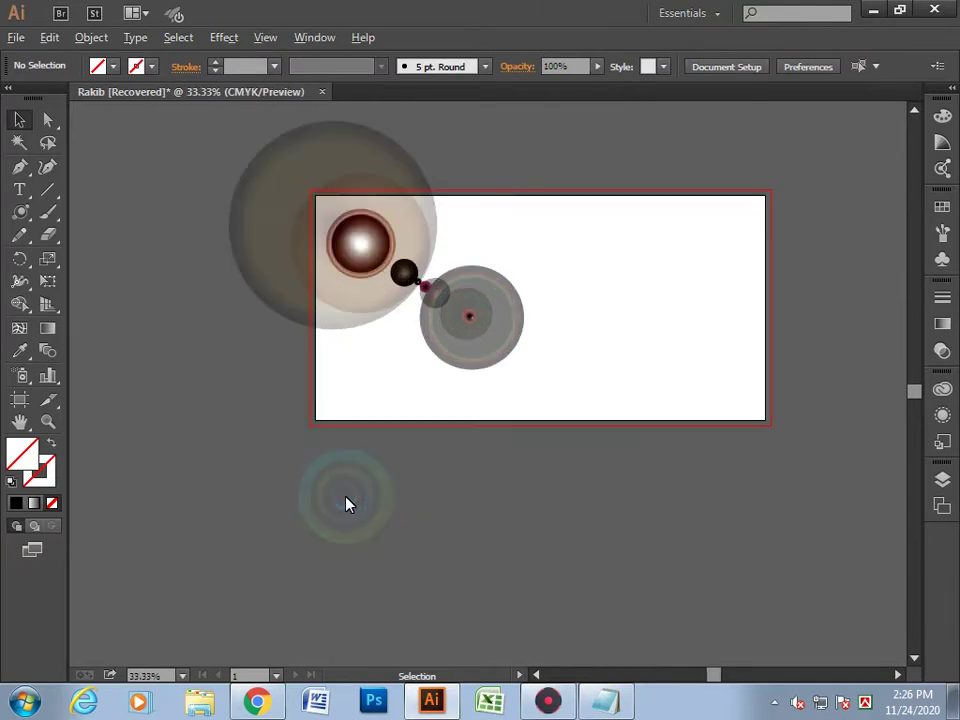
click(356, 250)
scroll(358, 410, up, 1)
scroll(368, 428, up, 1)
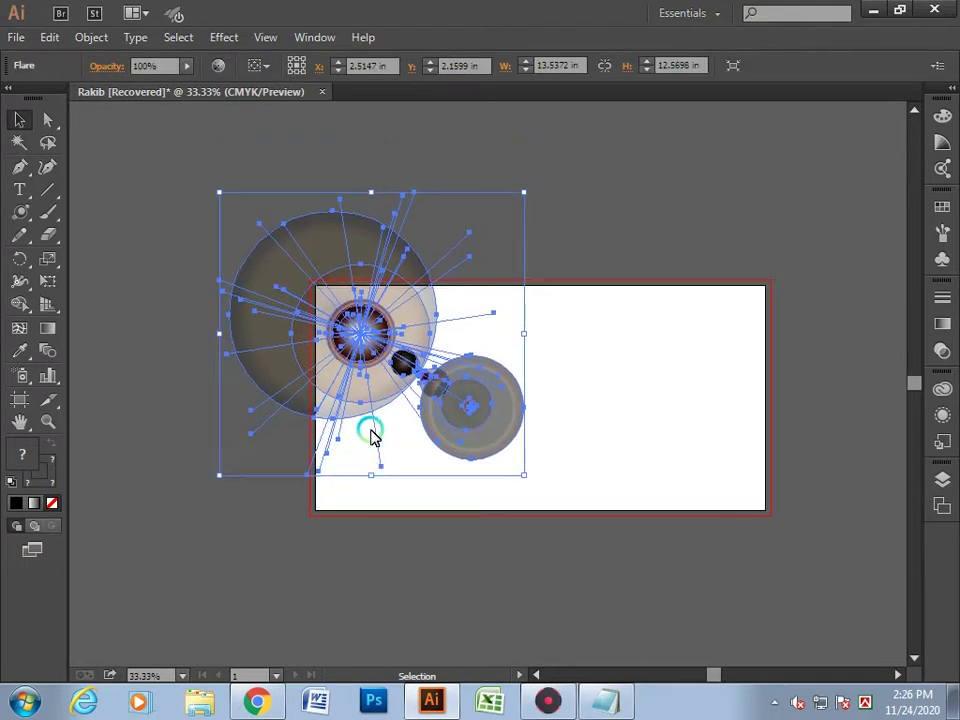
click(411, 602)
scroll(532, 500, down, 1)
drag(532, 485, 465, 450)
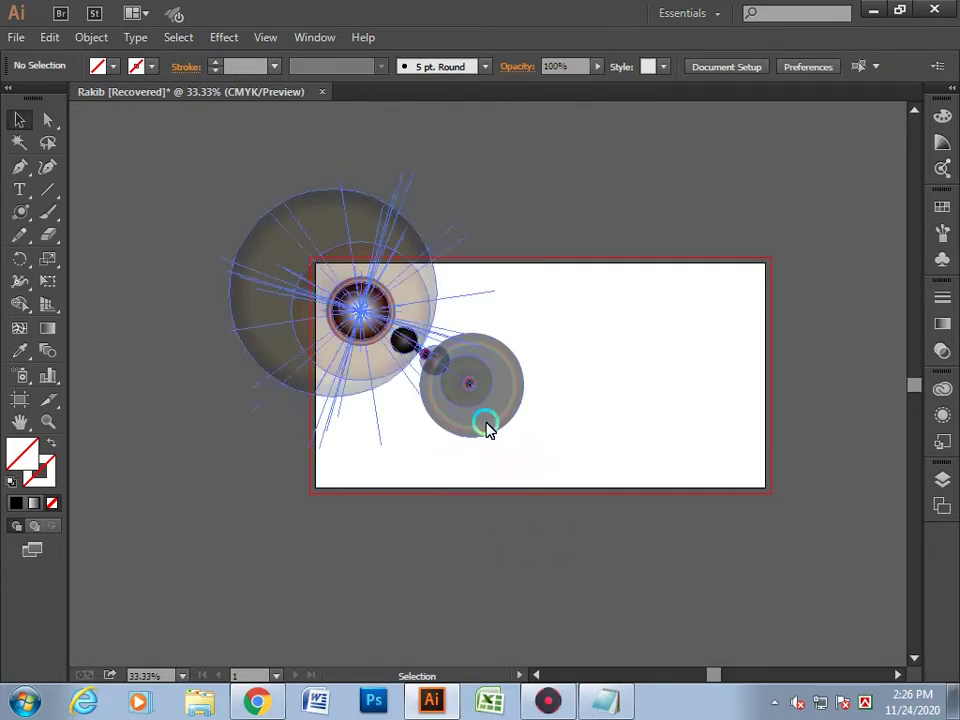
click(499, 486)
click(440, 397)
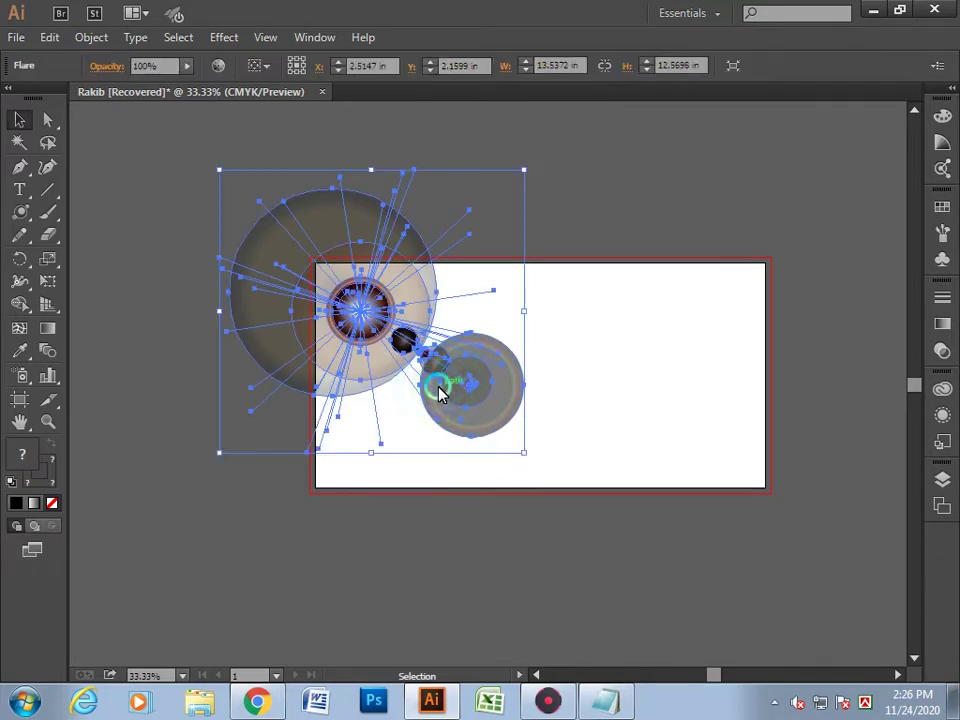
key(Delete)
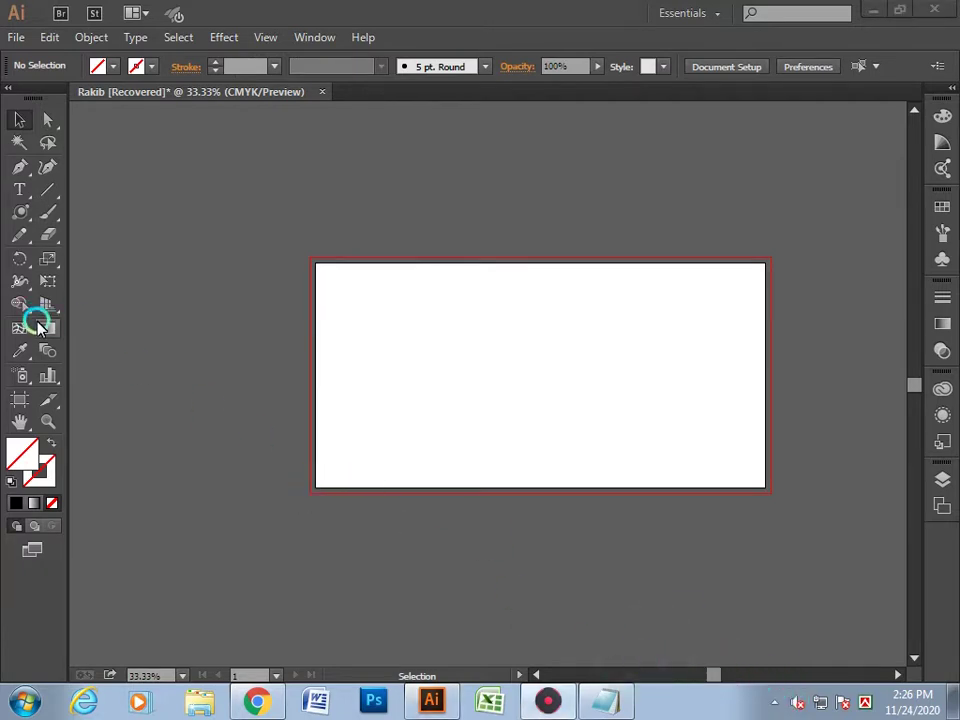
- Draw a 20 × 10 in rectangle over the whole artboard and fill it solid black
drag(20, 215, 128, 212)
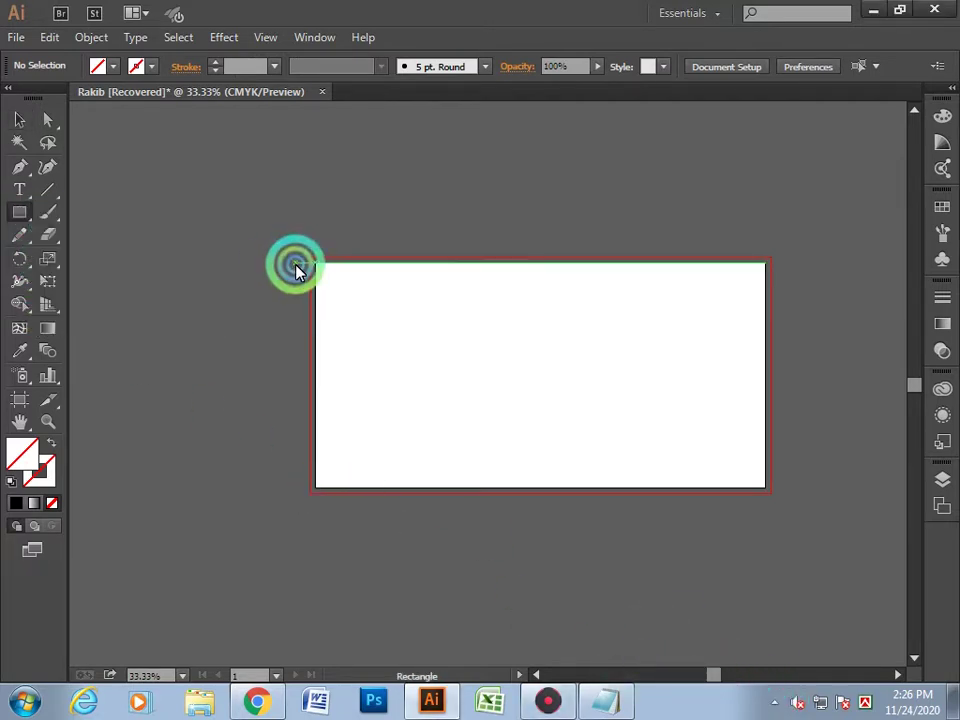
drag(316, 263, 765, 487)
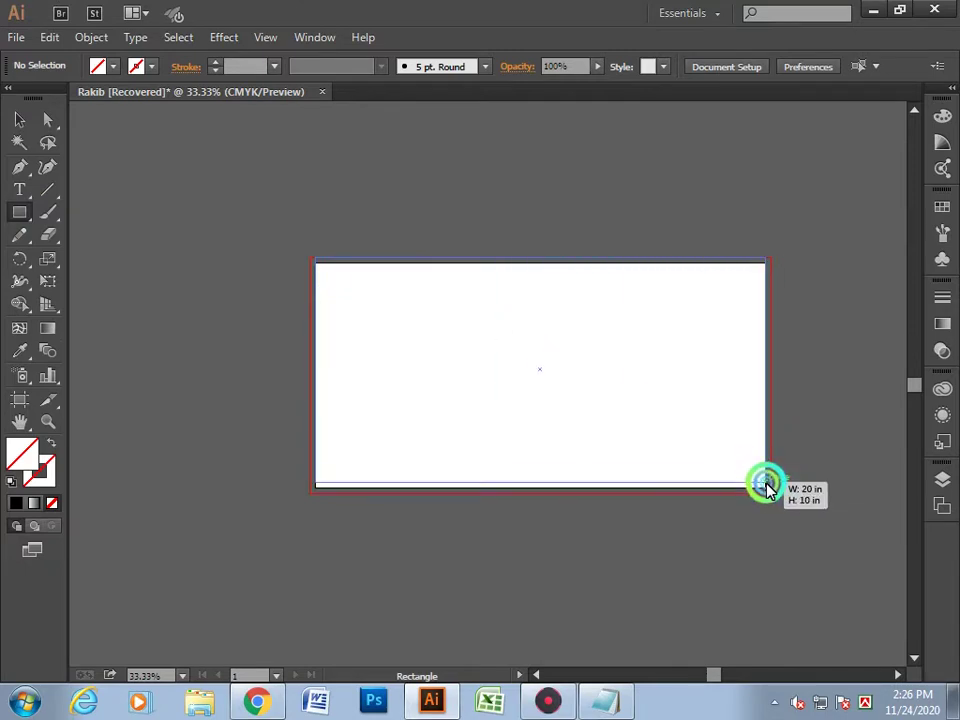
click(110, 66)
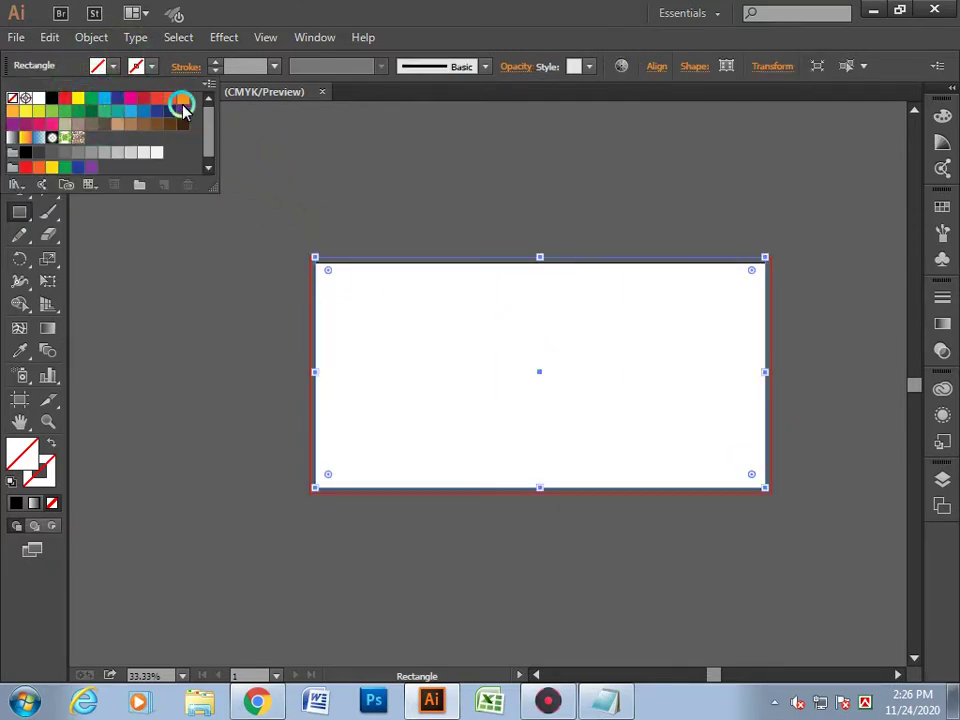
click(172, 116)
click(157, 113)
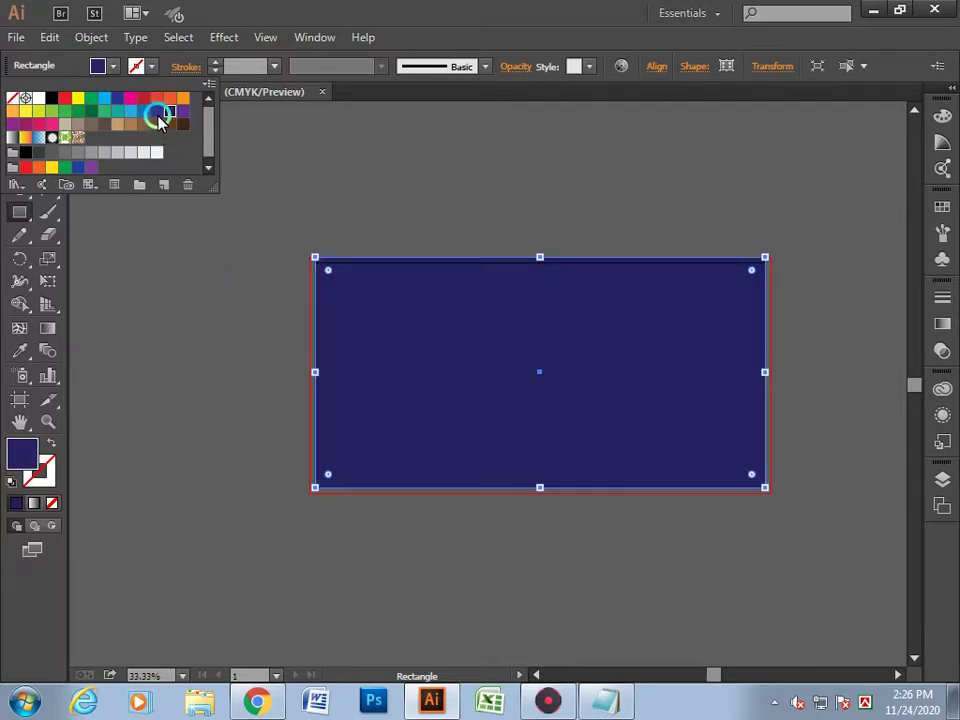
click(121, 102)
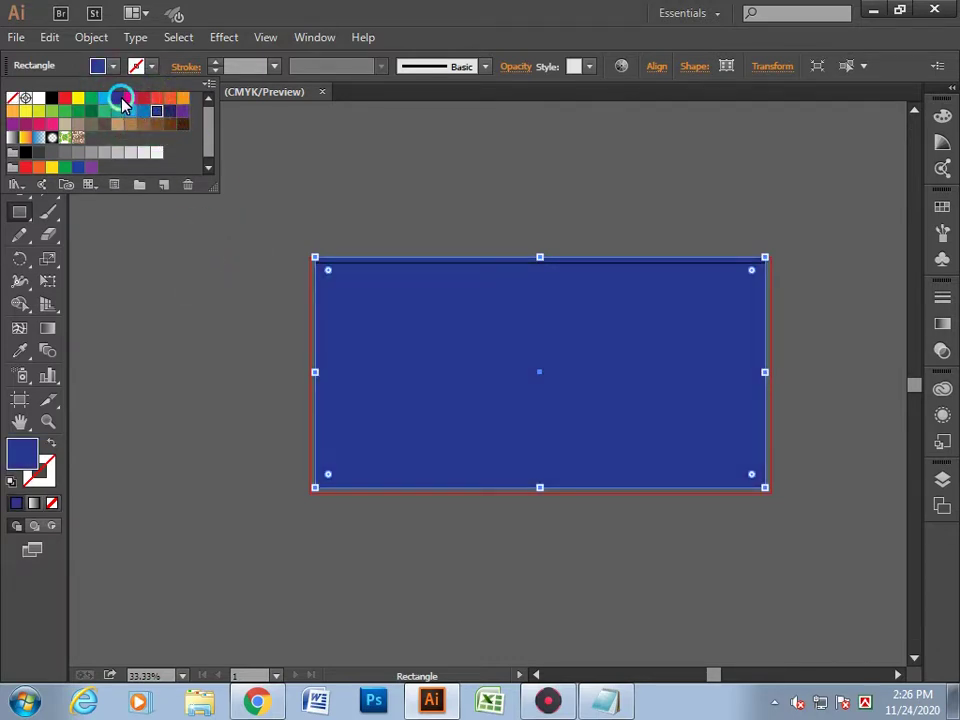
click(58, 96)
click(158, 220)
- Select the black background rectangle with the Selection Tool
click(20, 118)
click(413, 368)
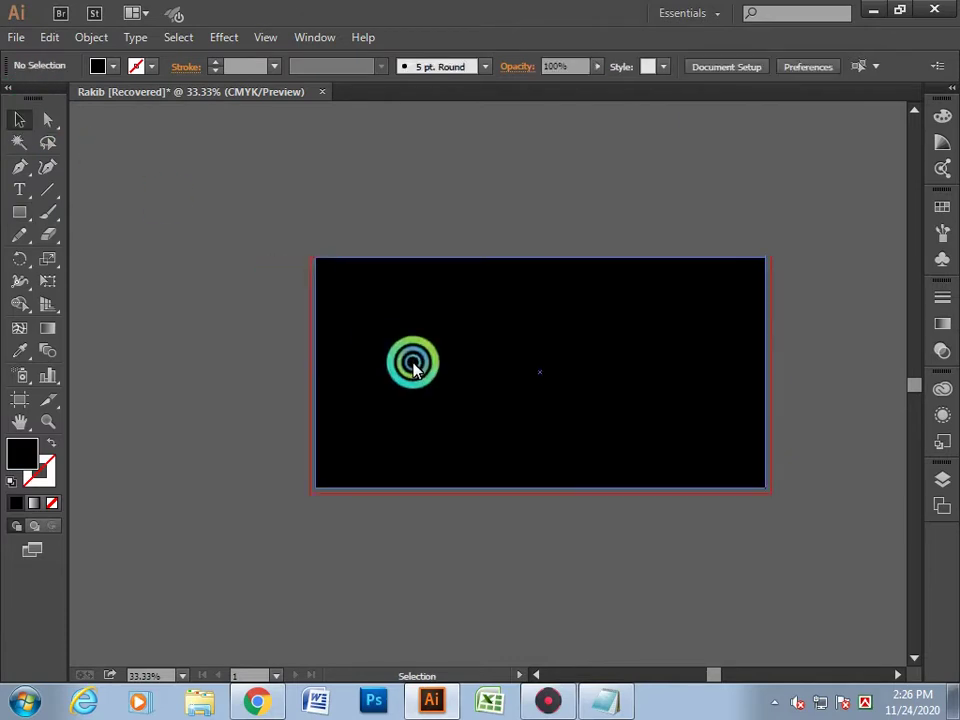
drag(105, 321, 313, 298)
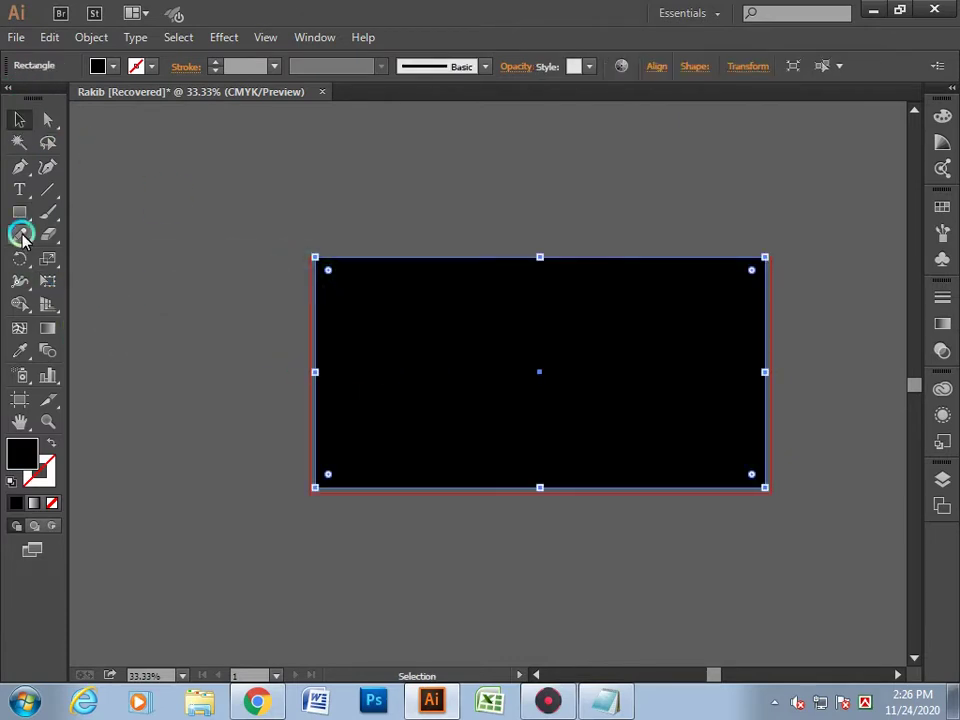
drag(22, 215, 79, 324)
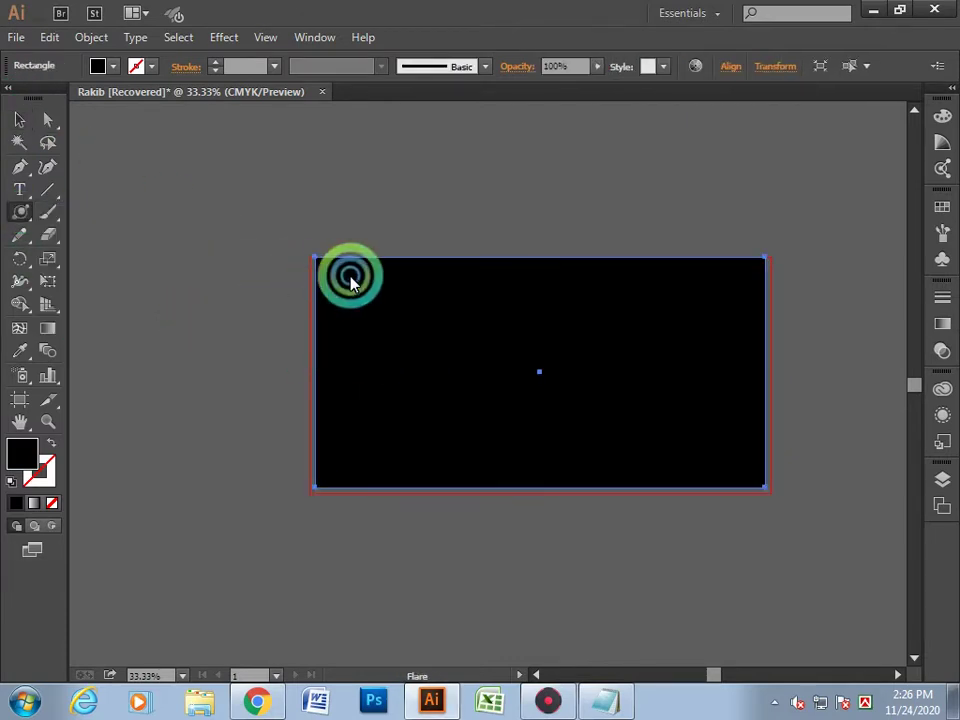
- Place a lens flare over the black background, then move and shrink it to fit the artboard
mouse_move(293, 240)
mouse_down()
mouse_move(343, 260)
mouse_move(305, 248)
mouse_move(550, 401)
mouse_up()
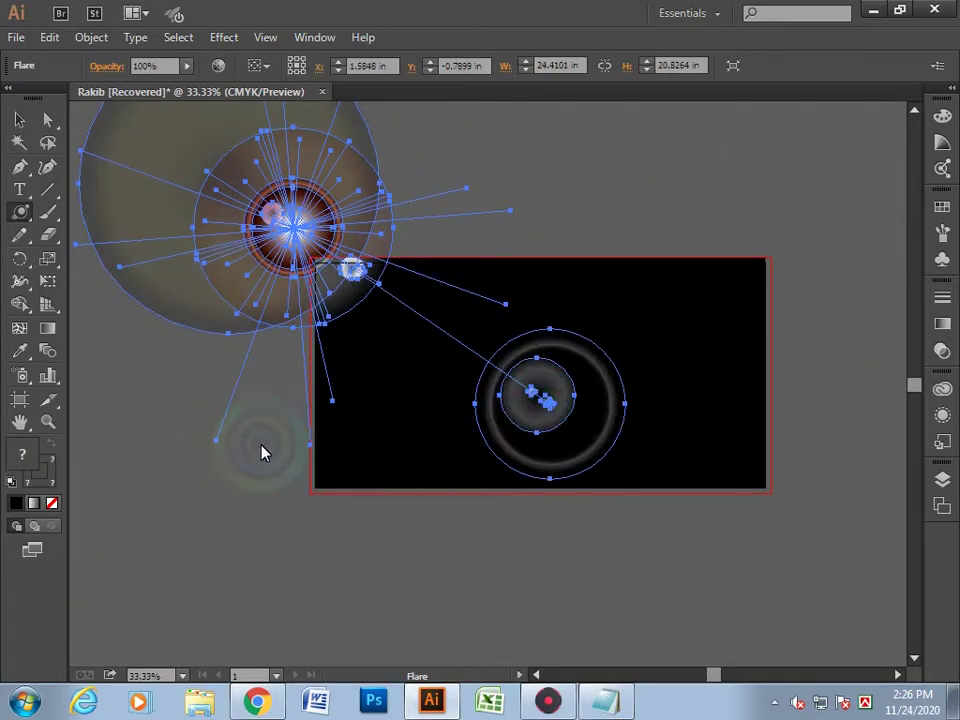
click(10, 112)
click(171, 417)
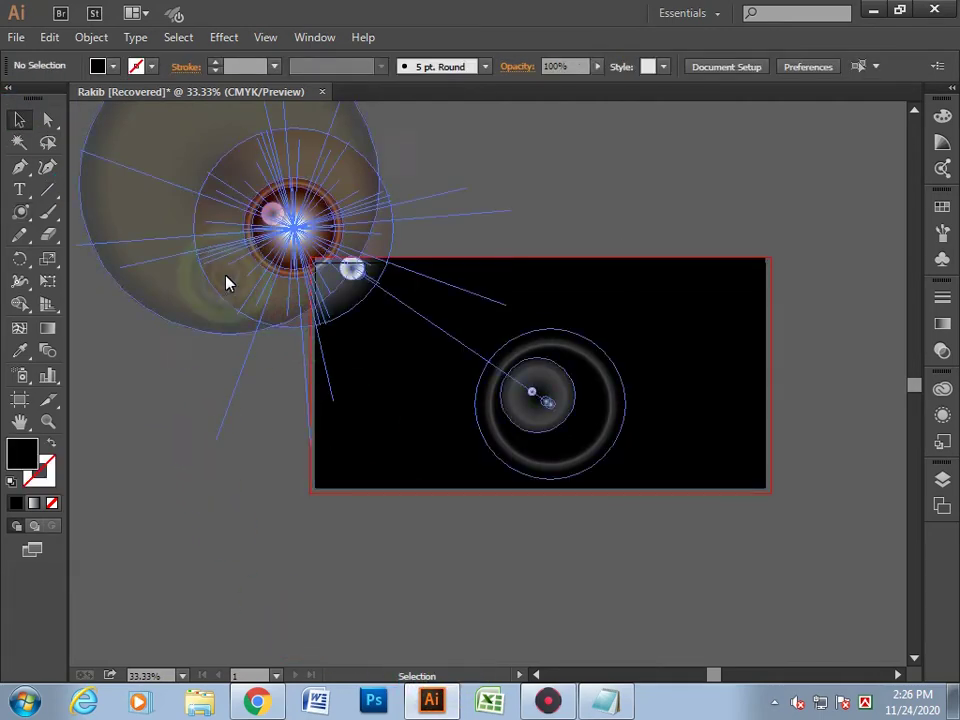
drag(225, 280, 289, 347)
click(116, 424)
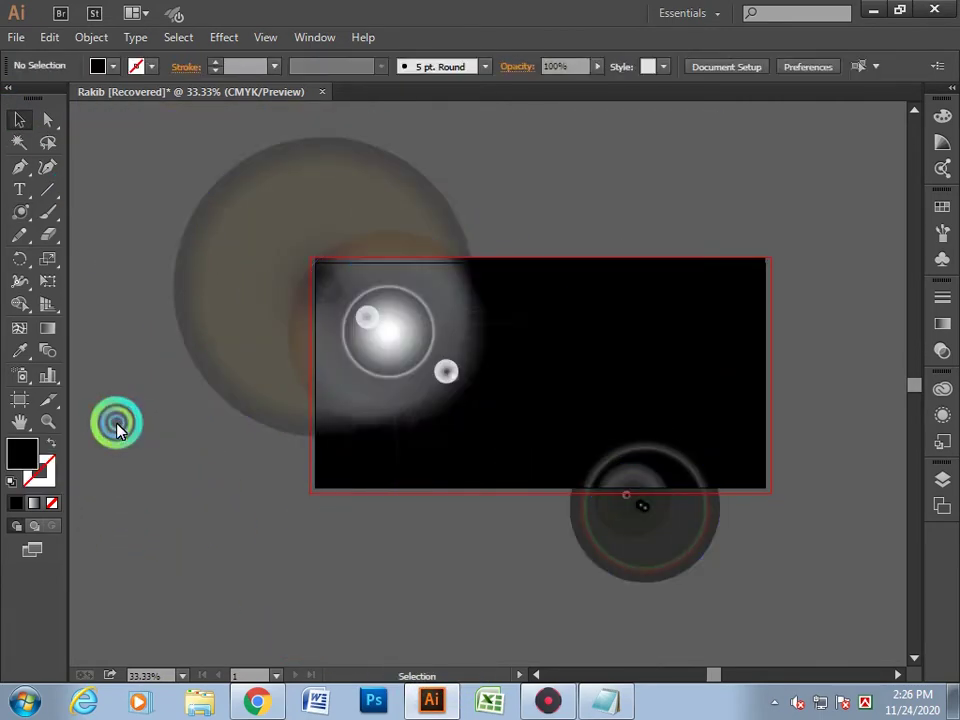
click(593, 406)
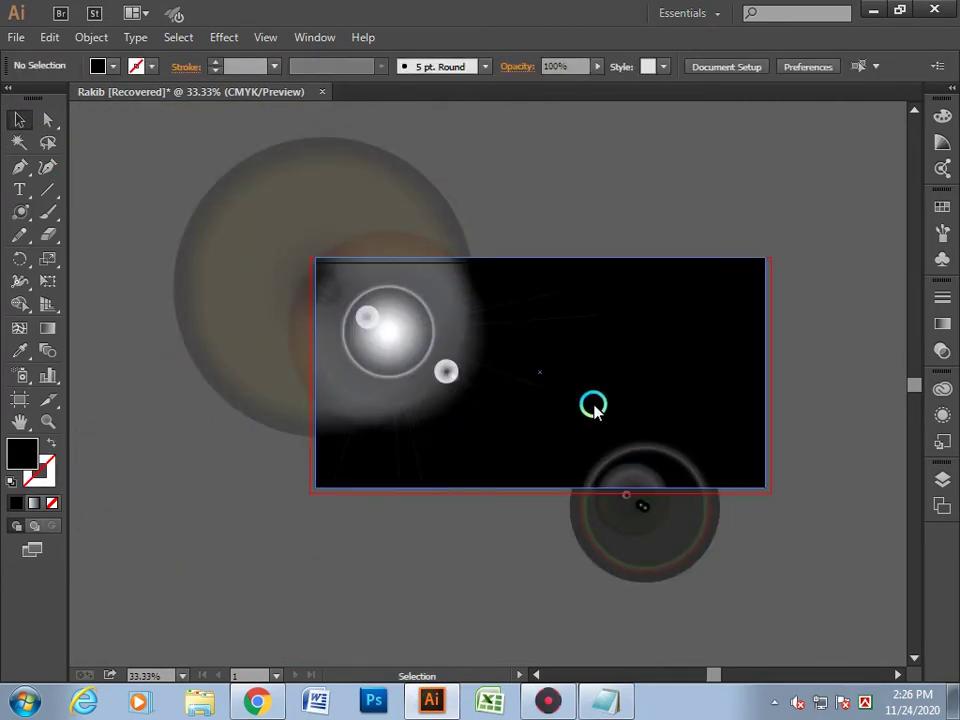
click(381, 336)
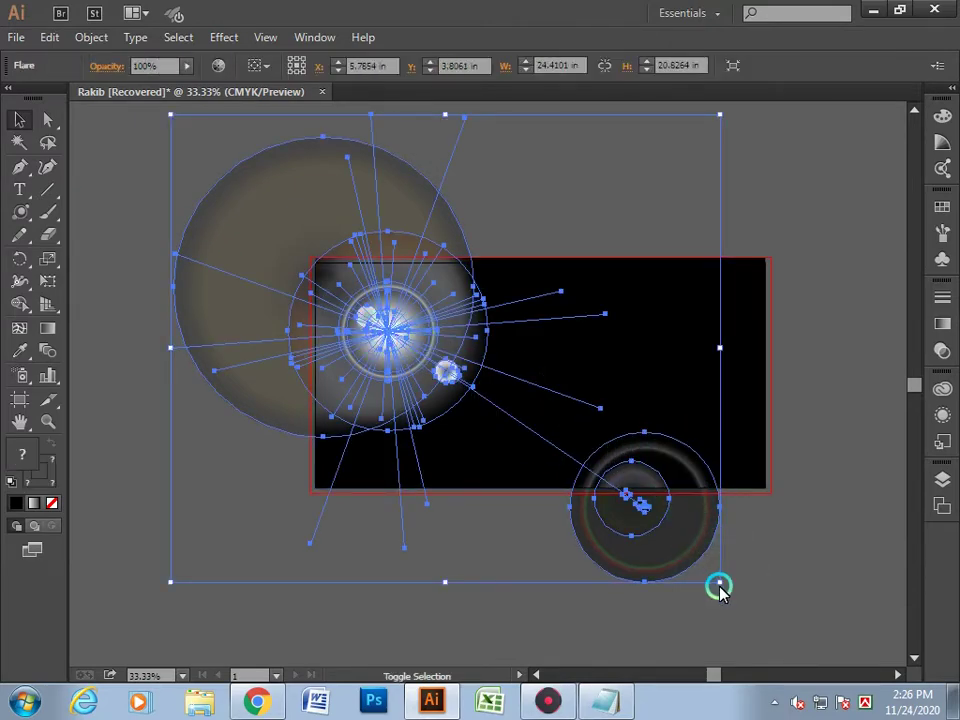
drag(719, 584, 596, 476)
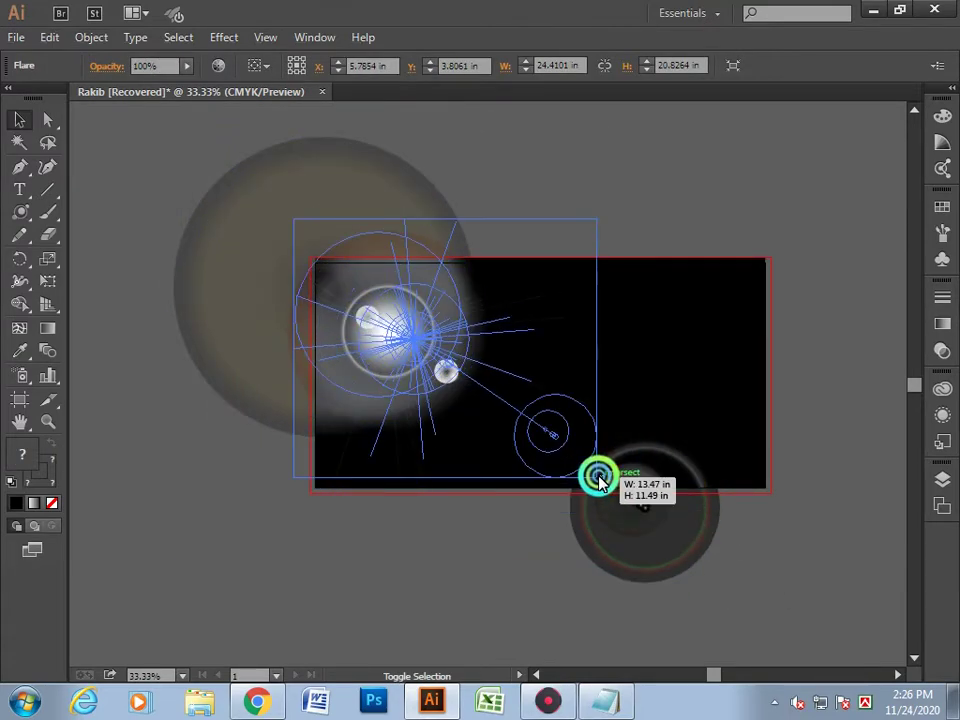
click(288, 545)
drag(300, 296, 333, 302)
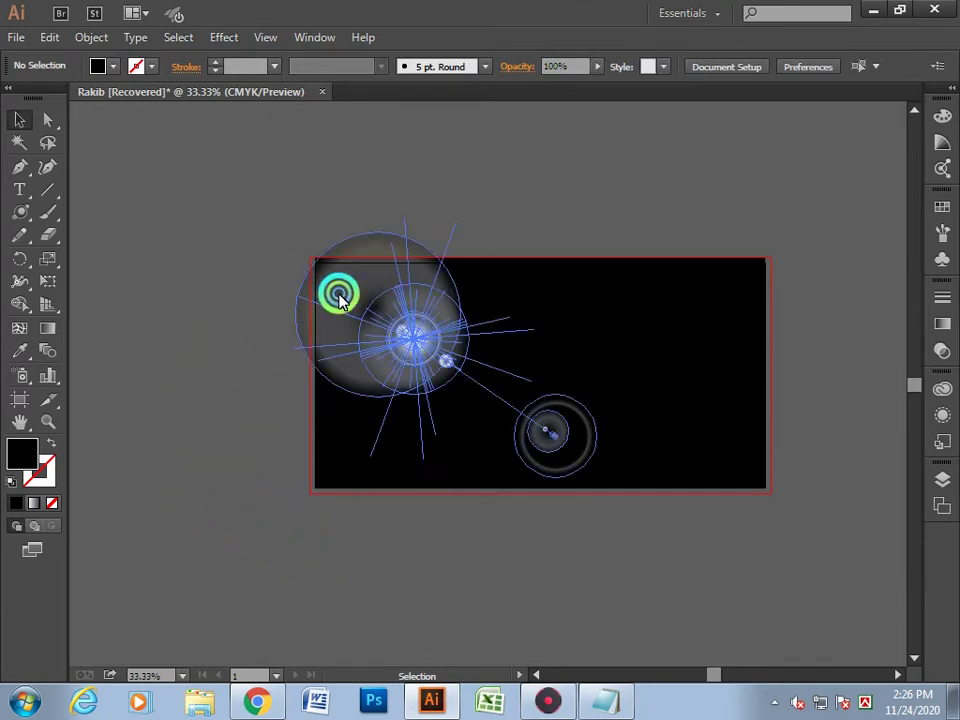
click(242, 354)
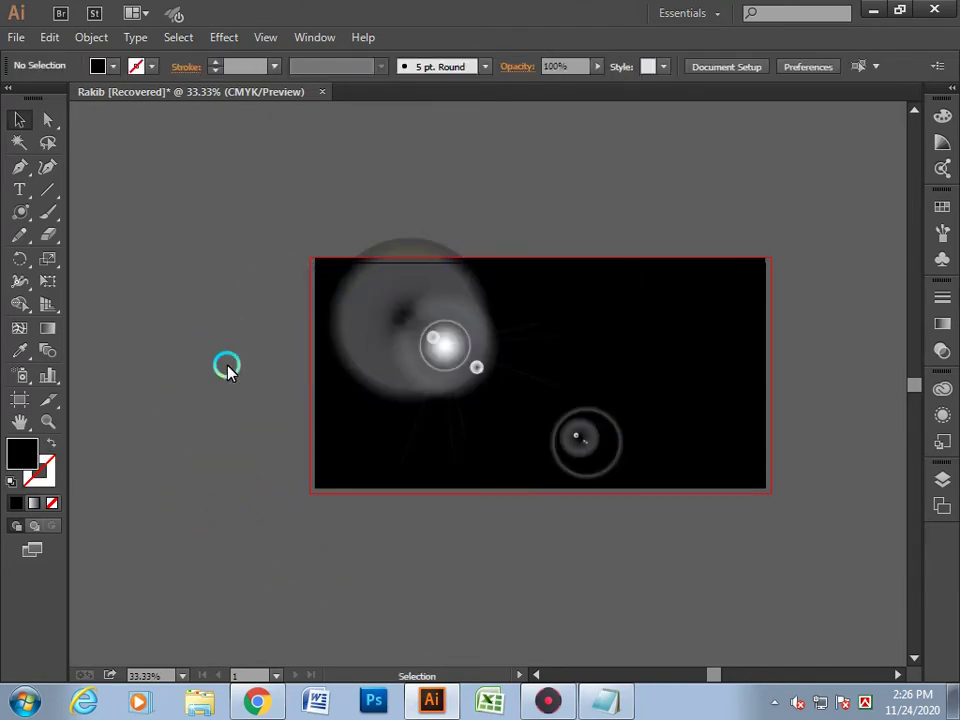
- Nudge the lens flare through several more positions, then delete it
scroll(226, 367, up, 3)
scroll(226, 367, down, 5)
scroll(226, 367, down, 1)
drag(403, 204, 388, 251)
click(157, 290)
scroll(155, 318, up, 1)
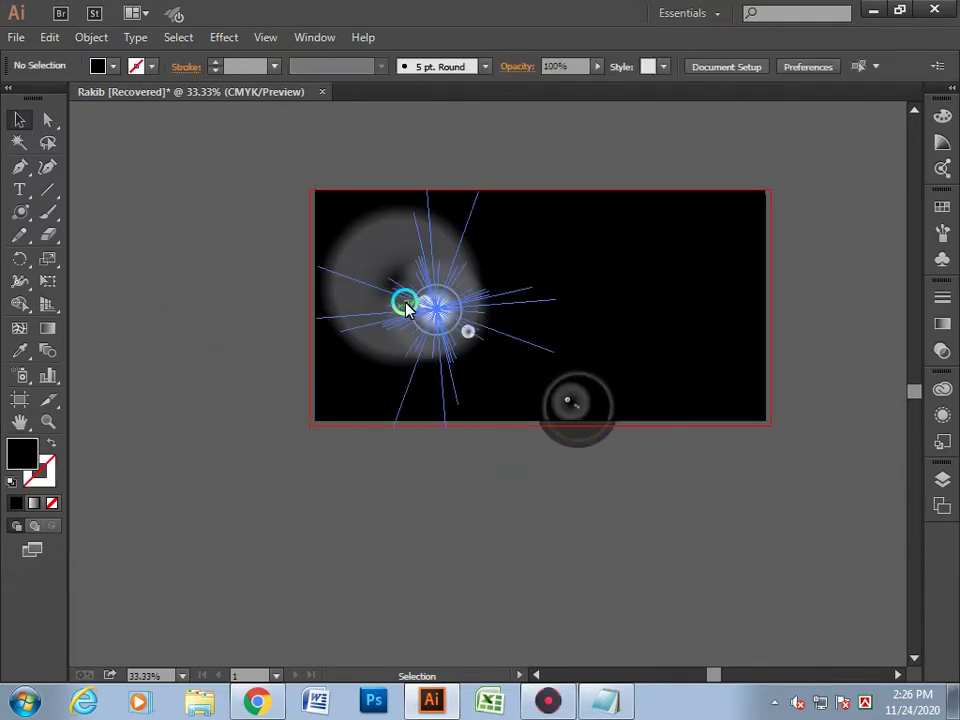
drag(401, 300, 409, 293)
click(153, 355)
click(159, 358)
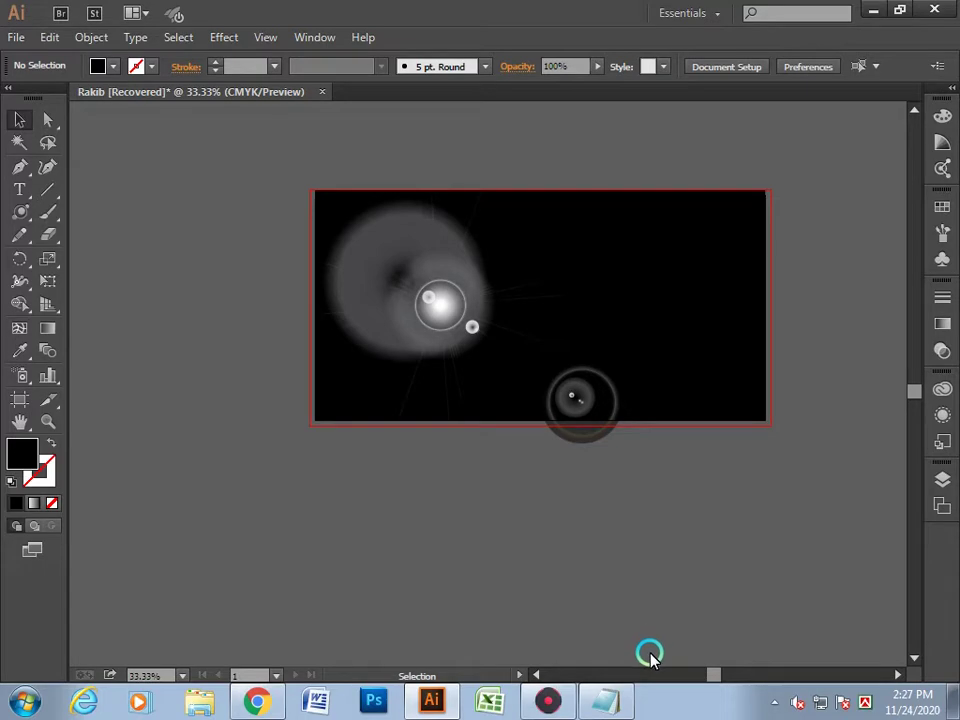
click(403, 393)
mouse_move(400, 304)
mouse_down()
mouse_move(237, 236)
mouse_move(371, 309)
mouse_up()
click(646, 633)
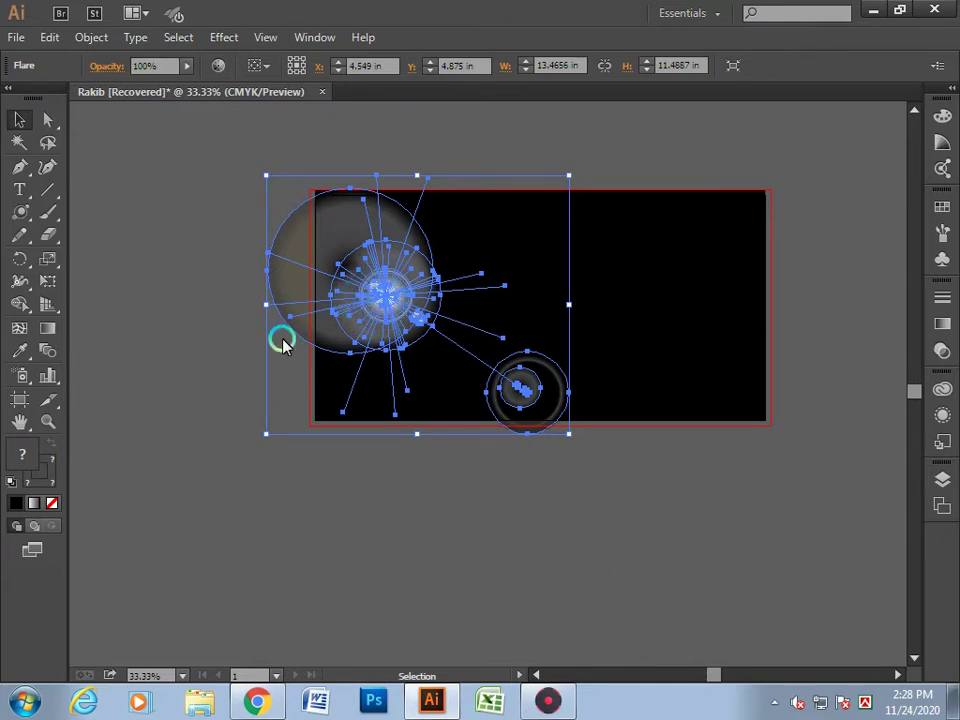
drag(392, 333, 326, 300)
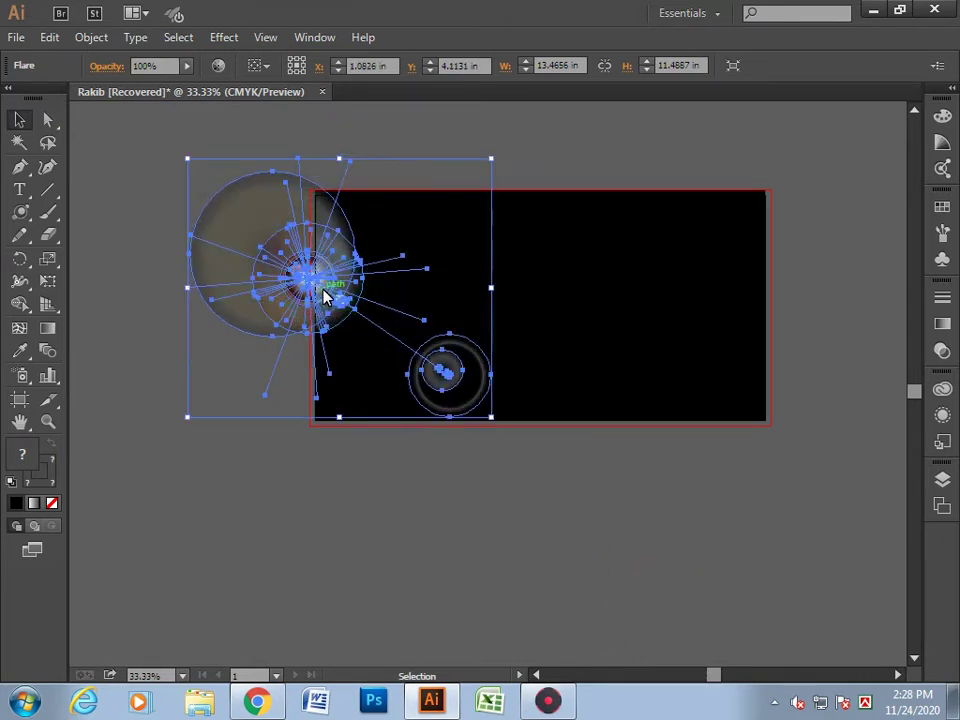
key(Delete)
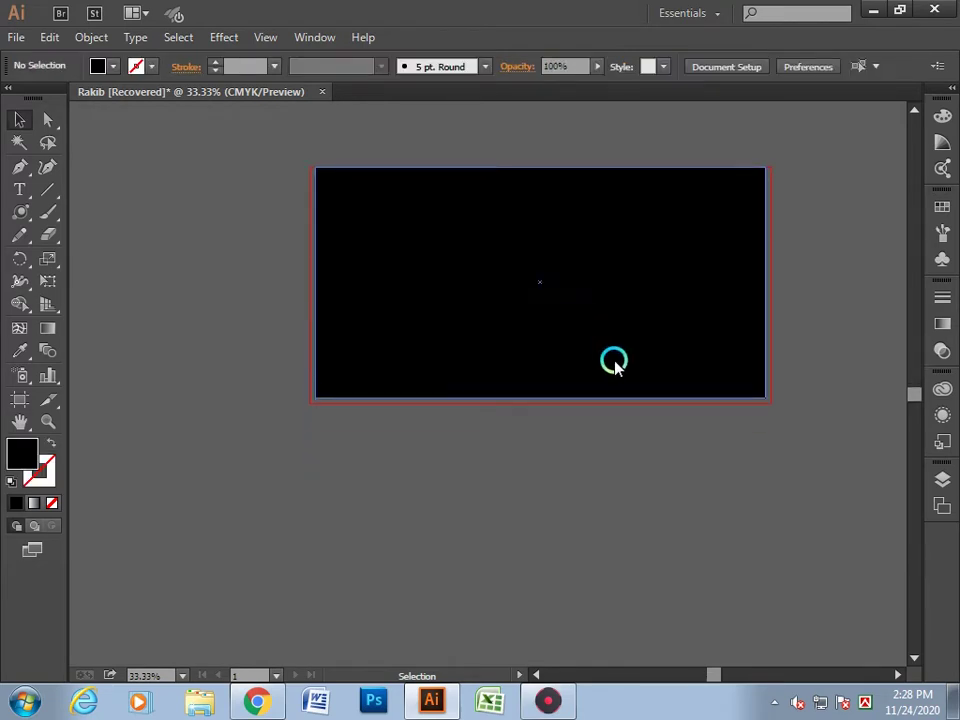
- Delete the full-artboard black background rectangle
scroll(610, 365, up, 3)
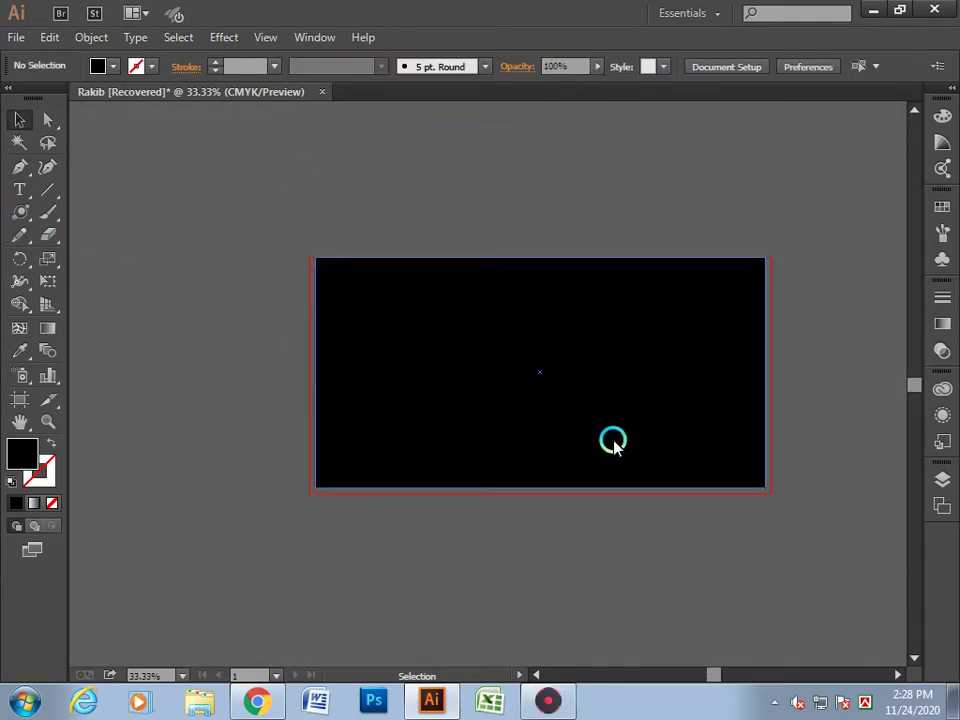
drag(611, 422, 500, 440)
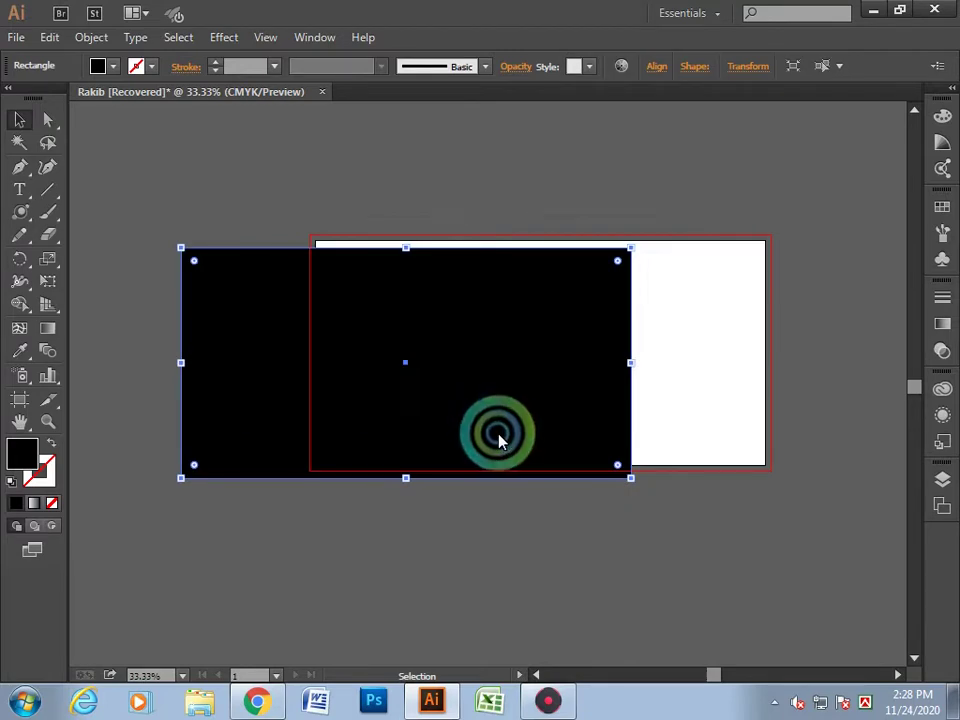
key(Delete)
scroll(424, 519, up, 2)
scroll(439, 503, up, 1)
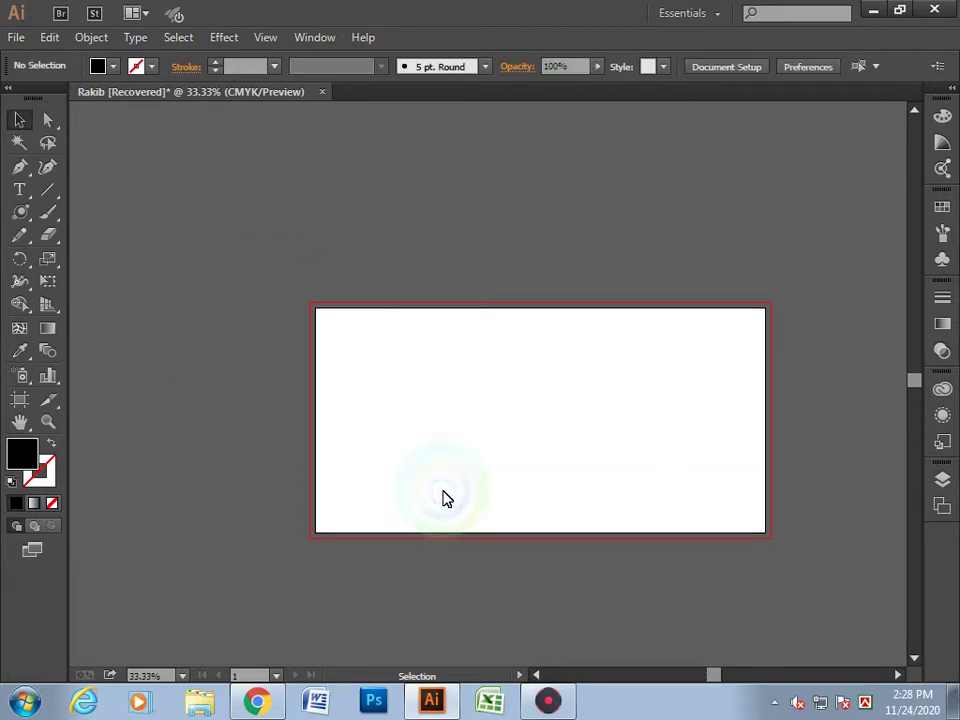
scroll(445, 498, down, 1)
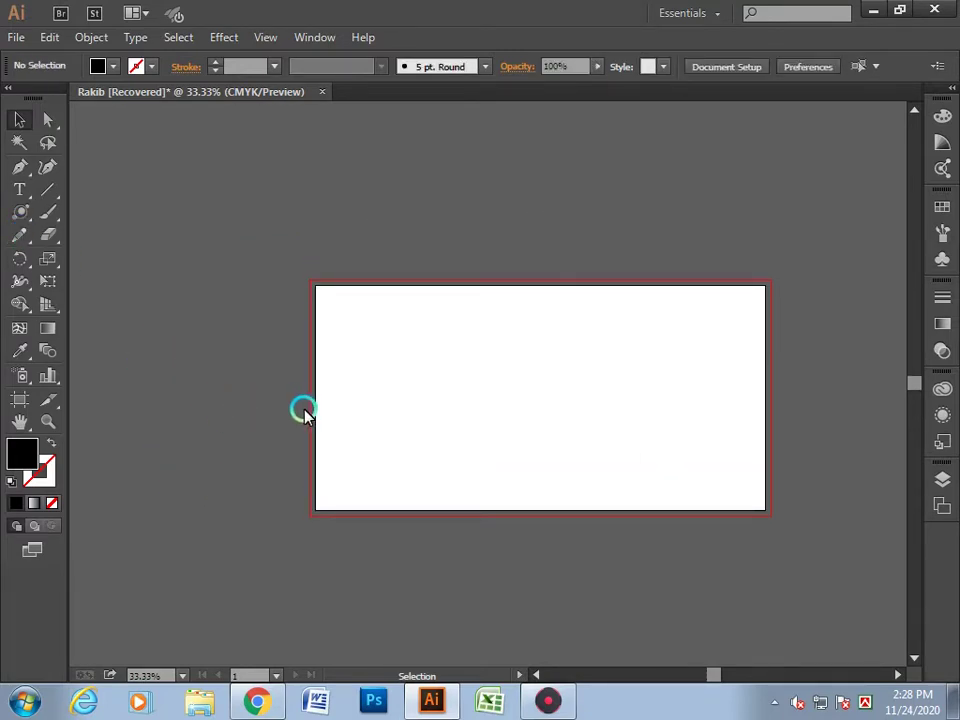
scroll(365, 442, down, 1)
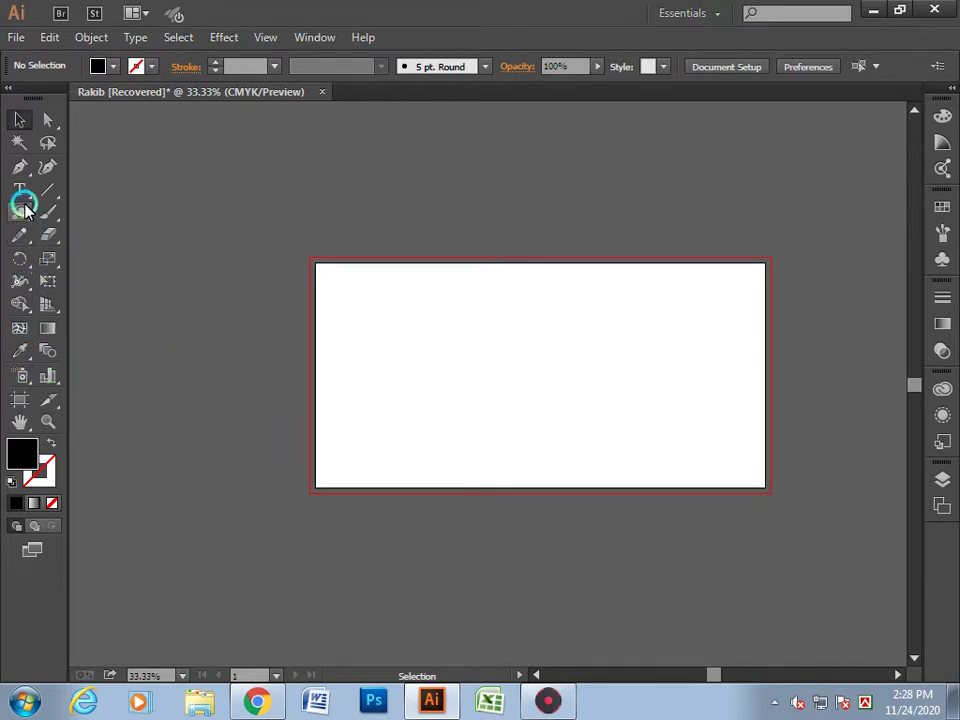
- Draw a black rectangle over the artboard's upper part and a second overlapping one at lower left
drag(25, 207, 49, 210)
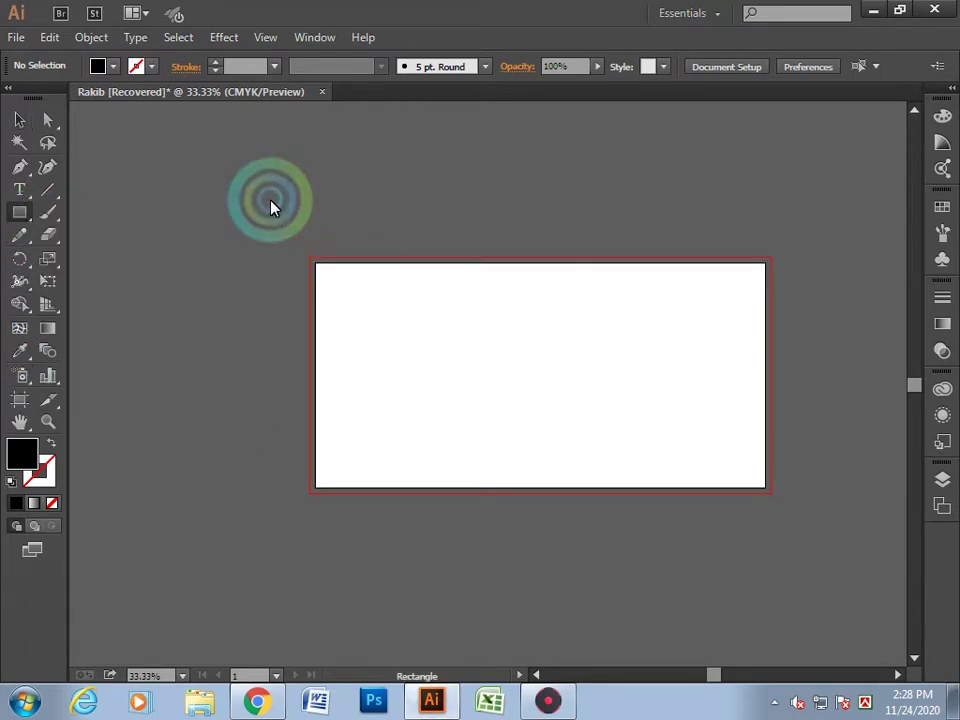
drag(260, 200, 728, 455)
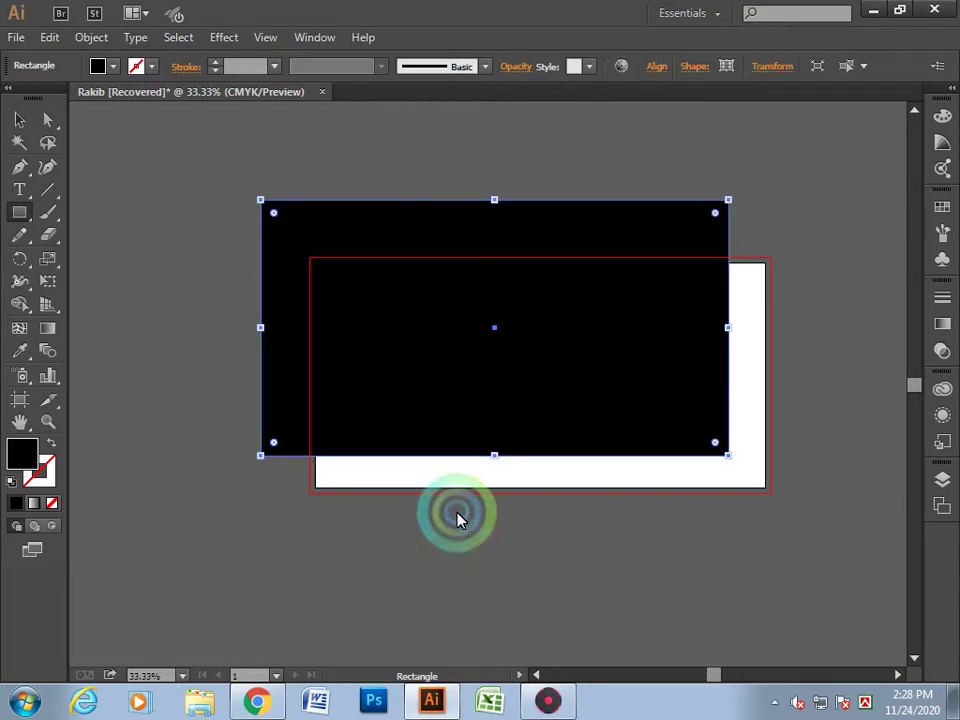
click(17, 118)
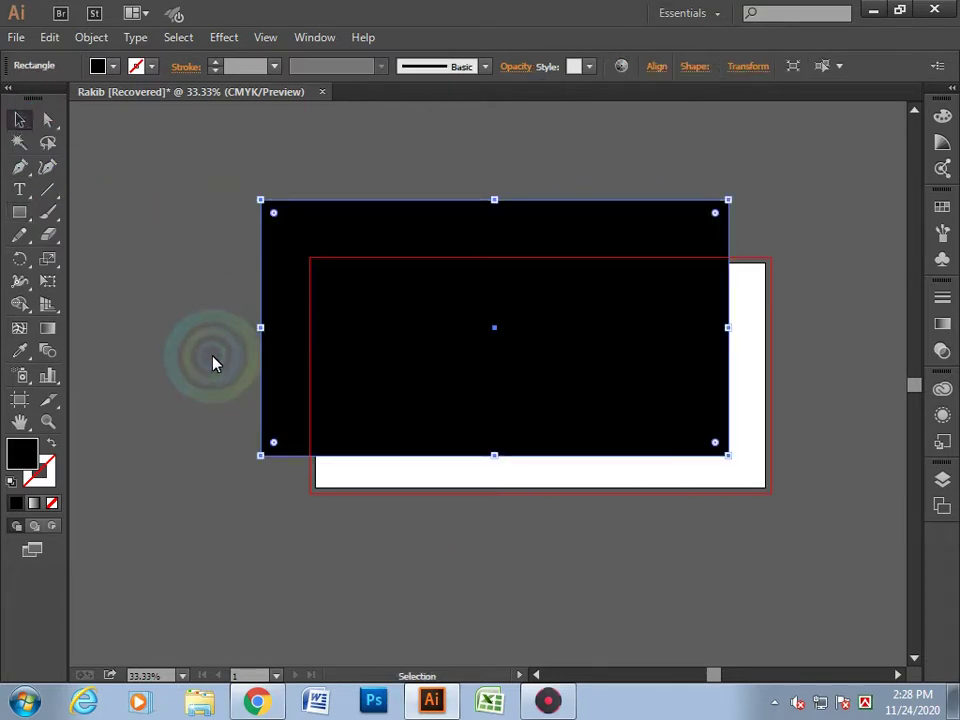
click(22, 213)
drag(152, 316, 520, 568)
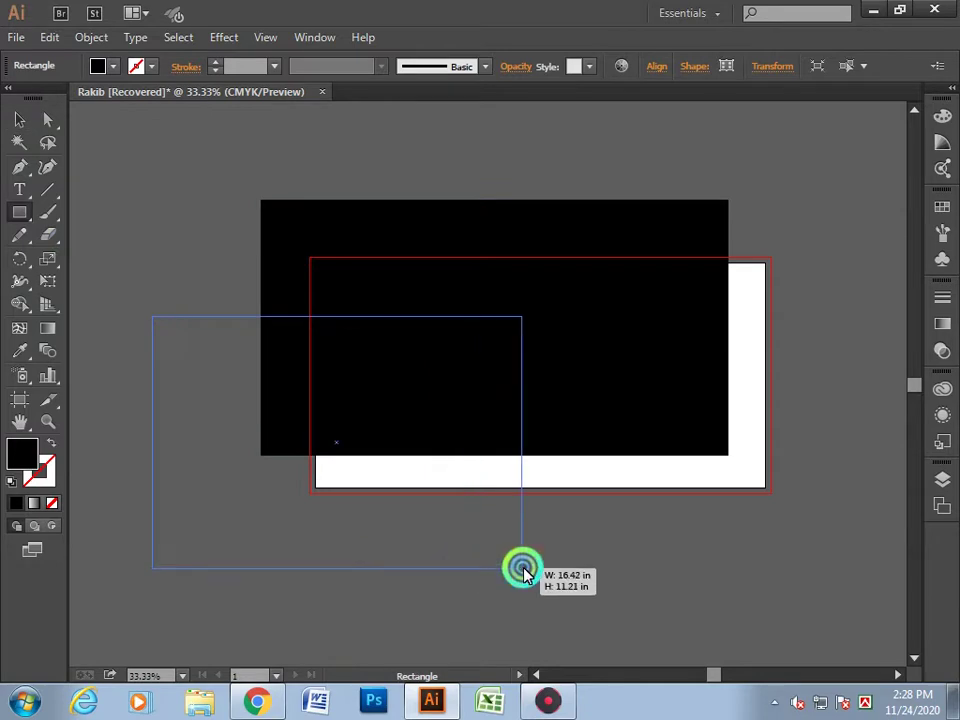
- Fill the second rectangle red and move it up and to the right
click(80, 37)
click(114, 67)
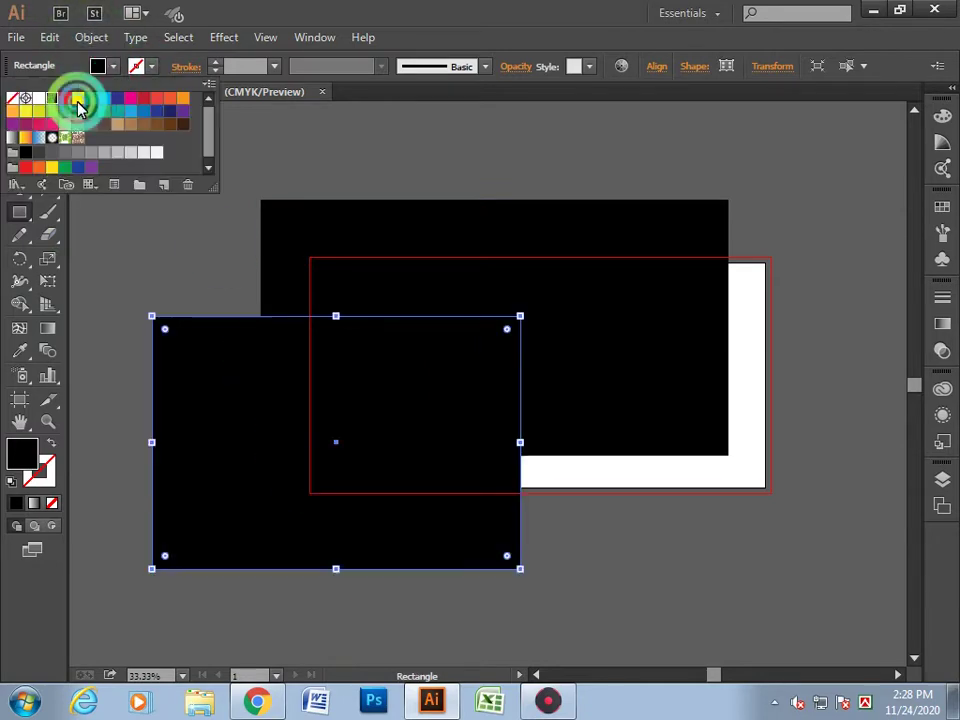
click(66, 100)
click(21, 118)
click(176, 186)
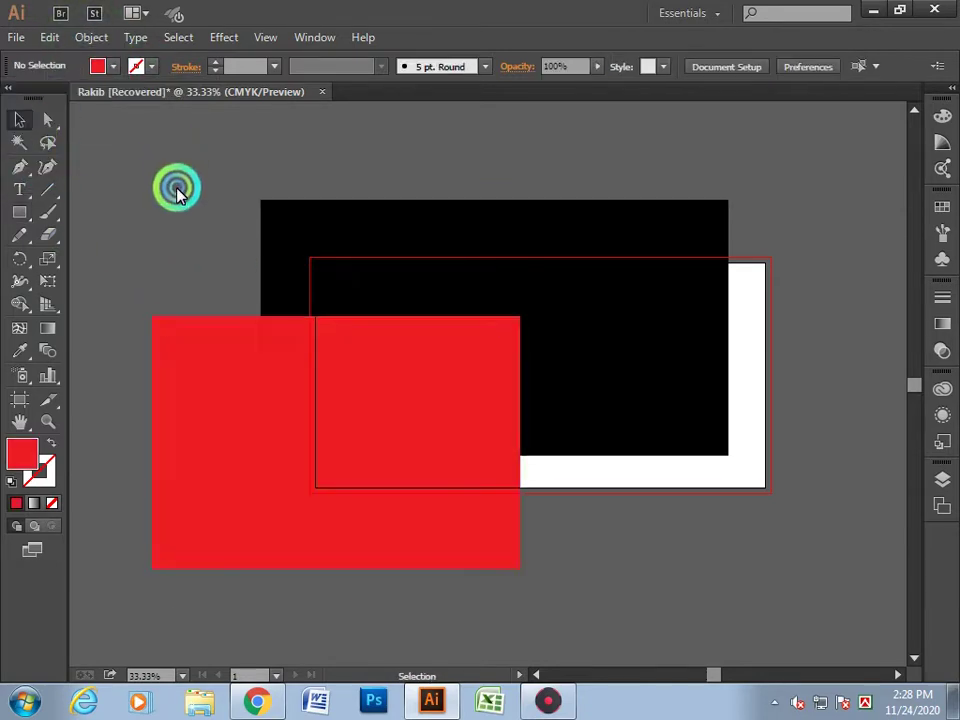
mouse_move(315, 357)
mouse_down()
mouse_move(690, 285)
mouse_move(643, 245)
mouse_up()
- Drag the black and red rectangles into new overlapping positions
right_click(688, 288)
drag(494, 384, 392, 489)
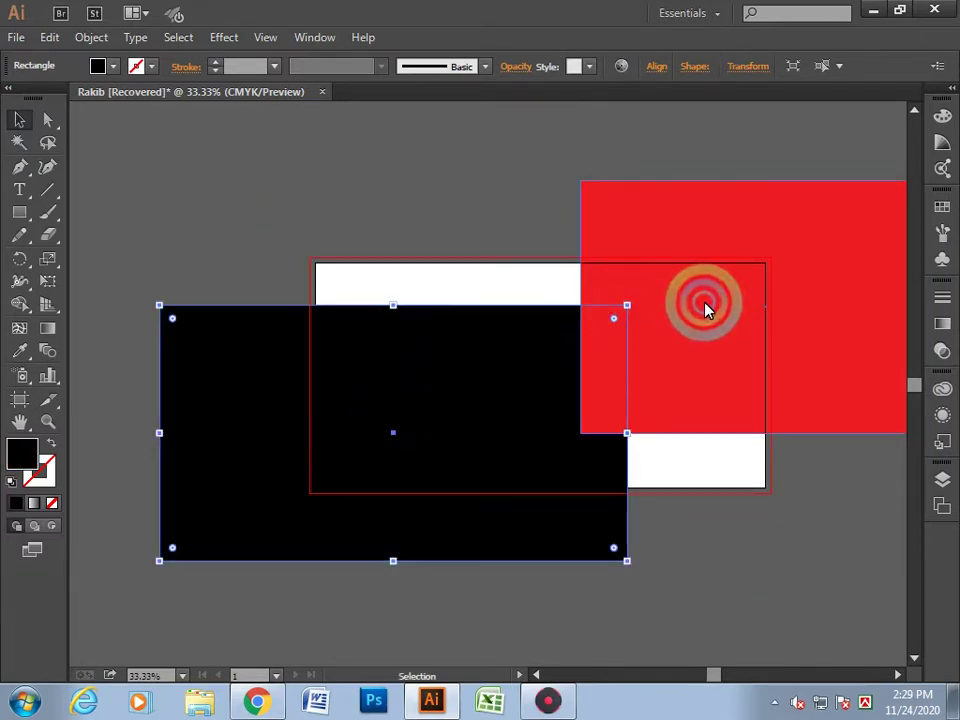
drag(705, 308, 532, 317)
drag(322, 387, 428, 370)
click(254, 348)
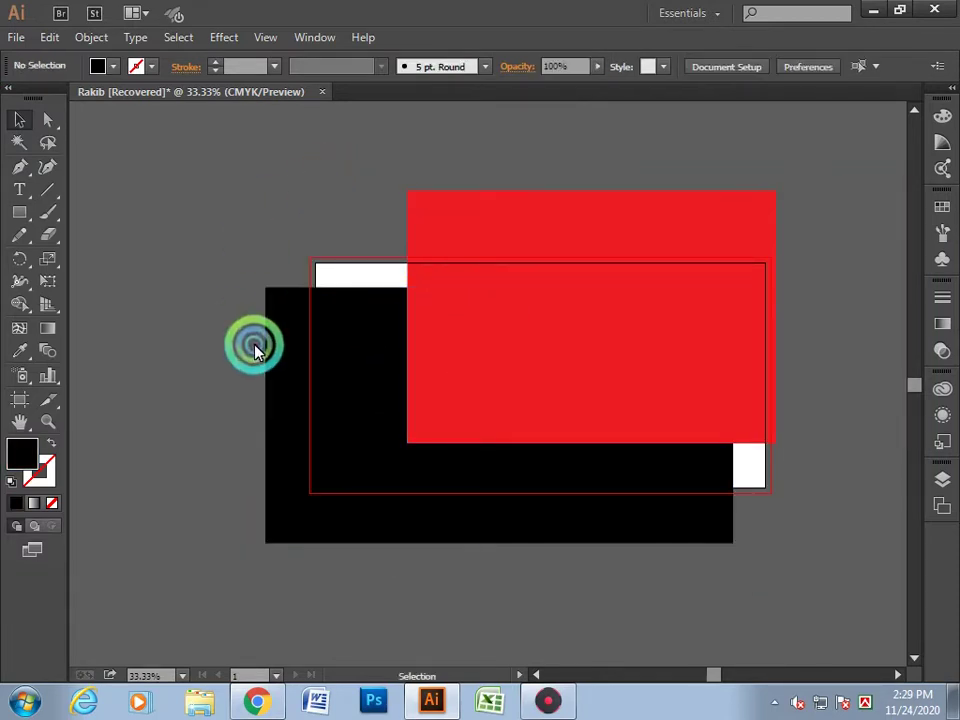
drag(287, 437, 251, 358)
drag(355, 334, 362, 356)
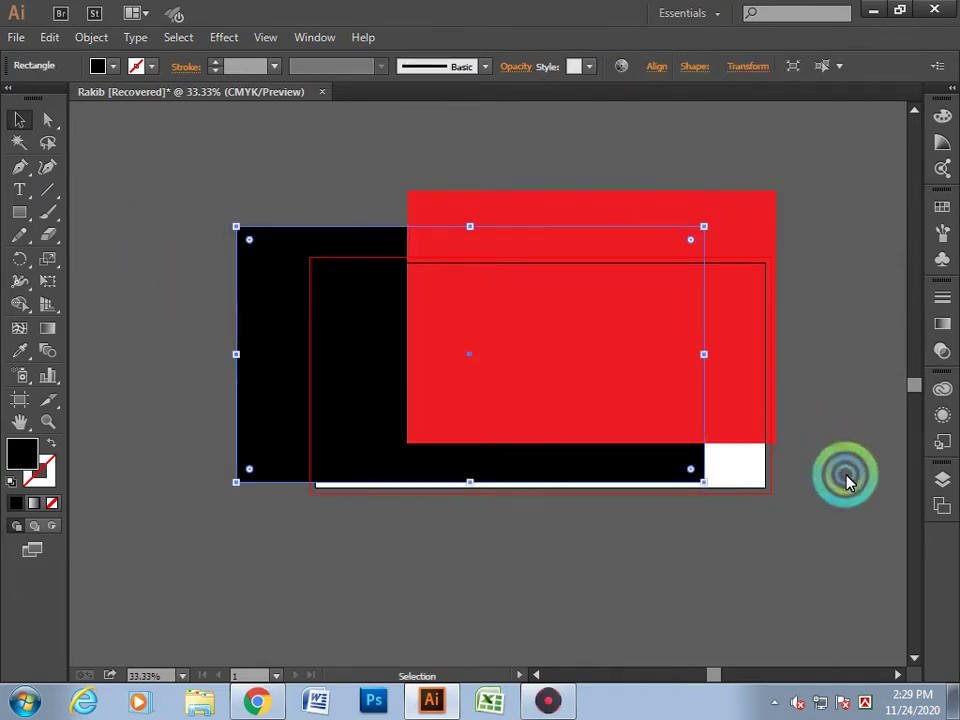
- Shift the red rectangle down slightly, then select the black rectangle
click(587, 341)
drag(489, 366, 489, 388)
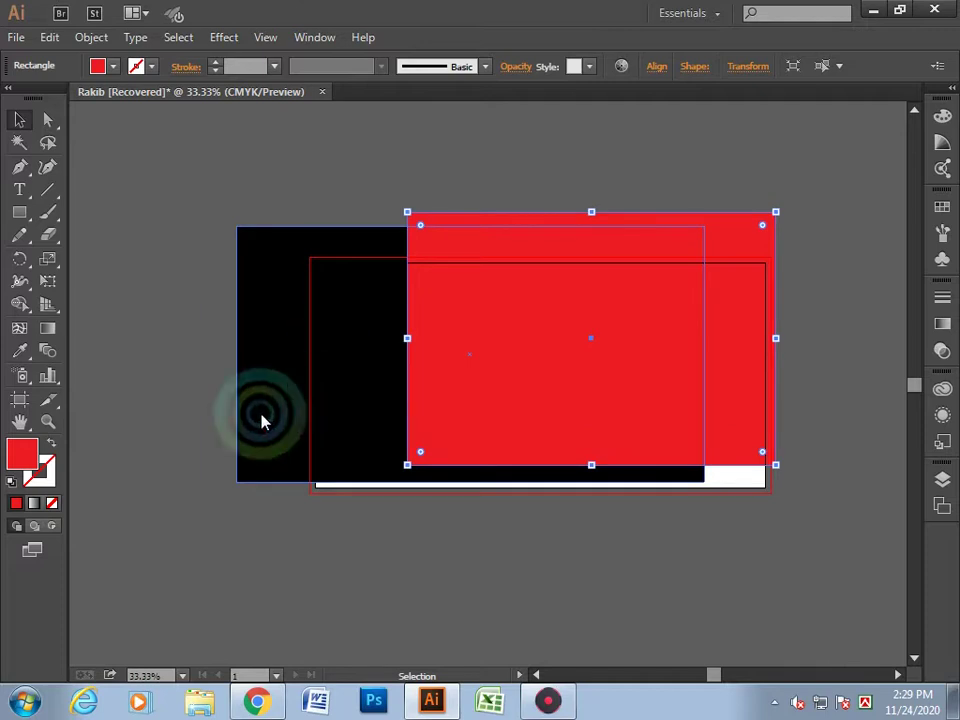
click(268, 561)
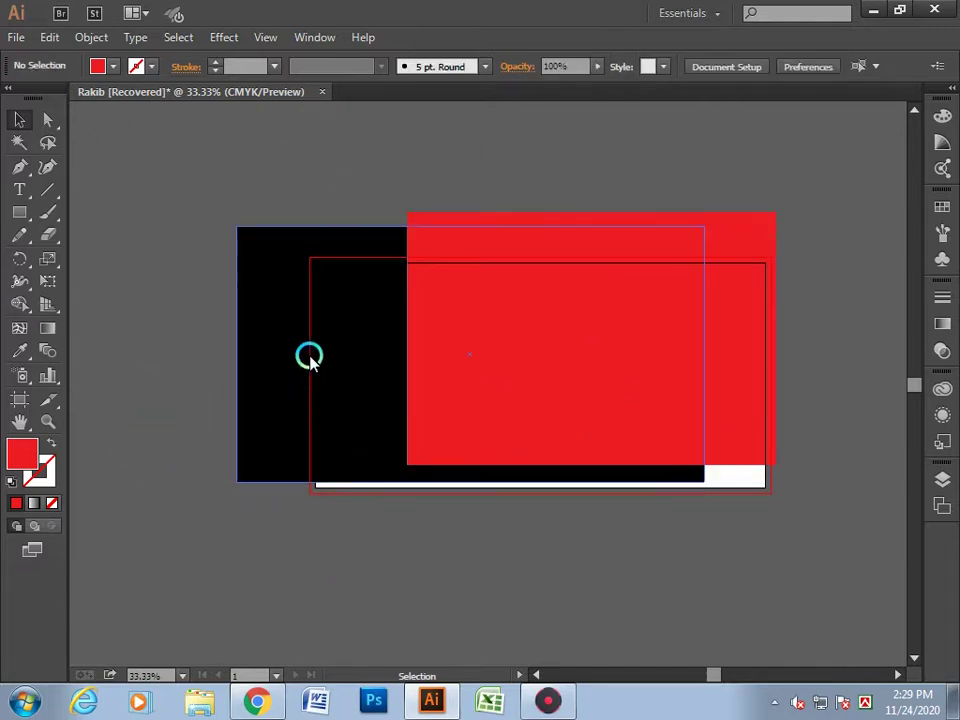
click(248, 258)
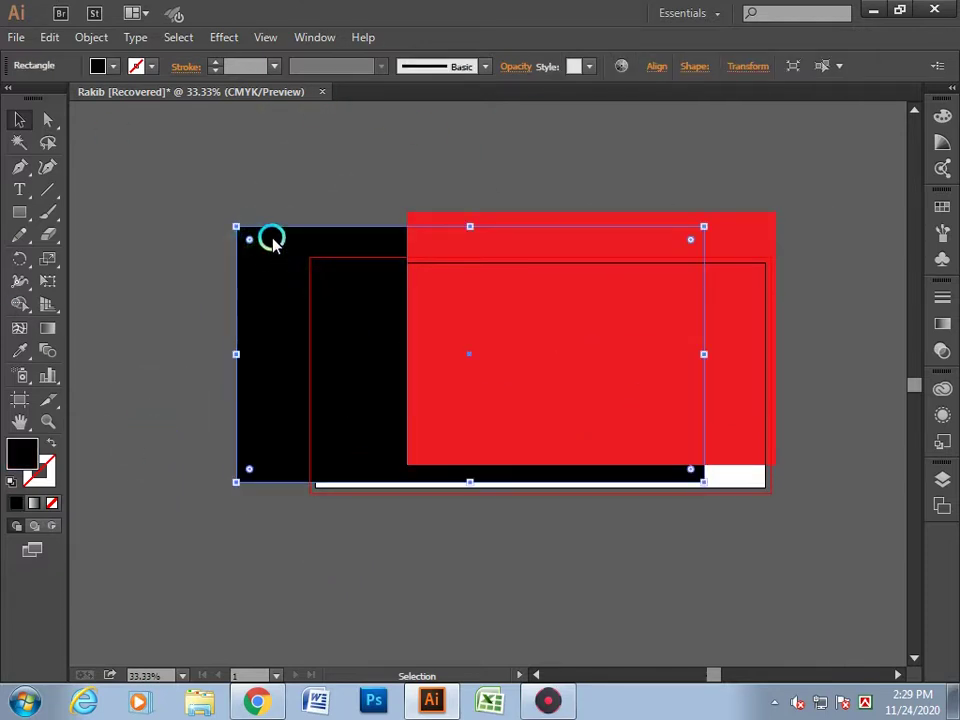
click(92, 36)
mouse_move(161, 123)
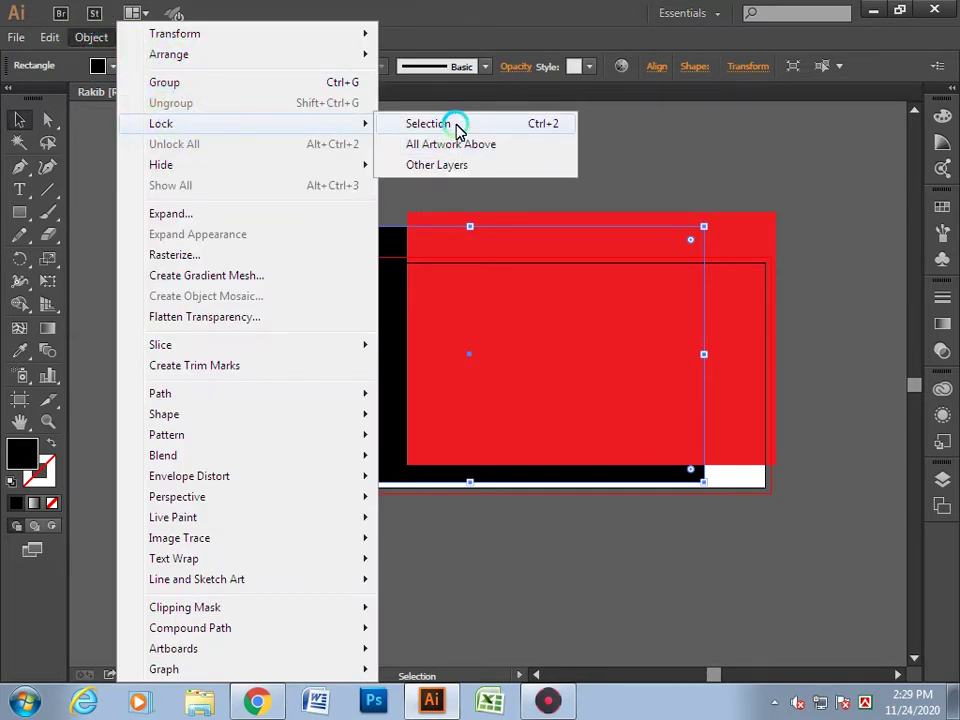
- Lock the black rectangle and move the red rectangle up and right
click(457, 129)
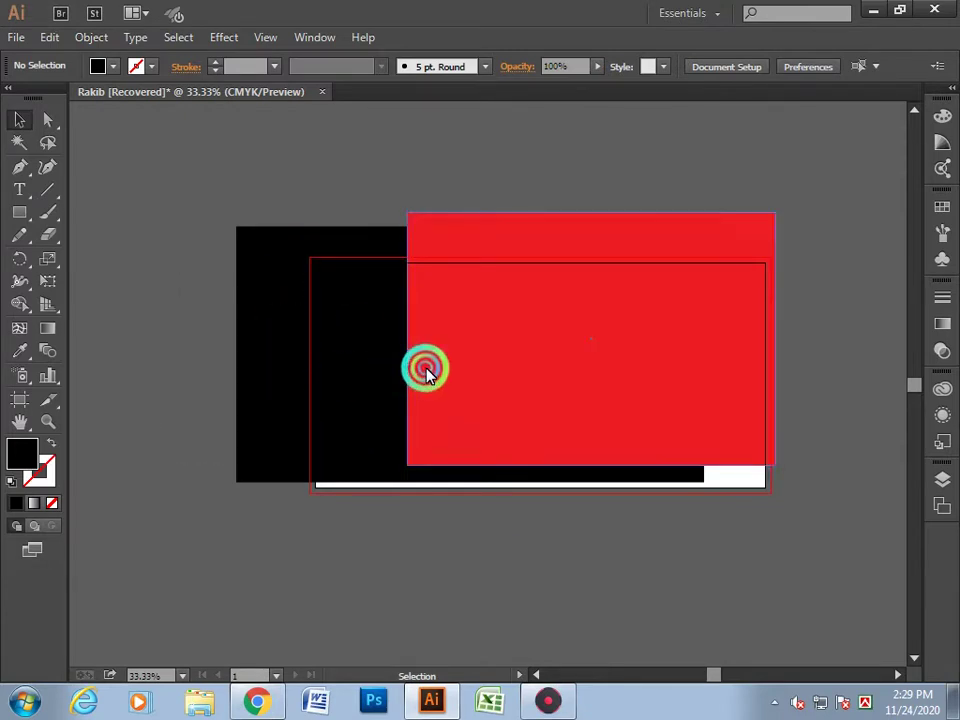
drag(446, 330, 643, 219)
click(306, 208)
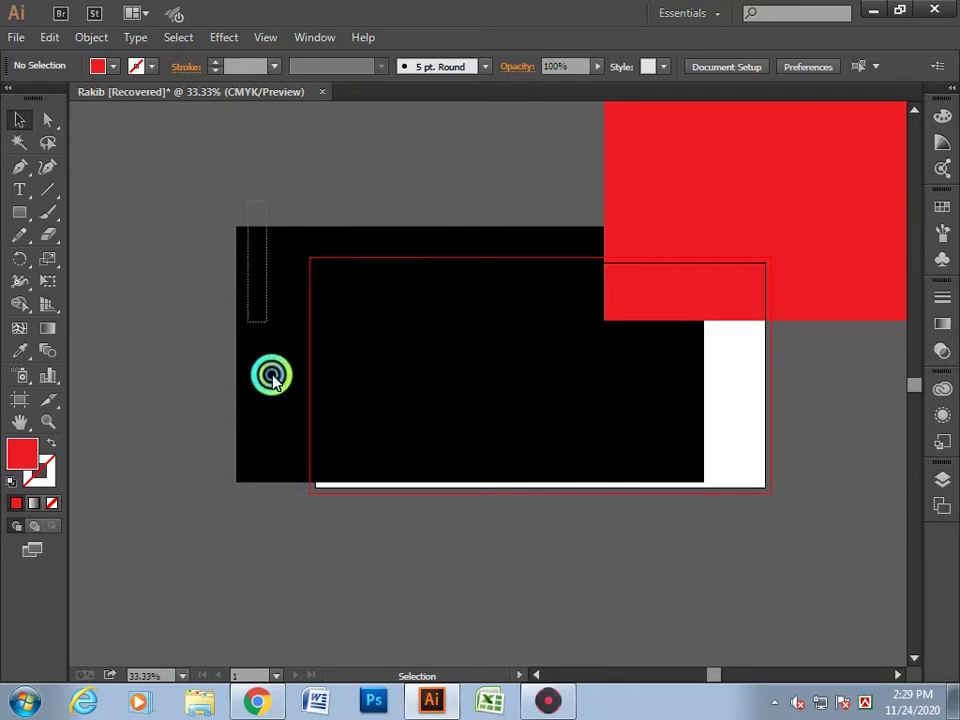
drag(272, 380, 322, 196)
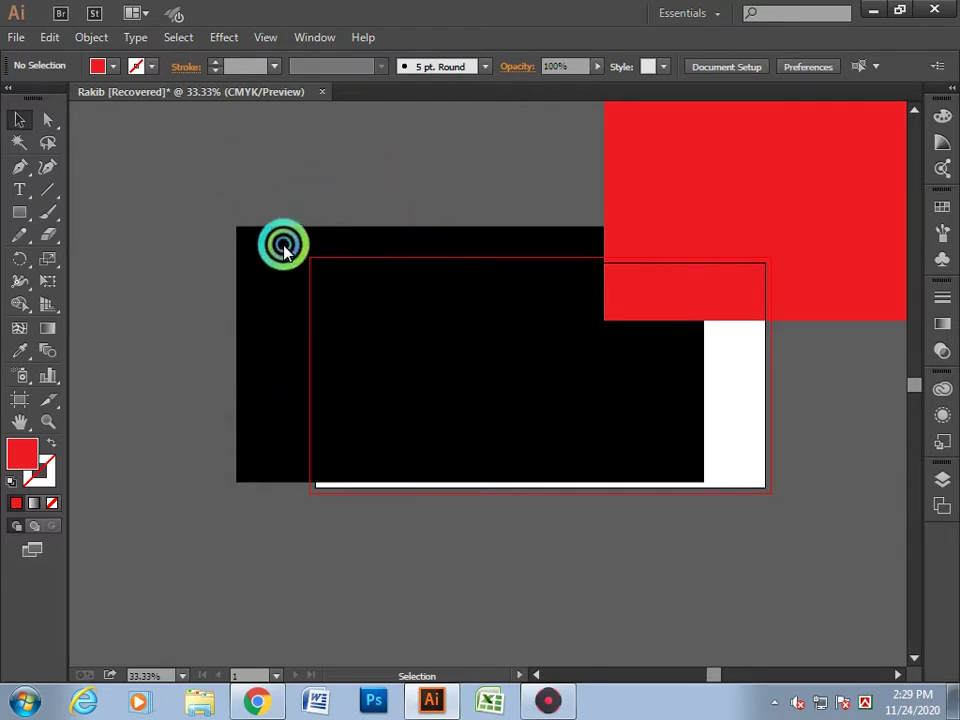
drag(283, 245, 575, 535)
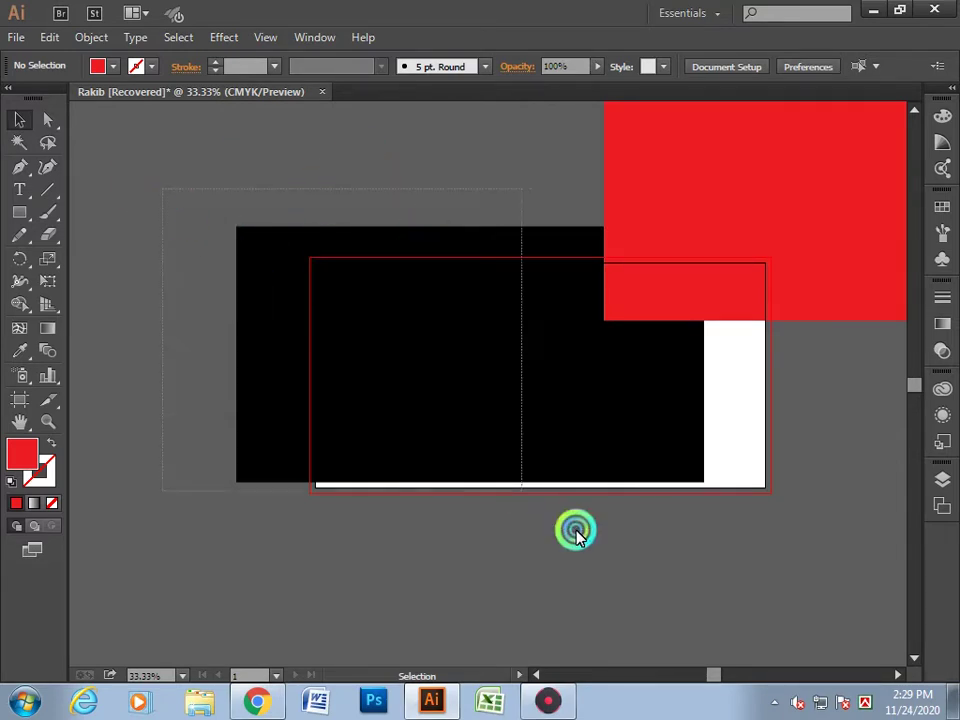
- Unlock the black rectangle, align it over the artboard, and shift the red one up-right
click(99, 44)
click(197, 146)
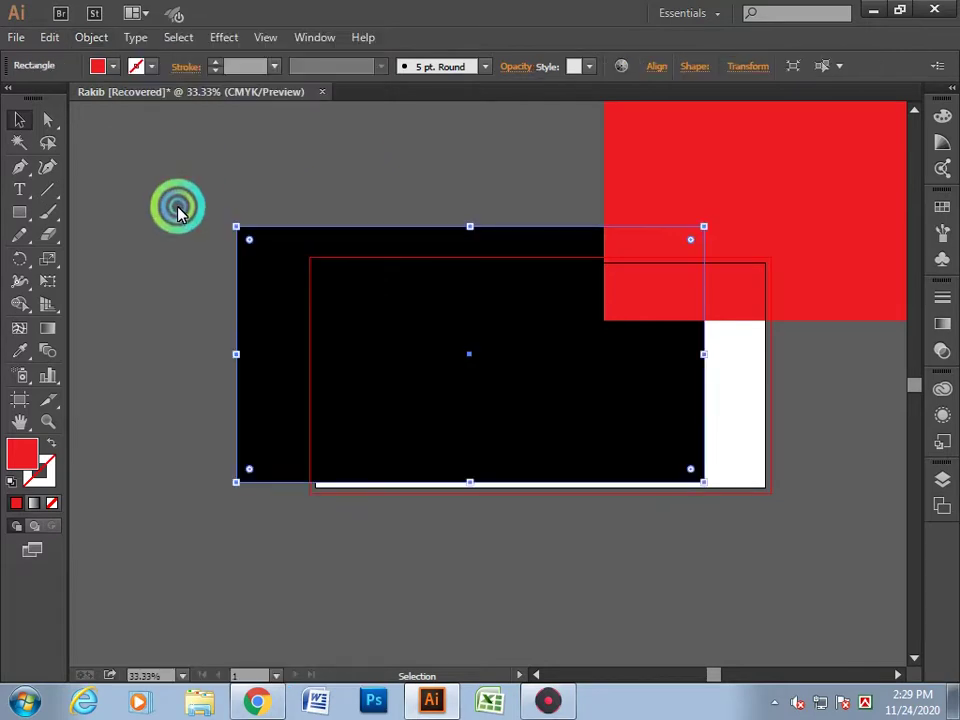
click(461, 542)
click(421, 440)
drag(311, 392, 446, 439)
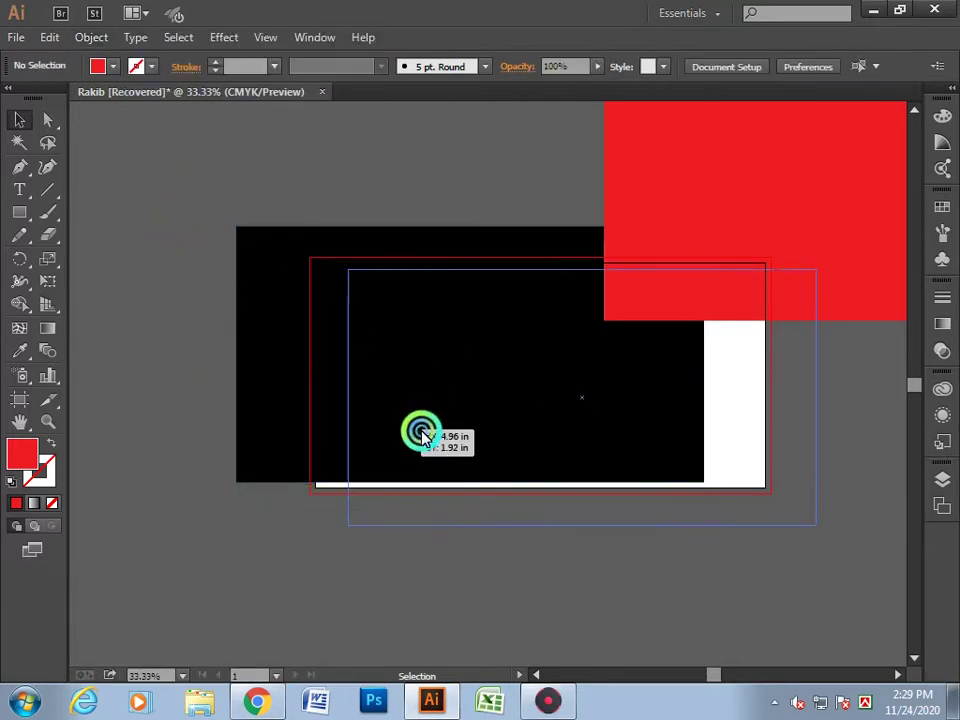
mouse_move(364, 463)
mouse_down()
mouse_move(298, 450)
mouse_move(335, 440)
mouse_move(317, 433)
mouse_up()
click(261, 456)
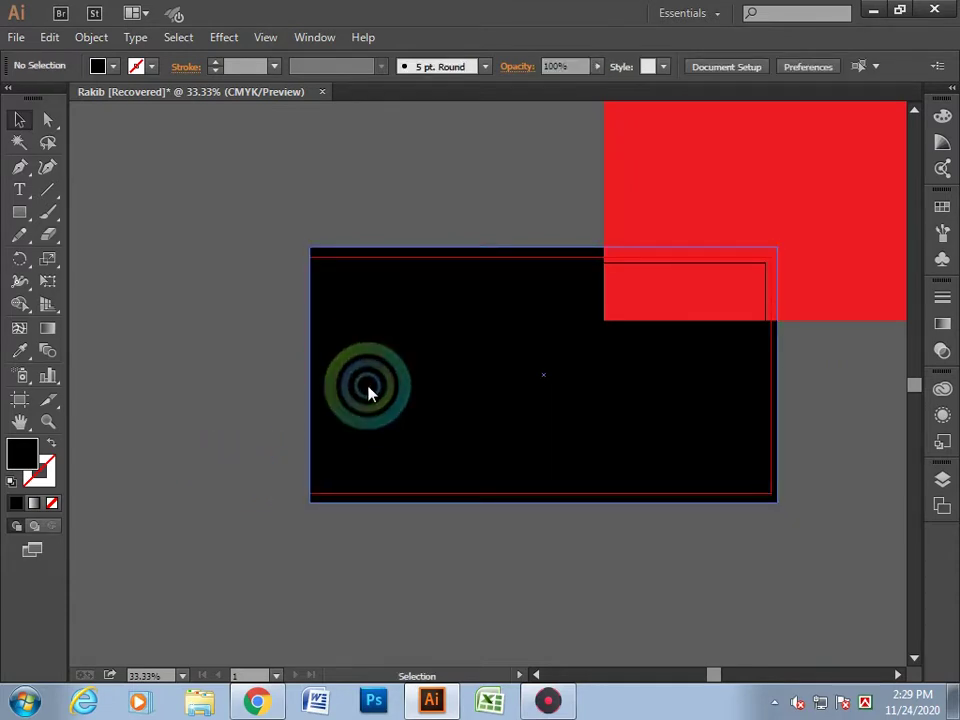
drag(801, 174, 831, 121)
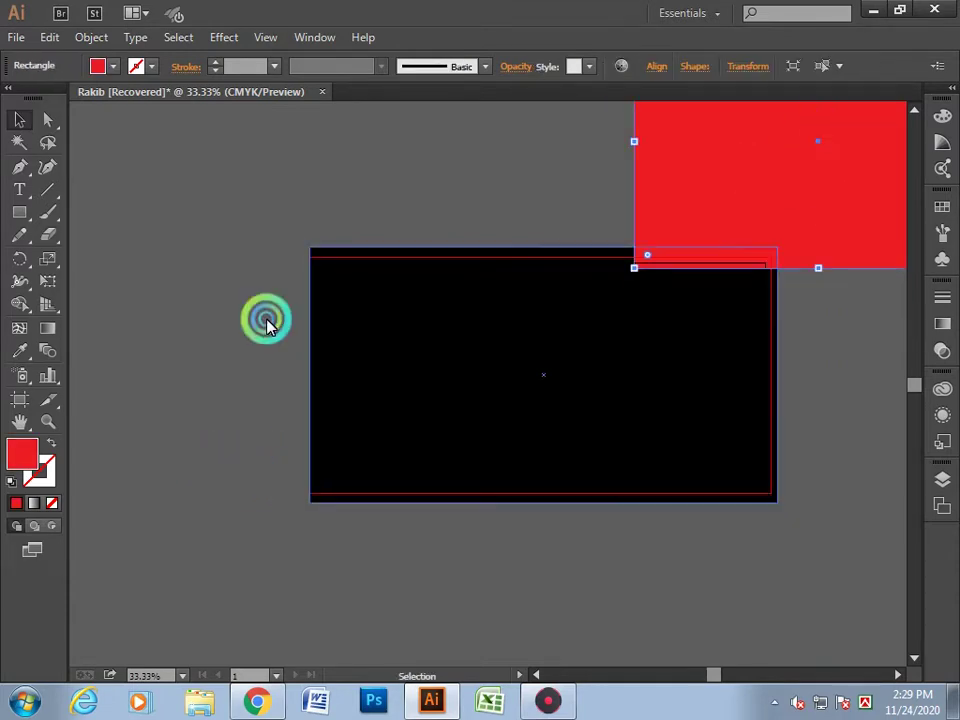
- Draw three overlapping red rectangles plus a thin sliver on the black area
click(19, 212)
drag(359, 307, 488, 445)
drag(519, 364, 673, 504)
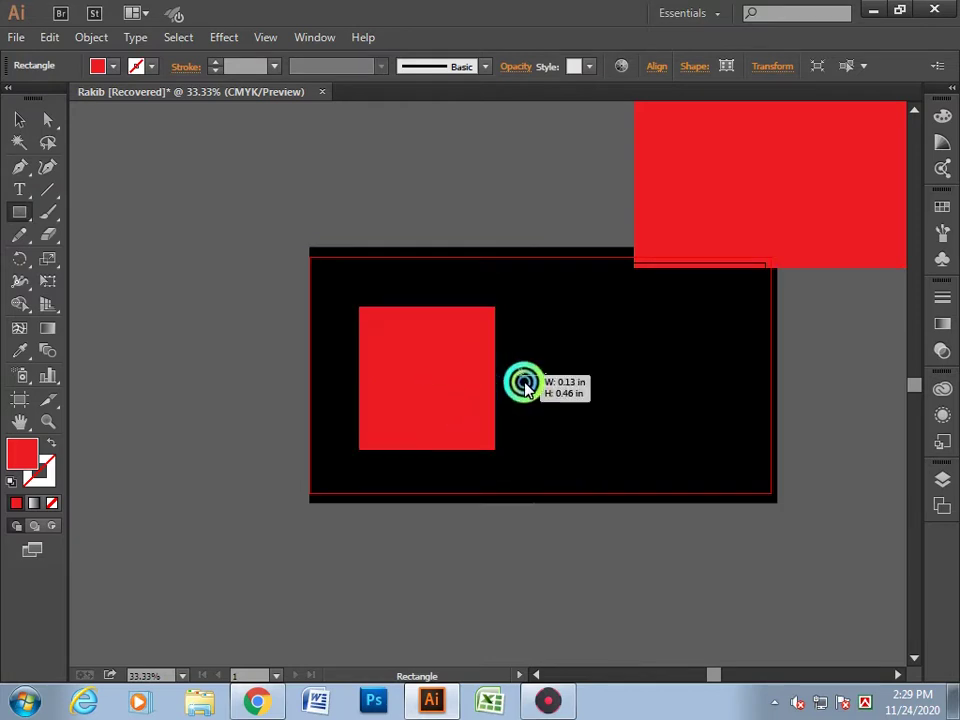
mouse_move(487, 299)
mouse_down()
mouse_move(568, 410)
mouse_move(564, 401)
mouse_move(517, 426)
mouse_up()
click(19, 119)
- Move the black rectangle left to line it up with the artboard
click(535, 470)
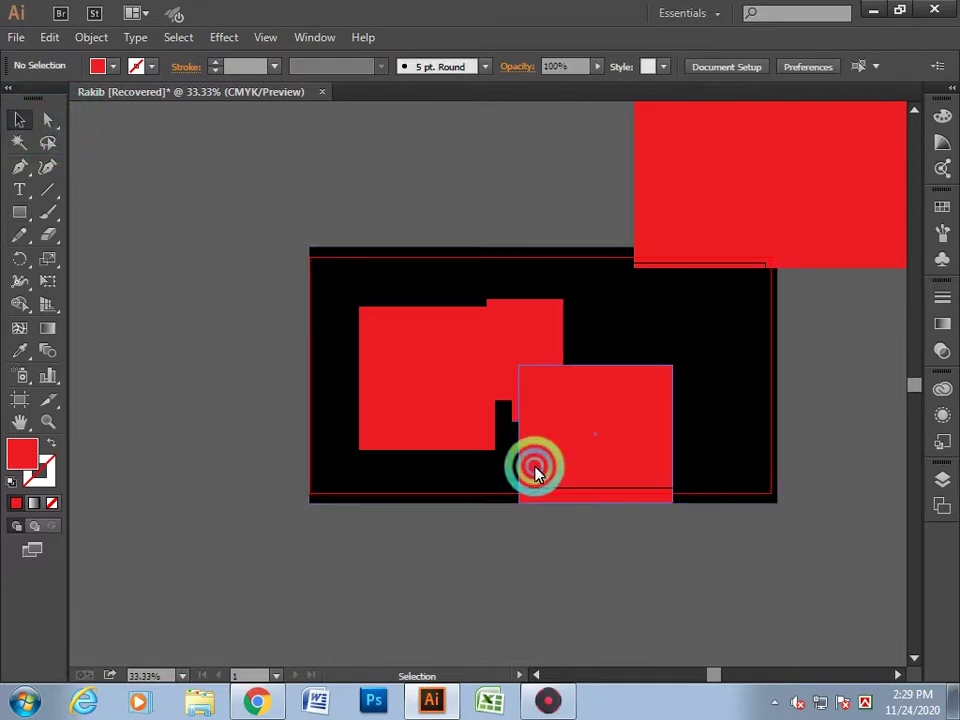
click(510, 425)
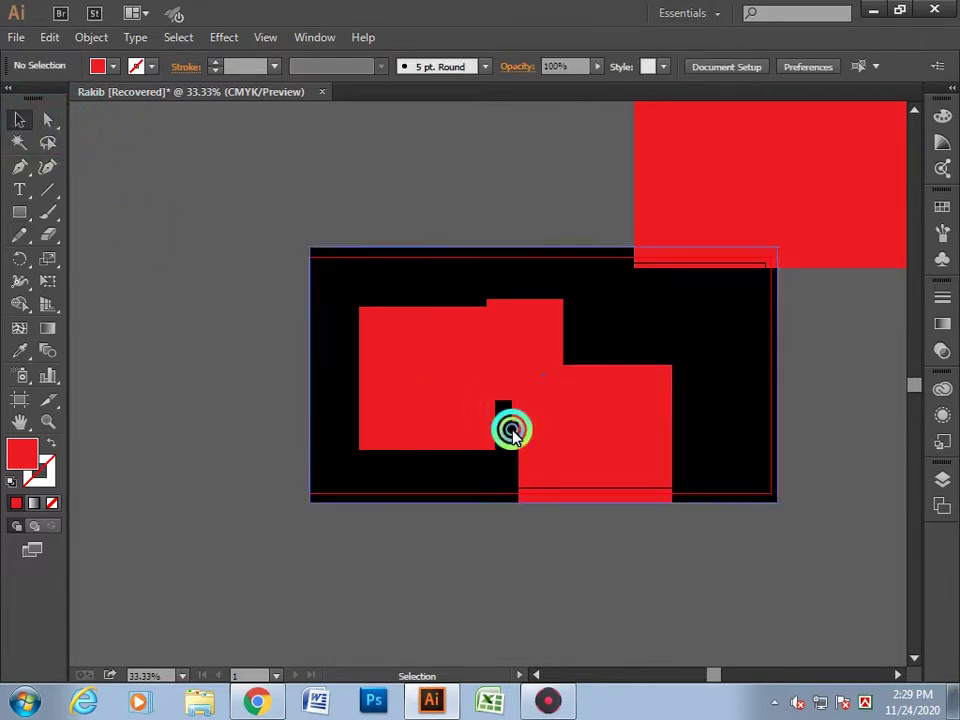
mouse_move(511, 430)
mouse_down()
mouse_move(463, 437)
mouse_move(651, 450)
mouse_up()
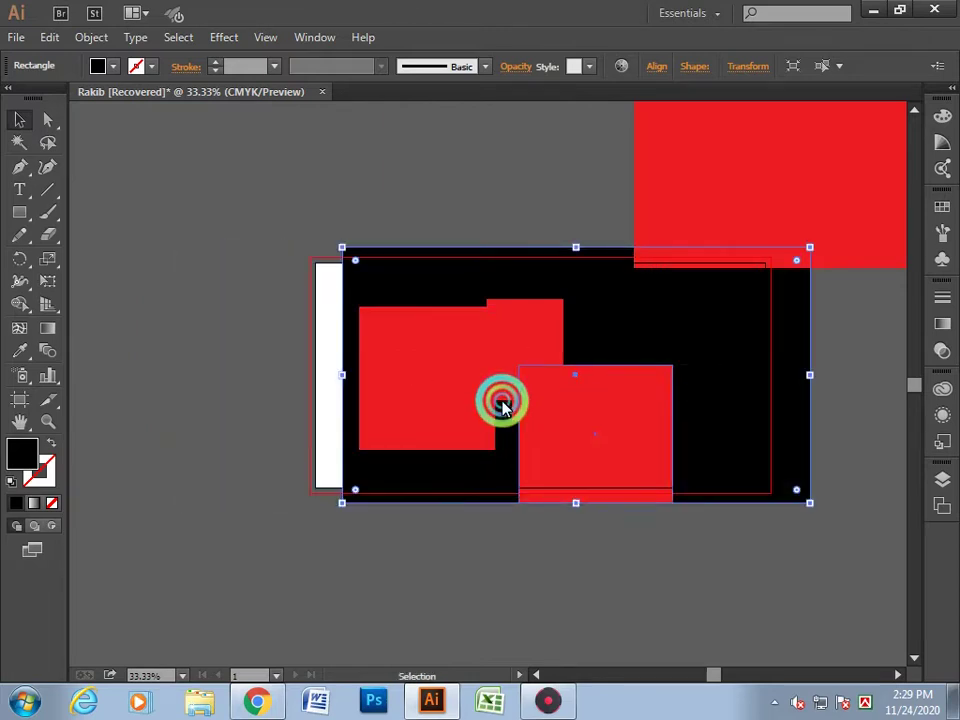
drag(506, 480, 480, 468)
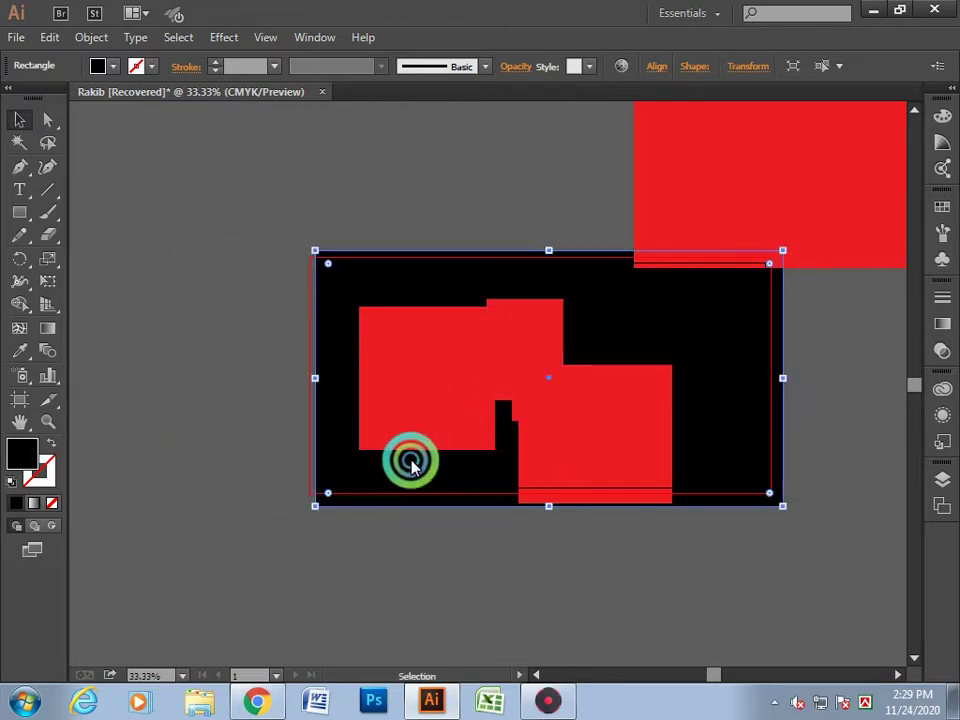
click(90, 37)
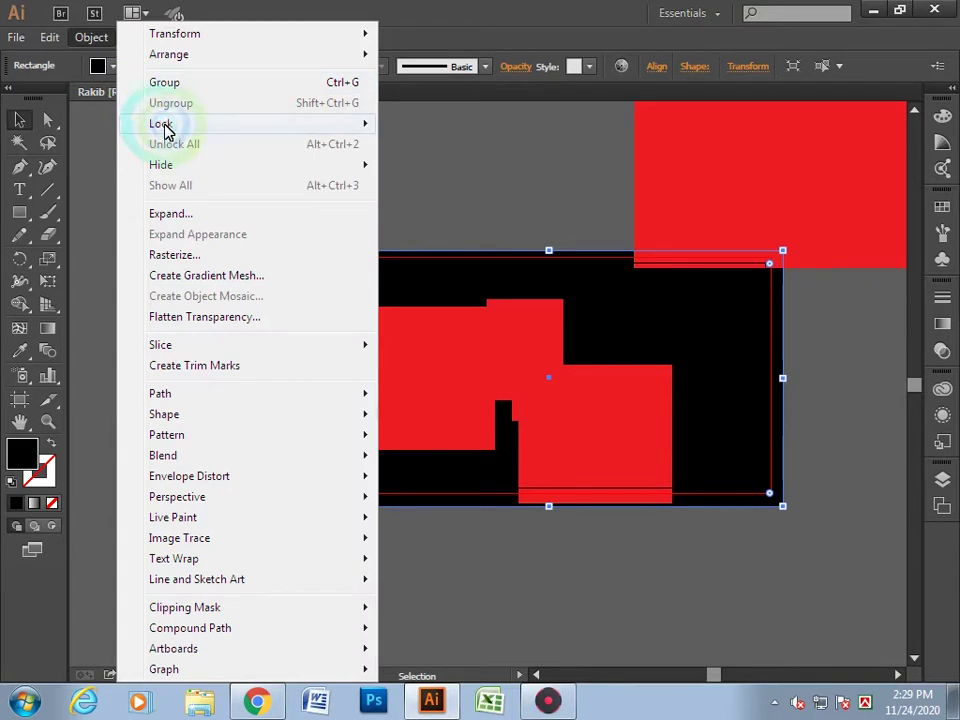
- Lock the black background, then delete all the red rectangles including the top-right one
mouse_move(250, 123)
click(428, 123)
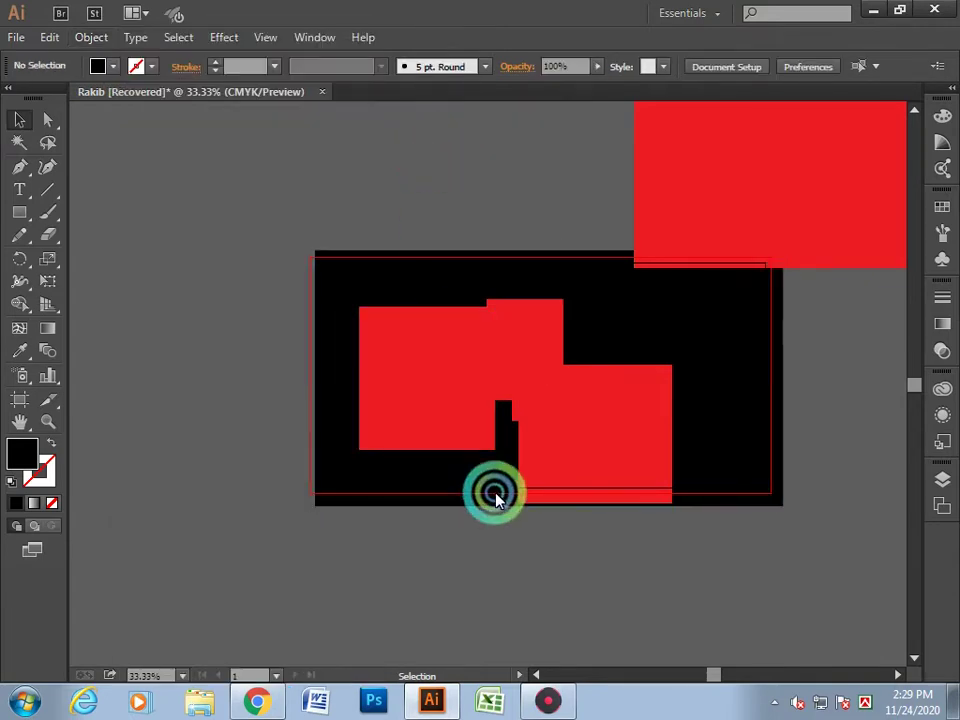
drag(493, 489, 375, 505)
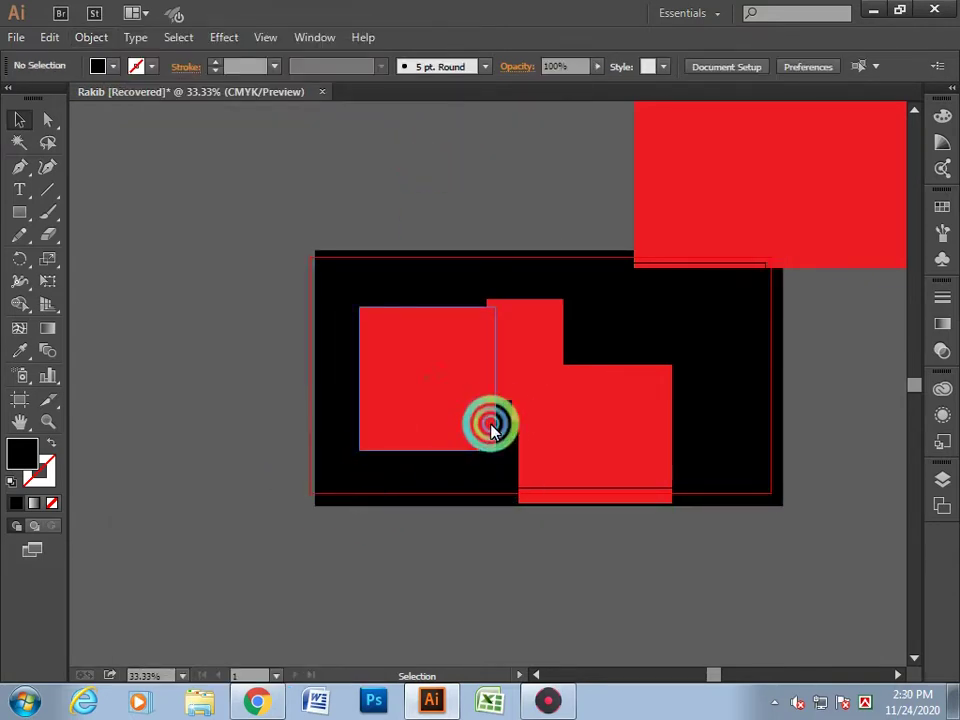
drag(514, 407, 489, 456)
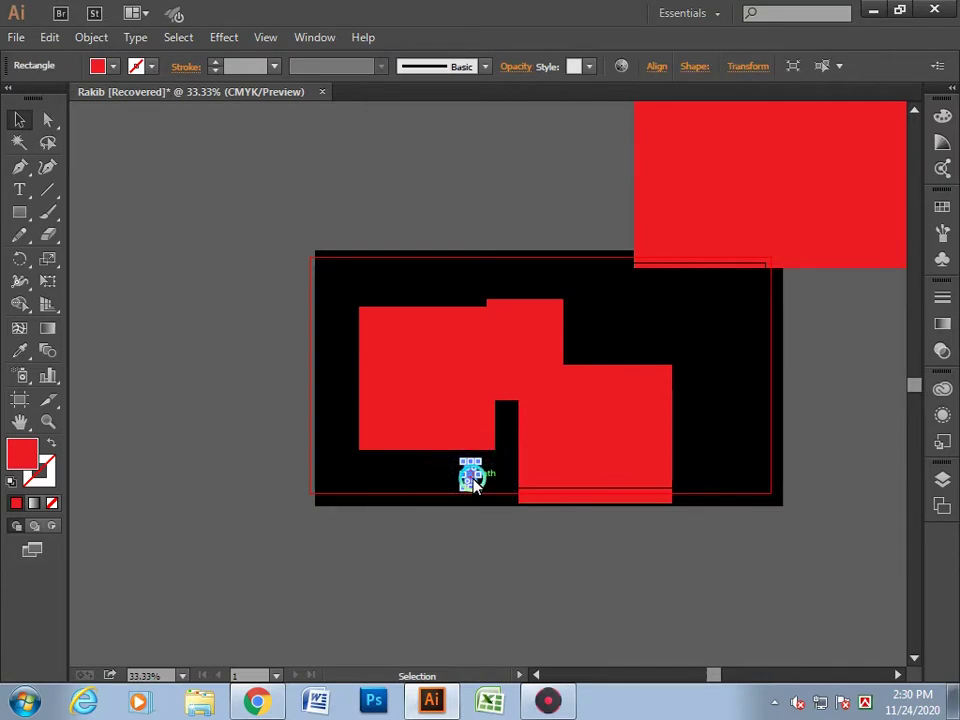
click(467, 514)
drag(315, 272, 765, 562)
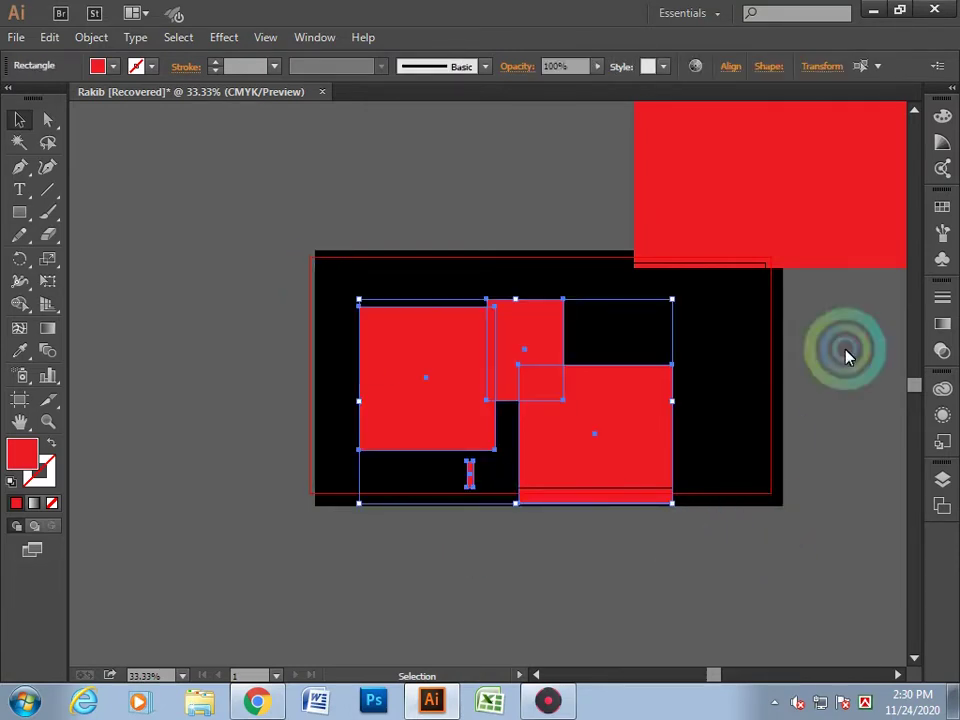
key(Delete)
click(628, 140)
key(Delete)
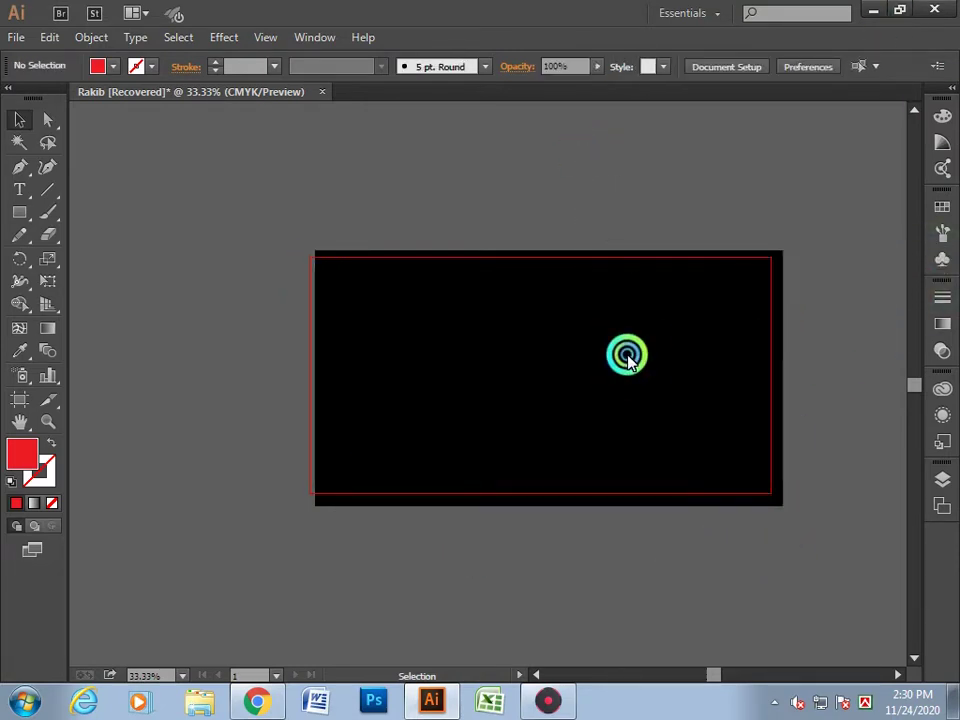
- Unlock all objects and delete the black rectangle
click(103, 44)
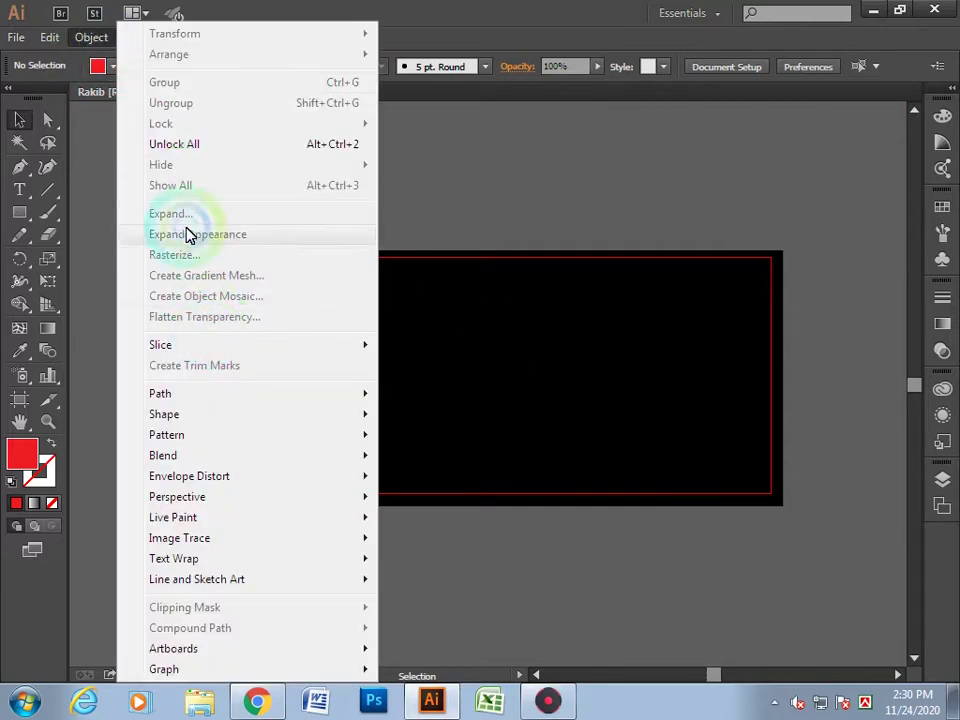
click(201, 150)
click(325, 262)
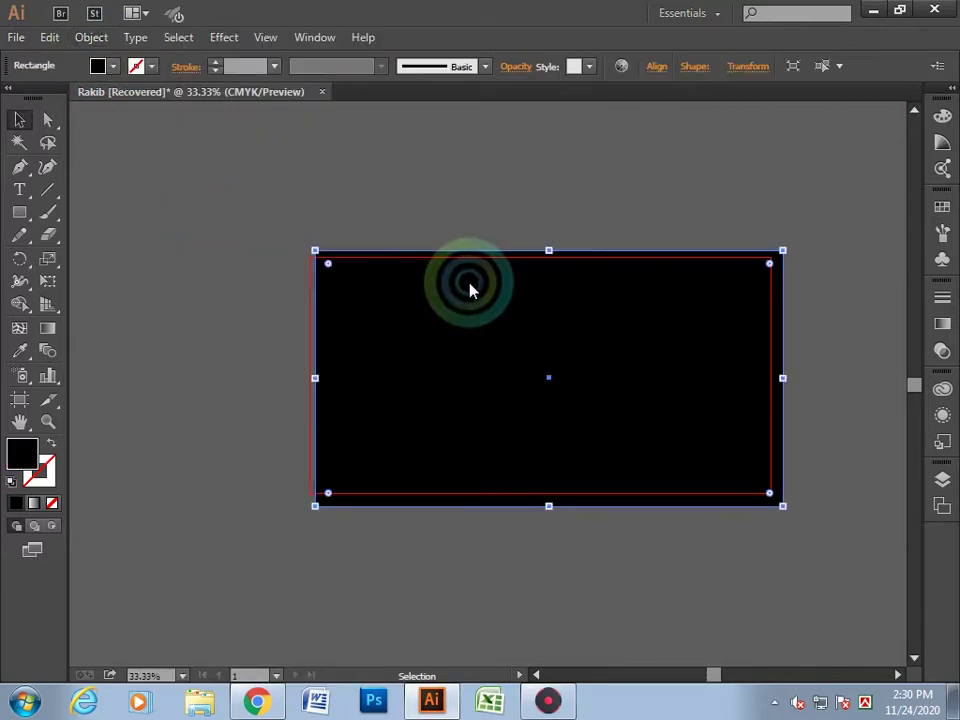
key(Delete)
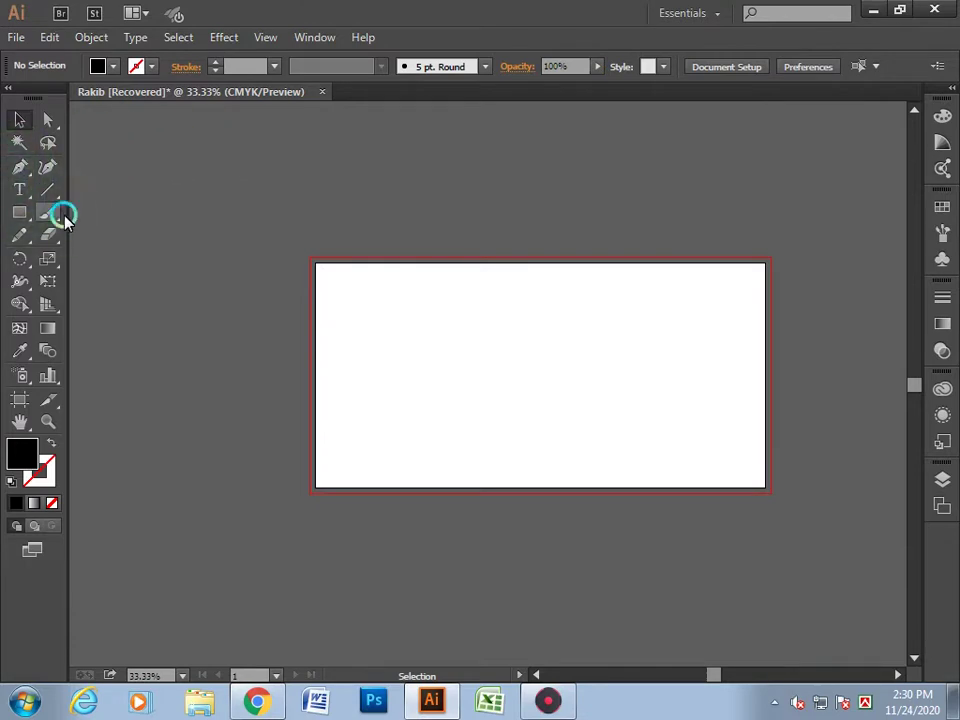
- Paint a trial curved brush stroke, move it around, then delete it
drag(53, 214, 137, 214)
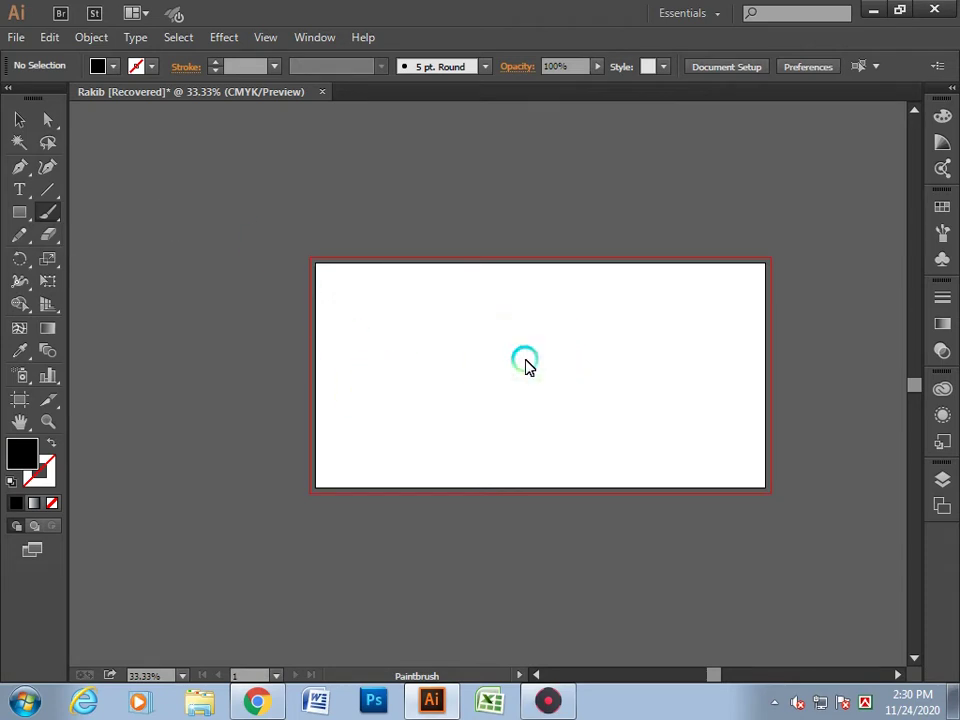
scroll(522, 355, up, 2)
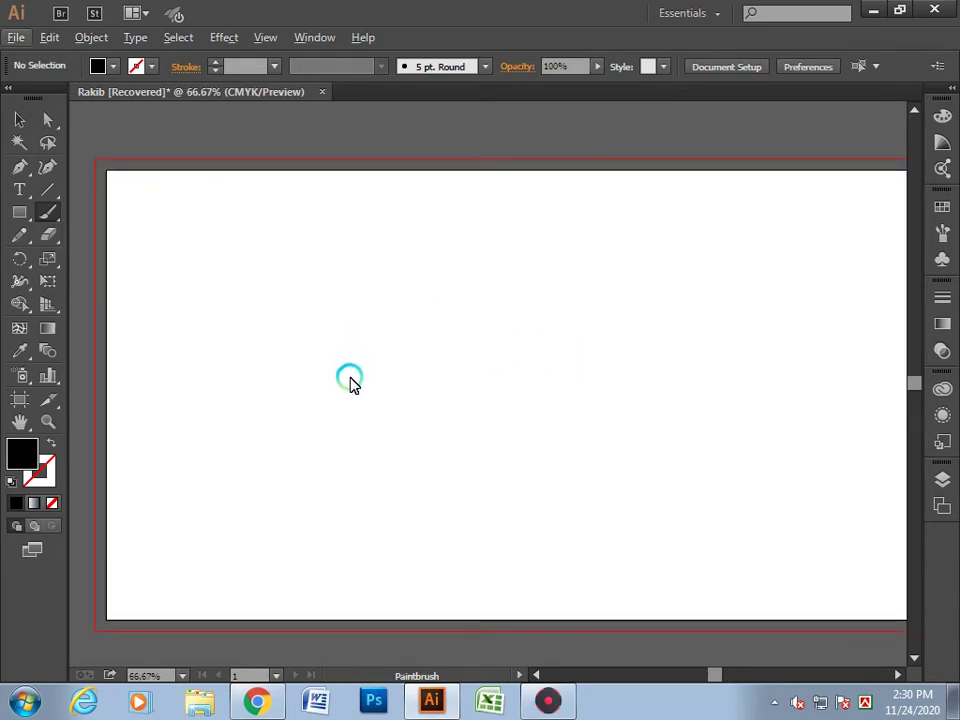
drag(330, 405, 441, 262)
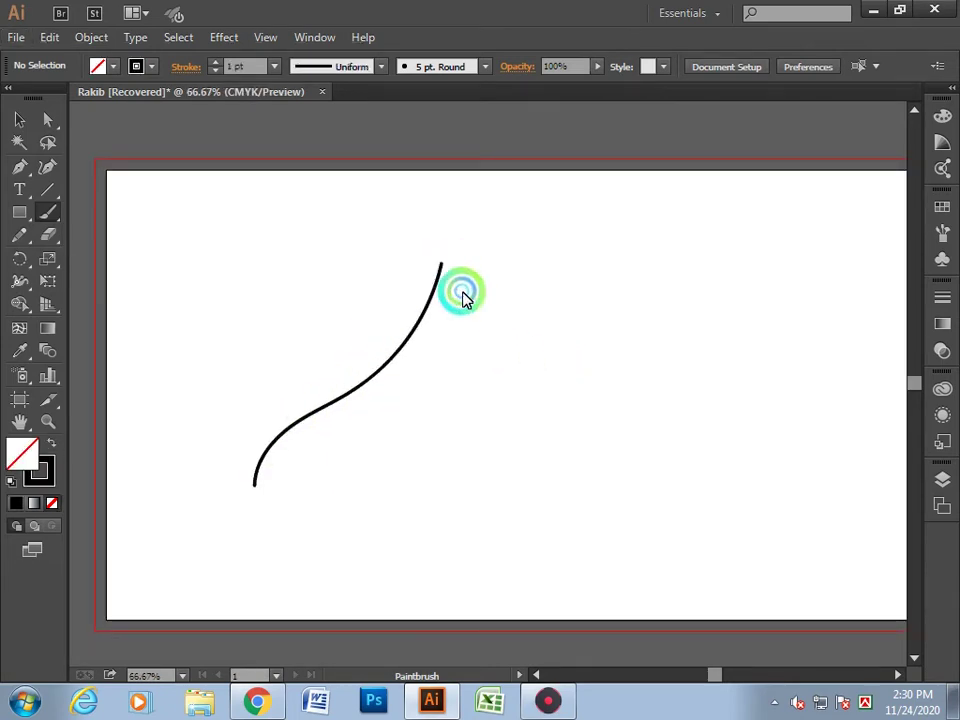
right_click(486, 312)
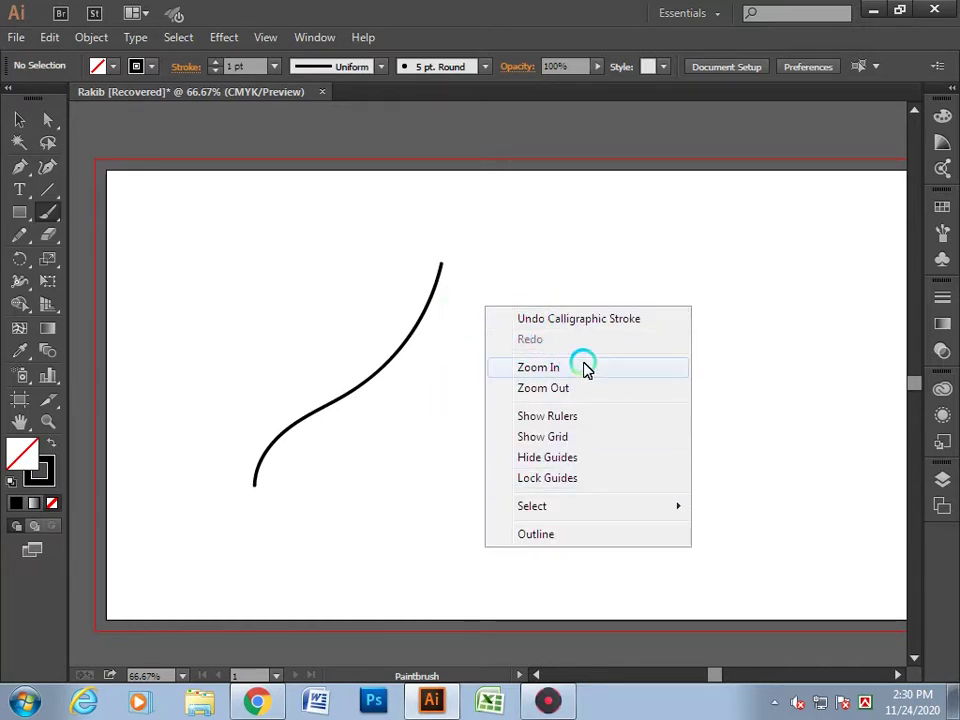
click(27, 119)
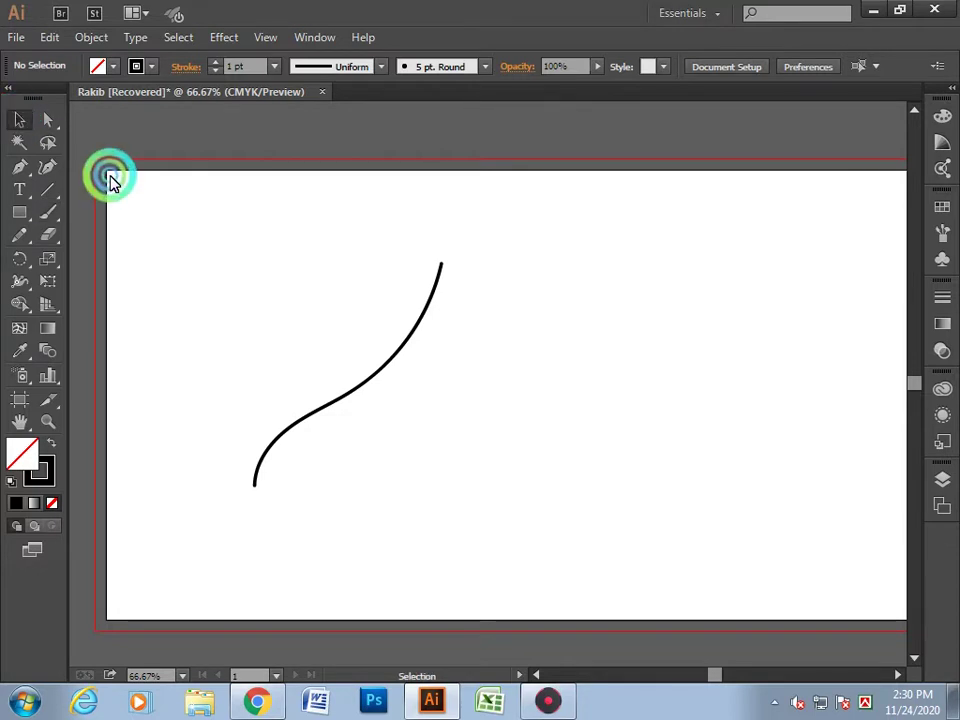
click(381, 373)
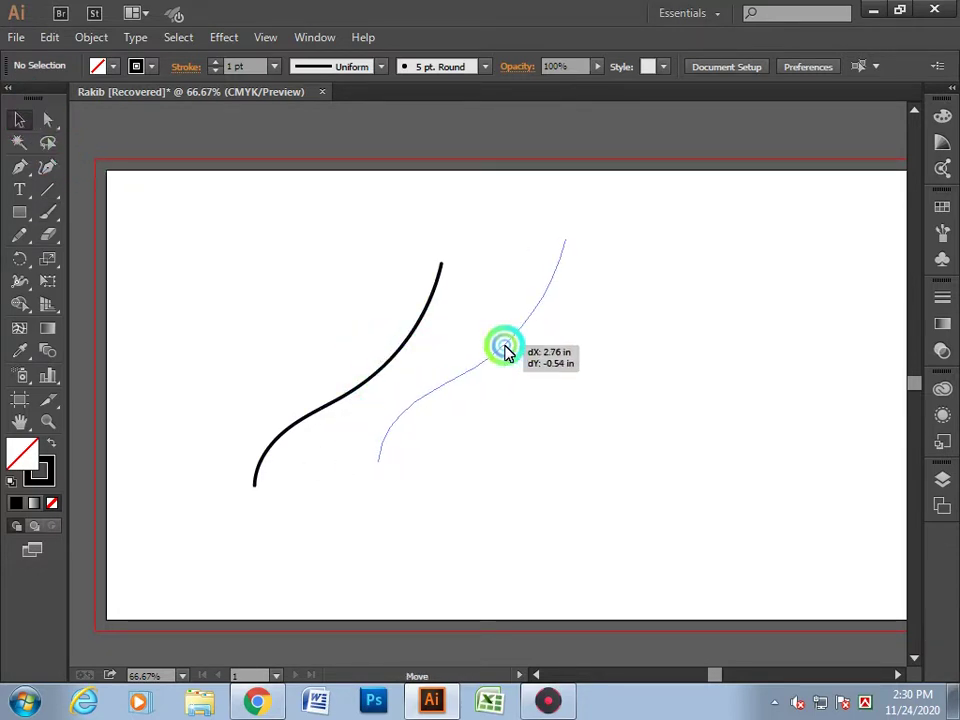
drag(381, 373, 506, 349)
drag(448, 358, 360, 364)
key(Delete)
click(265, 398)
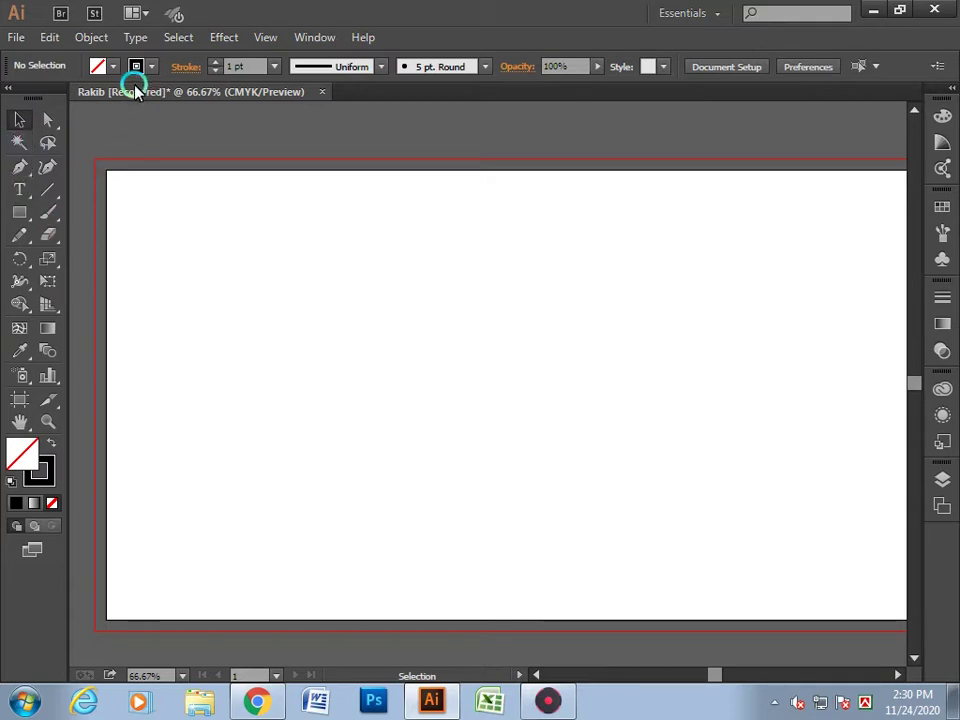
- Paint and delete a looping stroke, then paint an S-shaped curve instead
click(55, 220)
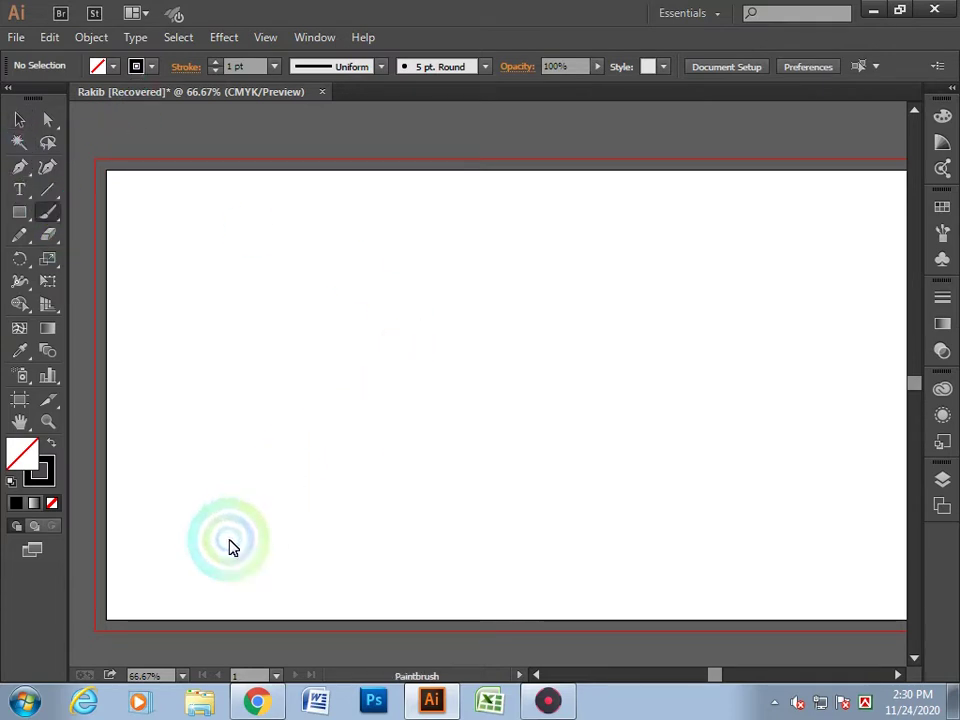
drag(196, 540, 418, 450)
mouse_move(415, 497)
mouse_down()
mouse_move(626, 238)
mouse_move(647, 428)
mouse_move(814, 246)
mouse_up()
click(19, 120)
click(404, 434)
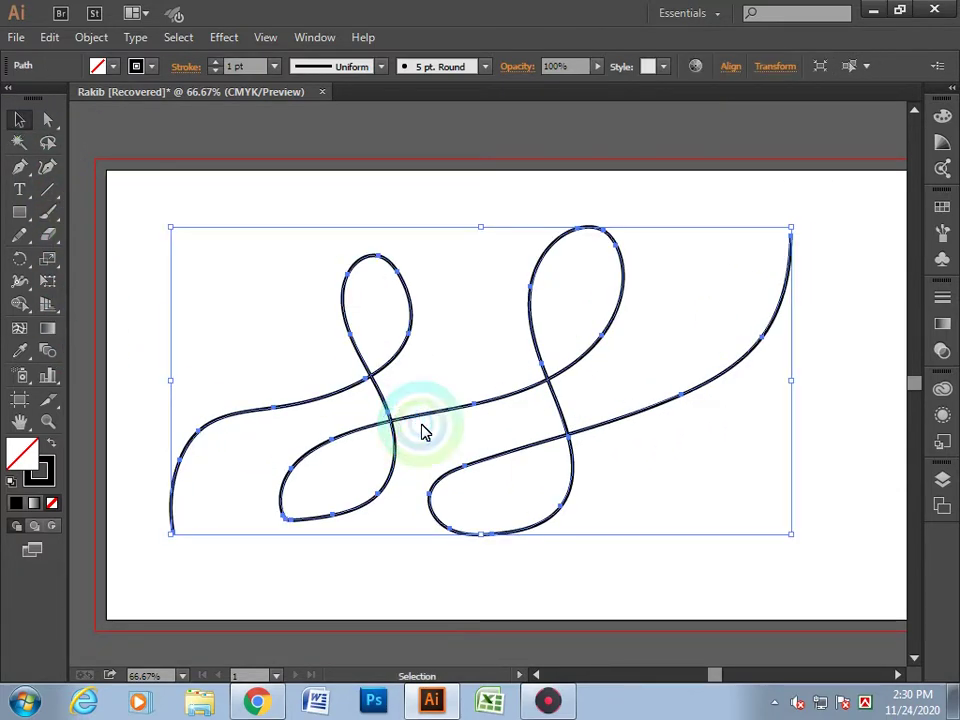
key(Delete)
click(40, 212)
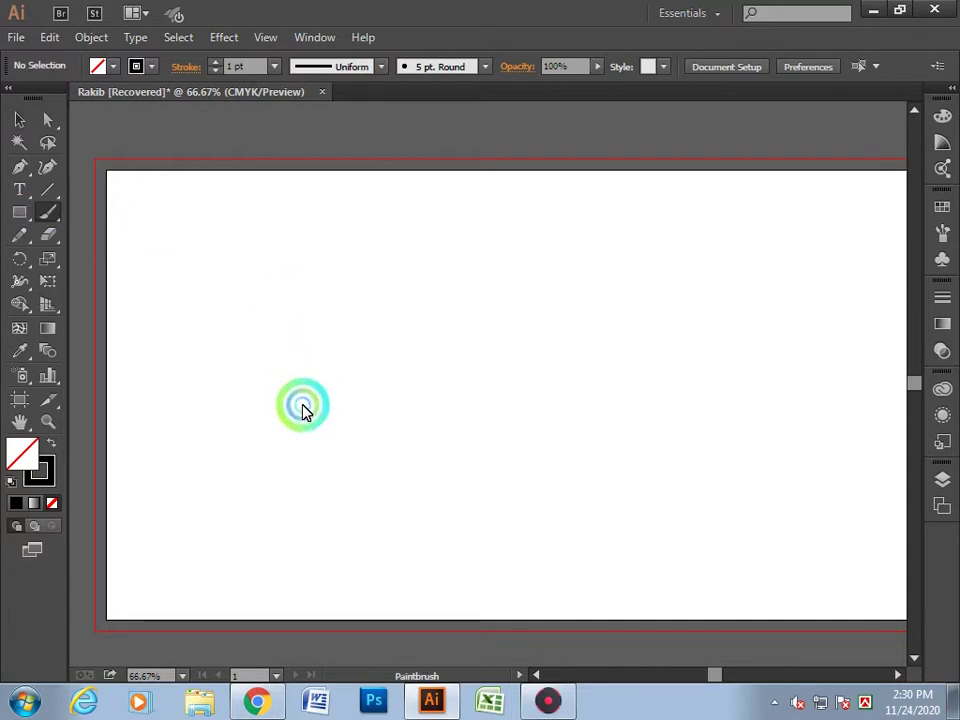
drag(283, 505, 434, 310)
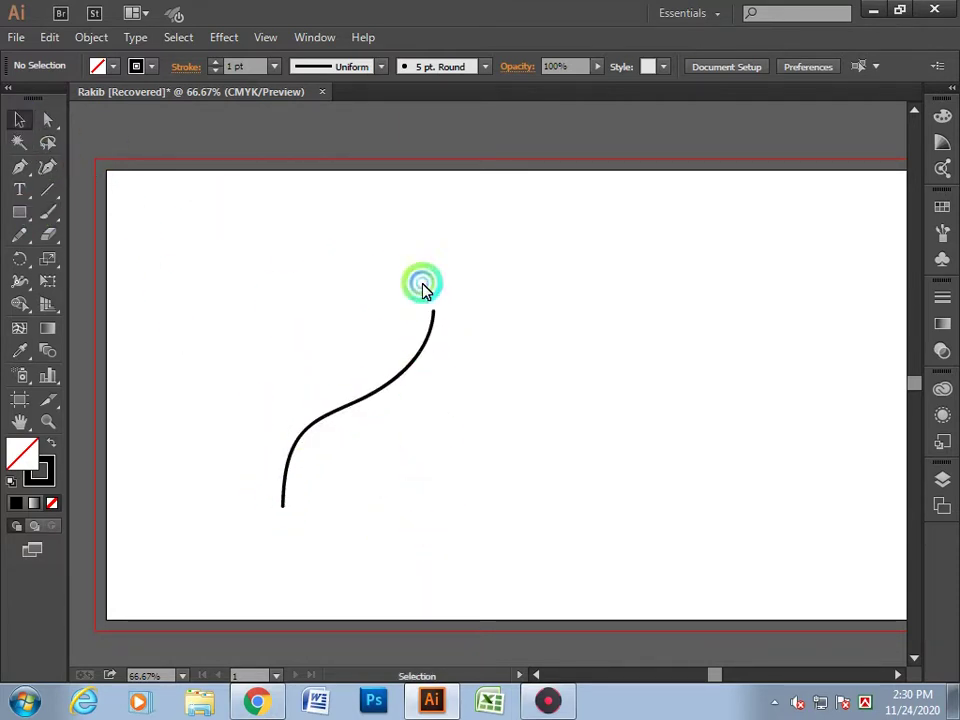
click(372, 392)
double_click(384, 394)
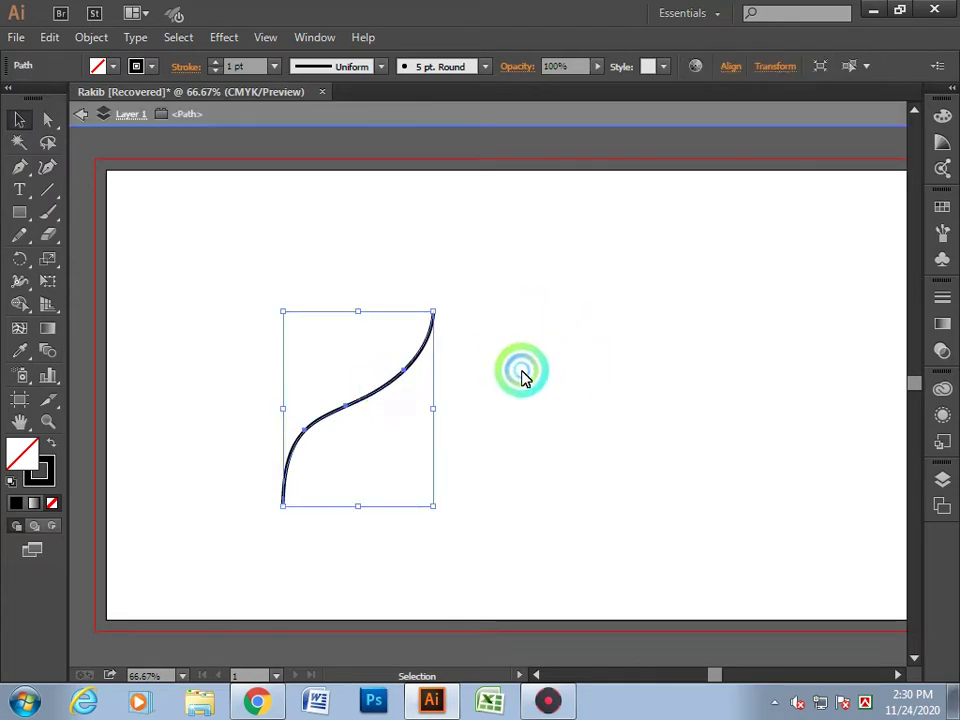
click(80, 116)
click(306, 381)
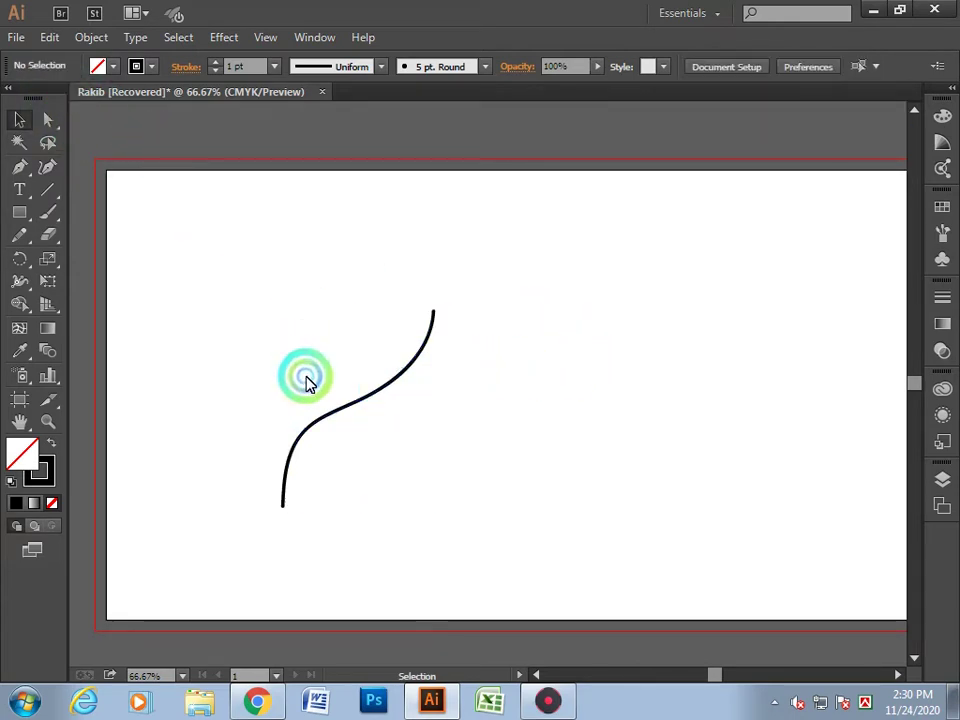
drag(322, 418, 372, 325)
click(408, 318)
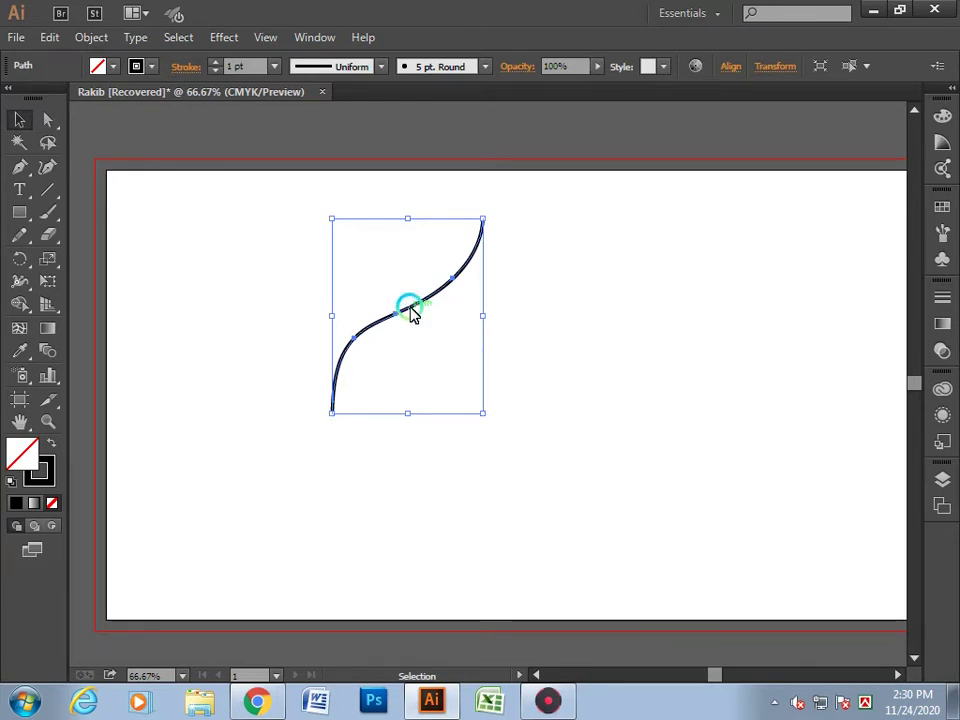
alt+scroll(405, 277, up, 2)
scroll(510, 287, up, 1)
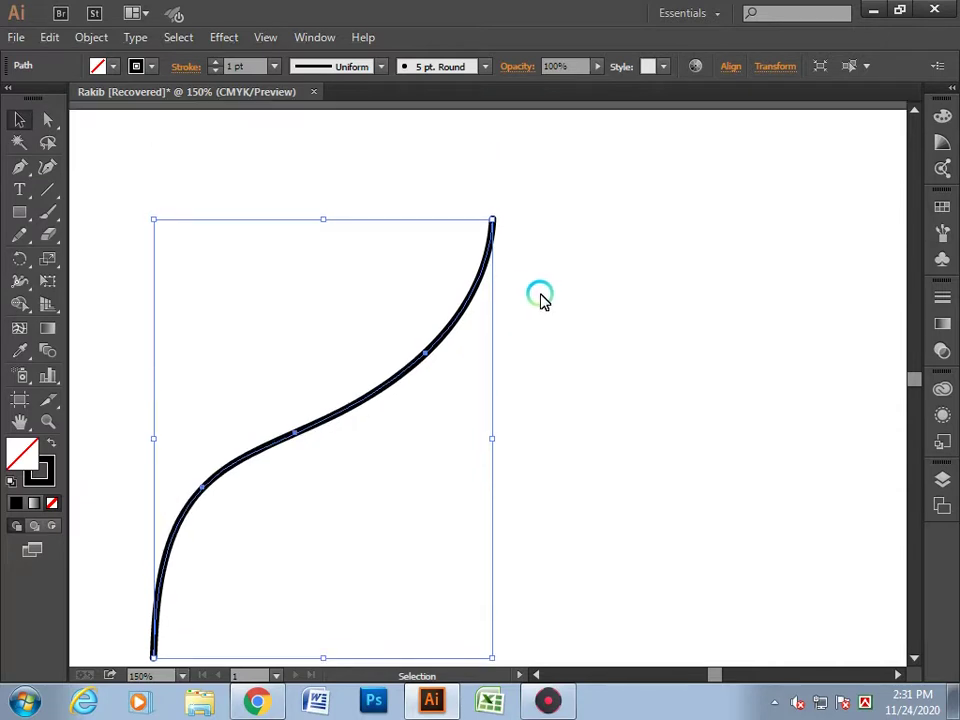
scroll(580, 300, down, 1)
alt+scroll(612, 313, down, 1)
click(626, 322)
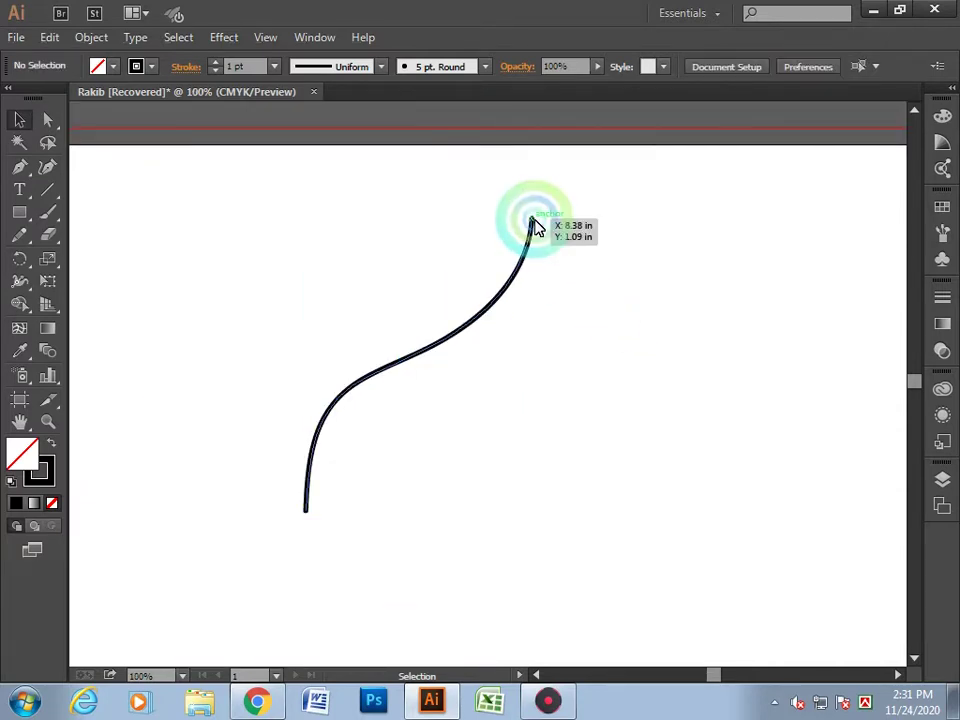
alt+scroll(560, 240, up, 3)
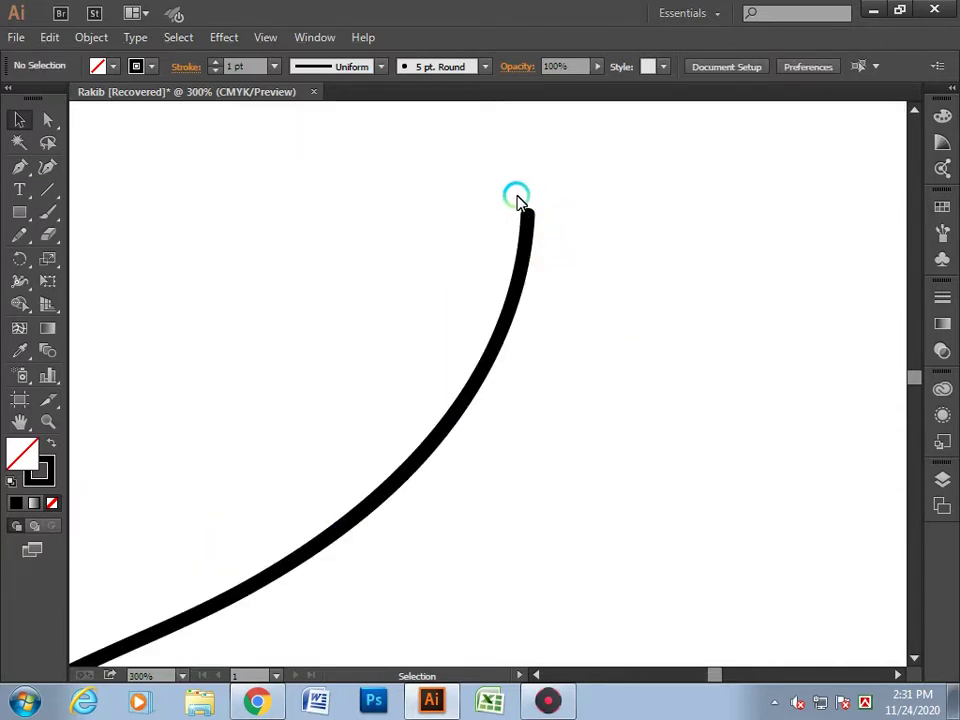
alt+scroll(615, 290, down, 1)
alt+scroll(636, 289, down, 2)
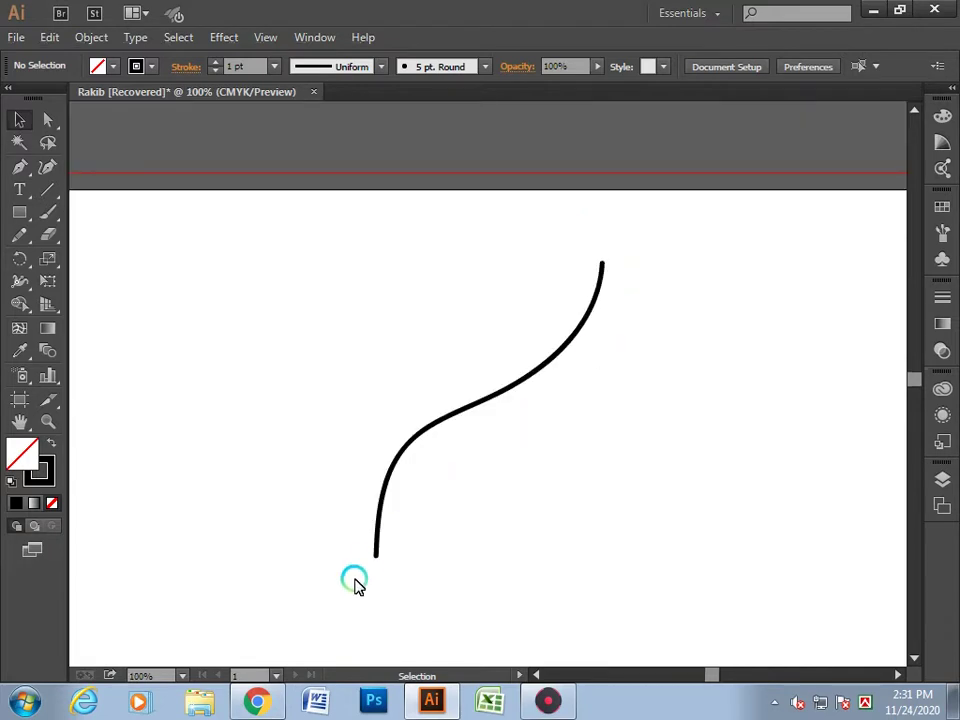
alt+scroll(395, 556, up, 3)
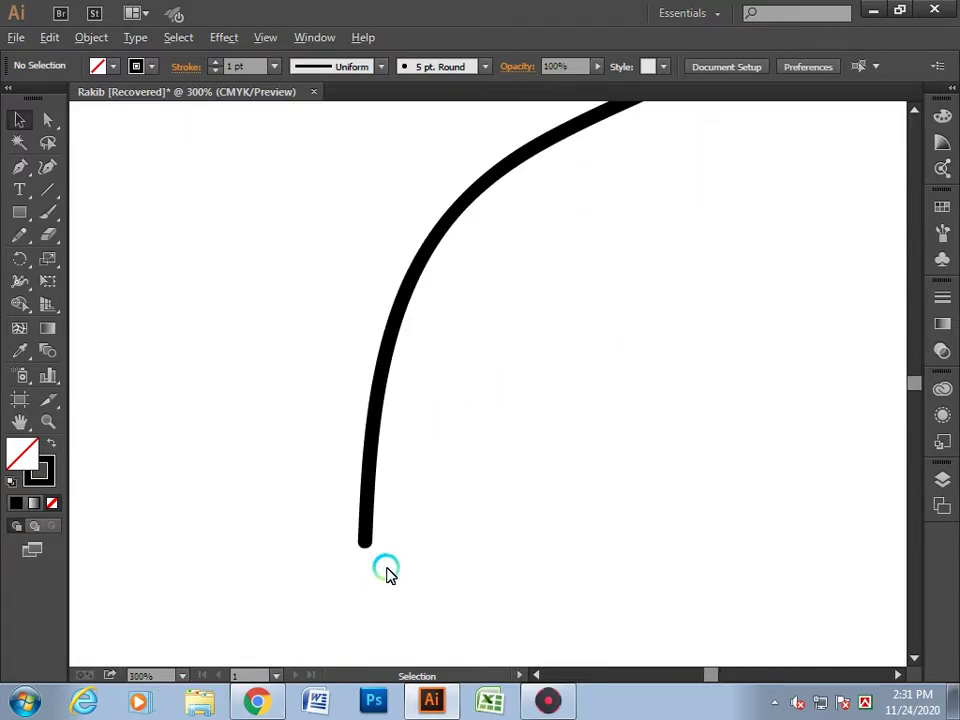
alt+scroll(388, 570, up, 3)
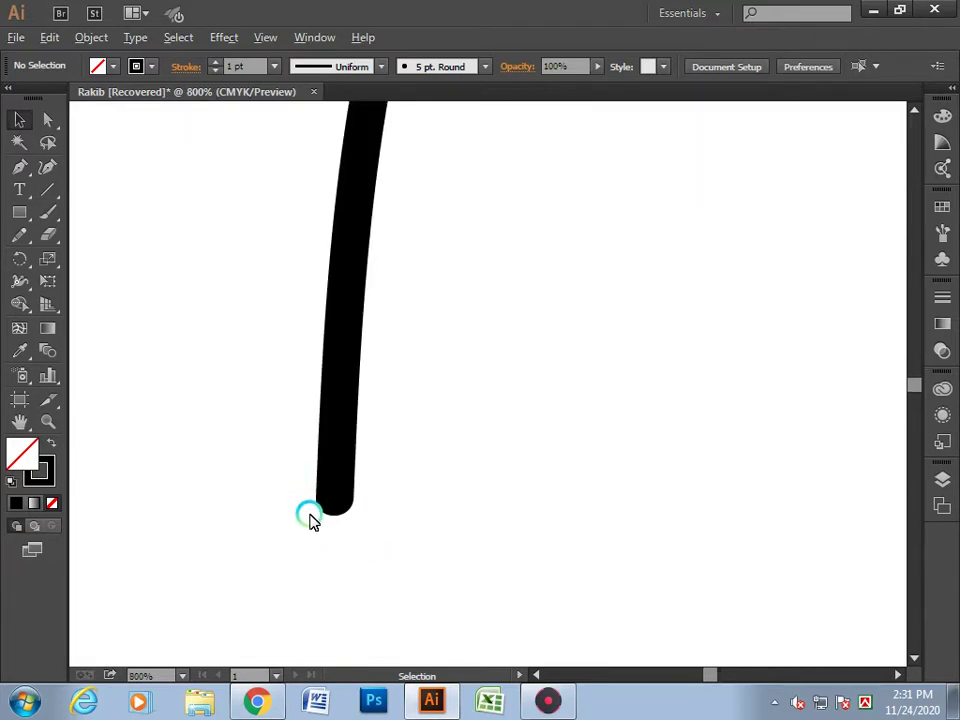
alt+scroll(394, 508, down, 1)
alt+scroll(604, 461, down, 3)
scroll(641, 433, up, 2)
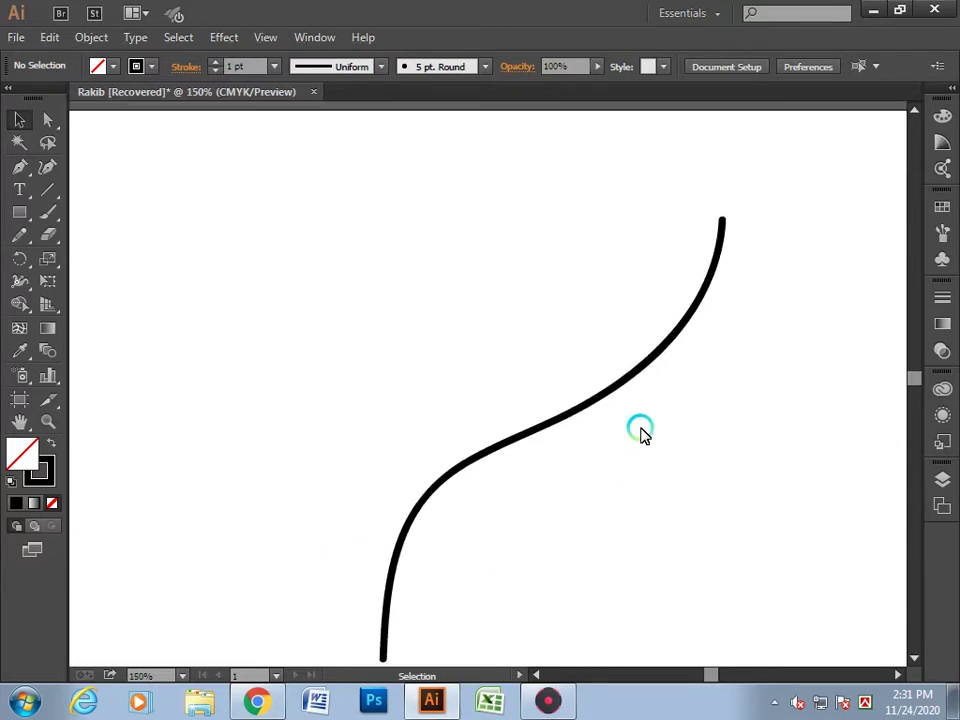
scroll(641, 432, down, 1)
click(561, 393)
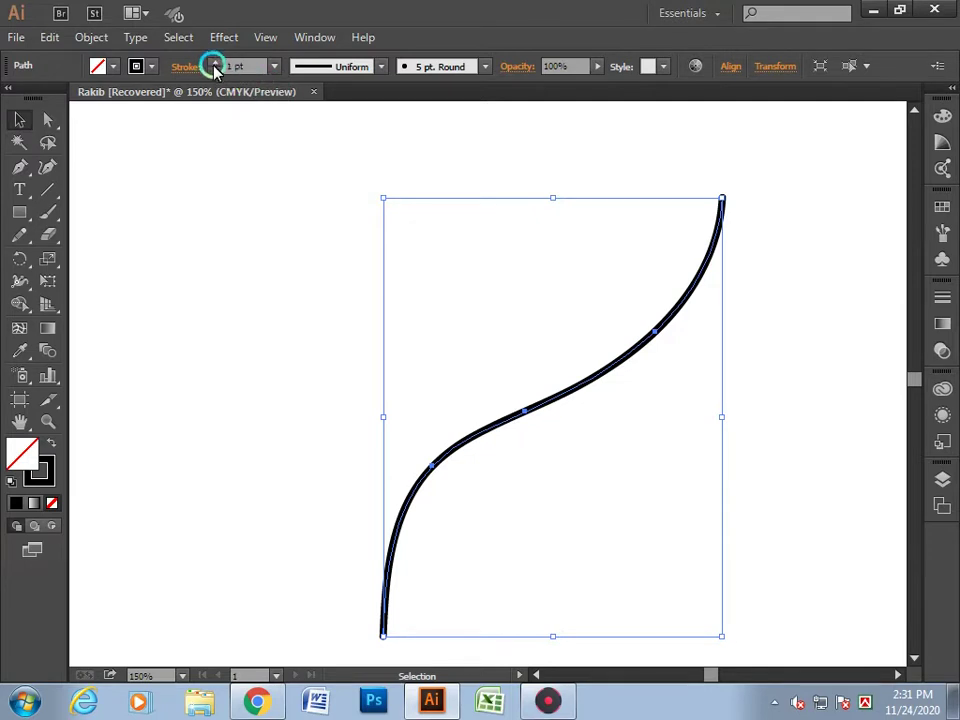
- Adjust the S-curve's stroke weight up and down, settling on 3 pt
click(214, 65)
click(214, 65)
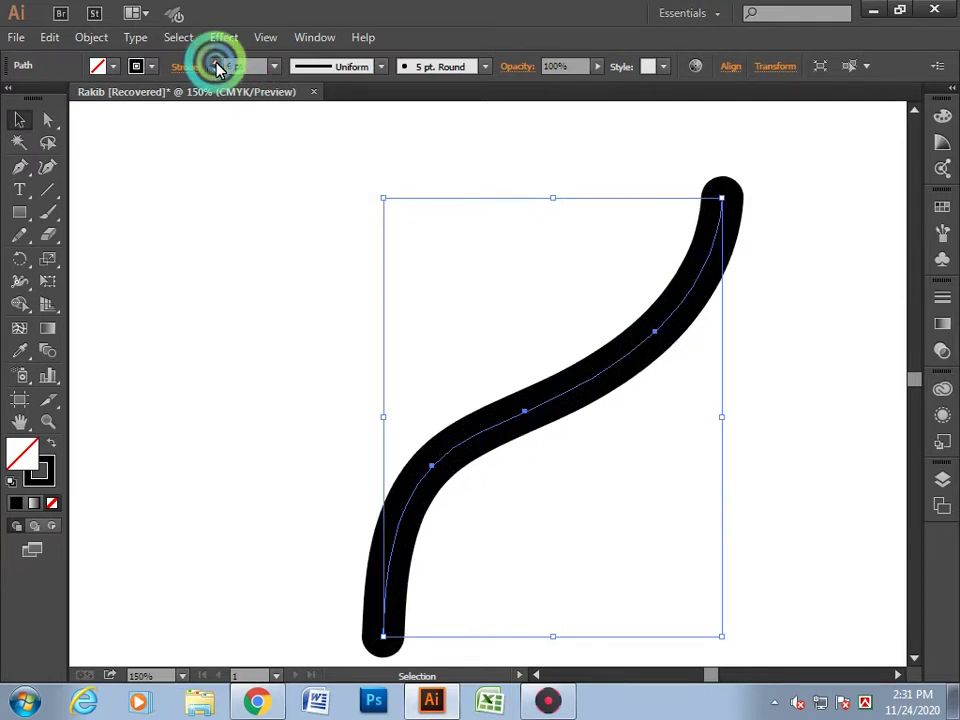
click(214, 65)
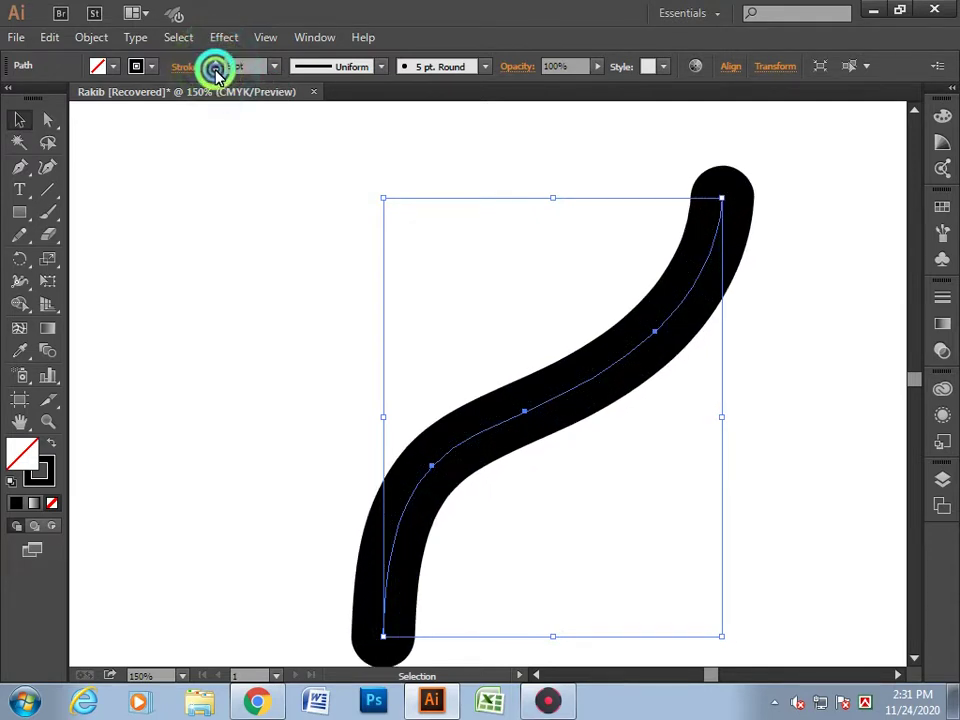
click(215, 71)
click(214, 71)
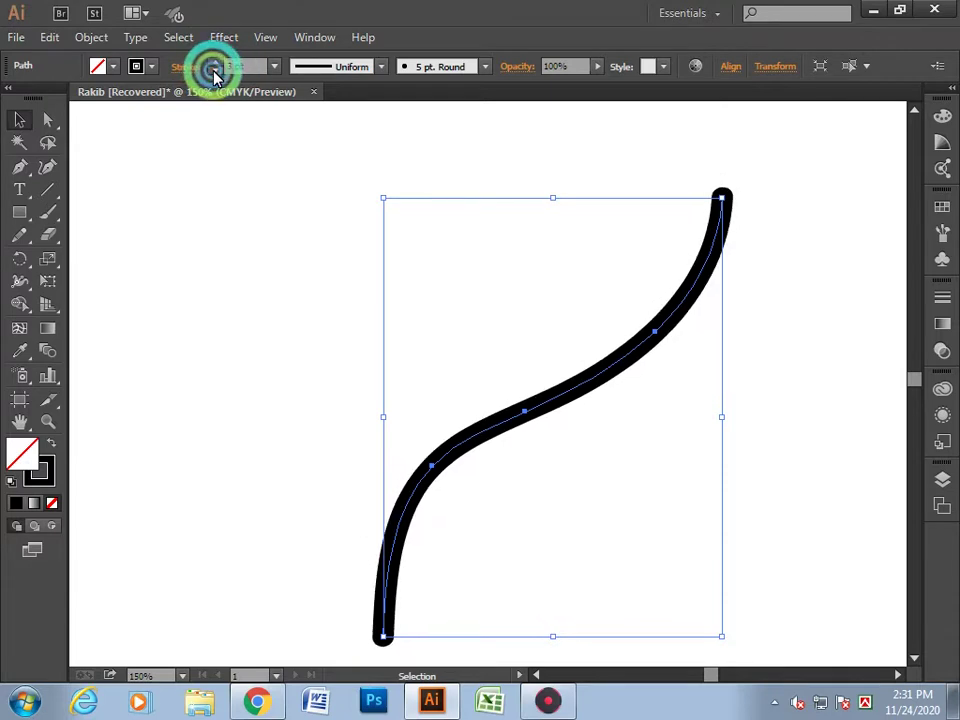
click(214, 72)
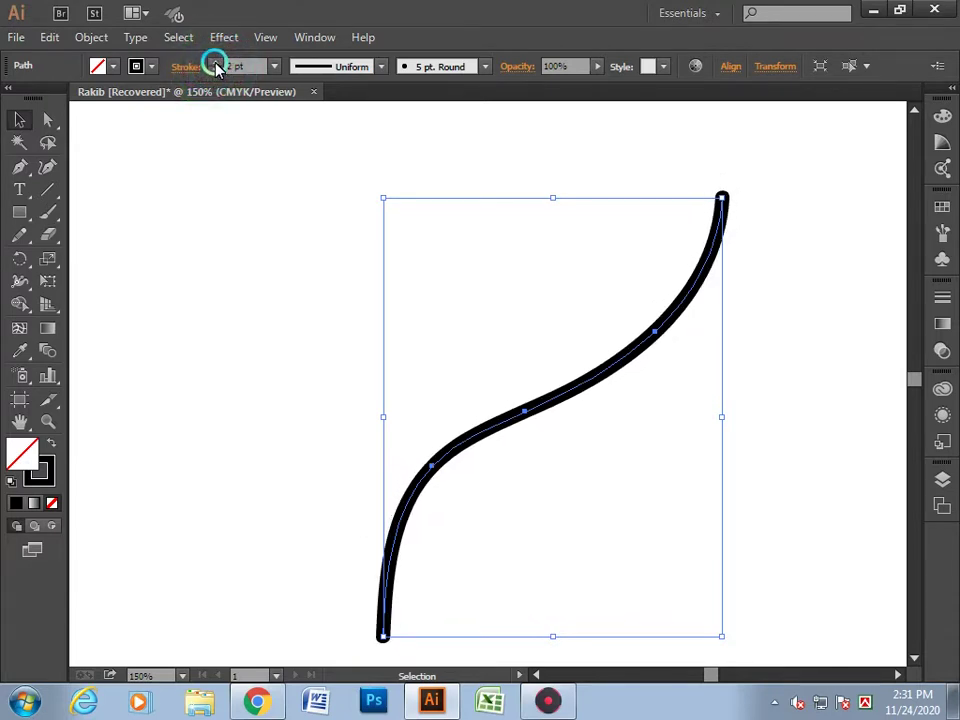
click(214, 62)
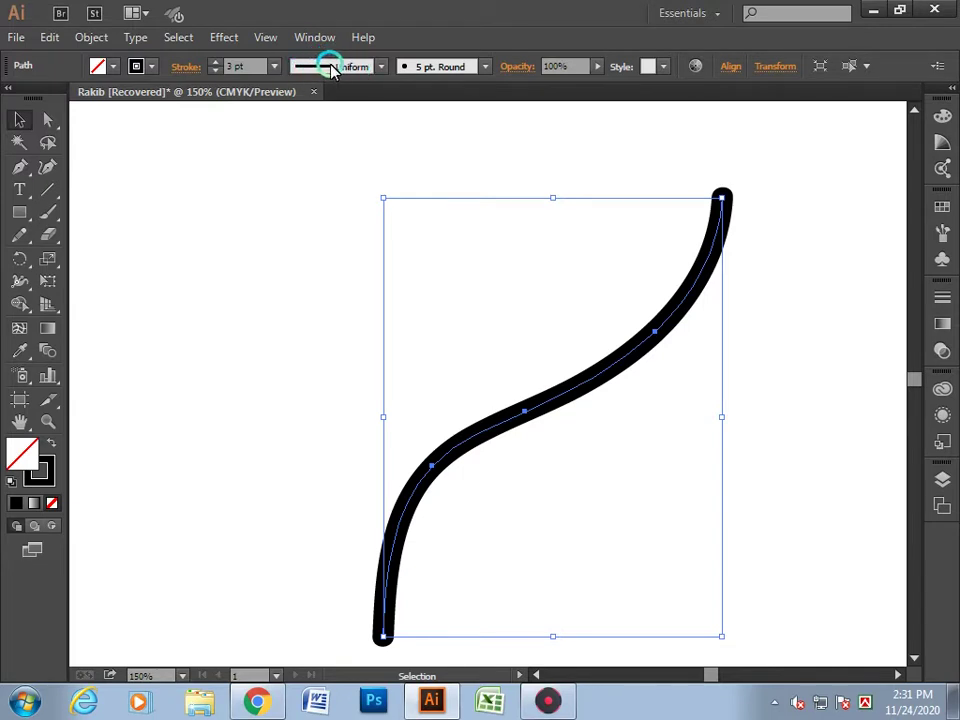
- Apply Width Profile 1, swelling in the middle, then deselect the curve
click(382, 67)
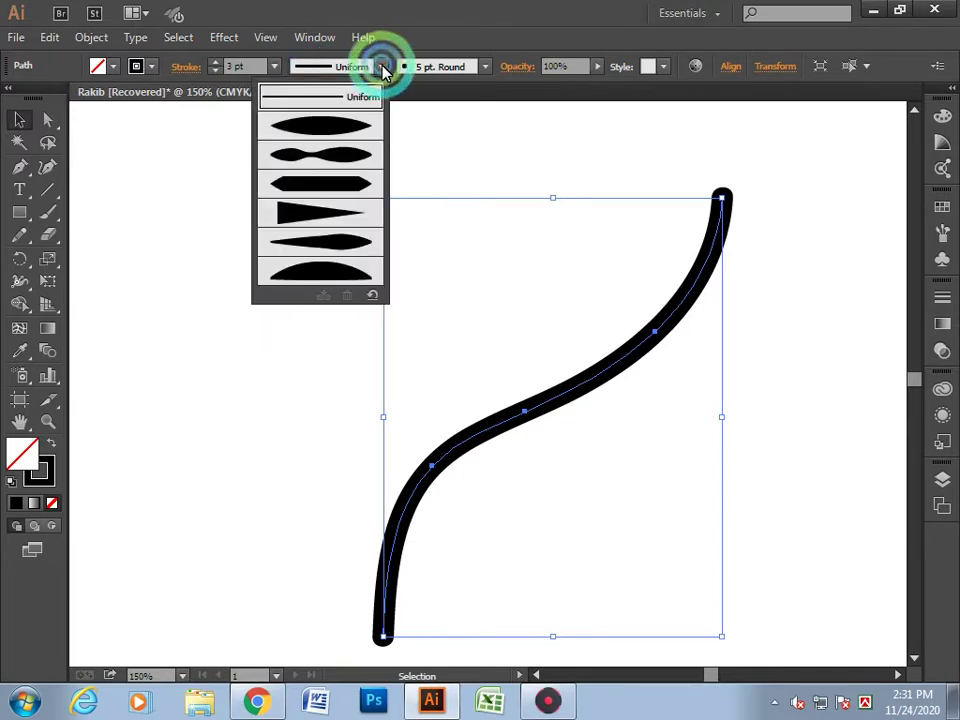
click(334, 130)
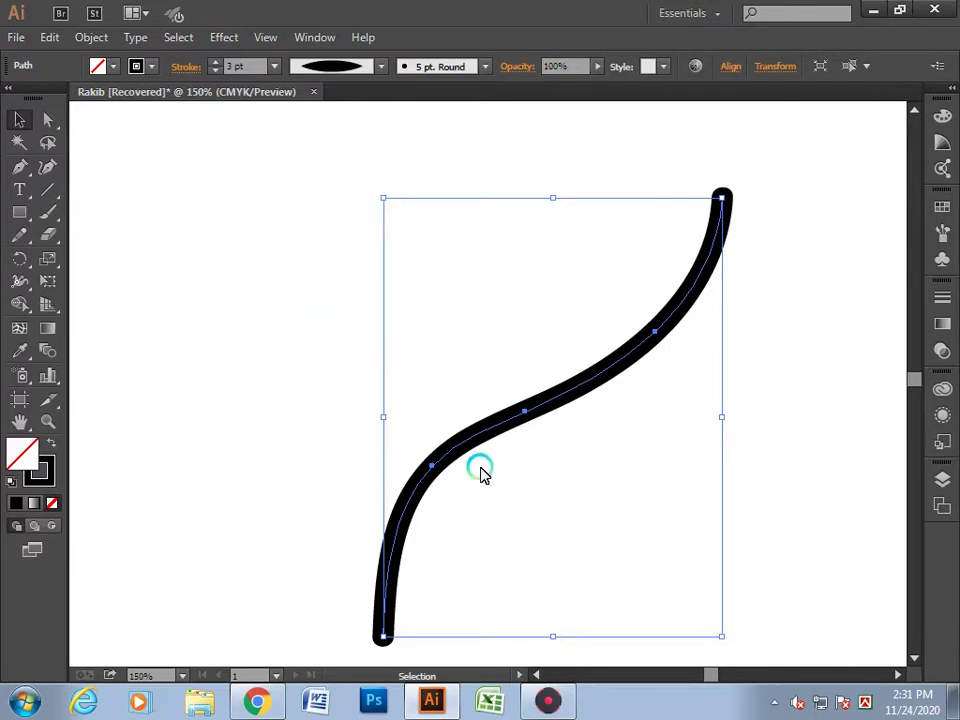
click(314, 268)
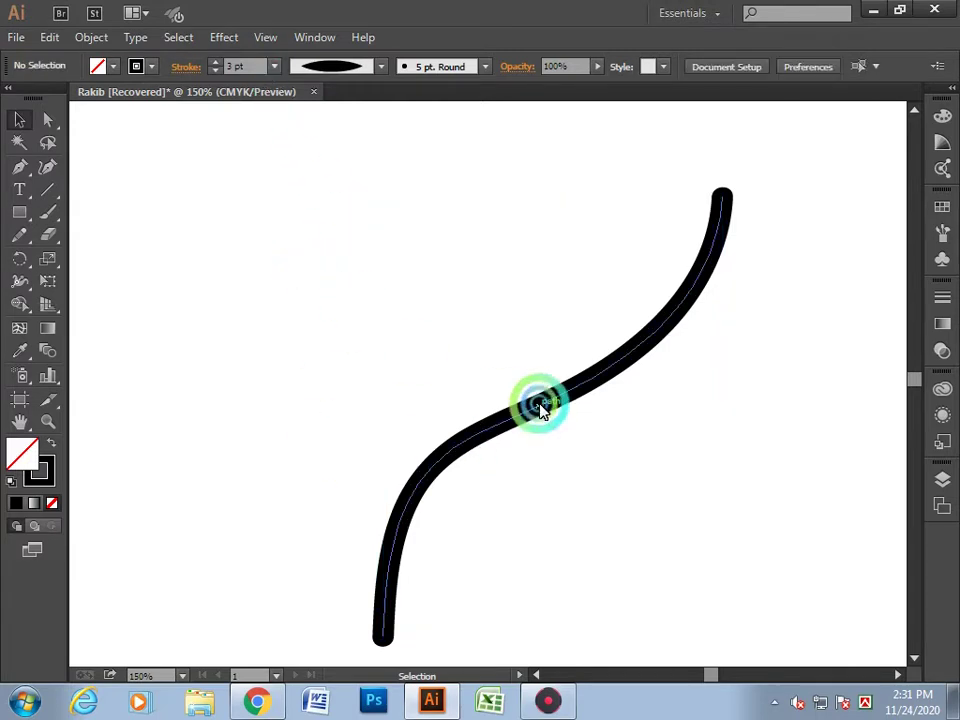
click(540, 399)
click(229, 363)
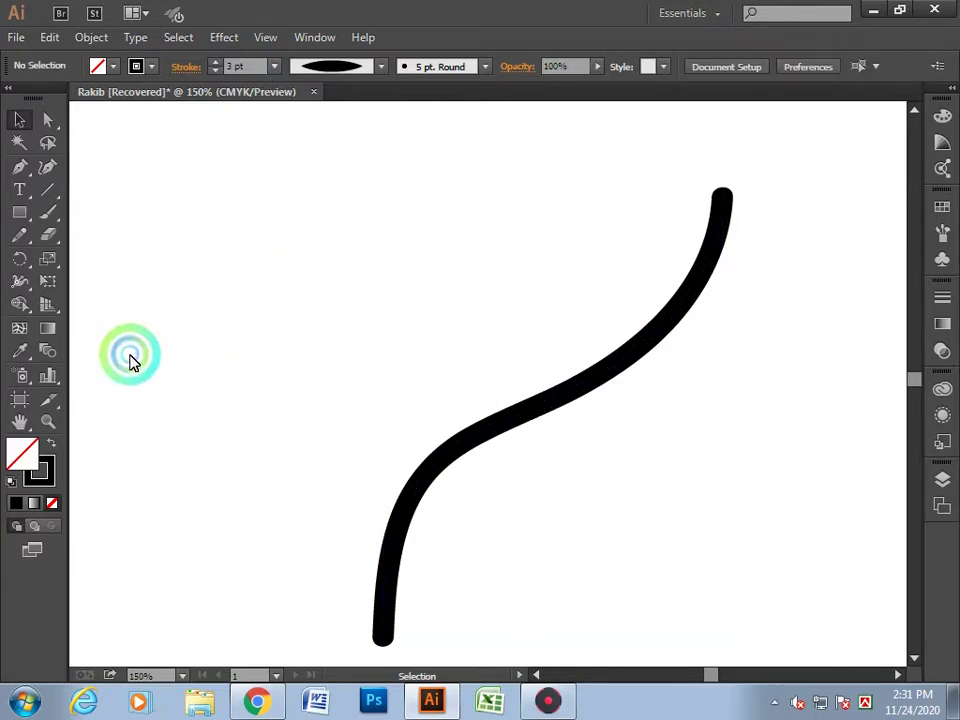
- Paint two more curved strokes beside the S-curve
click(40, 218)
drag(230, 468, 398, 247)
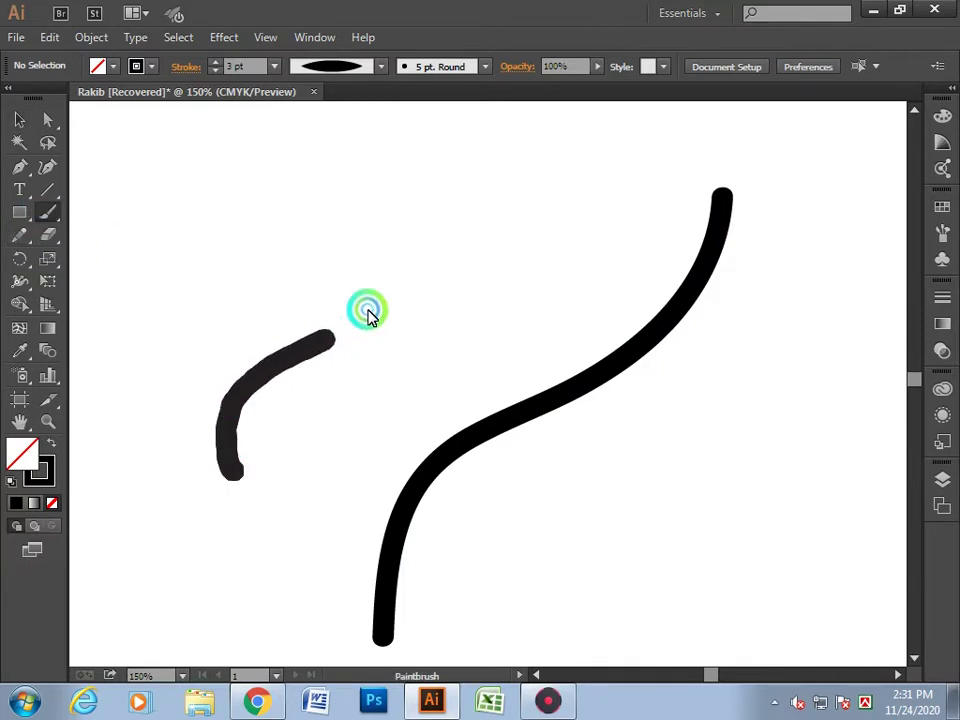
drag(395, 410, 600, 182)
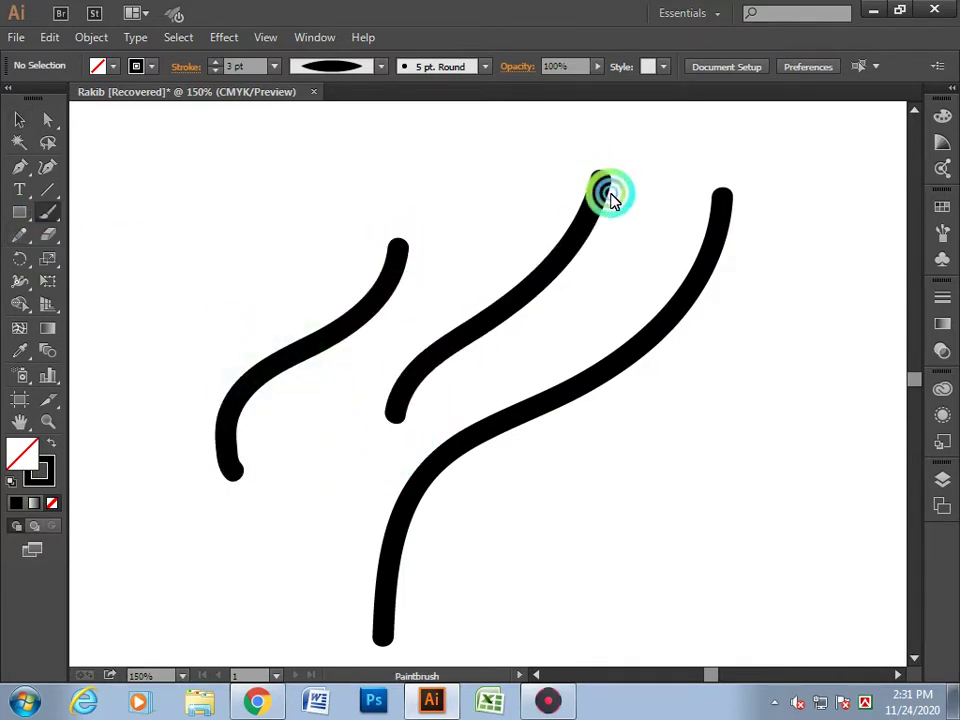
click(22, 122)
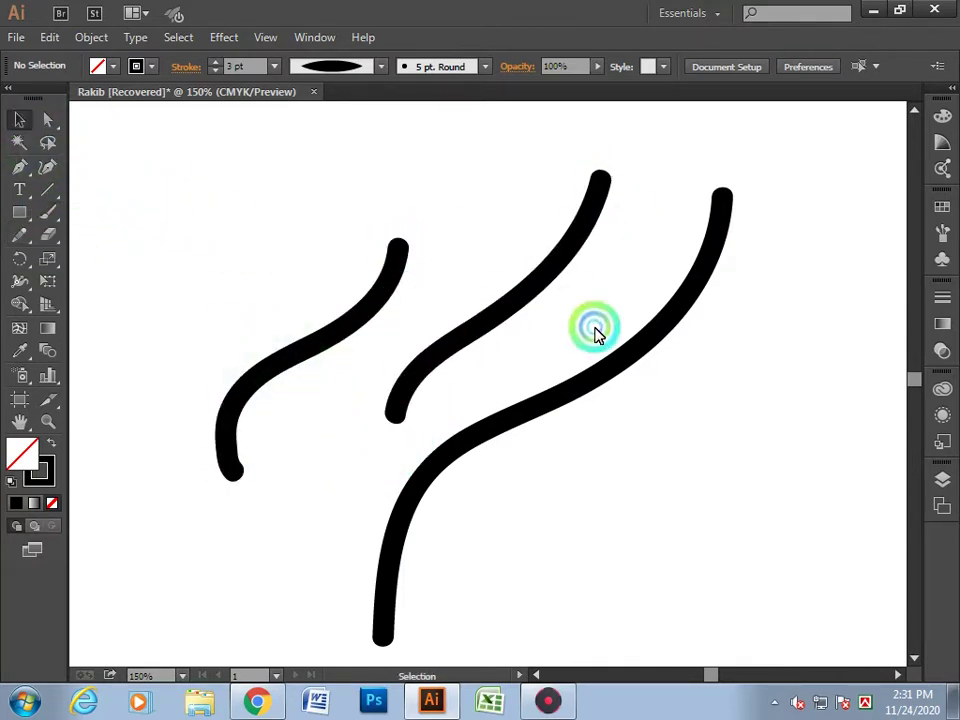
- Try two different tapered width profiles on the middle stroke
click(525, 287)
click(372, 66)
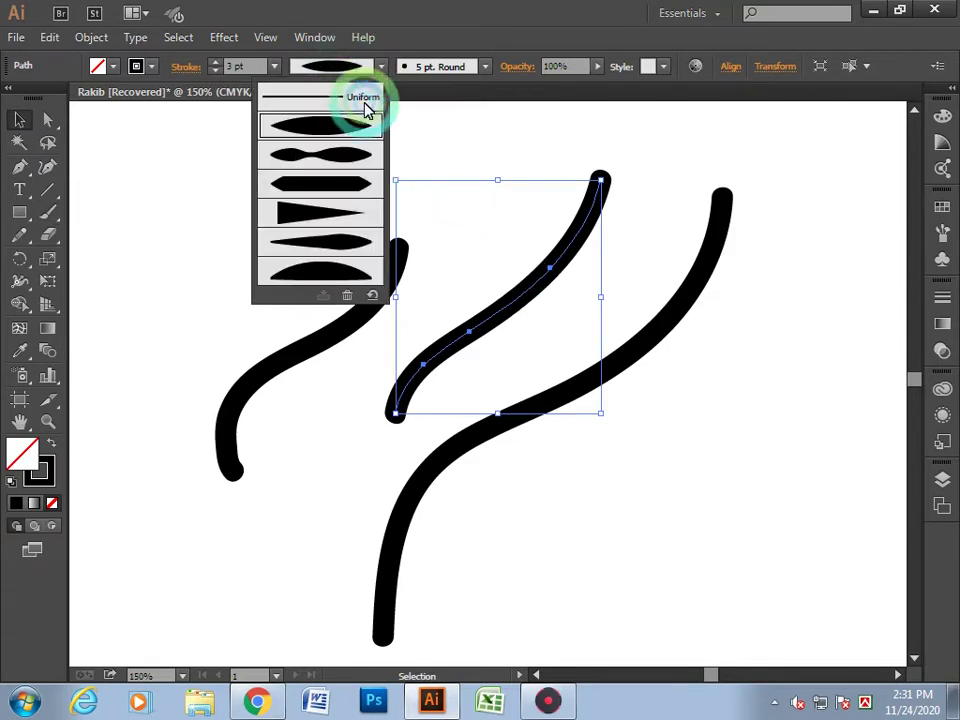
click(345, 180)
click(381, 66)
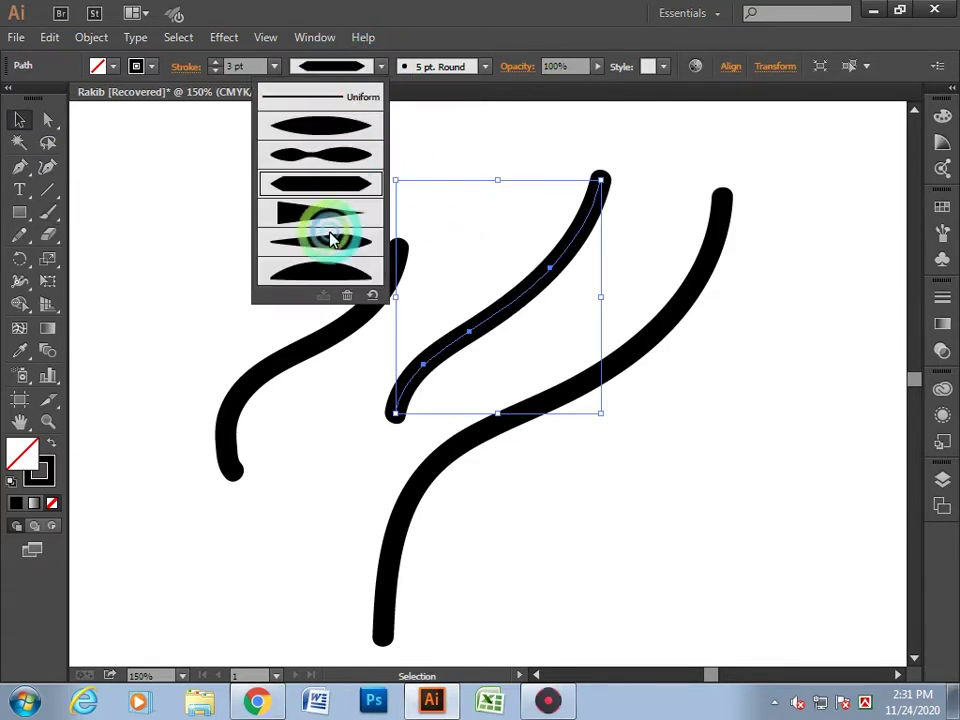
click(328, 232)
click(310, 248)
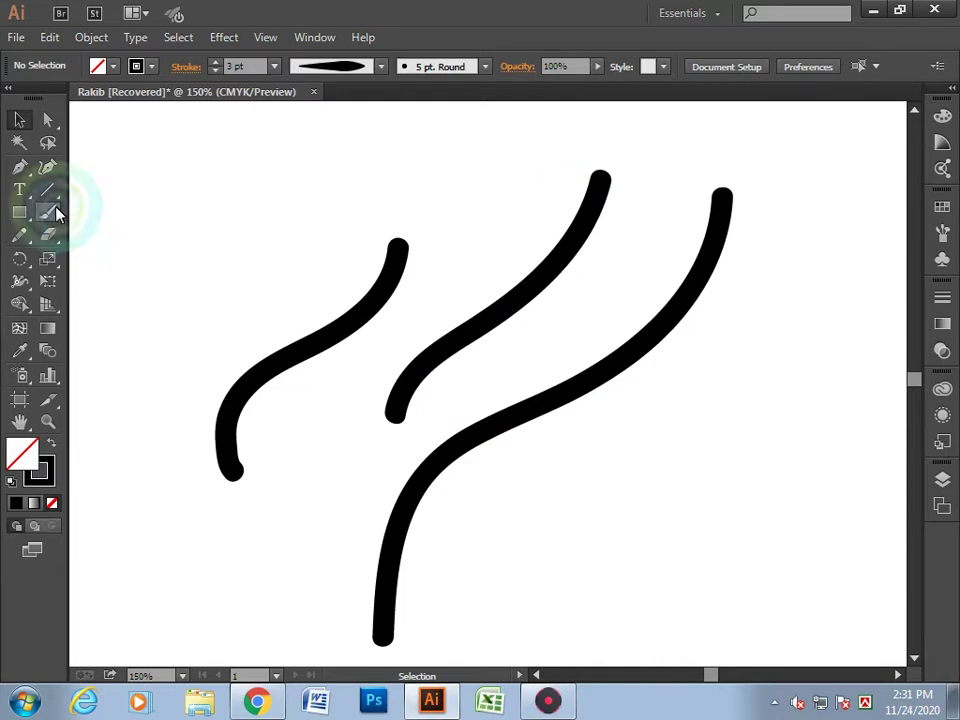
- Reset the middle stroke to uniform width, then apply another tapered profile
click(503, 285)
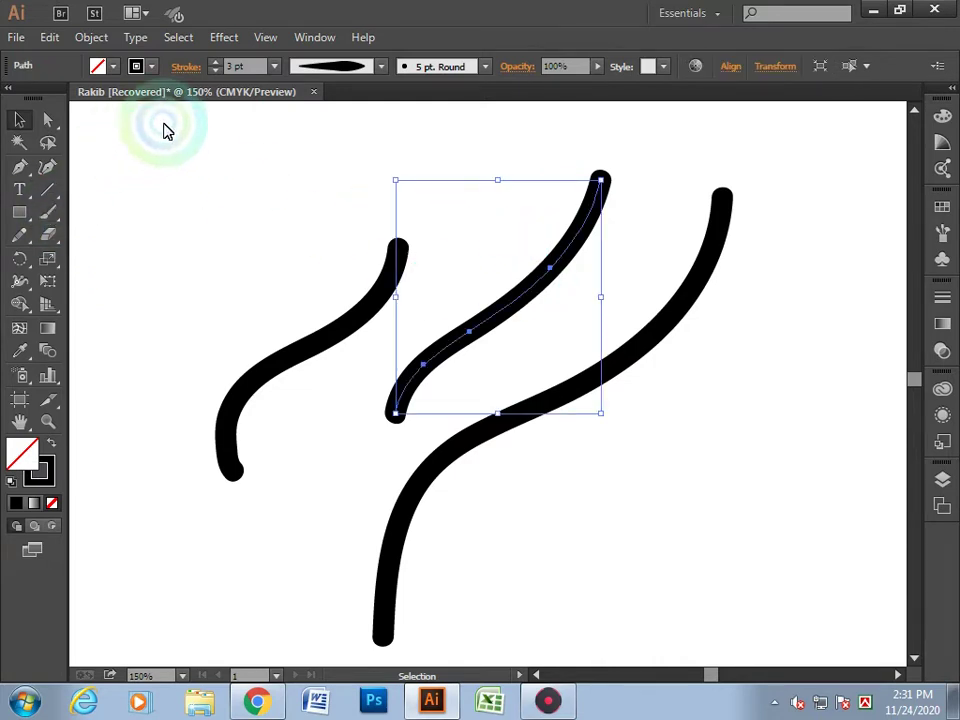
click(381, 66)
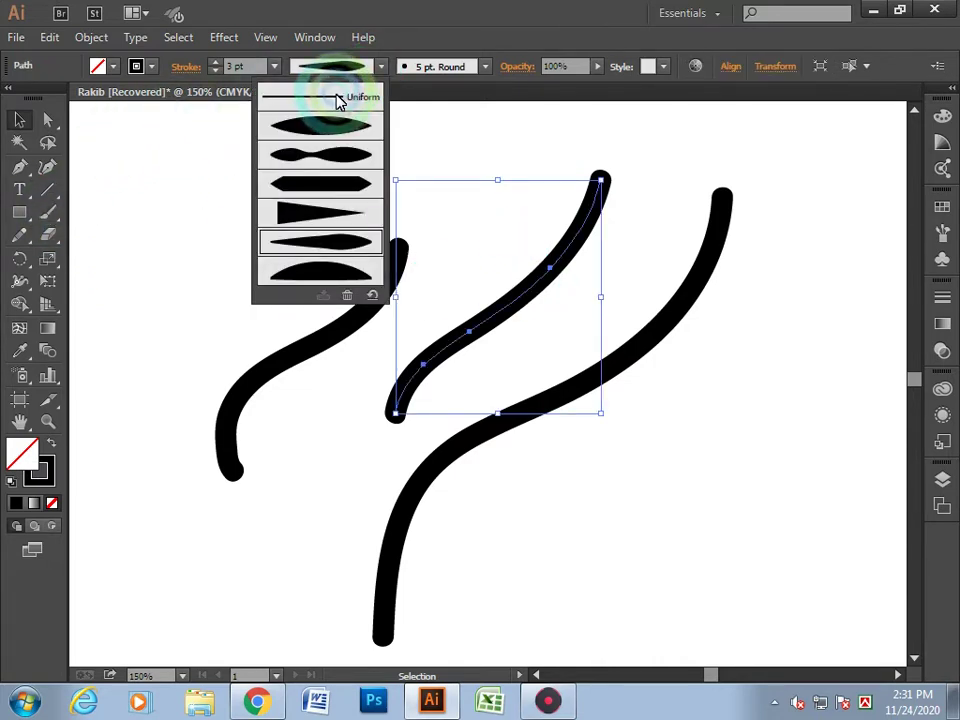
click(338, 105)
click(381, 66)
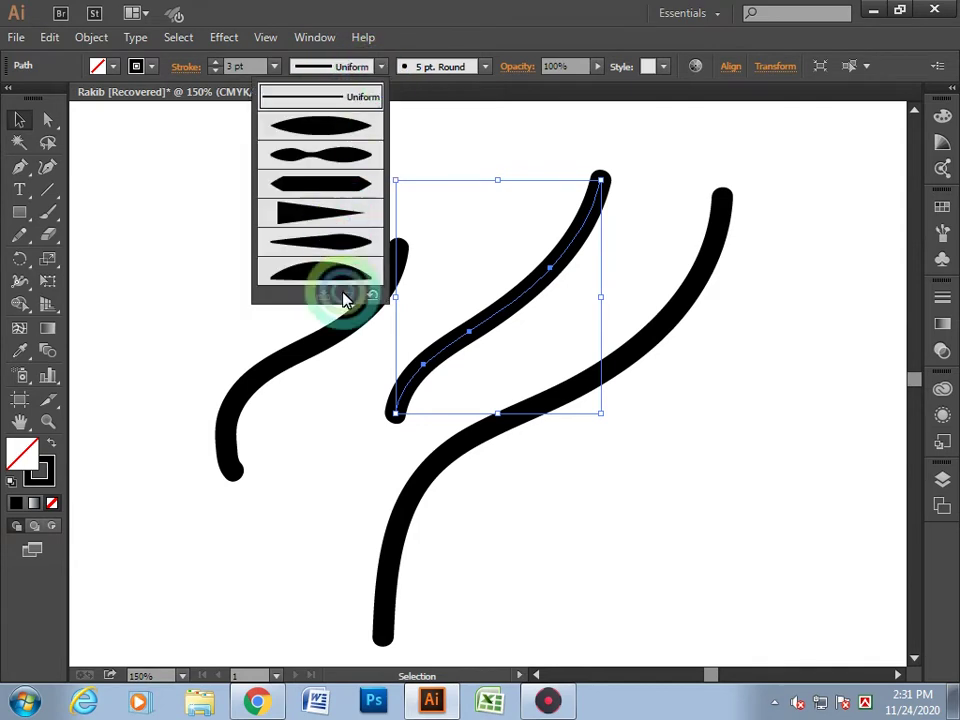
scroll(350, 295, down, 3)
click(366, 276)
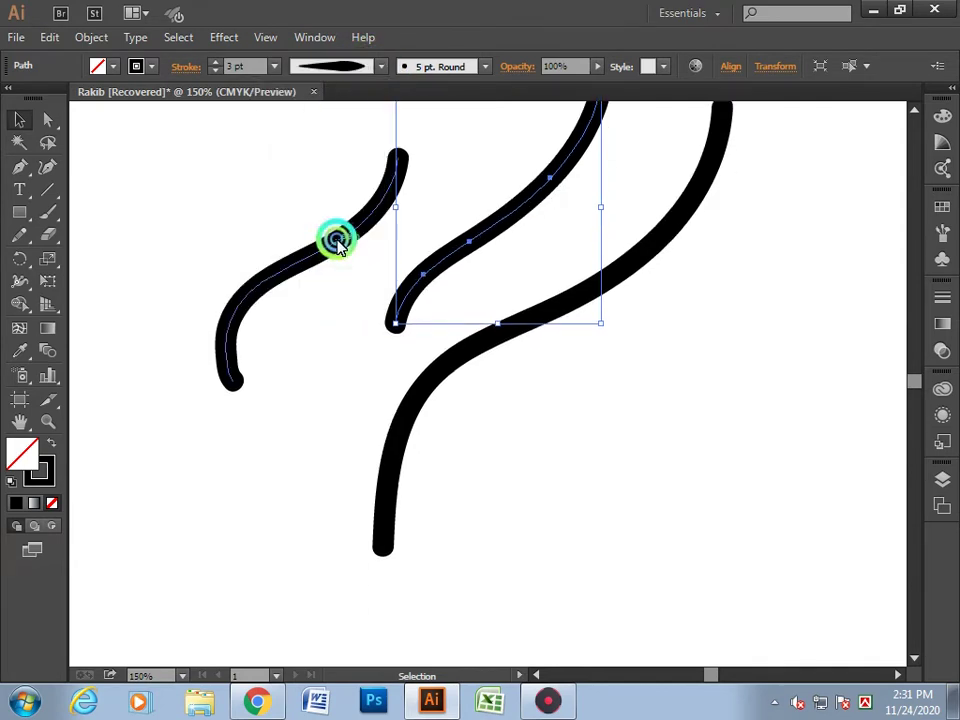
click(707, 486)
scroll(757, 459, up, 5)
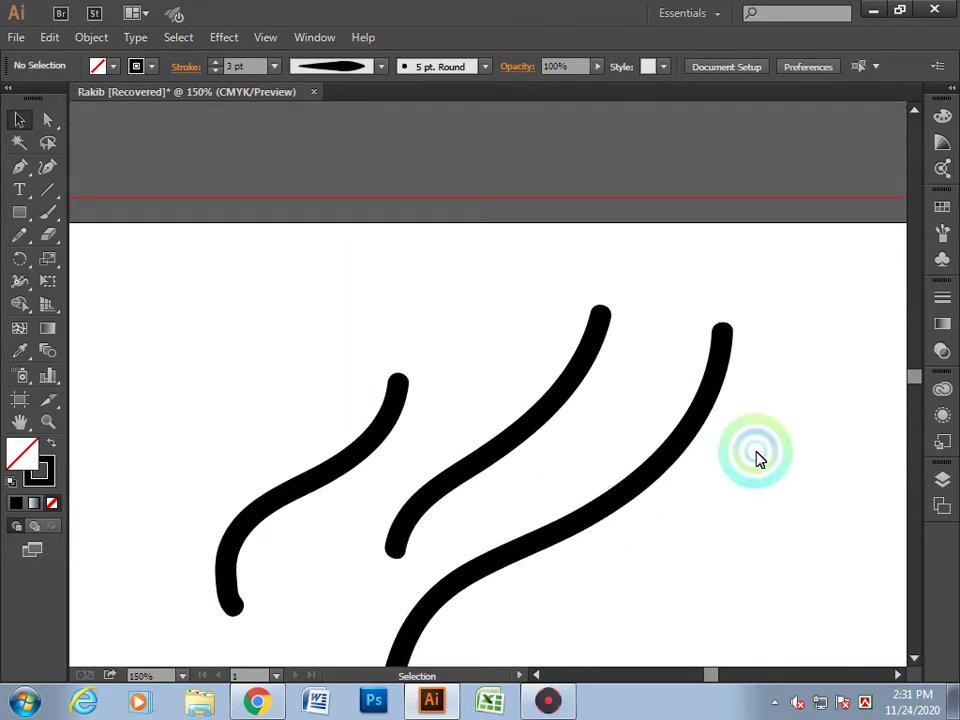
- Give the middle curve a 1 pt stroke
click(513, 443)
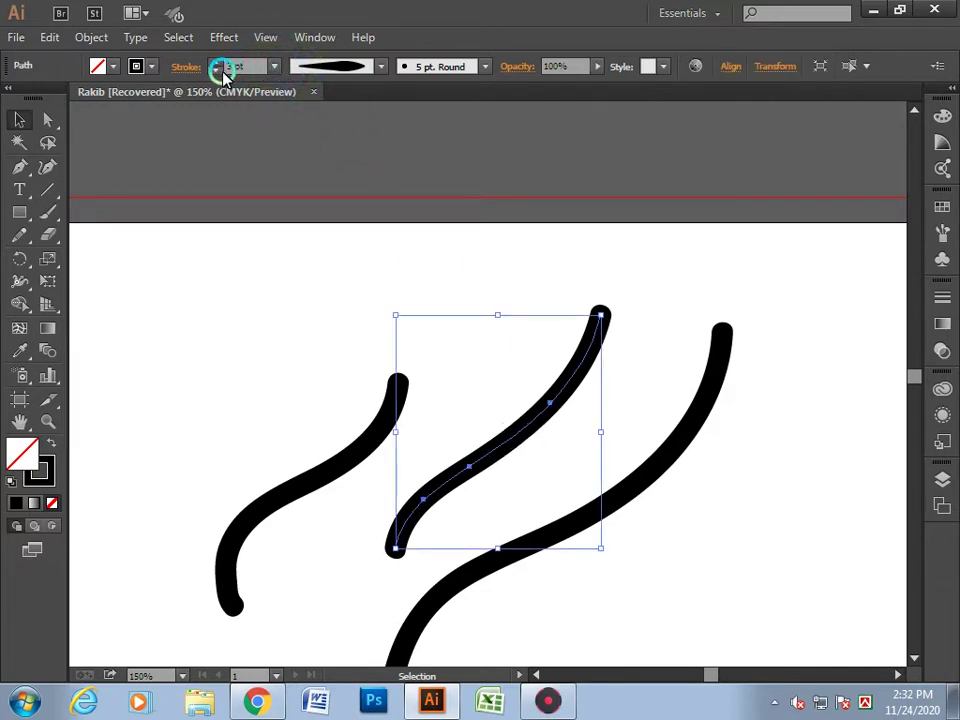
click(220, 76)
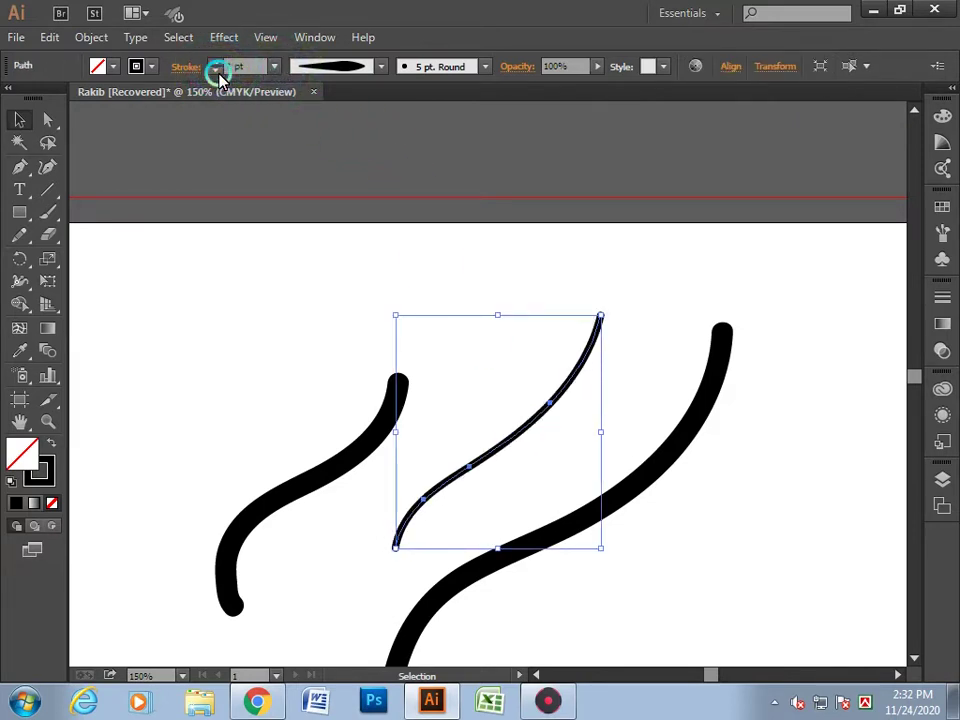
click(220, 76)
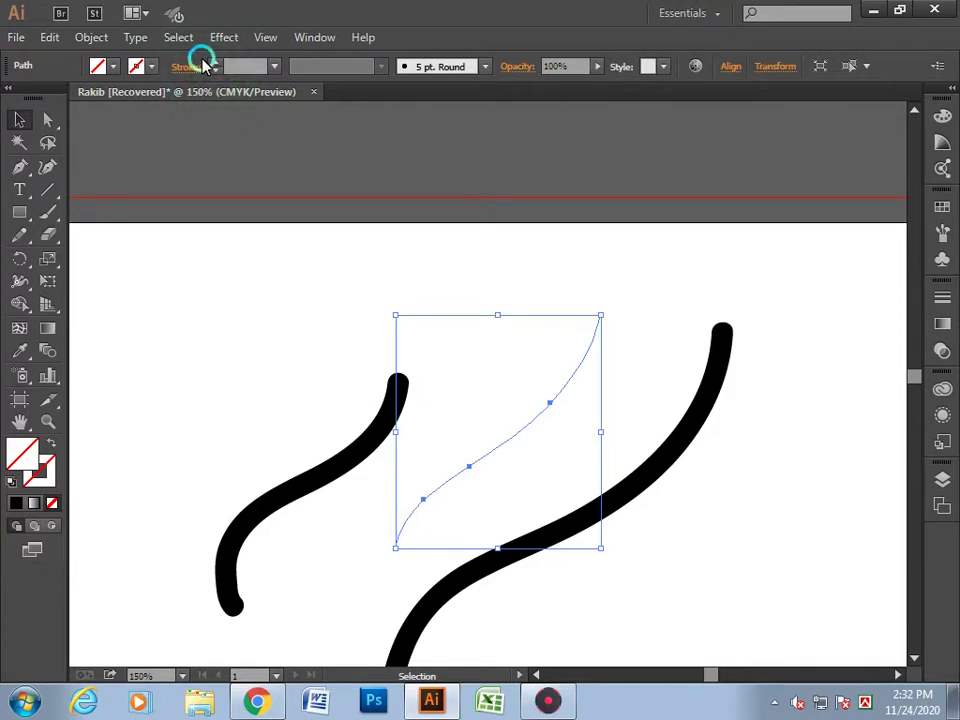
click(214, 61)
click(326, 270)
click(560, 343)
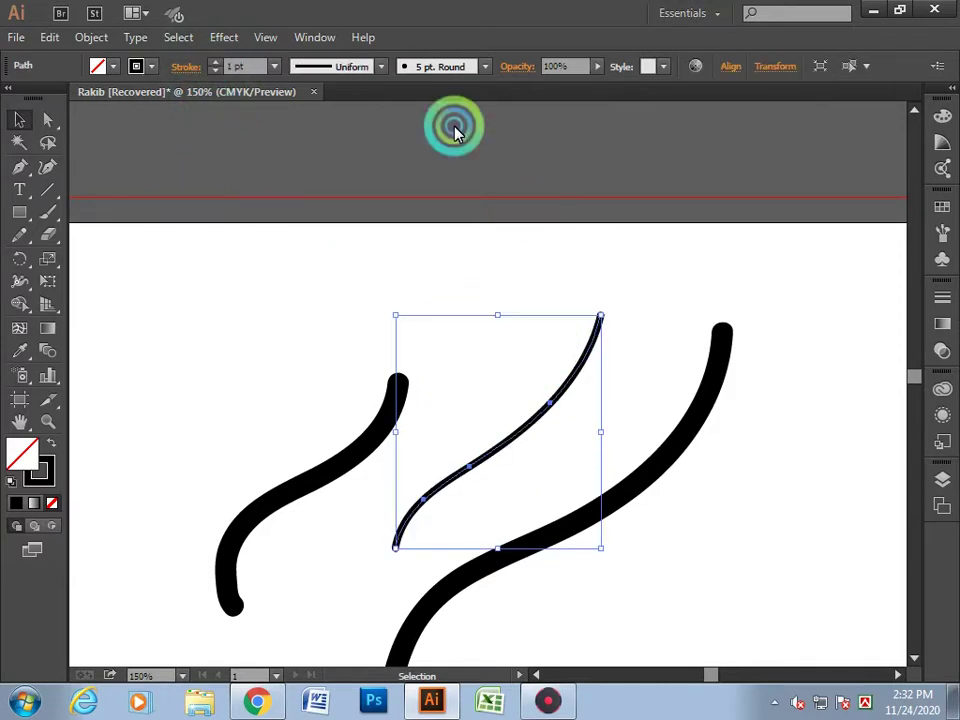
- Apply a tapered variable width profile to the 1 pt middle curve, then show the brush list
click(381, 66)
click(335, 202)
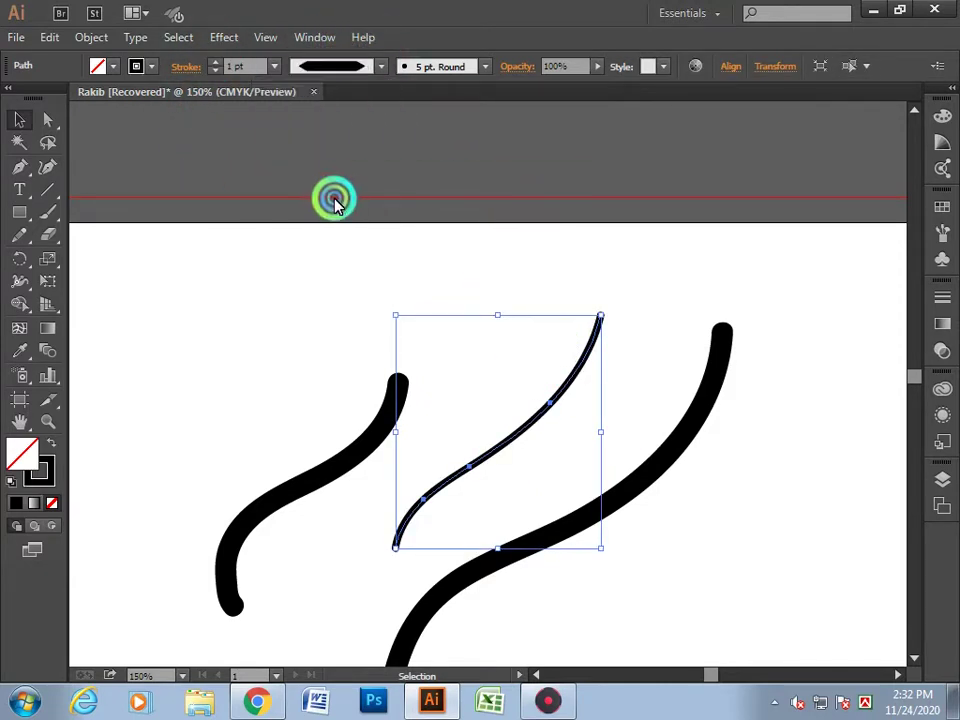
click(336, 64)
click(321, 238)
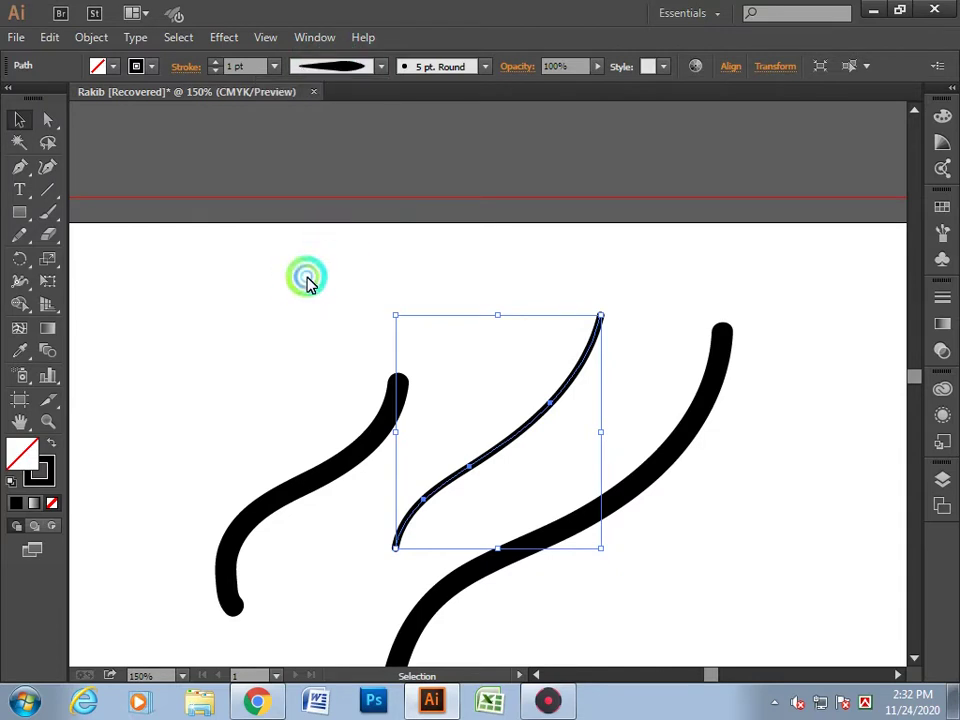
click(307, 283)
click(529, 422)
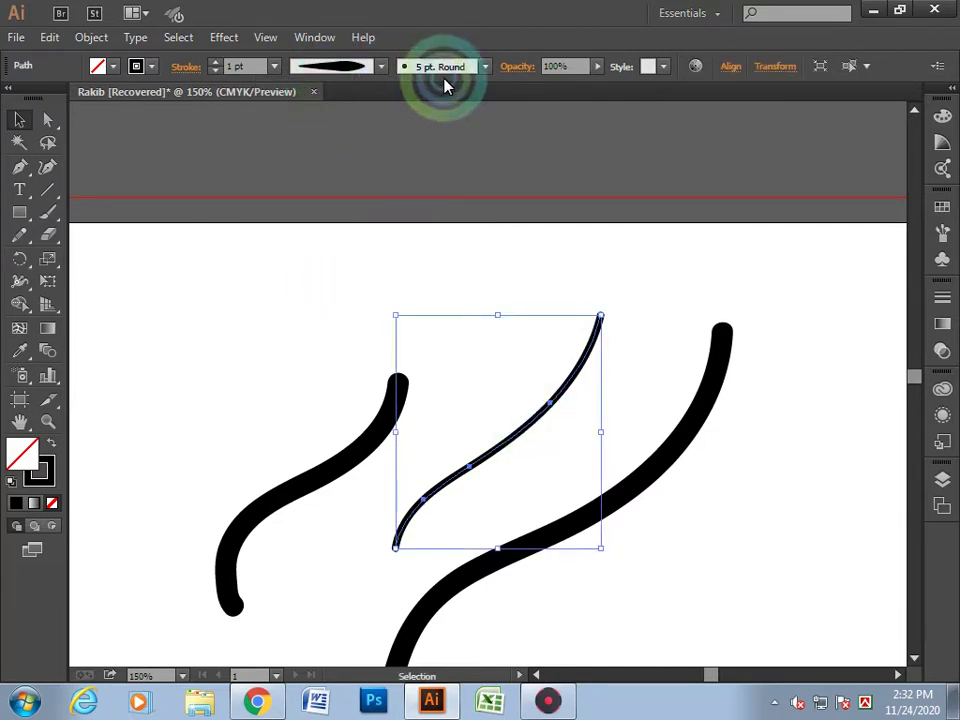
click(484, 66)
- Apply the charcoal brush to the middle curve and deselect it
drag(484, 129, 483, 140)
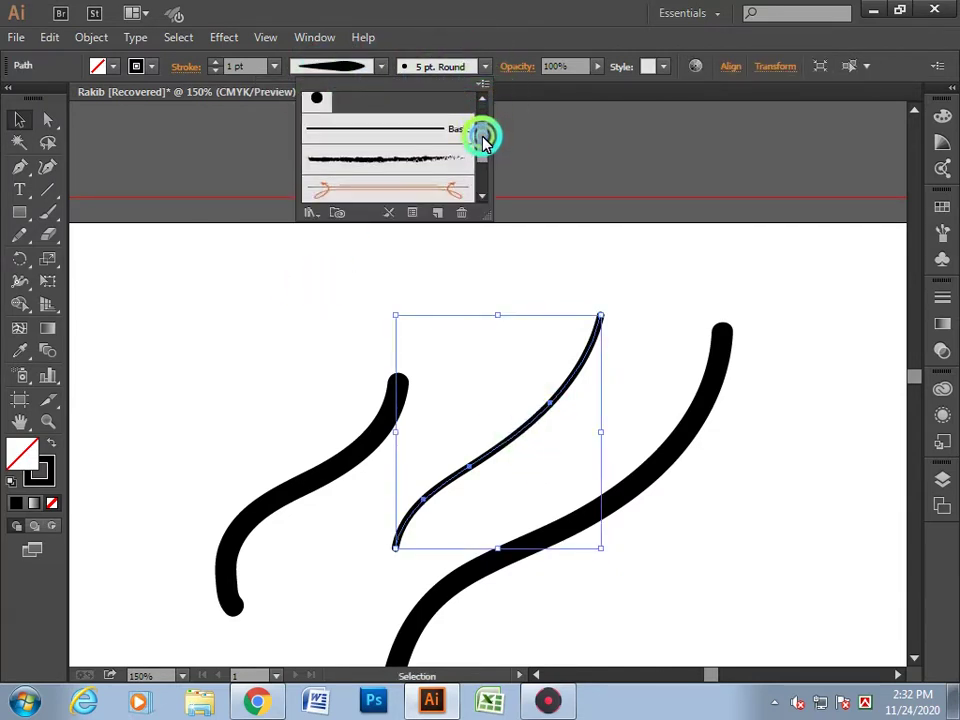
click(420, 140)
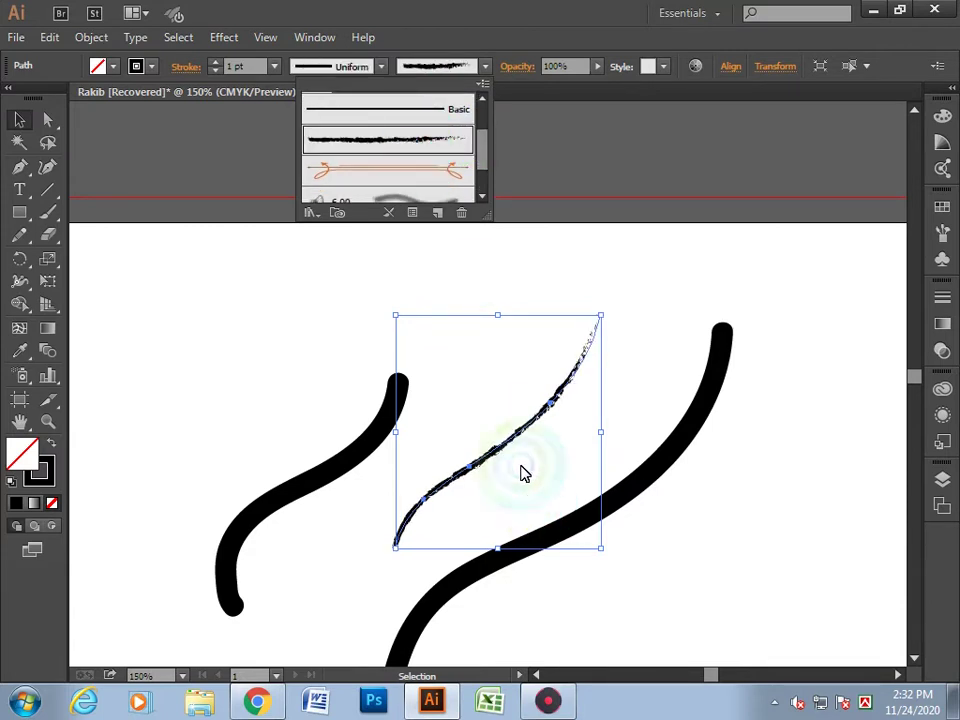
click(658, 410)
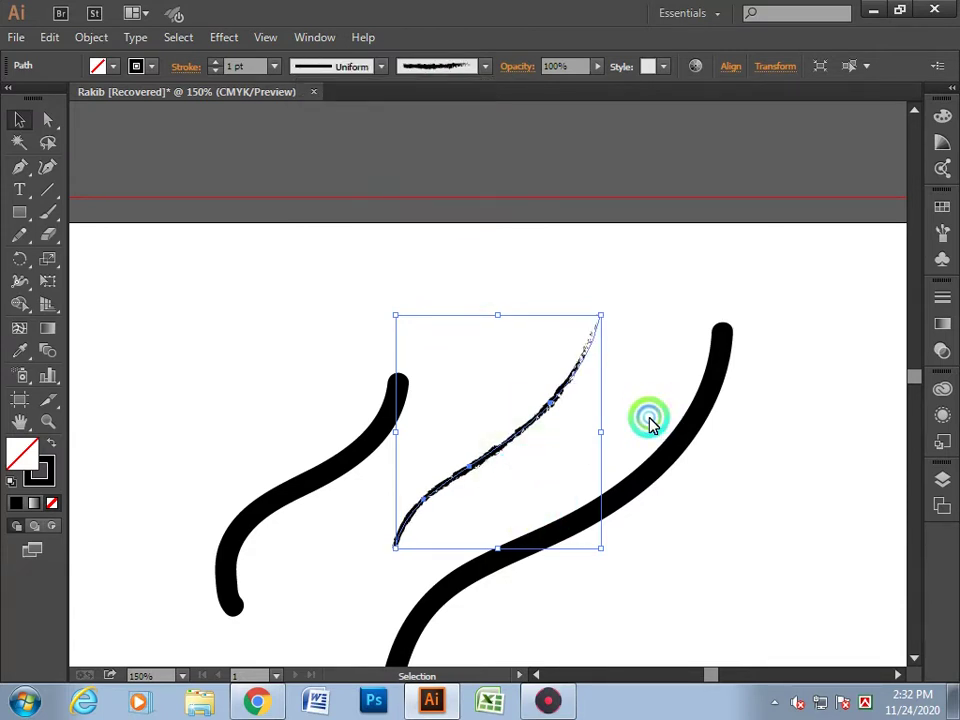
click(503, 450)
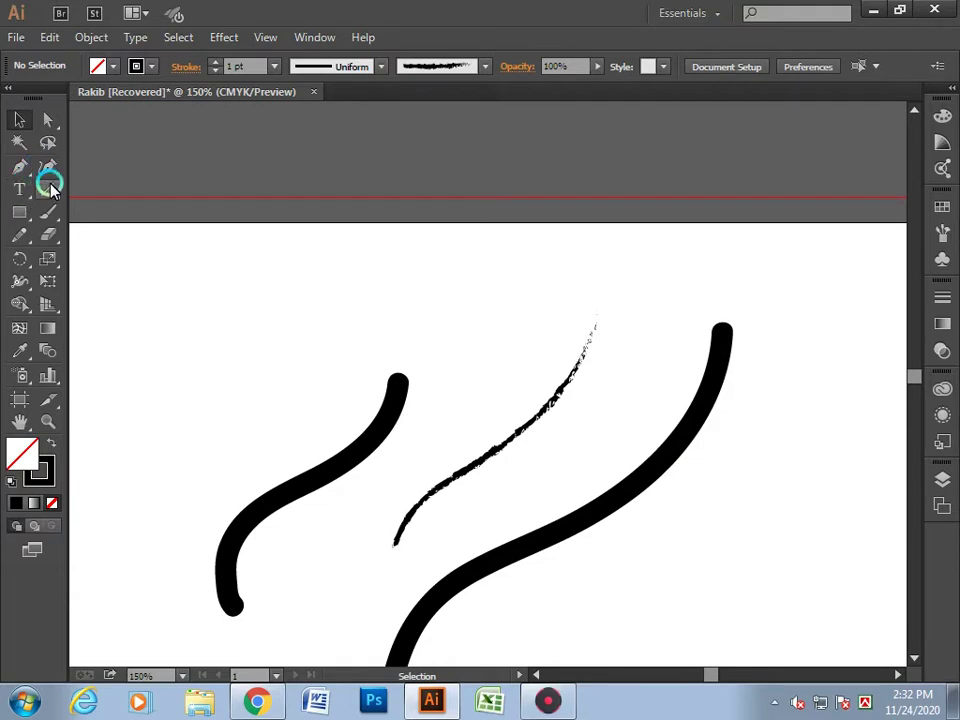
- Paint five charcoal strokes: two thin sweeps upper left, three thick 4 pt strokes right
drag(176, 514, 437, 213)
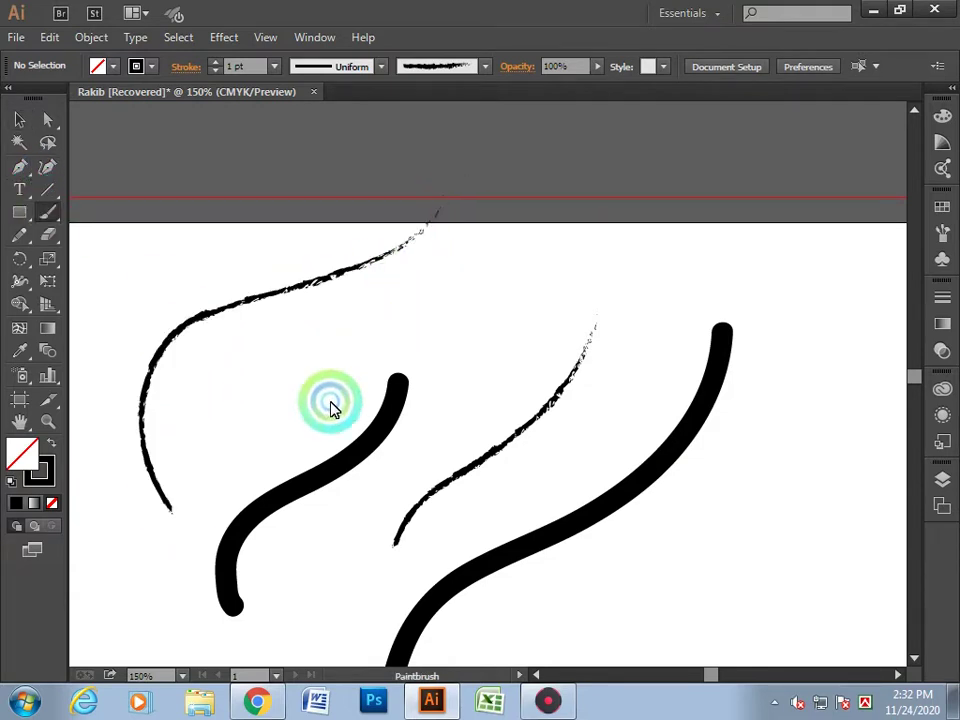
drag(457, 300, 569, 230)
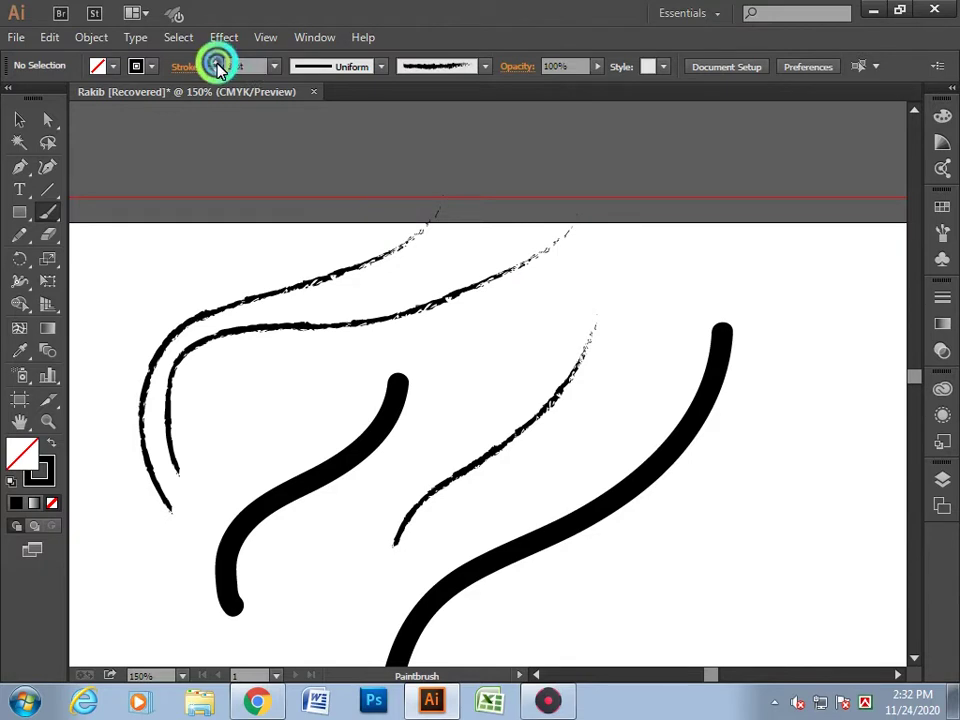
drag(413, 460, 600, 240)
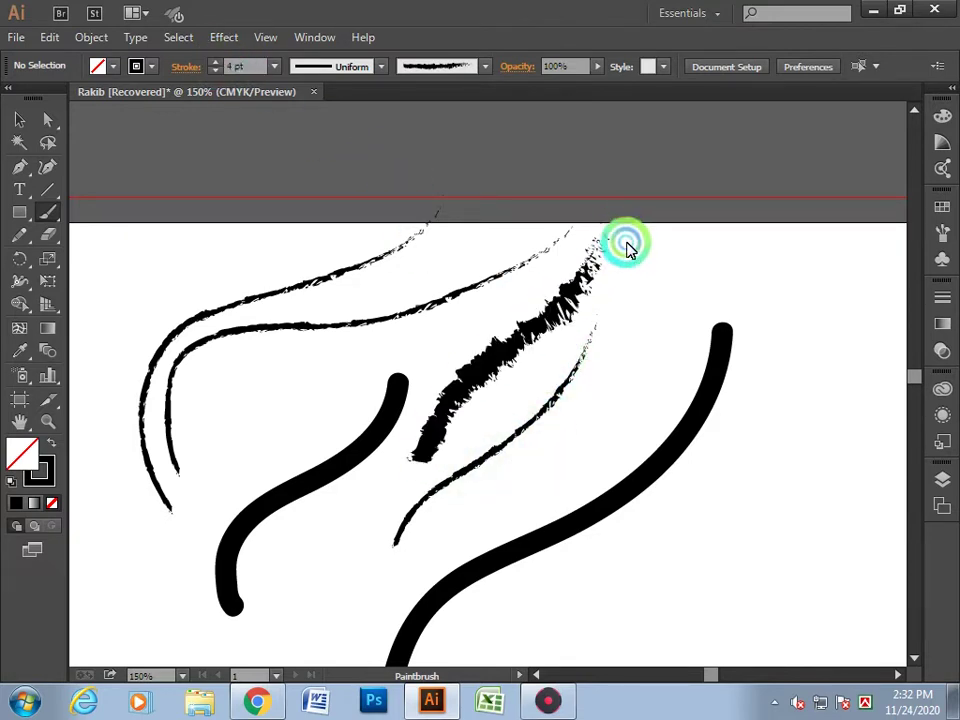
drag(540, 458, 692, 212)
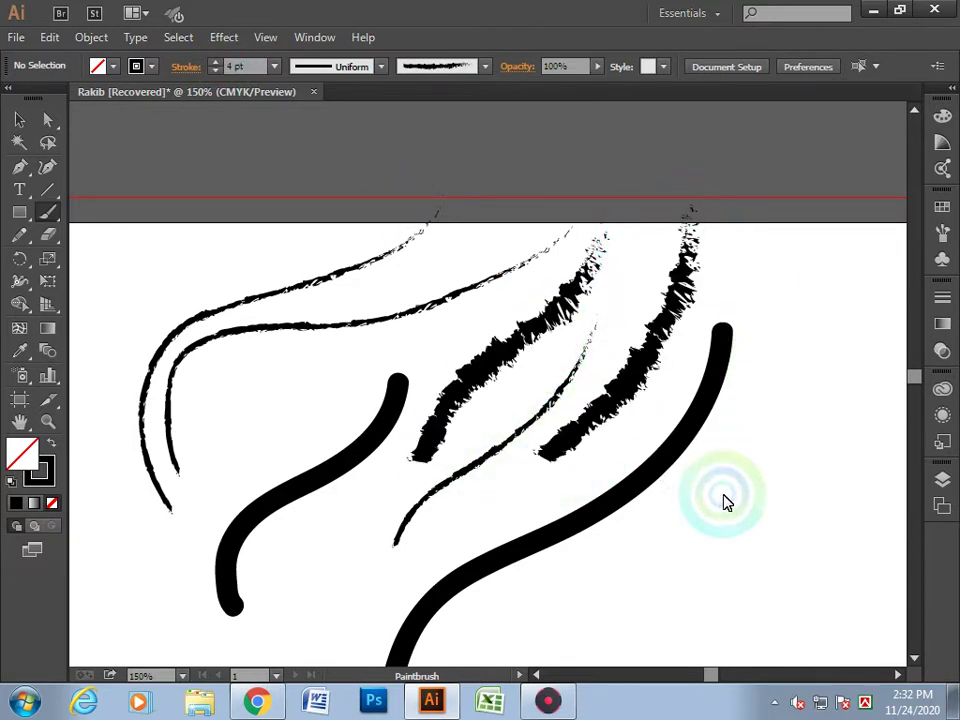
drag(624, 542, 683, 514)
drag(575, 243, 555, 253)
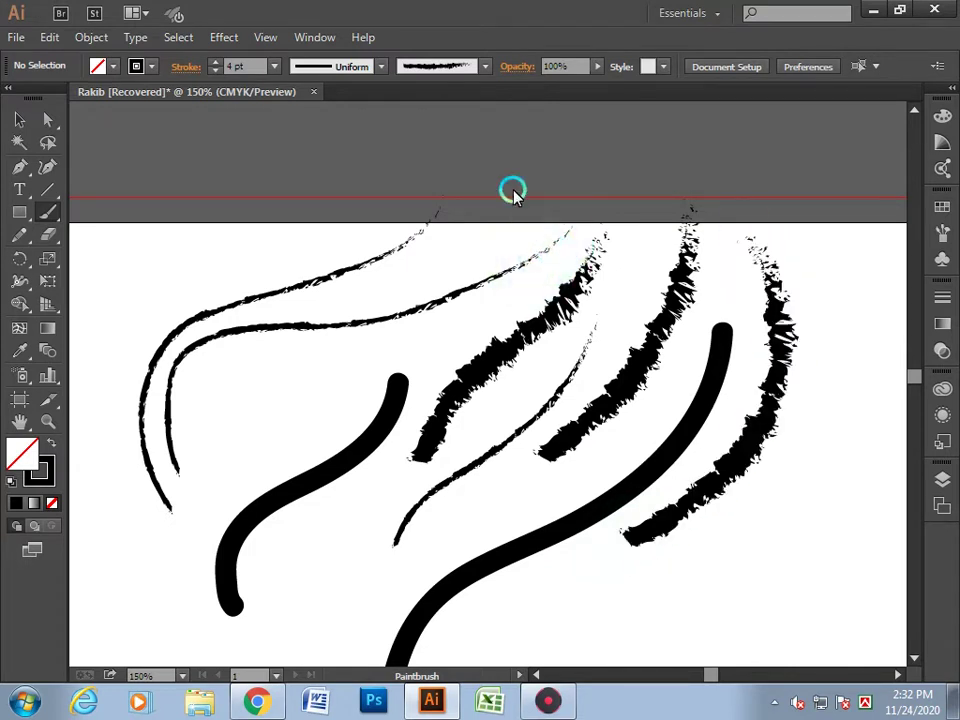
click(480, 64)
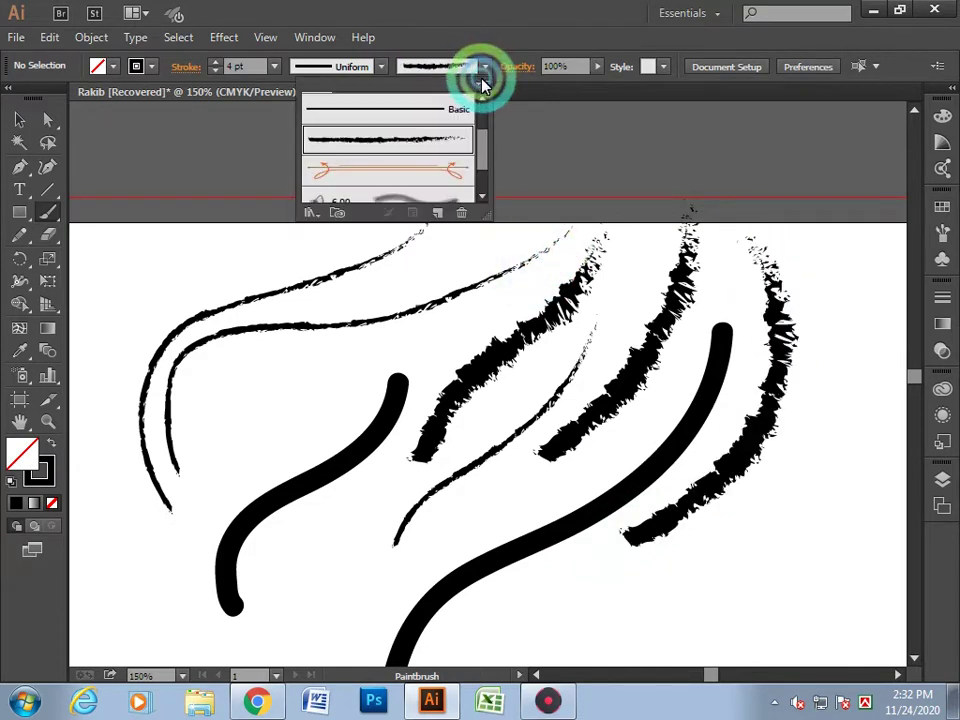
- Choose the orange Divider art brush and accept its Art Brush Options
click(395, 175)
double_click(399, 176)
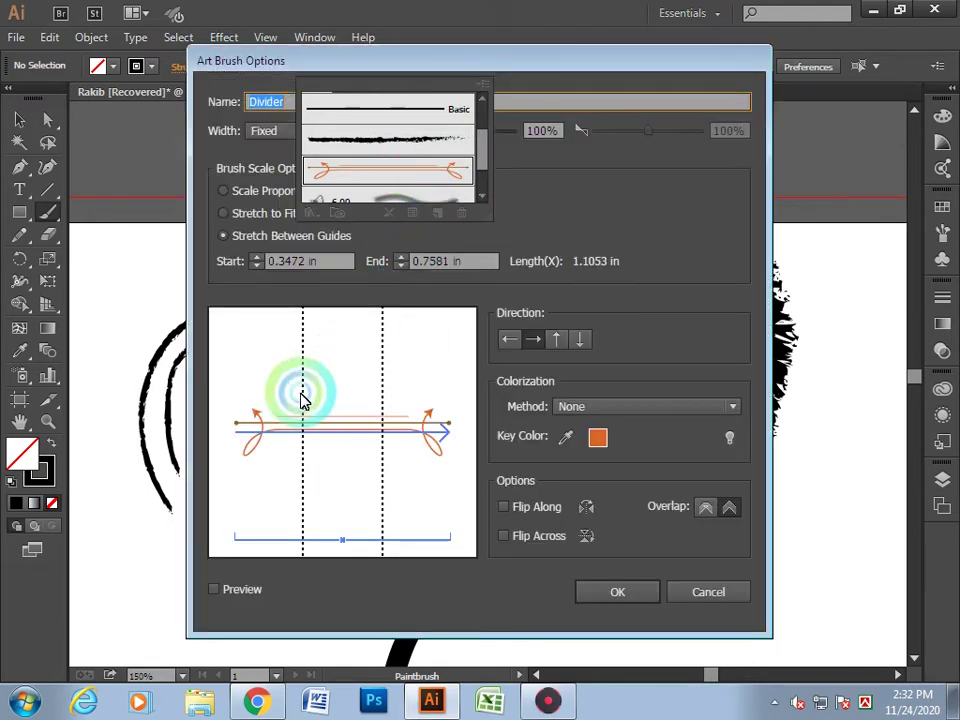
click(622, 594)
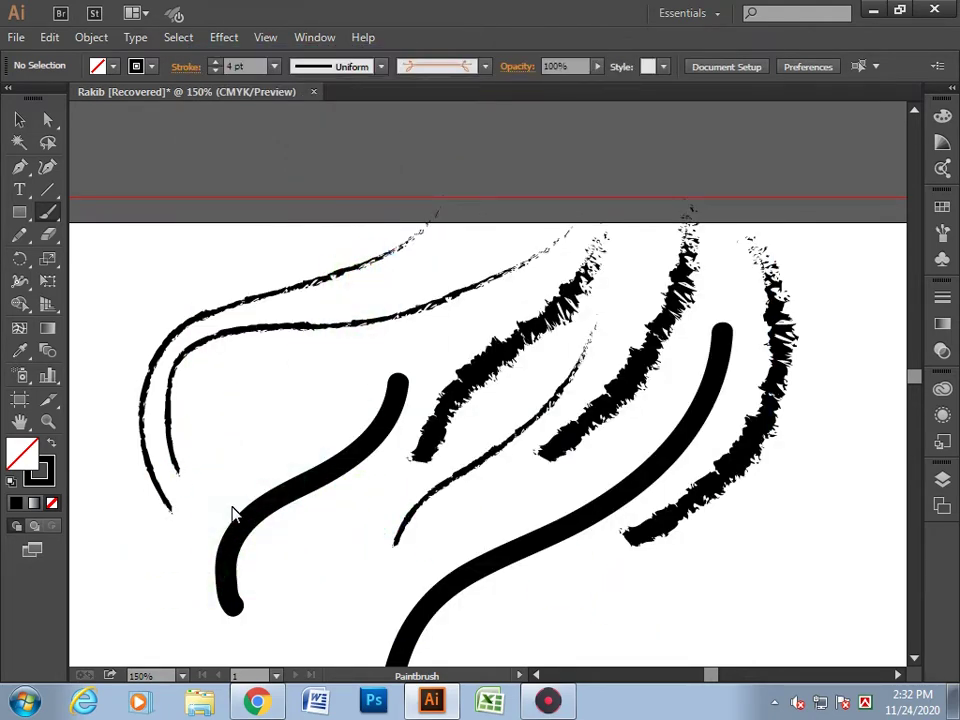
- Paint two orange Divider arrow strokes over the upper-left area
drag(337, 393, 359, 316)
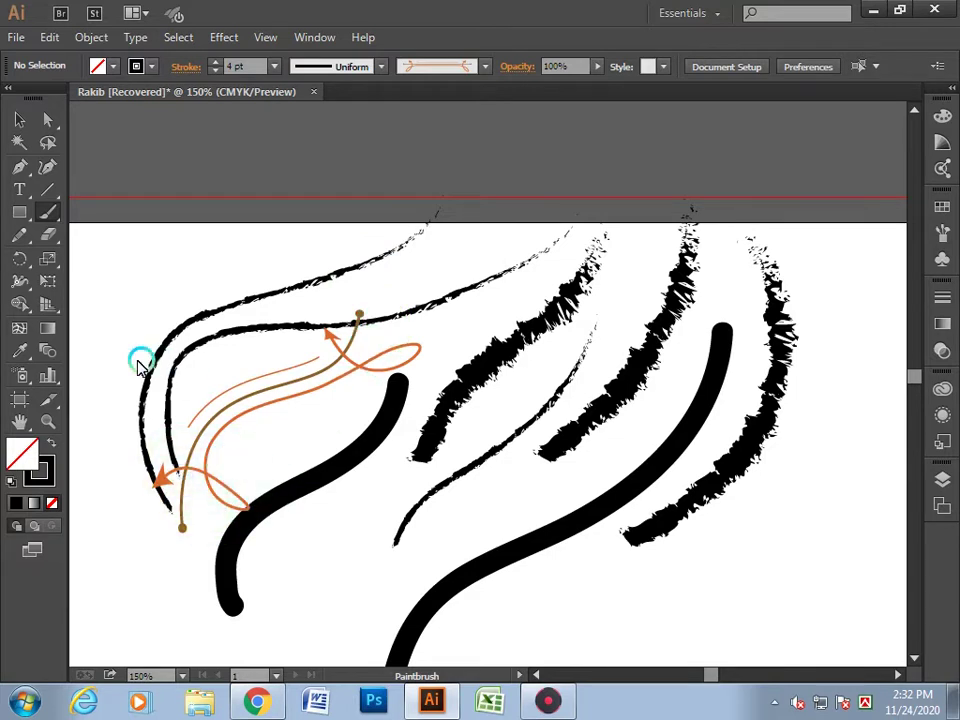
drag(210, 233, 330, 105)
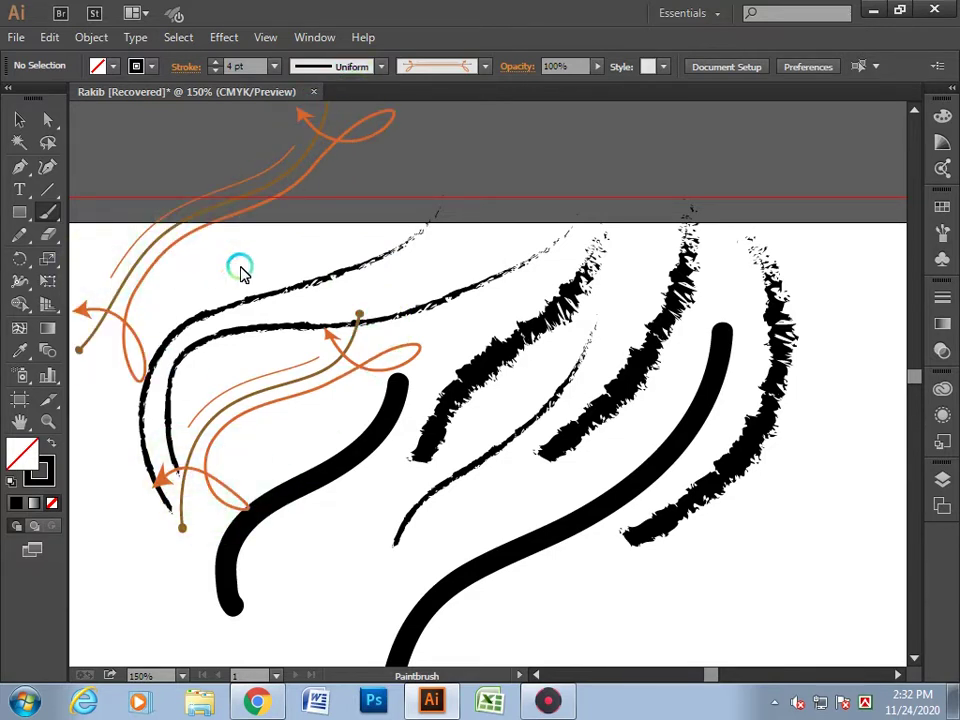
click(476, 68)
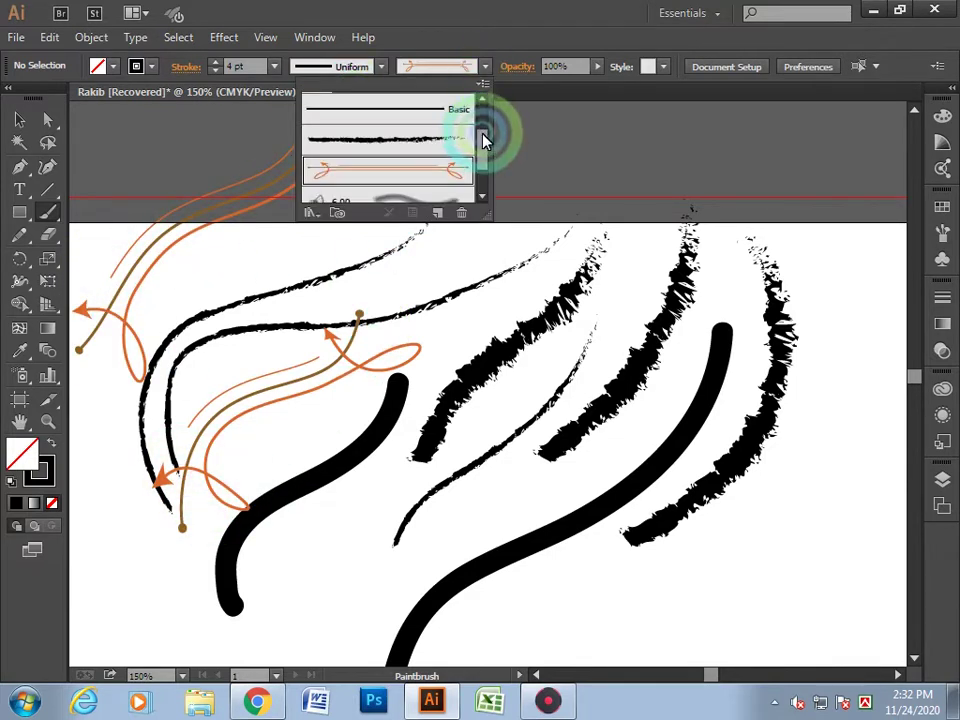
drag(482, 133, 480, 158)
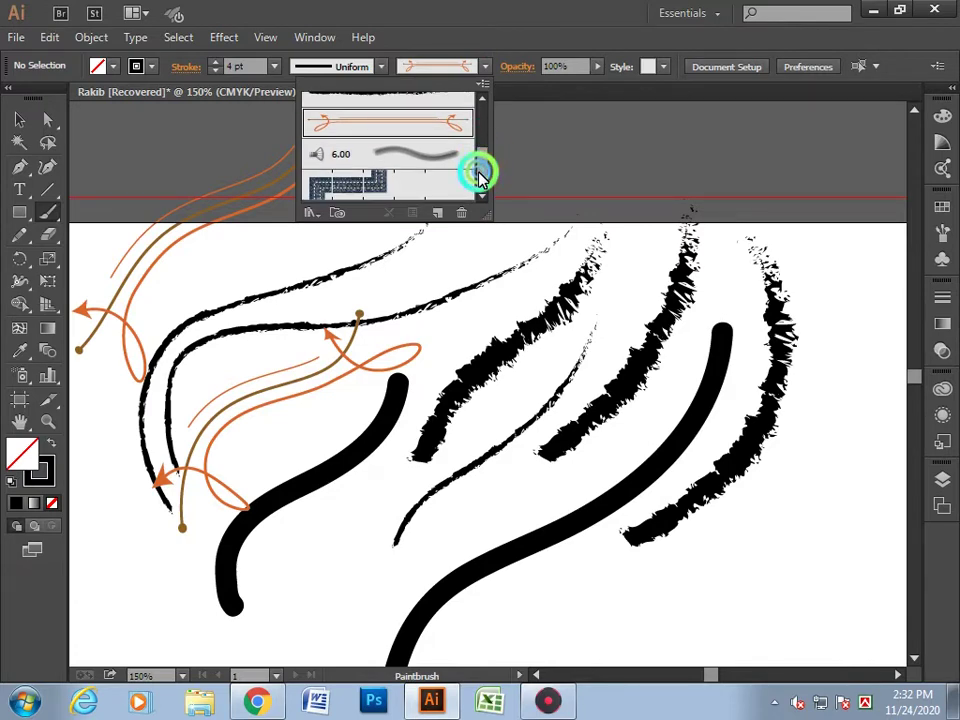
- Select the denim pattern brush and accept its Pattern Brush Options
double_click(364, 188)
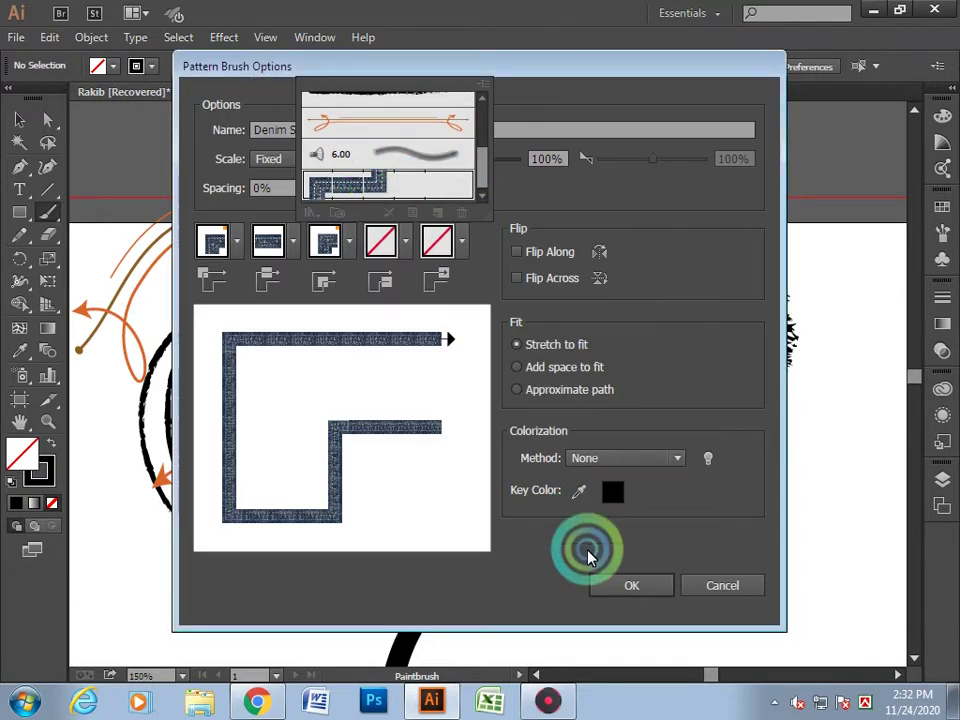
click(615, 587)
scroll(535, 505, down, 5)
scroll(540, 450, down, 5)
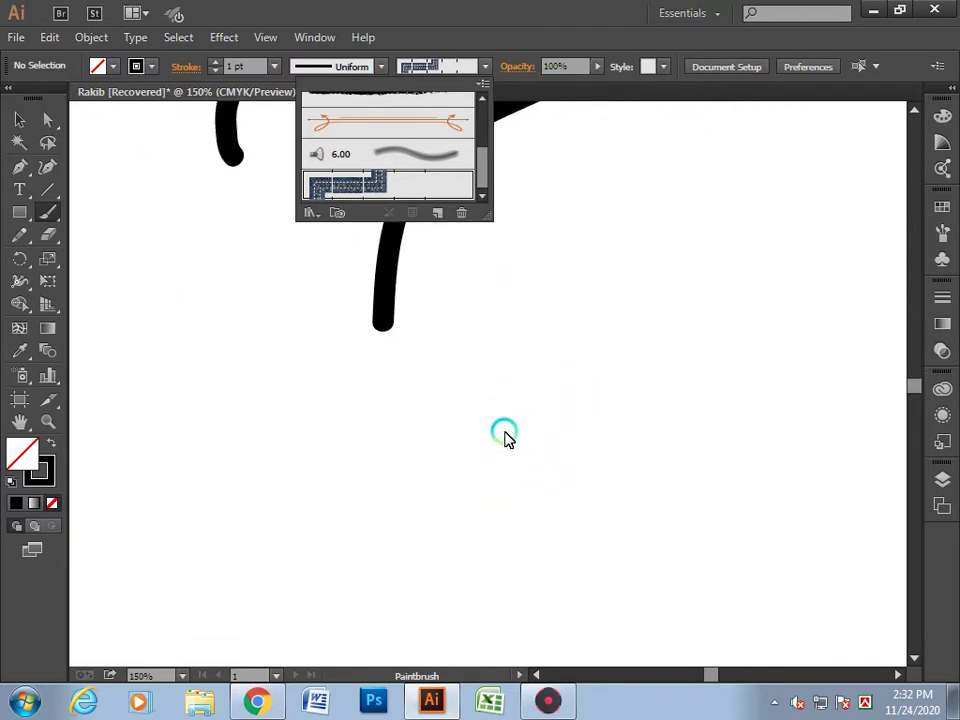
click(462, 462)
click(551, 396)
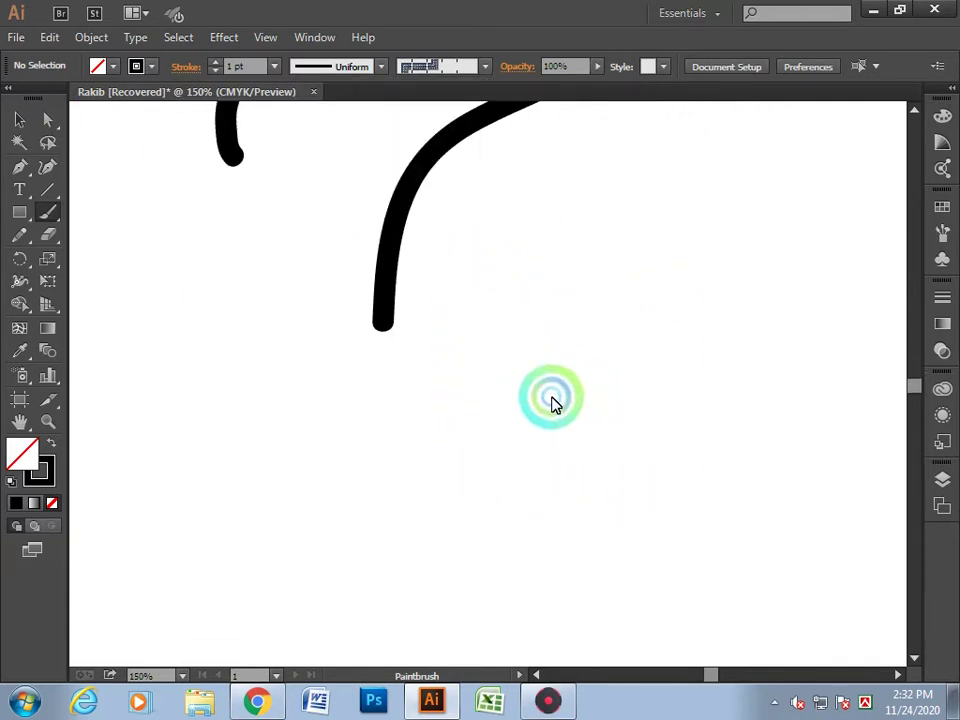
click(422, 386)
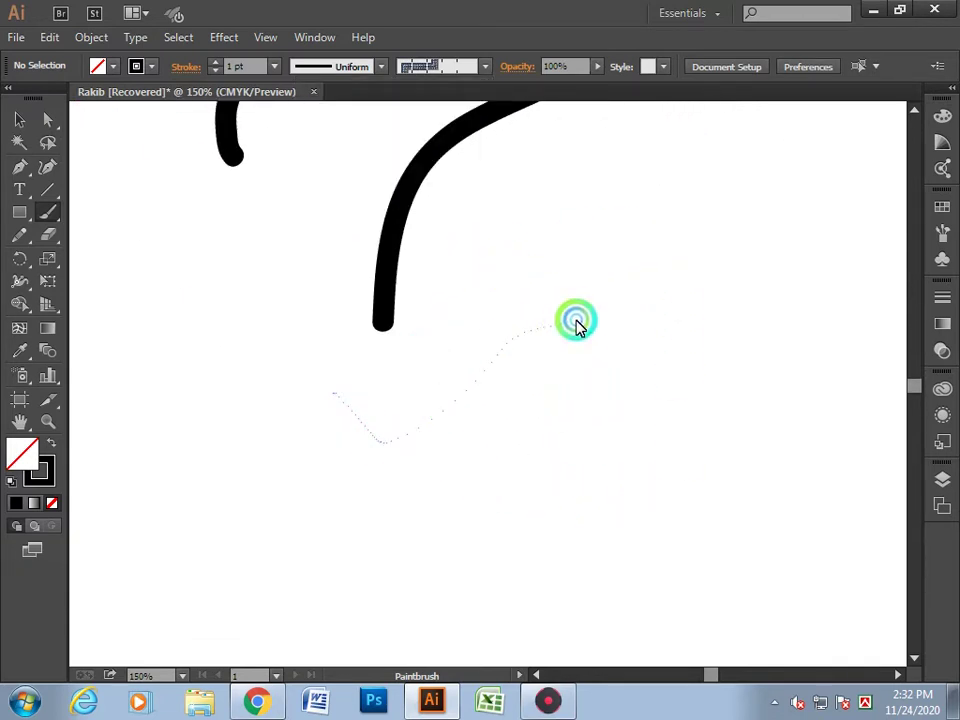
- Paint two denim strokes, then delete them together with the large black curve
drag(576, 325, 576, 325)
drag(687, 230, 687, 231)
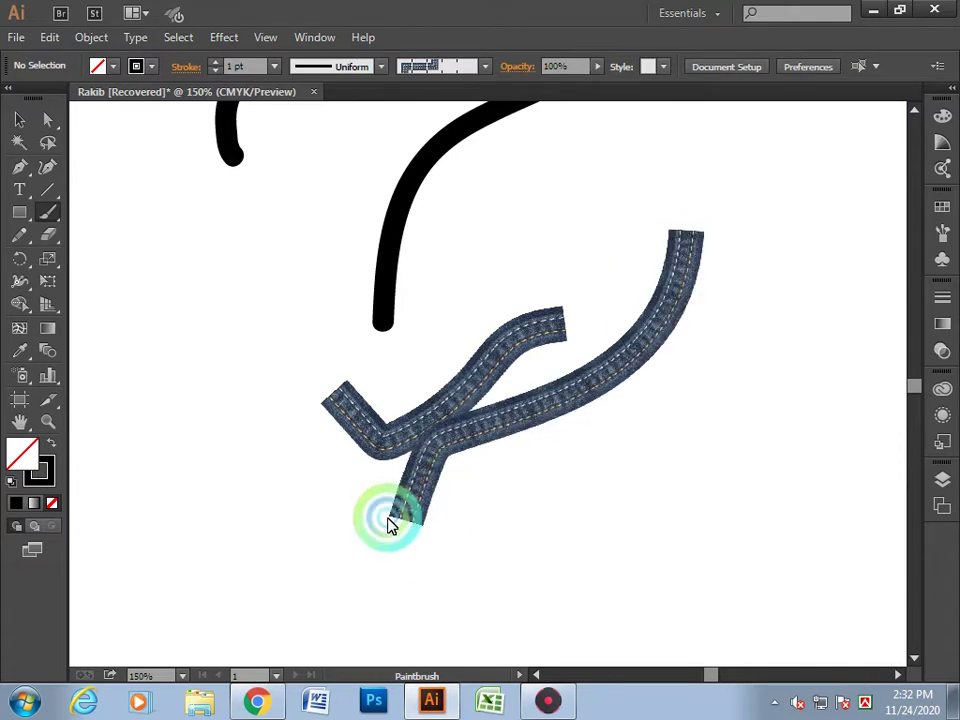
drag(306, 306, 546, 525)
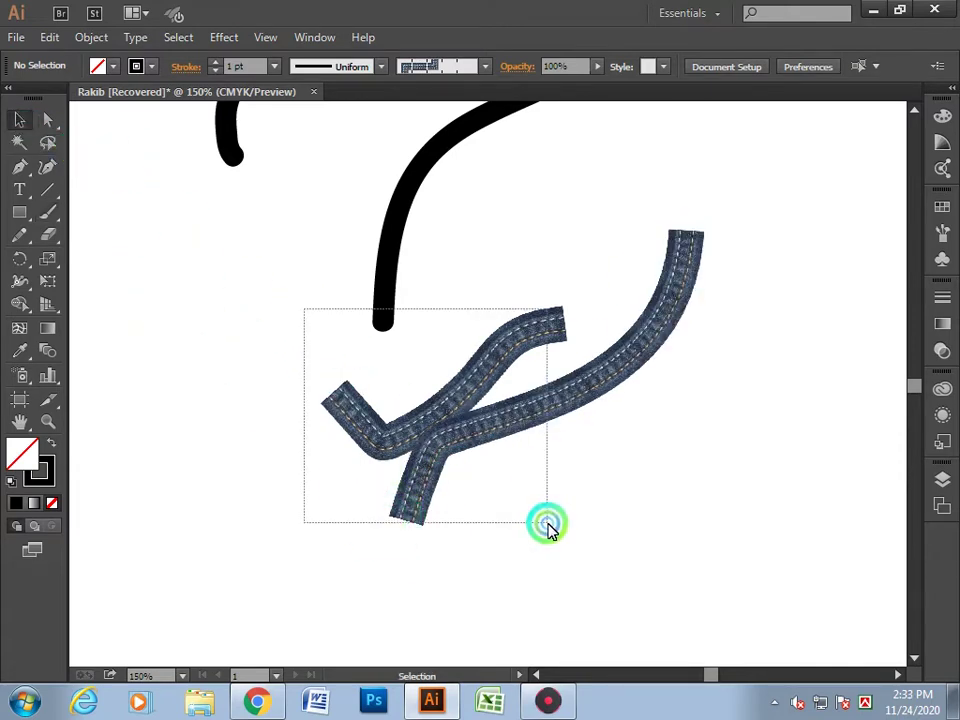
key(Delete)
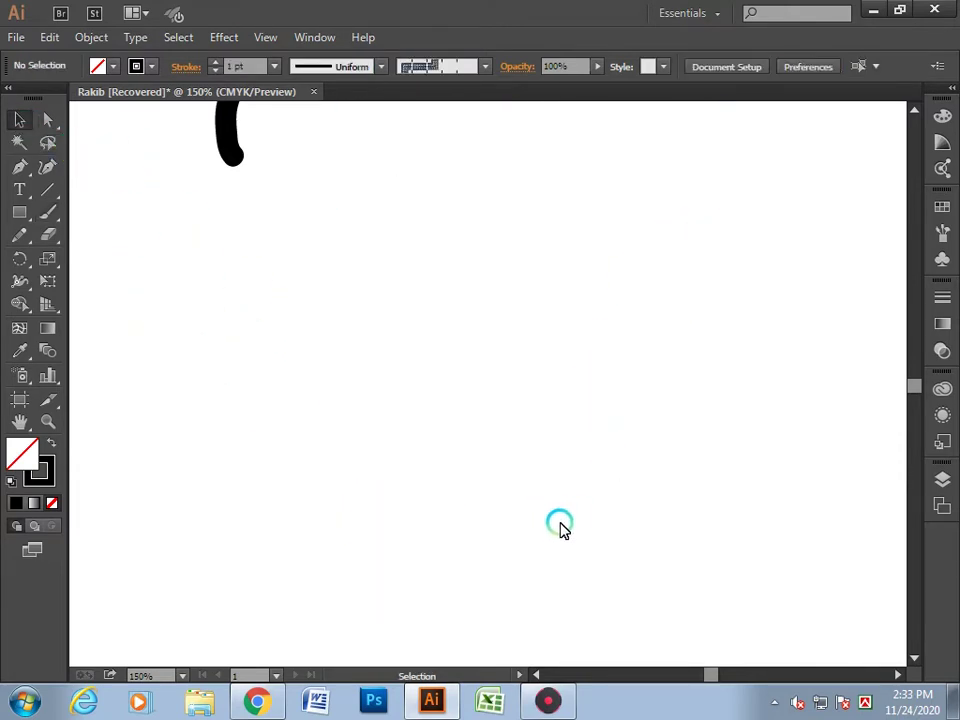
key(ctrl+minus)
key(ctrl+minus)
key(ctrl+minus)
- Marquee-select all remaining black and orange strokes and delete them
scroll(555, 523, up, 1)
drag(376, 250, 713, 505)
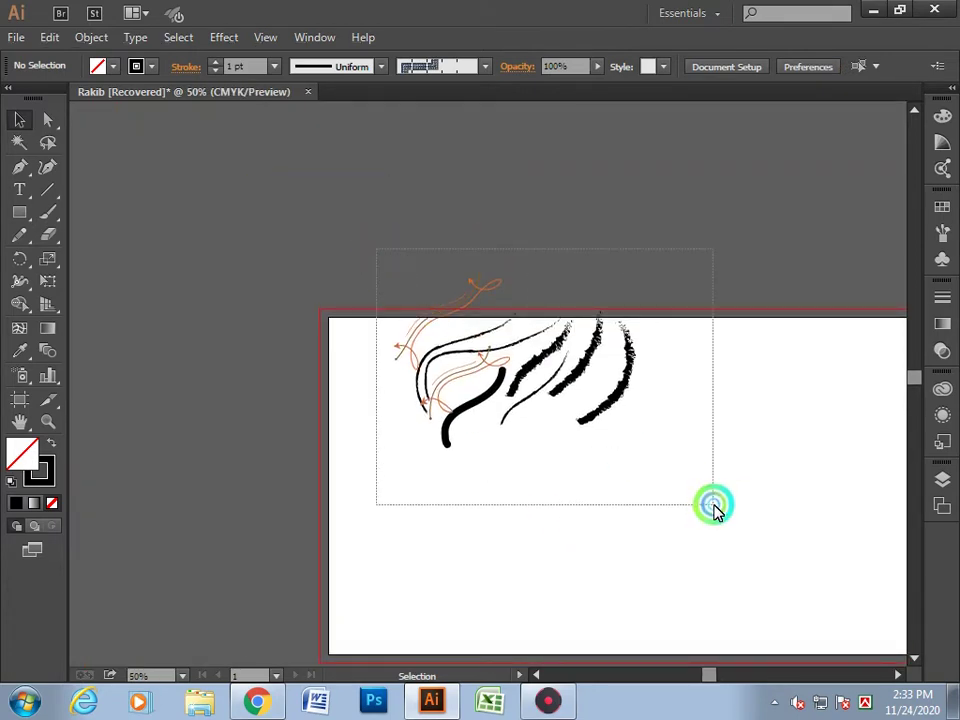
key(Delete)
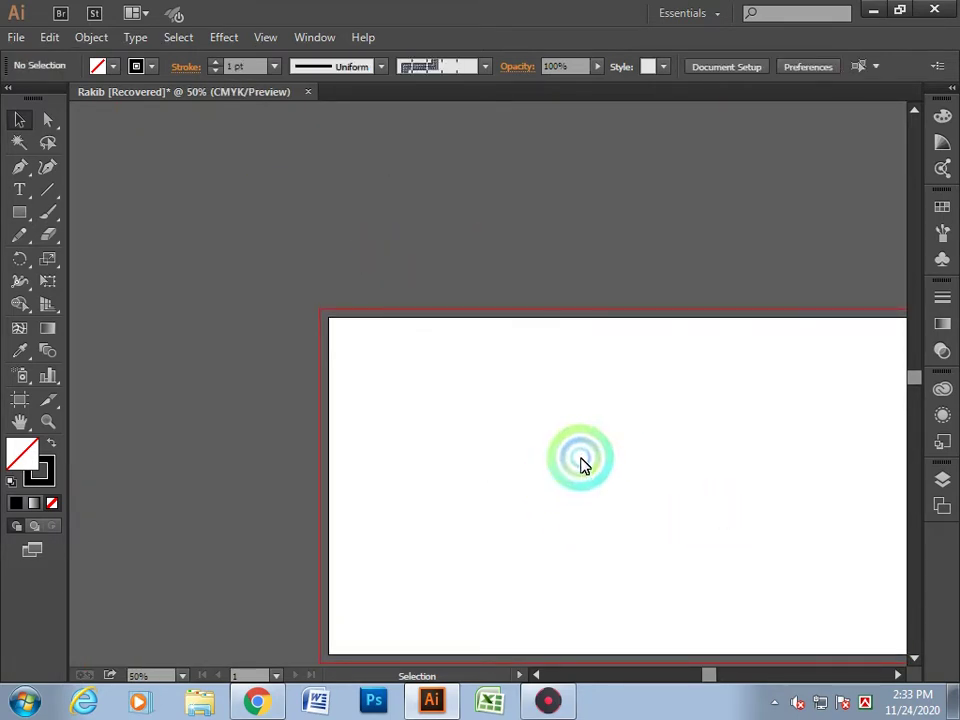
- Make the charcoal brush the current brush again
scroll(604, 430, up, 2)
scroll(600, 428, down, 1)
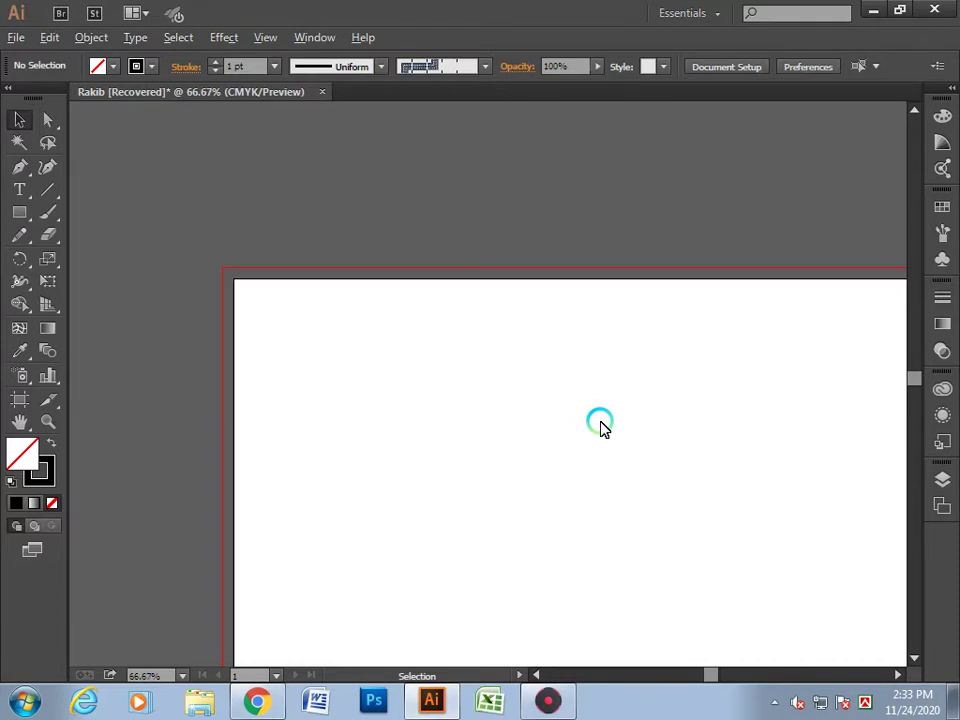
click(485, 66)
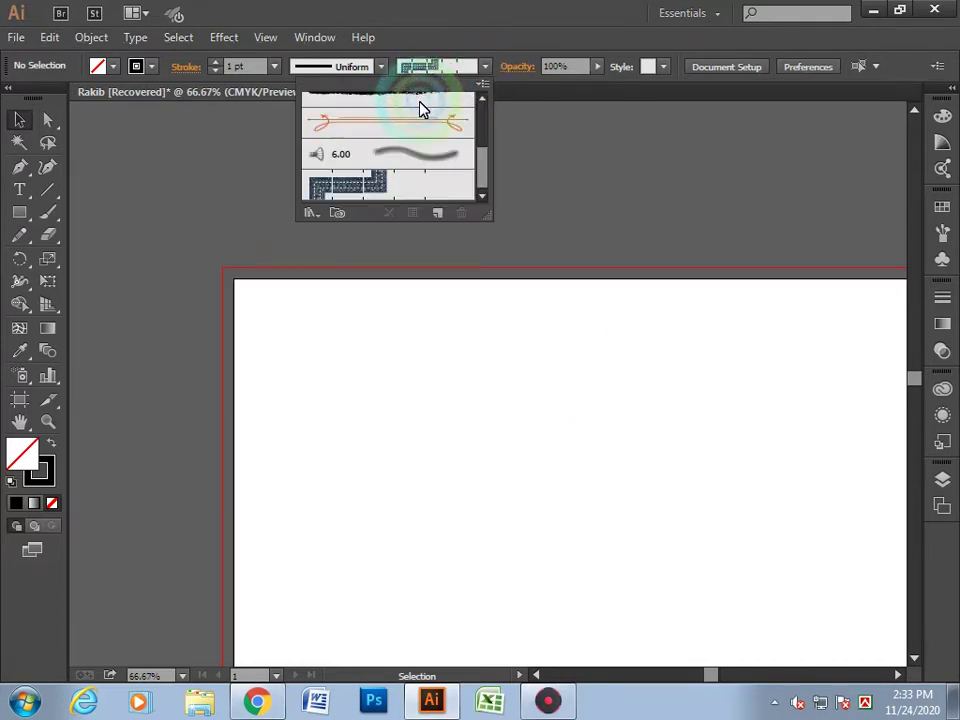
click(419, 101)
click(35, 105)
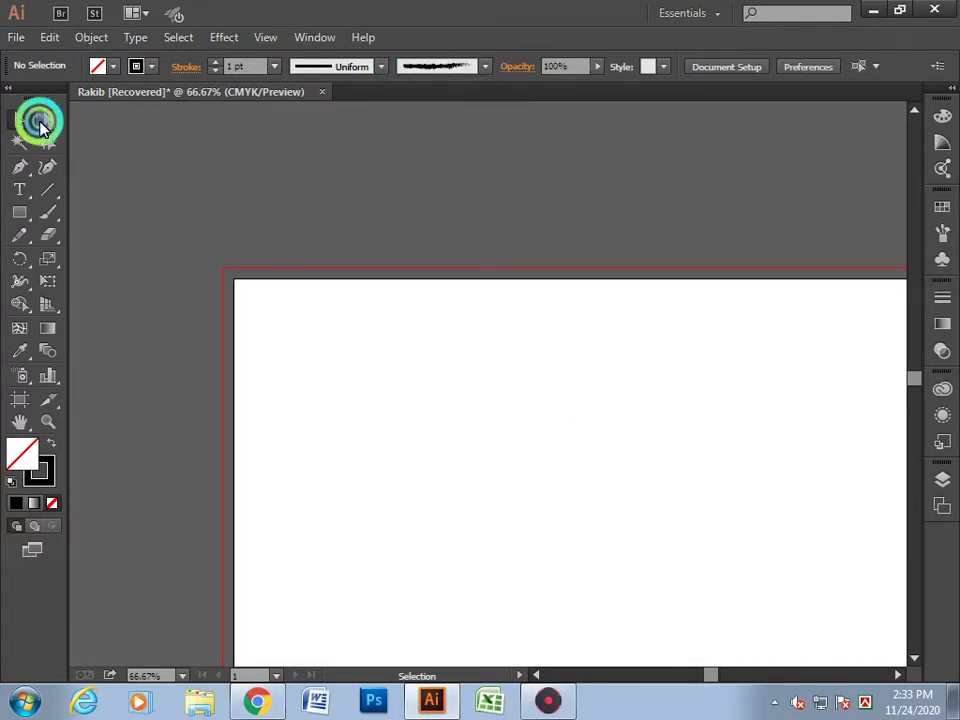
click(22, 187)
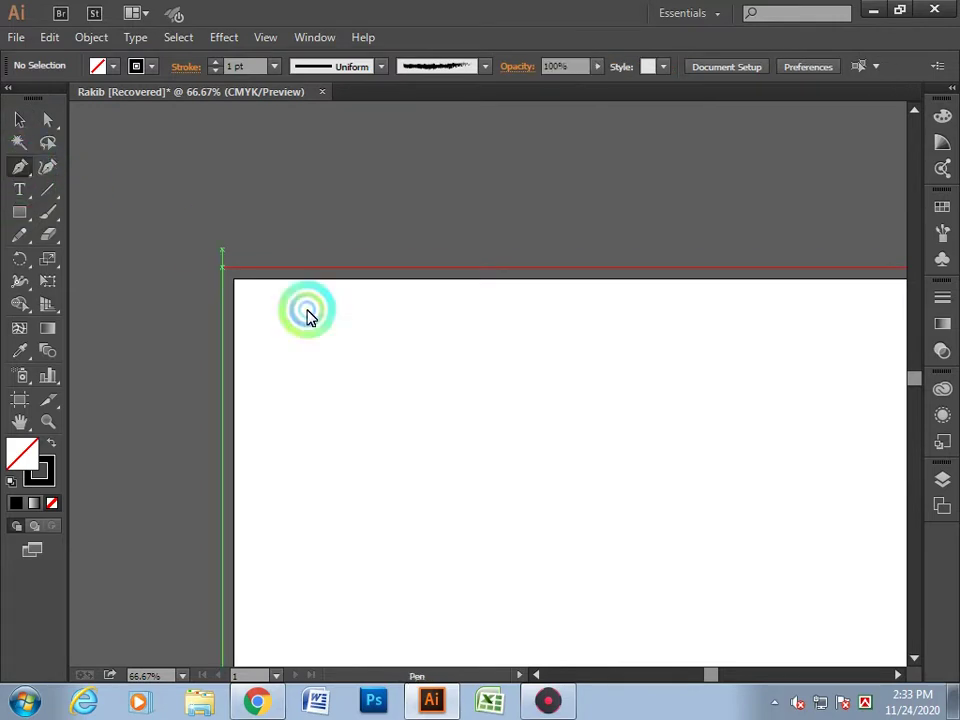
- Draw a straight diagonal line from lower left to upper right with the Pen tool
click(365, 497)
click(574, 370)
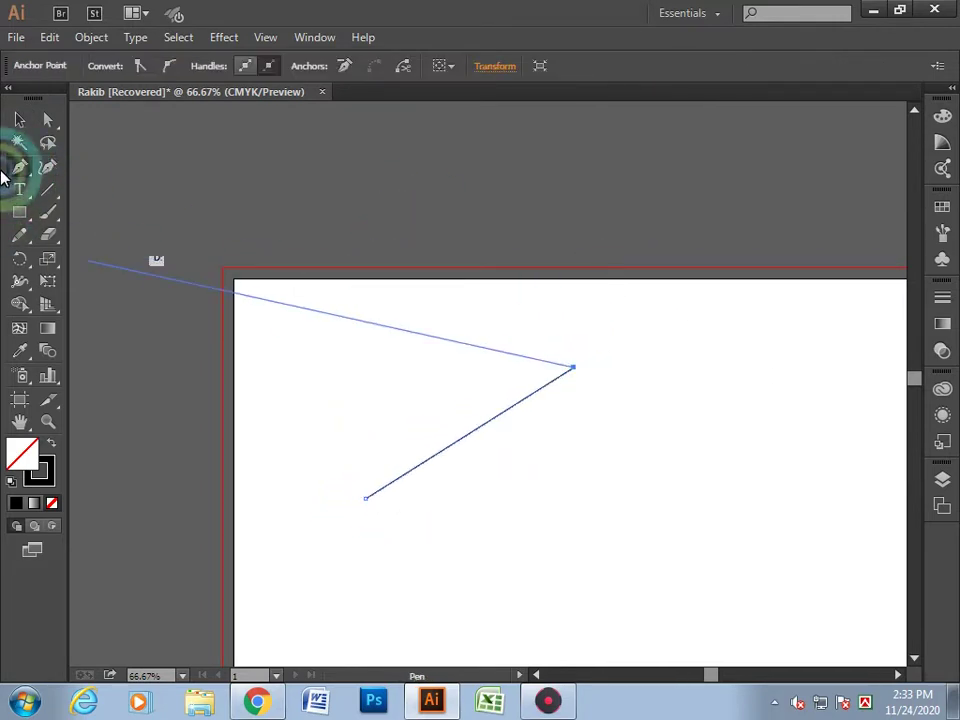
click(19, 120)
click(249, 207)
click(484, 428)
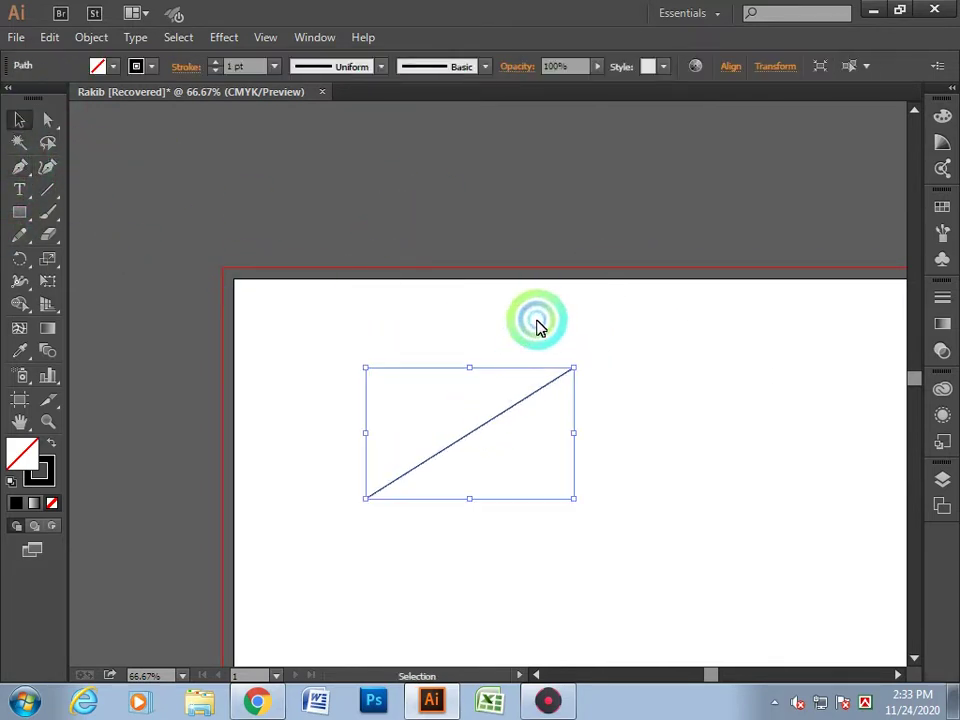
- Give the line the elliptical width profile and a 21 pt stroke
click(381, 68)
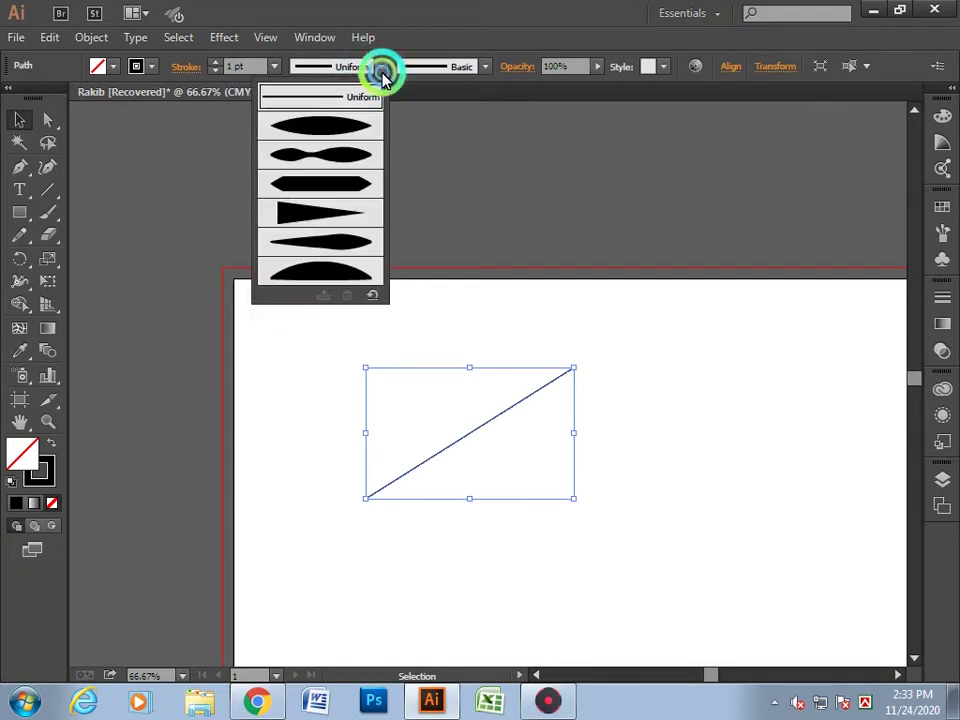
click(332, 124)
click(315, 156)
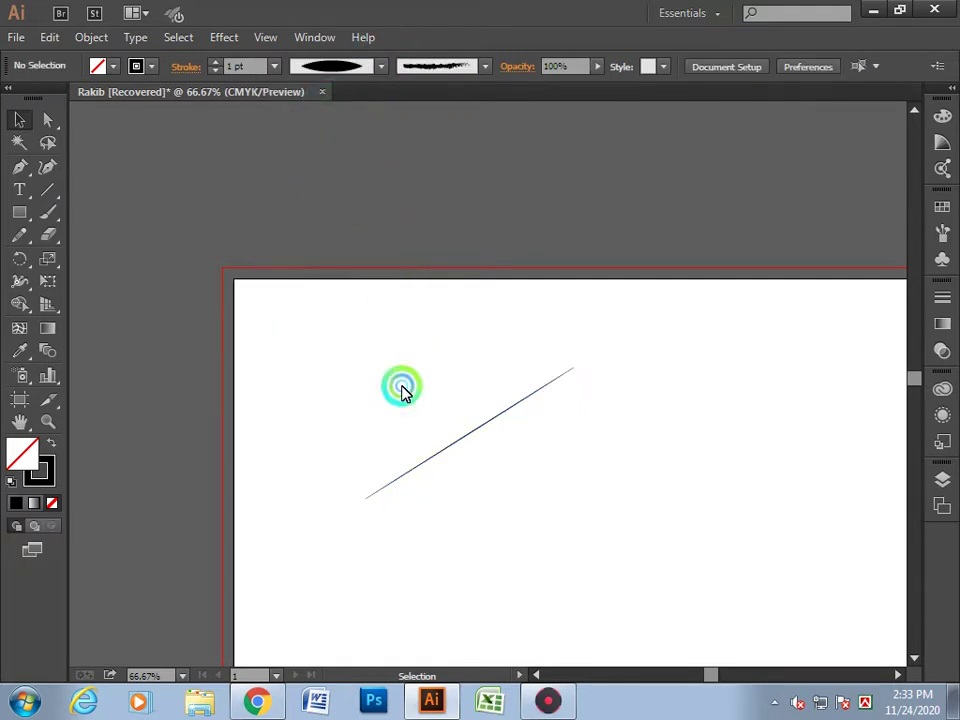
key(ctrl+z)
click(230, 66)
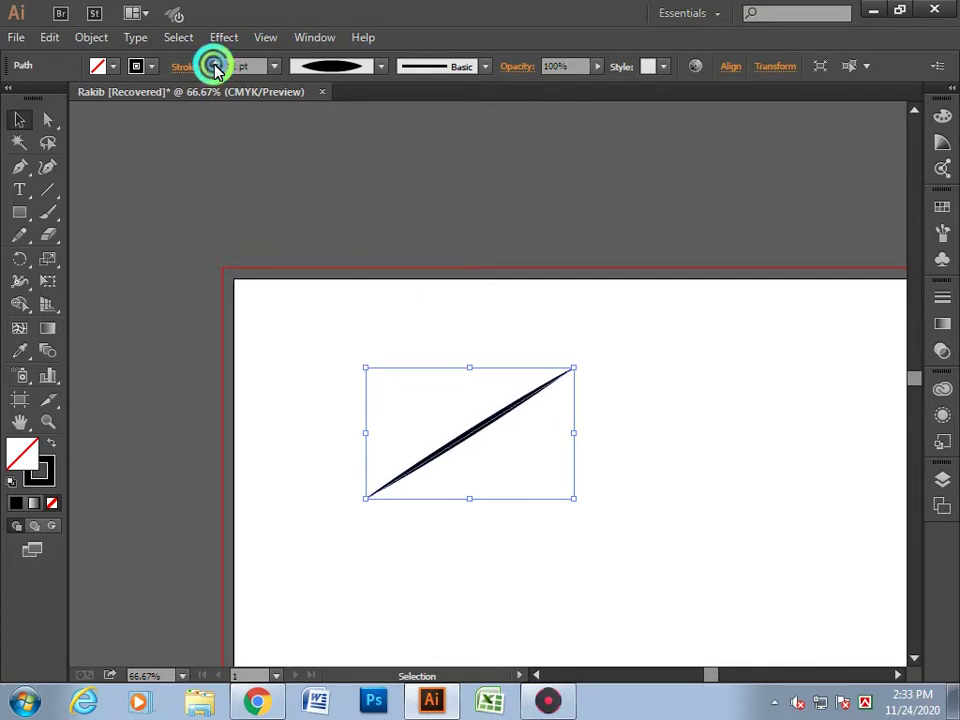
click(249, 169)
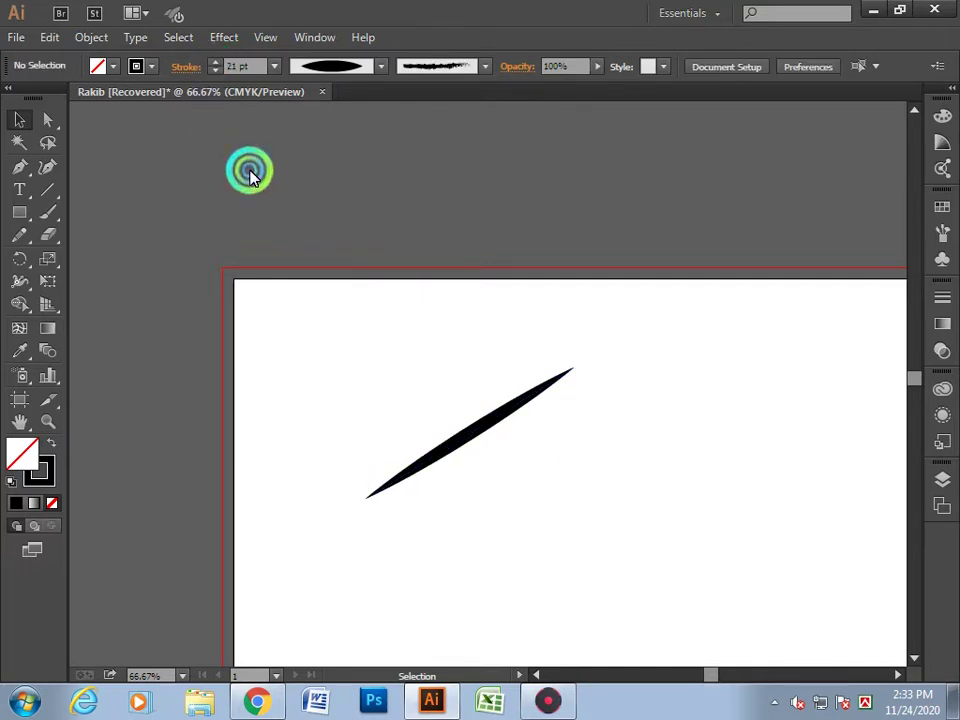
click(549, 555)
drag(366, 345, 628, 541)
click(296, 364)
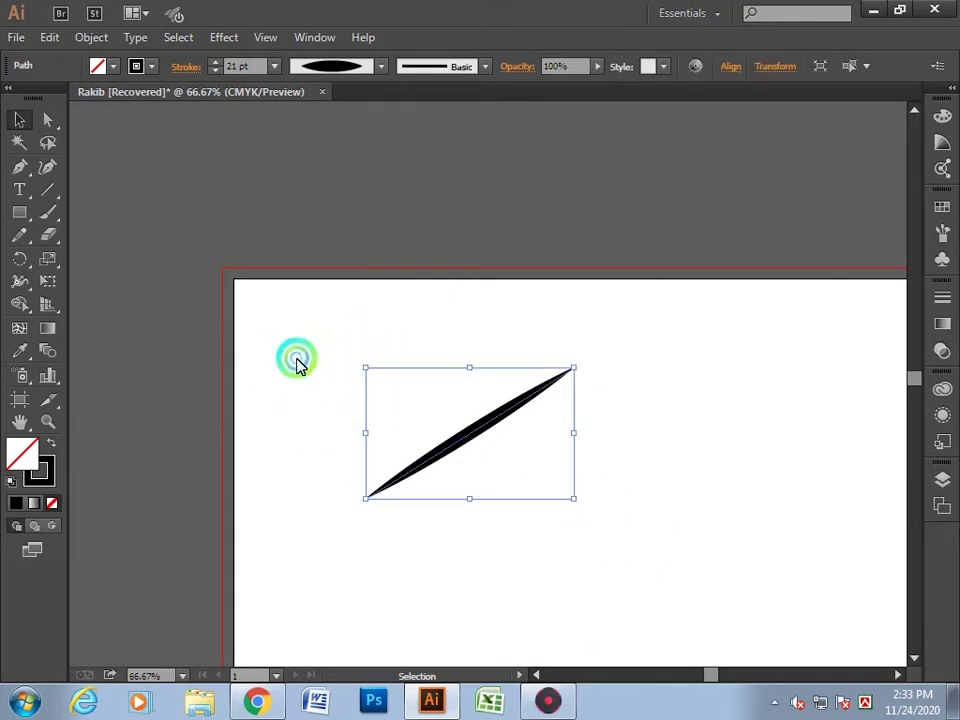
click(467, 555)
drag(510, 390, 565, 470)
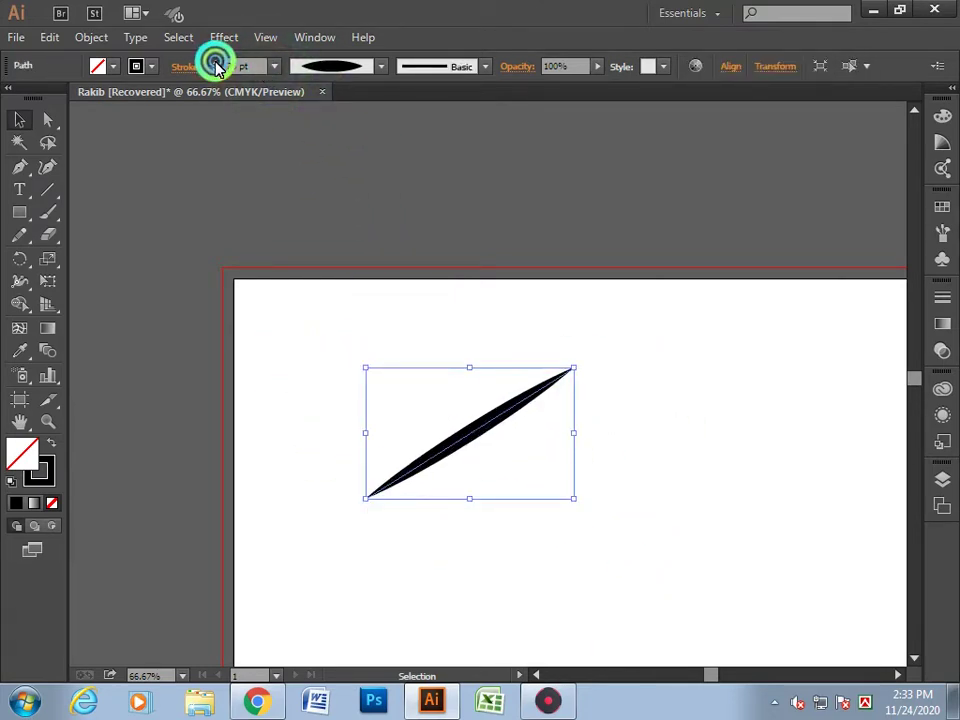
- Raise the diagonal stroke to 30 pt and try the tapered wedge and bulging profiles
click(240, 169)
drag(437, 405, 392, 304)
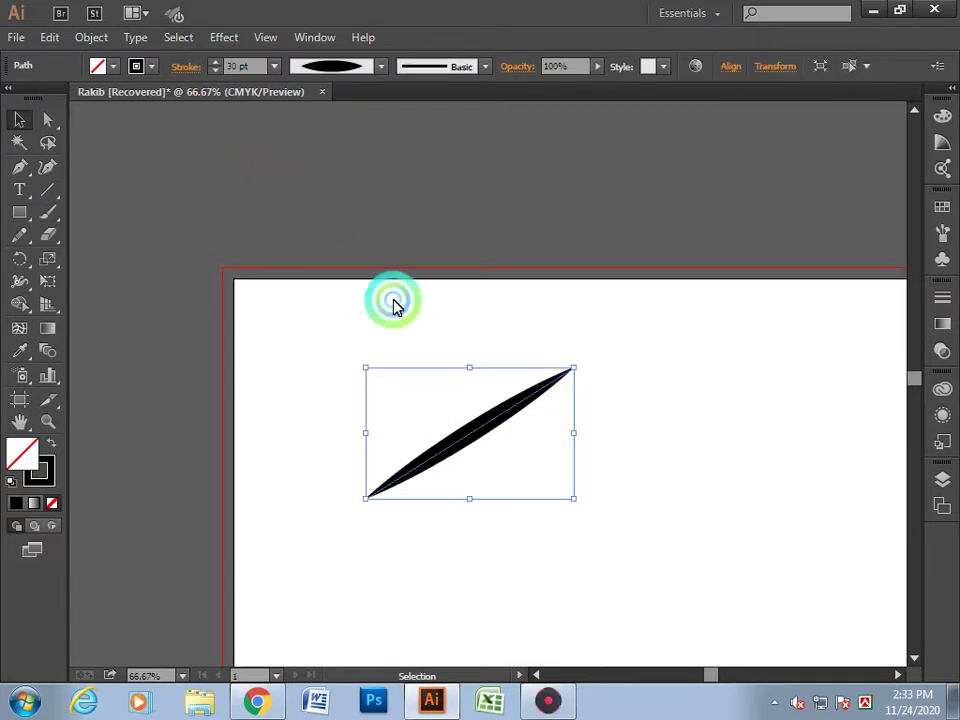
click(369, 67)
click(350, 228)
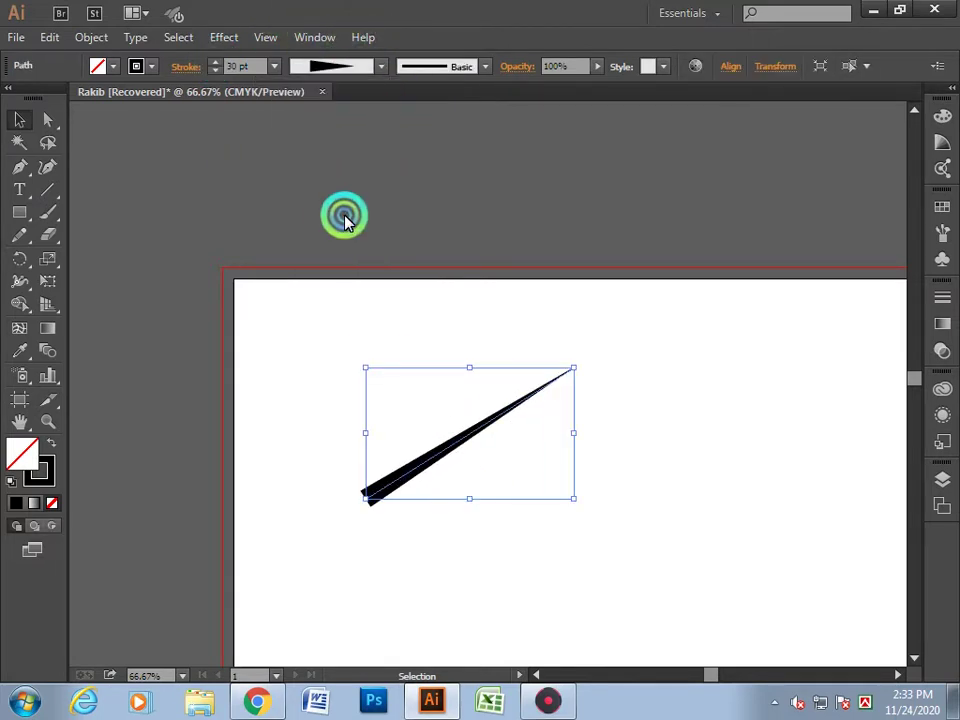
click(381, 67)
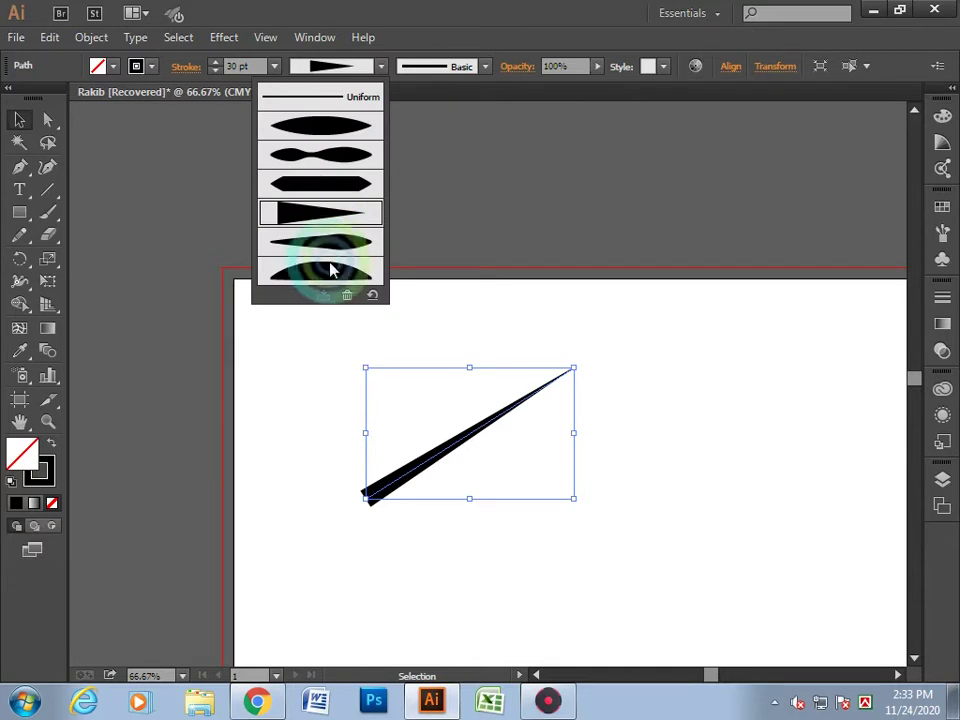
click(330, 271)
click(379, 68)
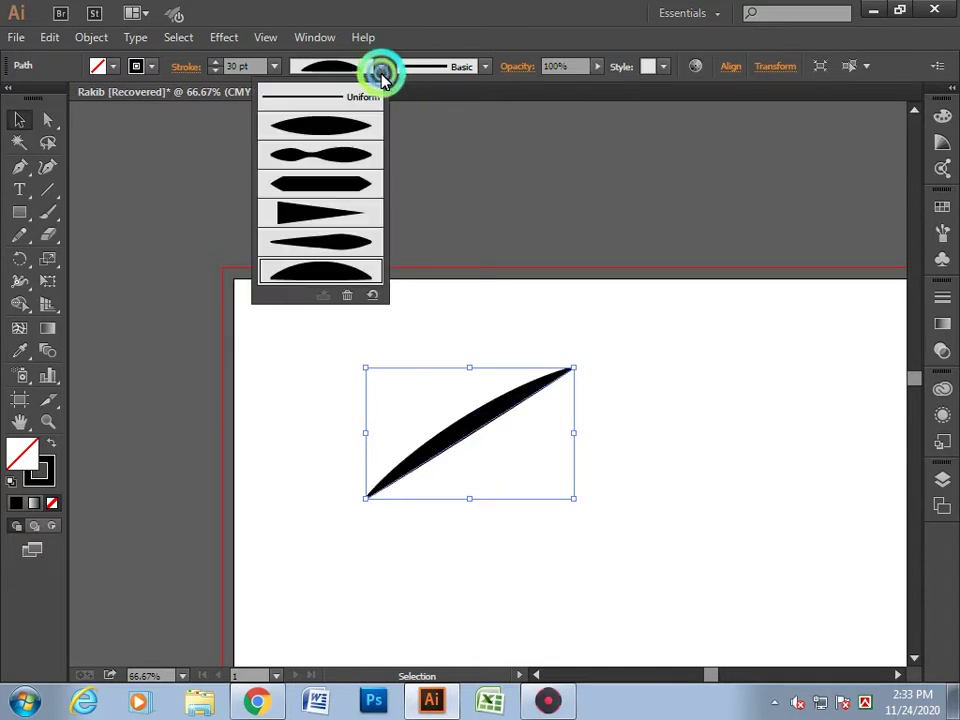
click(320, 252)
- Try the arch and eye-shaped profiles, settling on the pinched-middle width profile
scroll(356, 207, up, 1)
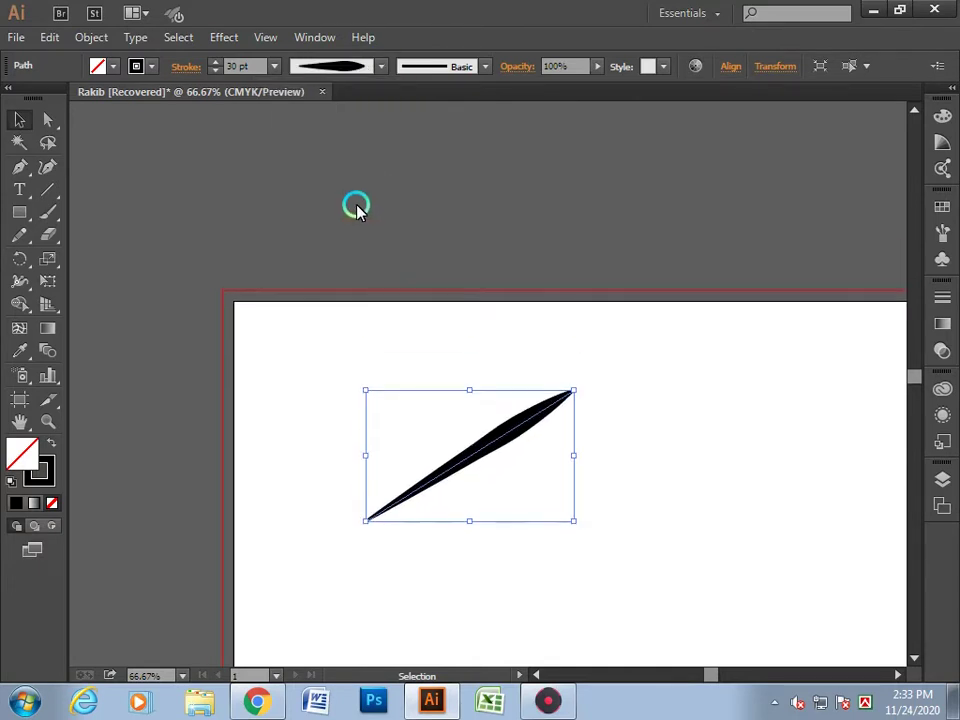
click(378, 68)
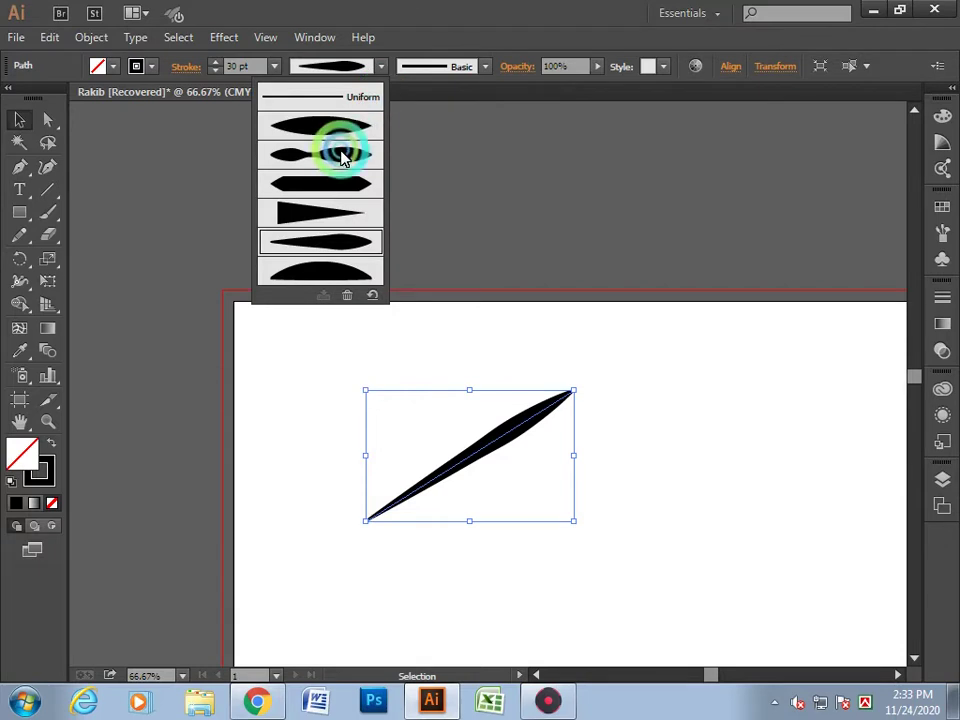
click(318, 276)
click(485, 258)
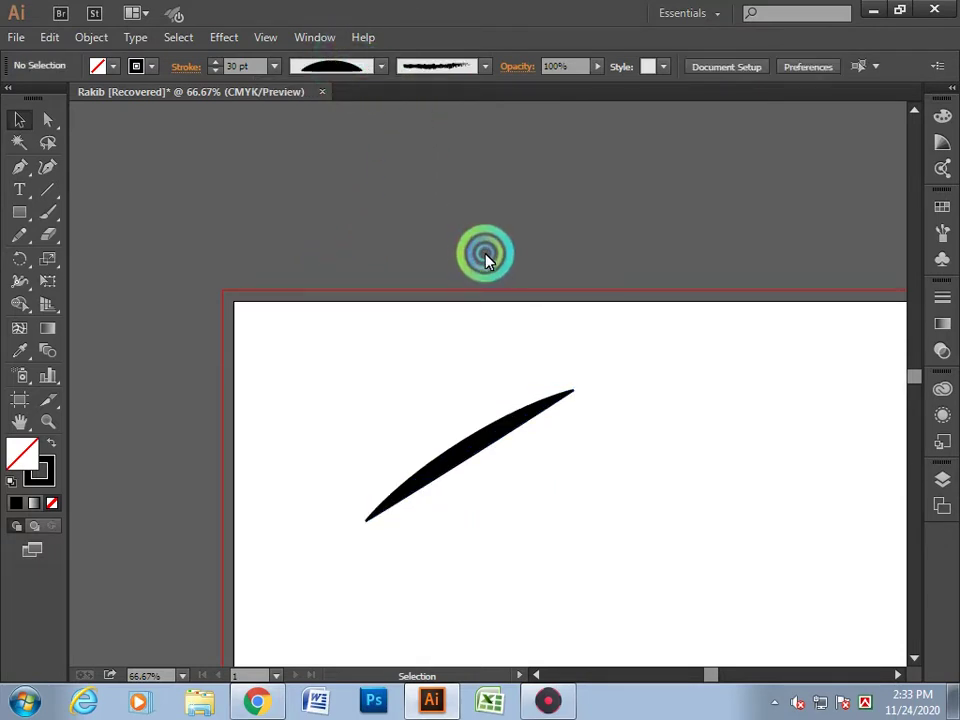
click(476, 454)
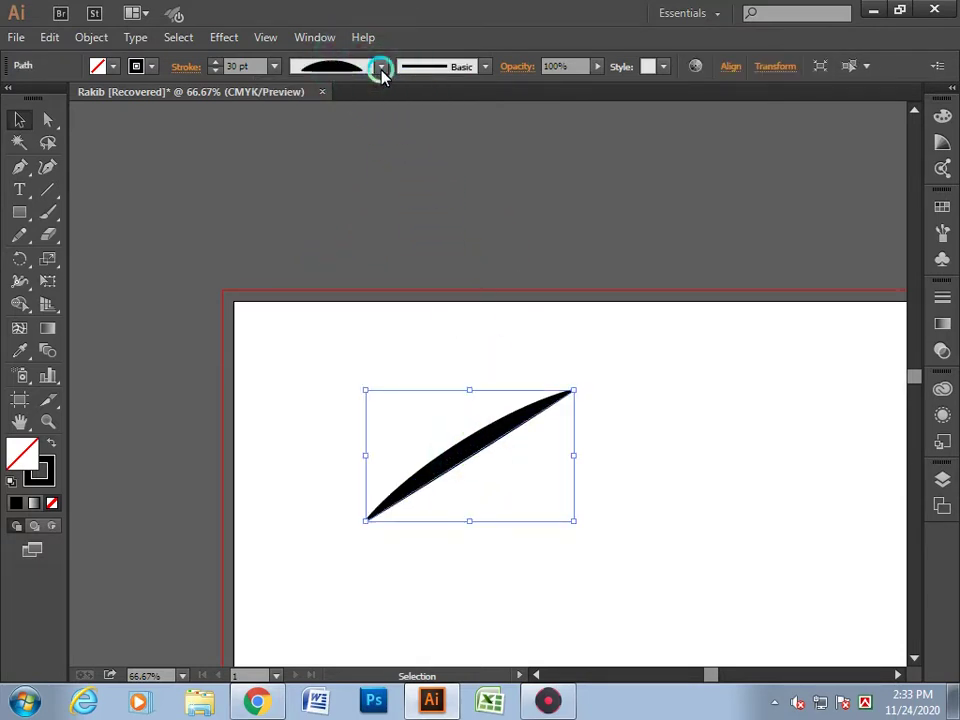
click(381, 68)
click(336, 124)
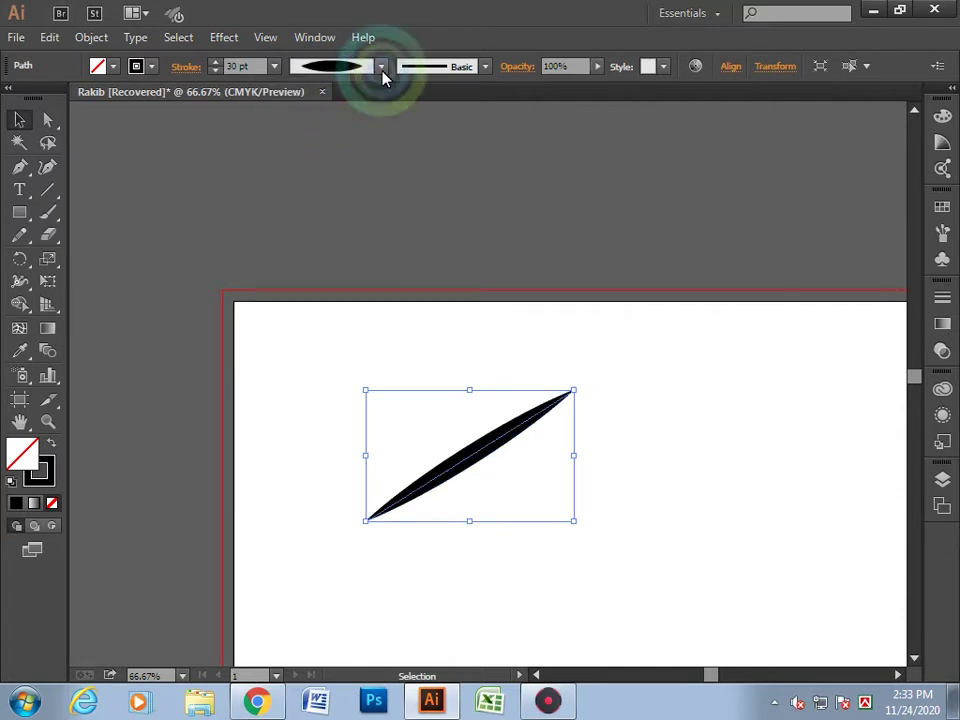
click(381, 70)
click(336, 150)
click(345, 190)
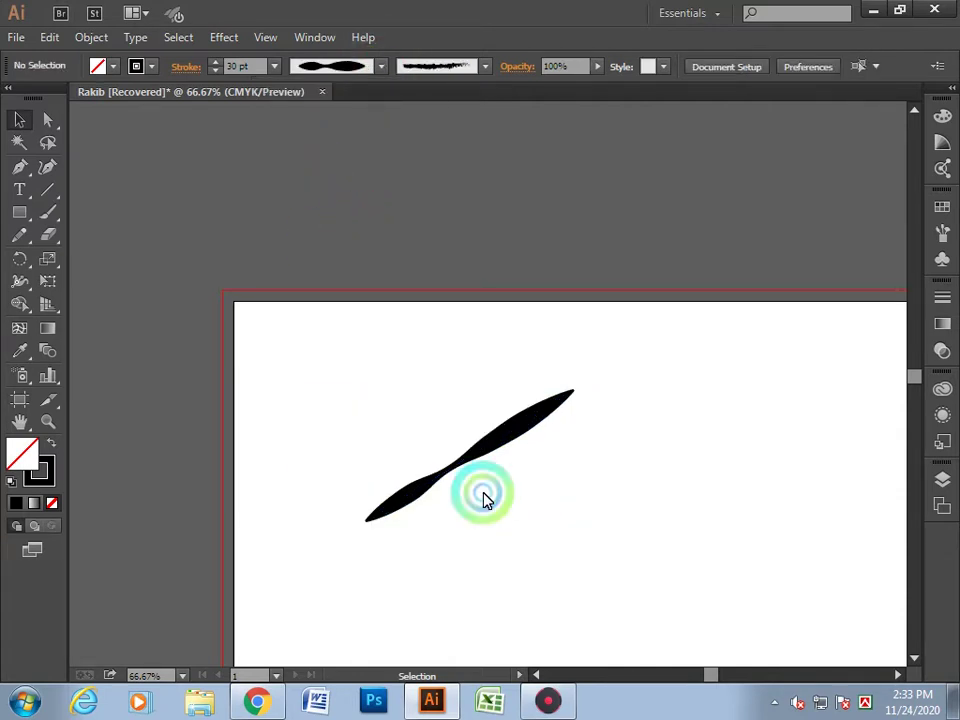
scroll(647, 512, down, 1)
scroll(785, 545, up, 6)
scroll(765, 542, down, 1)
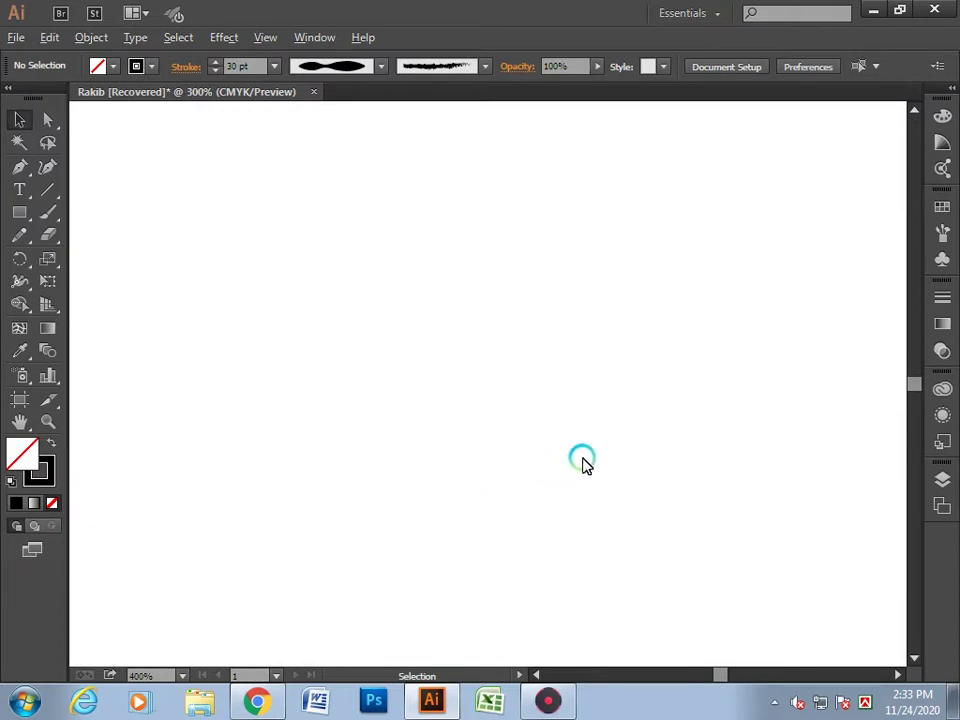
scroll(581, 461, down, 4)
scroll(456, 439, down, 3)
scroll(435, 420, up, 1)
scroll(388, 429, up, 1)
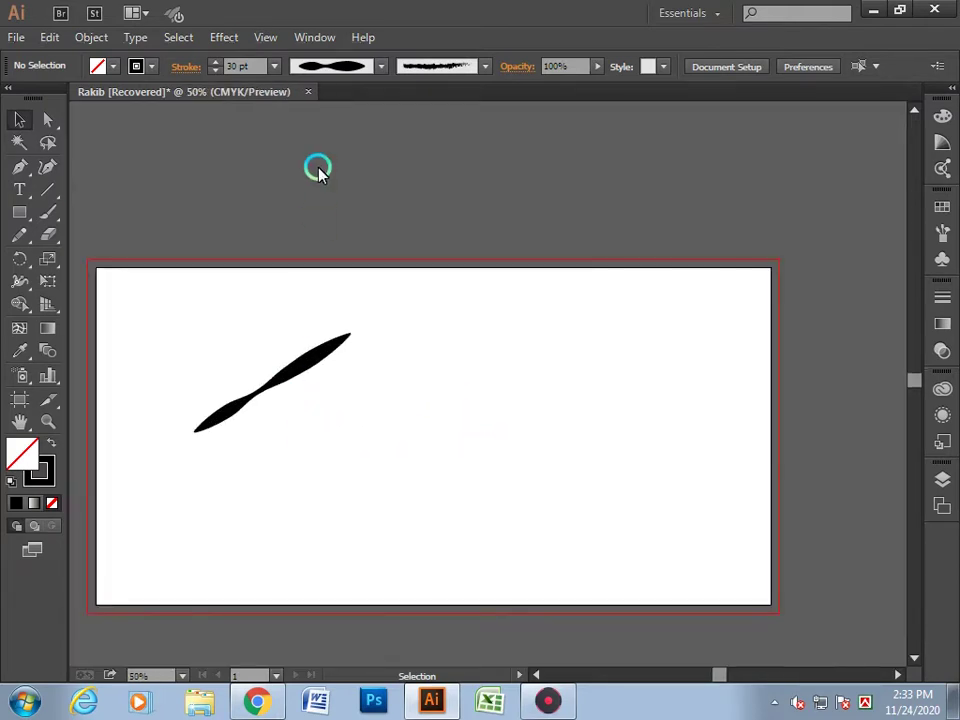
- Alt-drag three copies of the stroke, then select all four and delete them
mouse_move(298, 380)
mouse_down()
mouse_move(310, 405)
mouse_move(401, 375)
mouse_move(338, 412)
mouse_move(370, 442)
mouse_up()
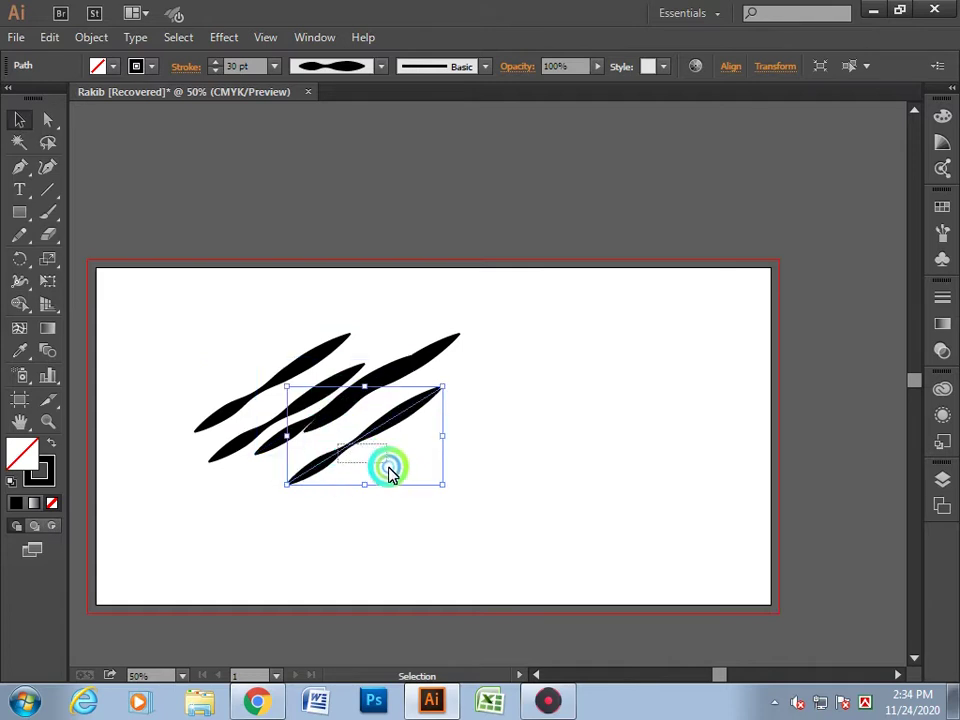
click(388, 399)
key(ctrl+a)
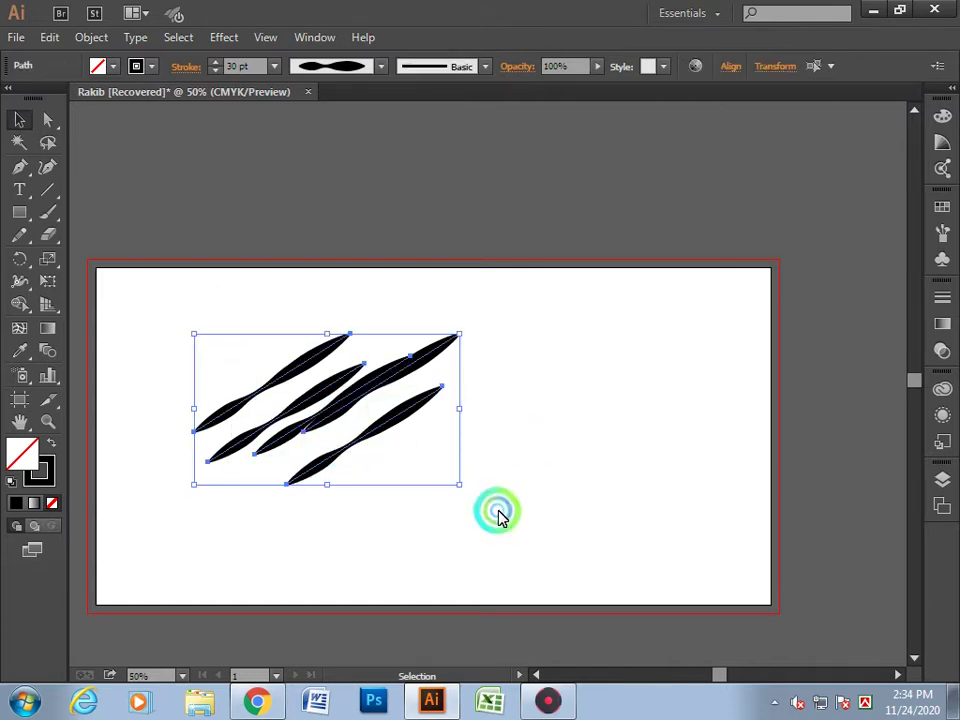
key(Delete)
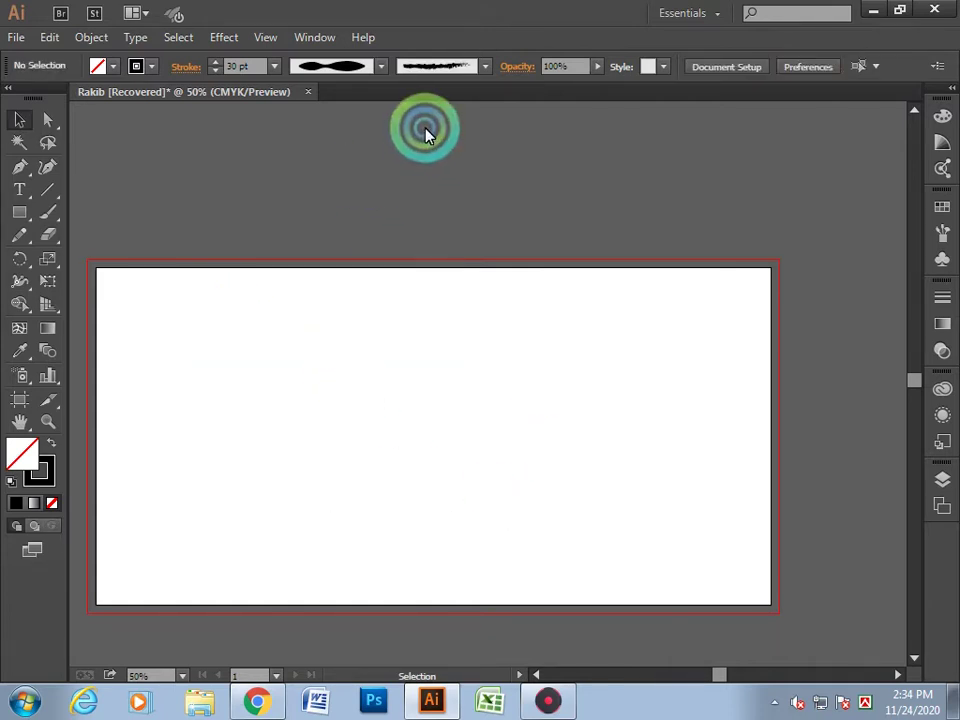
click(488, 67)
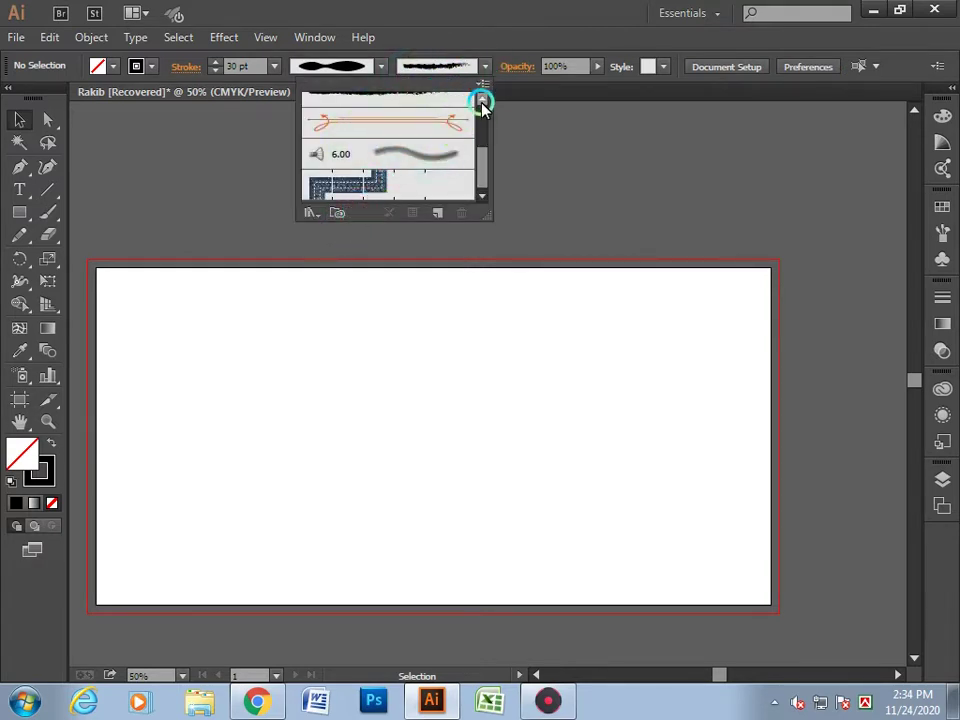
- Show the Open Brush Library categories (Arrows, Artistic, Borders, Decorative) from the brush panel menu
click(485, 86)
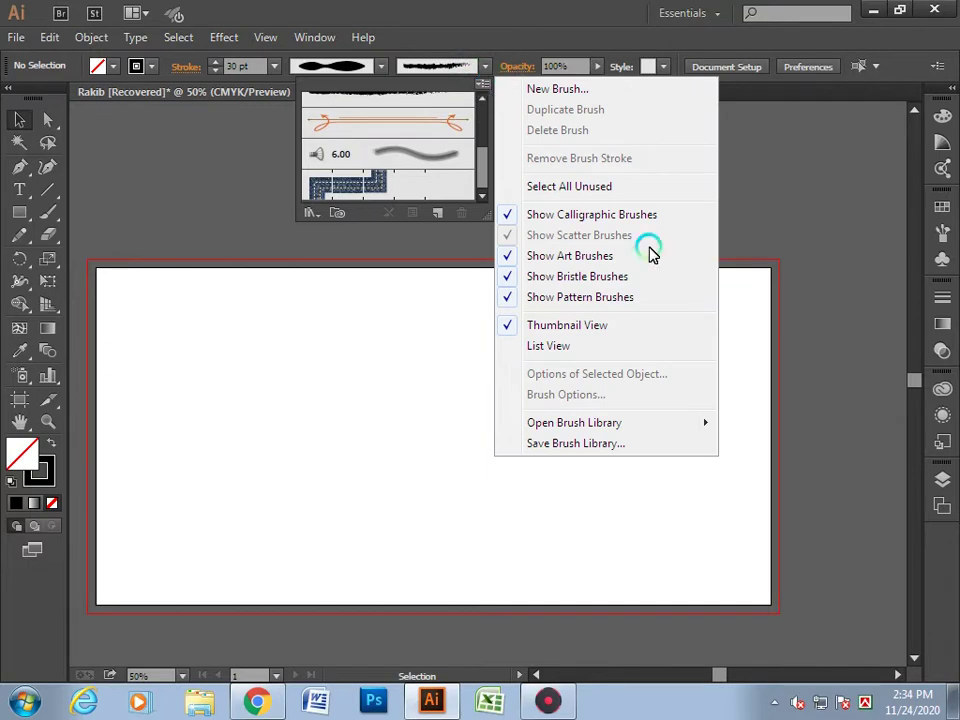
click(598, 427)
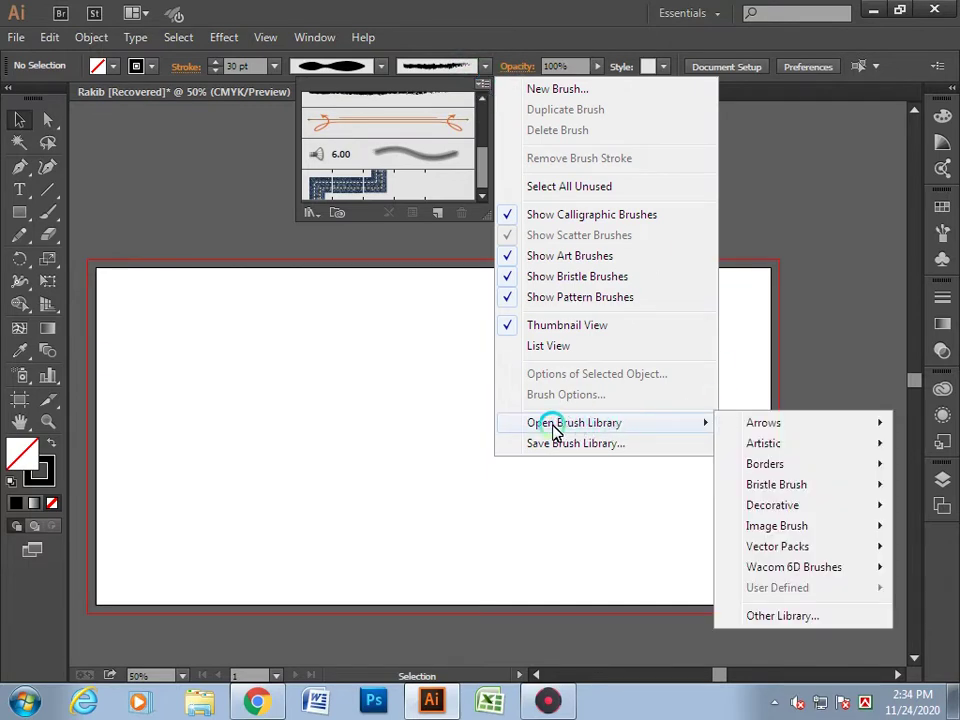
click(482, 87)
click(481, 88)
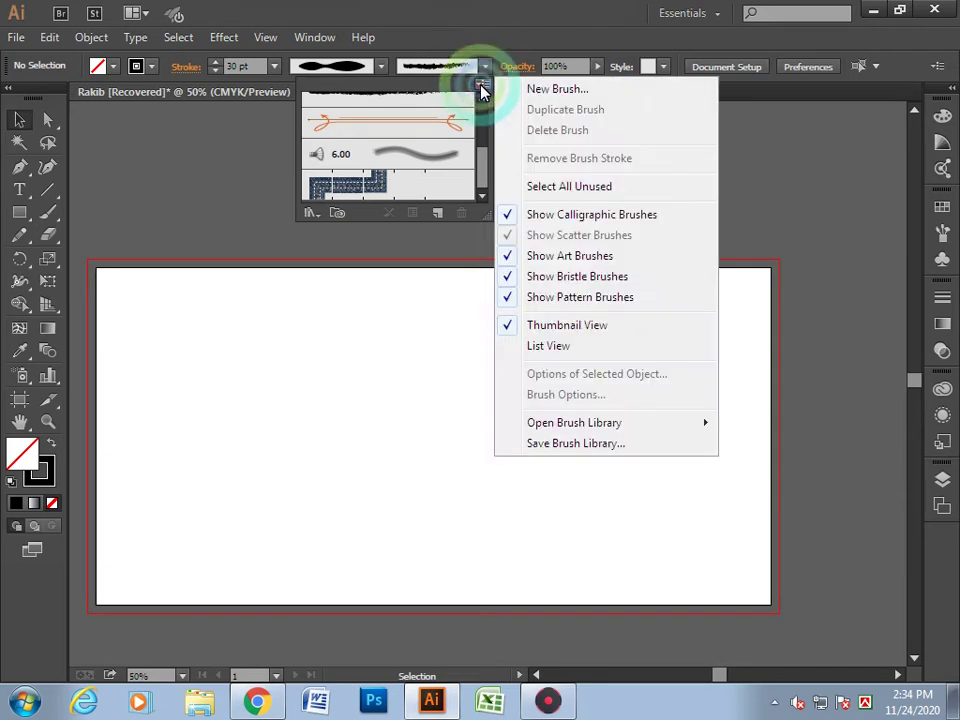
click(600, 430)
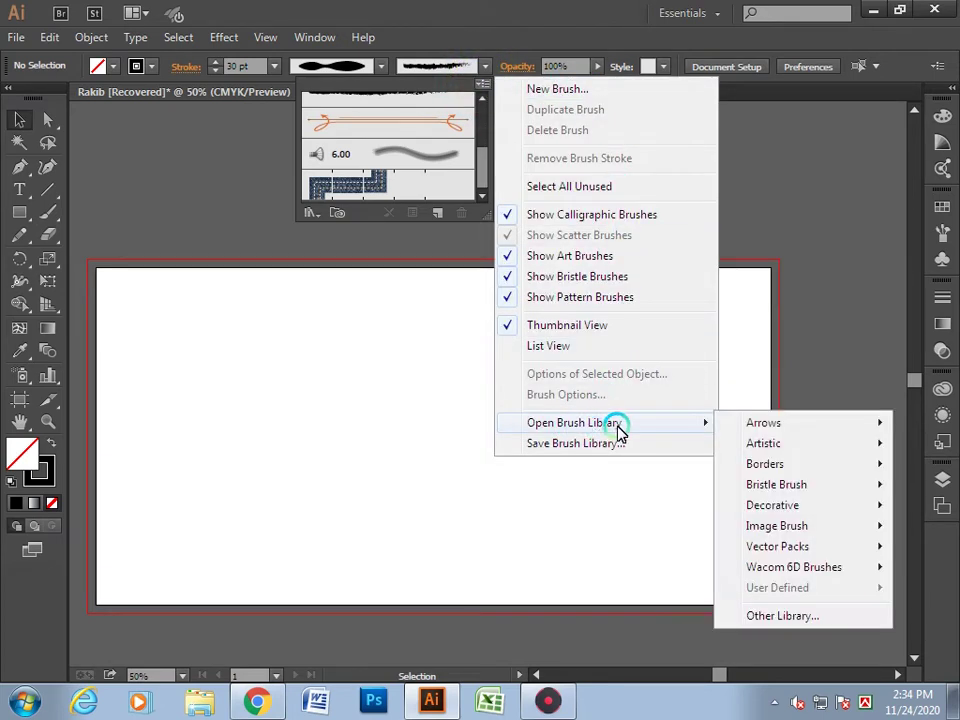
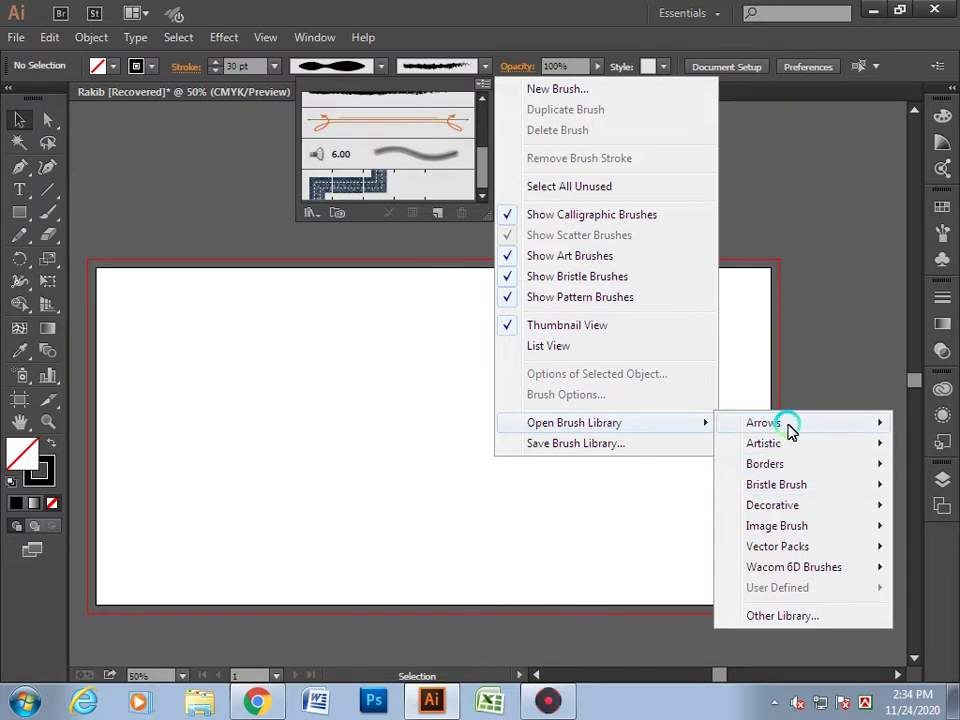
- Load the Arrows_Special brush library and paint two green arrow strokes across the lower artboard
click(640, 428)
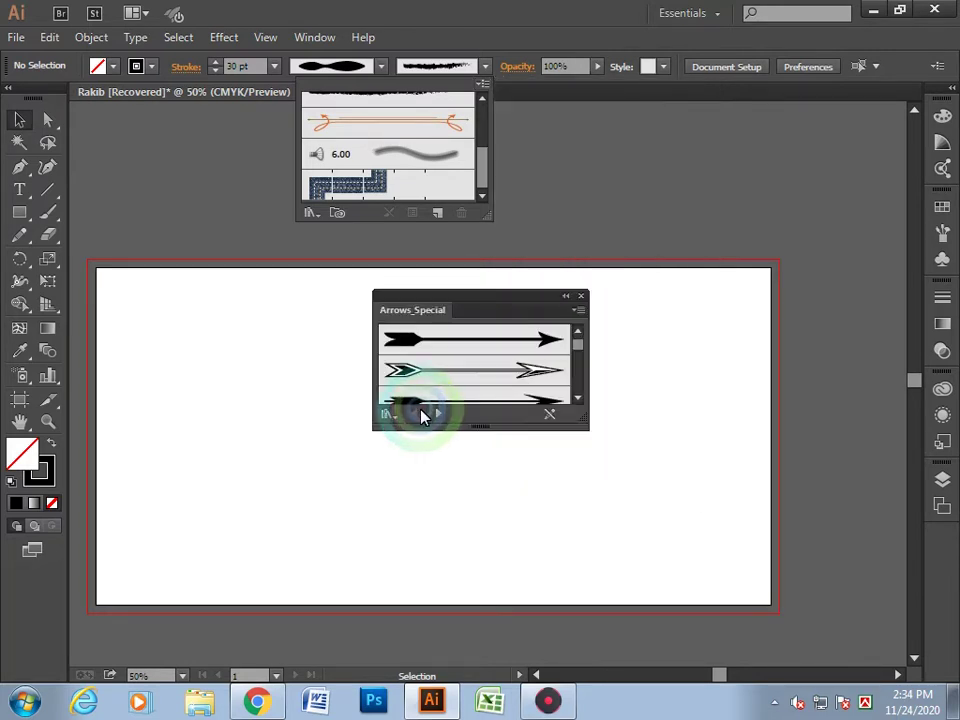
drag(579, 347, 576, 369)
click(508, 381)
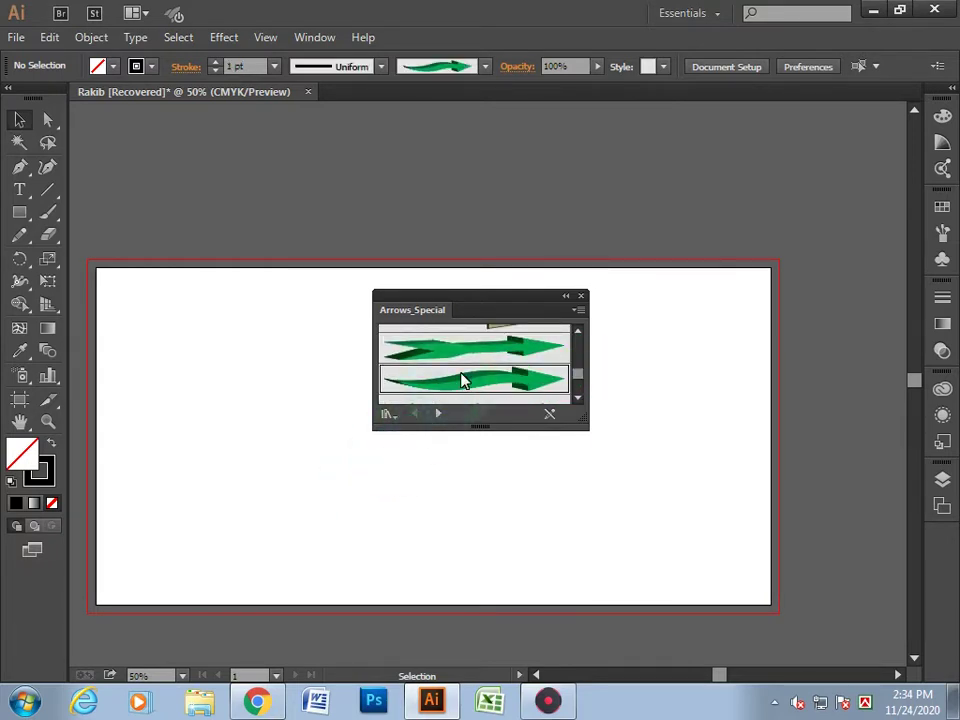
click(48, 213)
drag(247, 566, 512, 476)
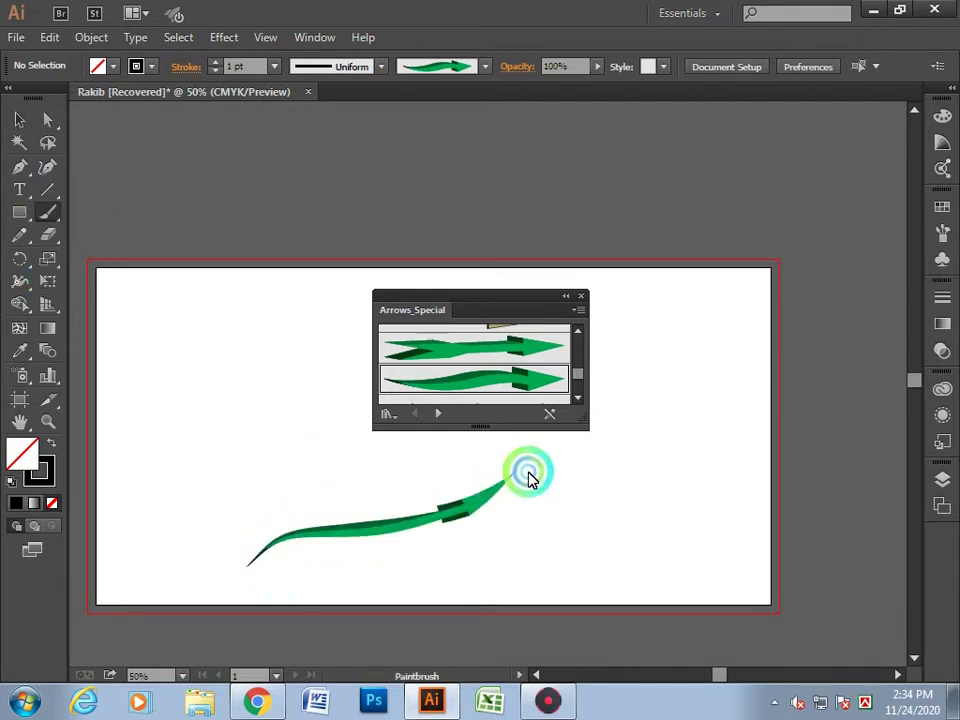
drag(531, 522, 623, 448)
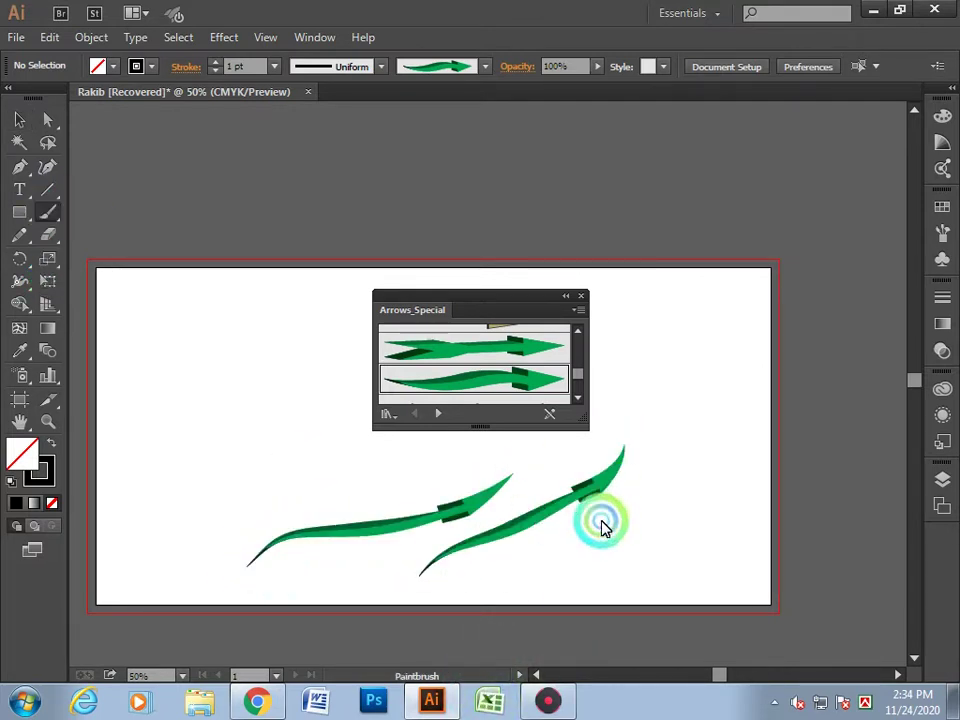
- Paint a yellow zigzag arrow stroke on the left of the artboard
drag(578, 375, 575, 386)
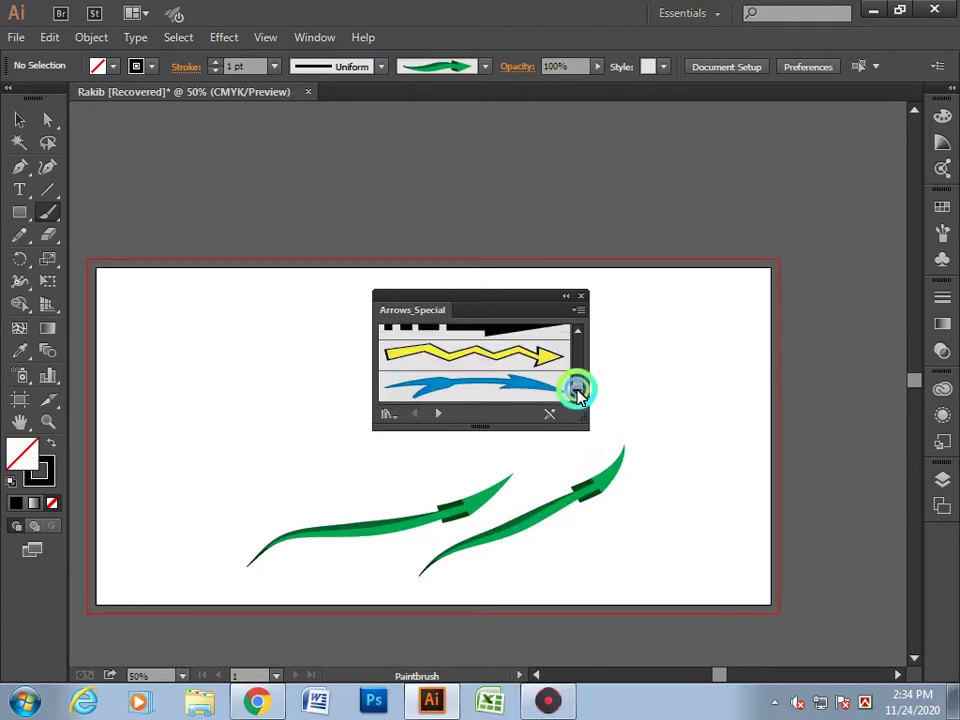
click(514, 354)
drag(197, 456, 345, 452)
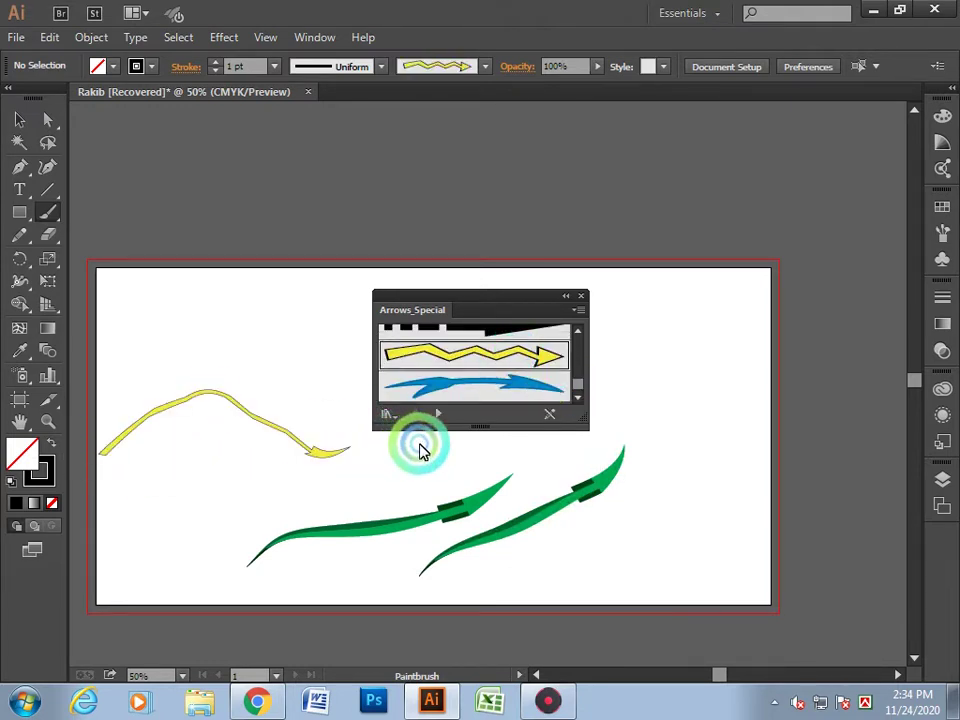
click(578, 310)
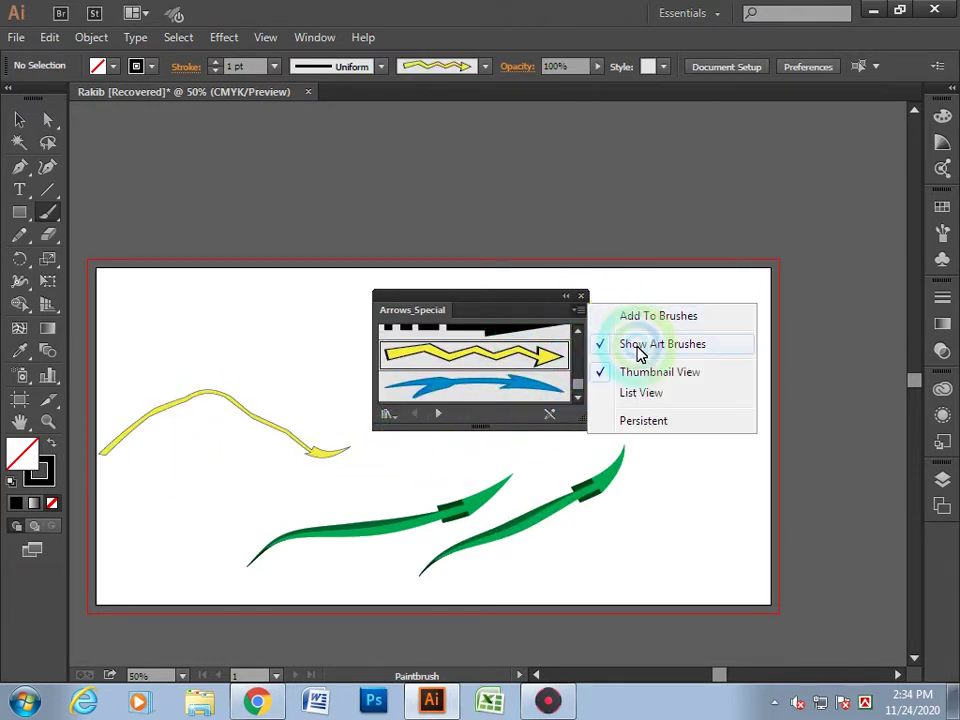
click(485, 66)
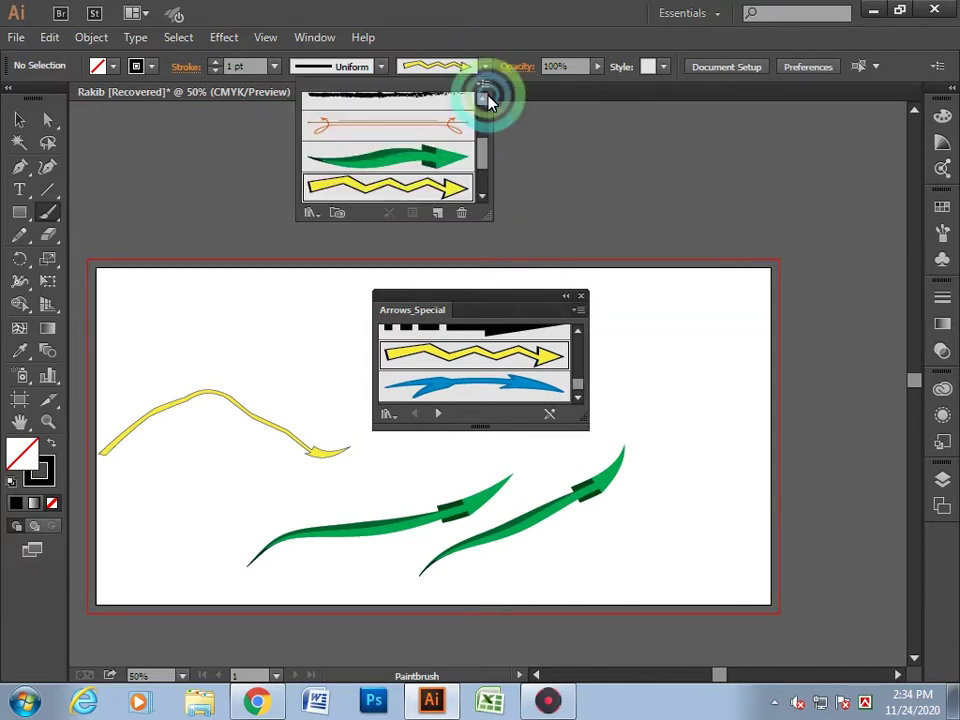
click(483, 84)
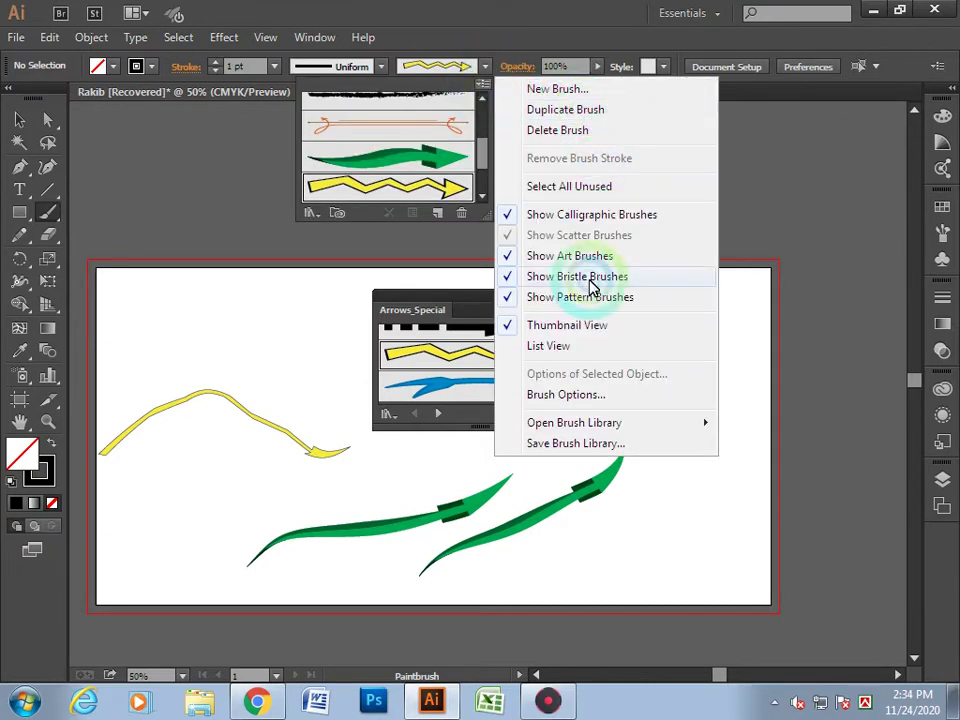
- Load the Artistic_ChalkCharcoalPencil library and paint a second yellow arrow stroke above the first
click(570, 423)
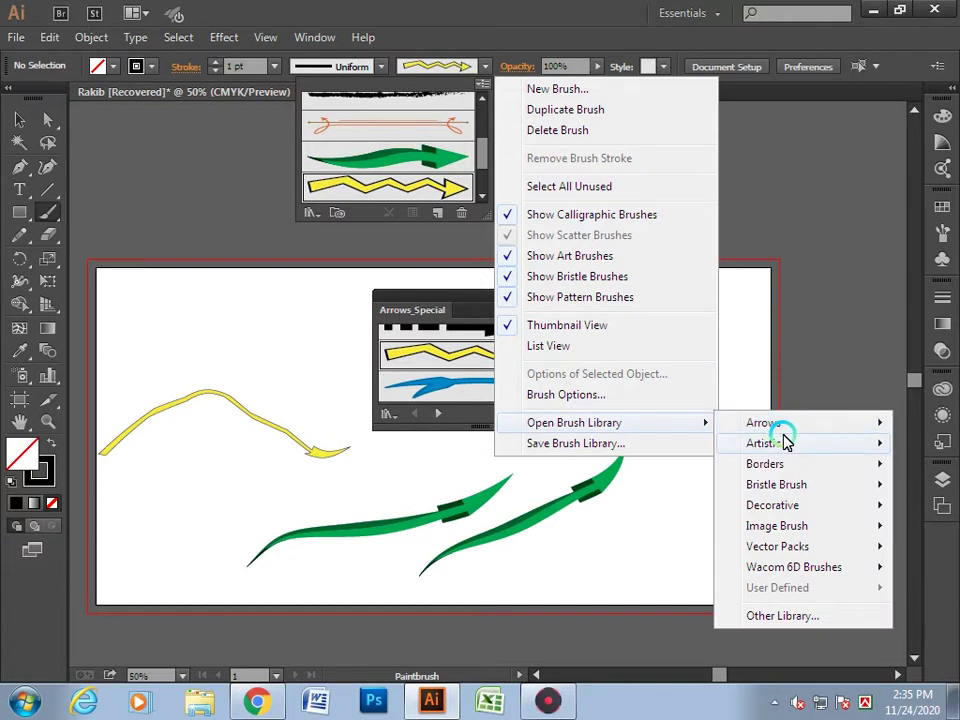
mouse_move(763, 443)
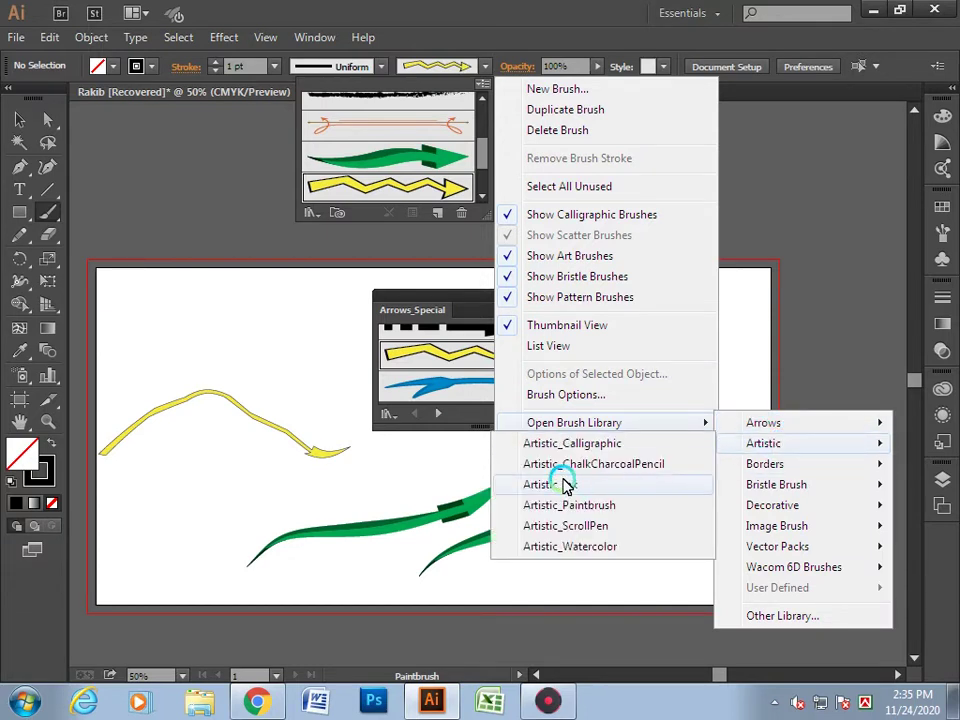
click(565, 485)
click(527, 343)
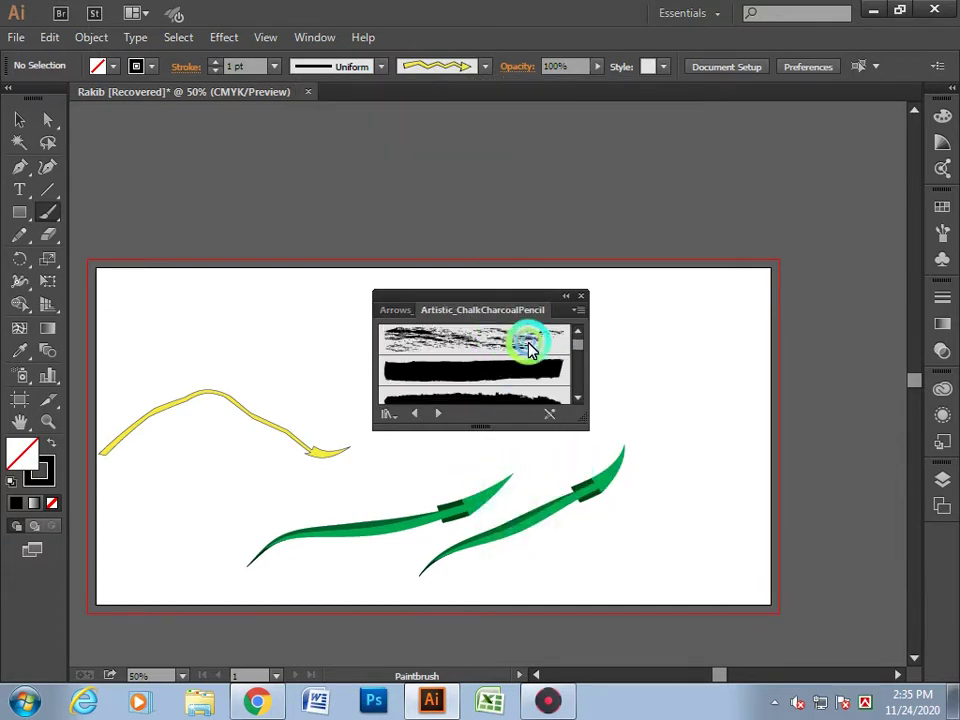
drag(125, 392, 405, 282)
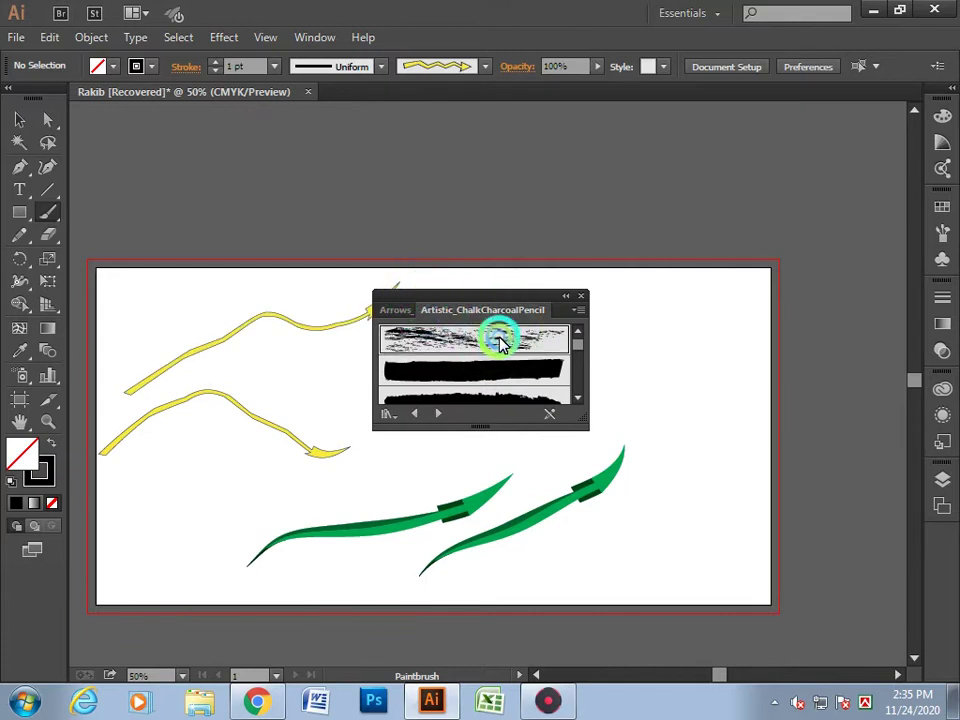
- Paint two black charcoal strokes, the second with a heavier brush toward the upper right
drag(128, 525, 346, 340)
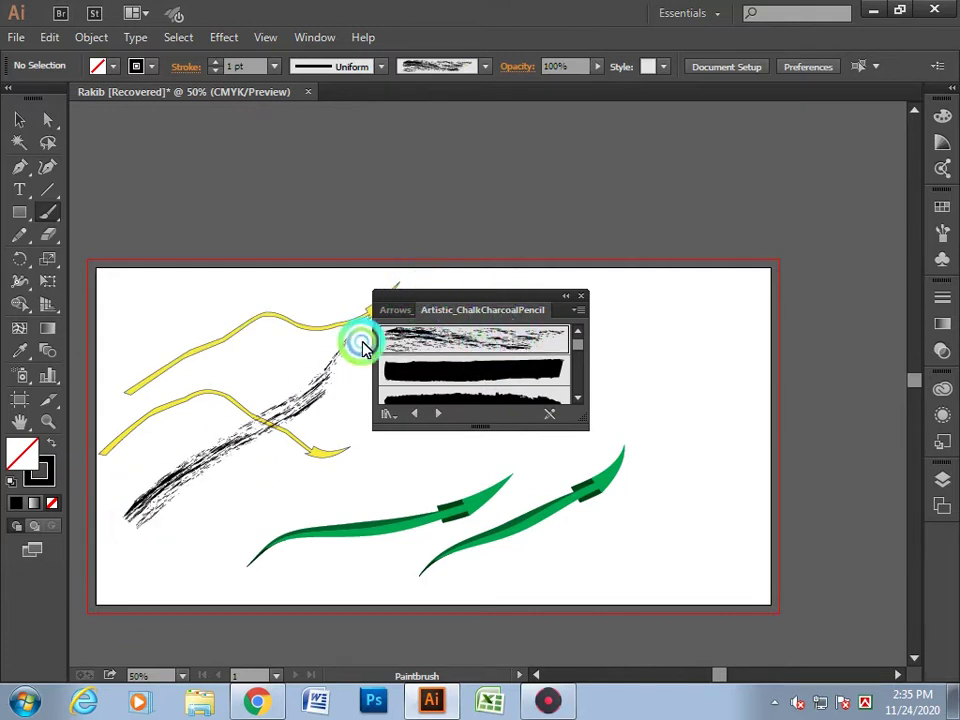
scroll(568, 370, down, 2)
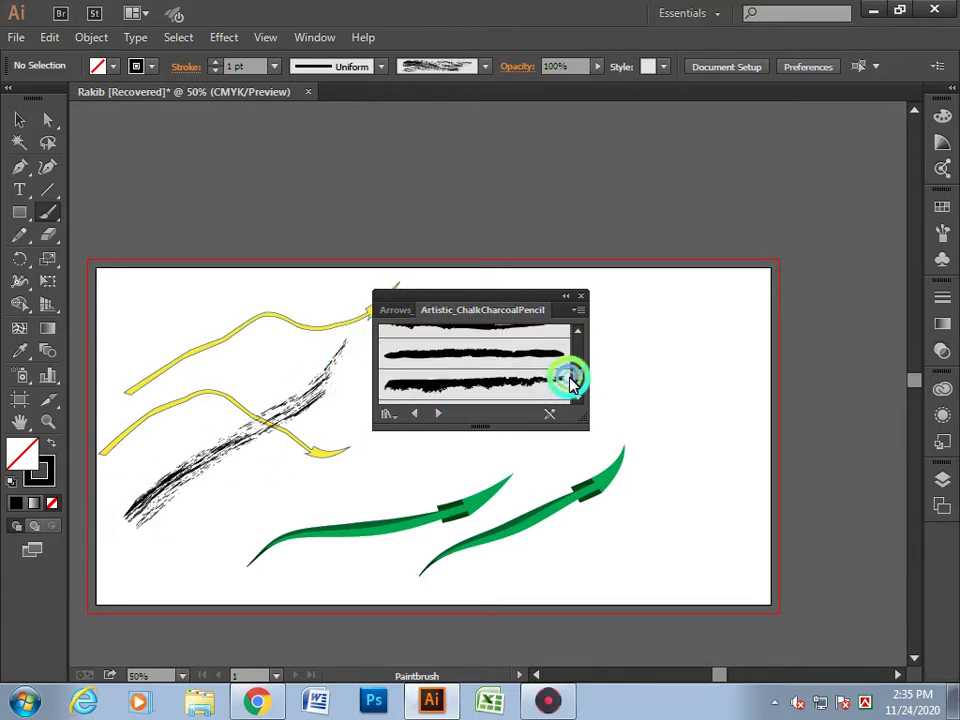
click(514, 395)
drag(512, 497, 754, 354)
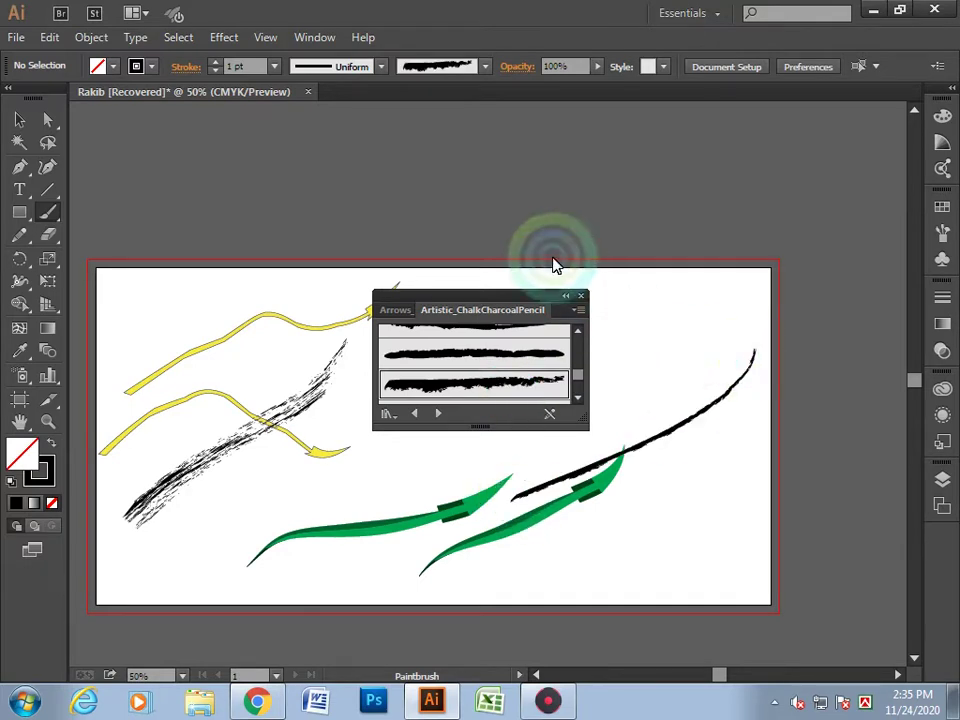
click(484, 66)
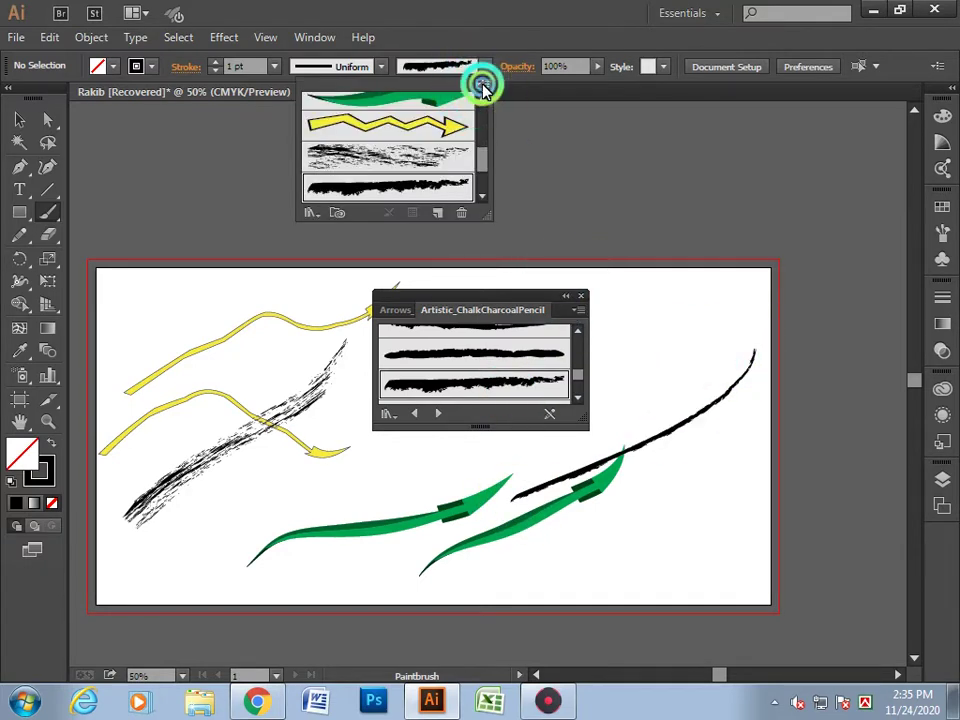
click(482, 84)
mouse_move(575, 422)
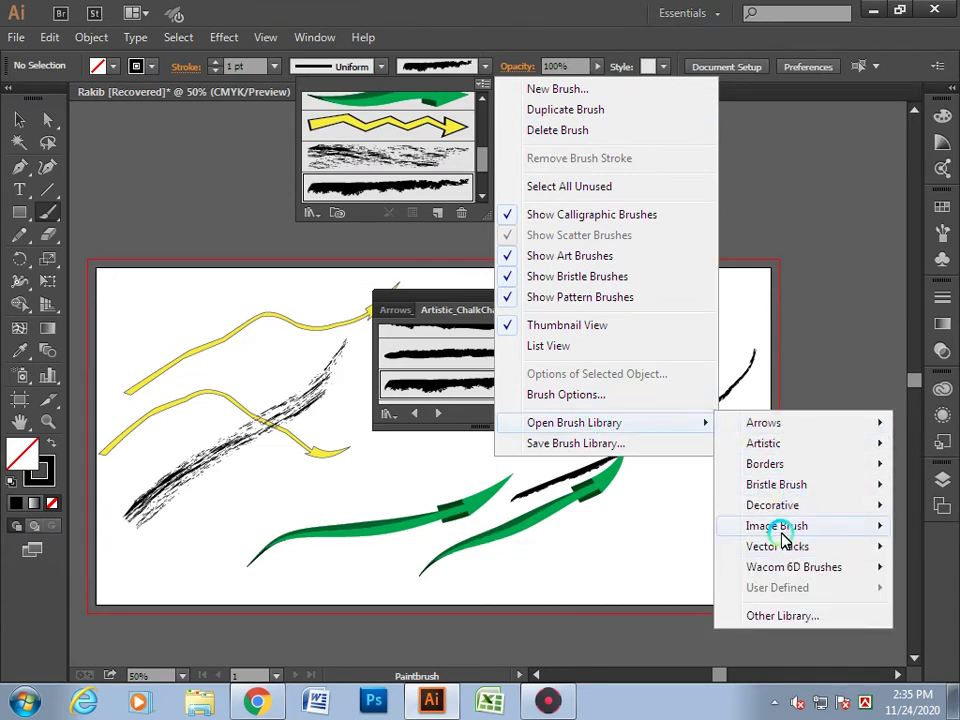
mouse_move(776, 525)
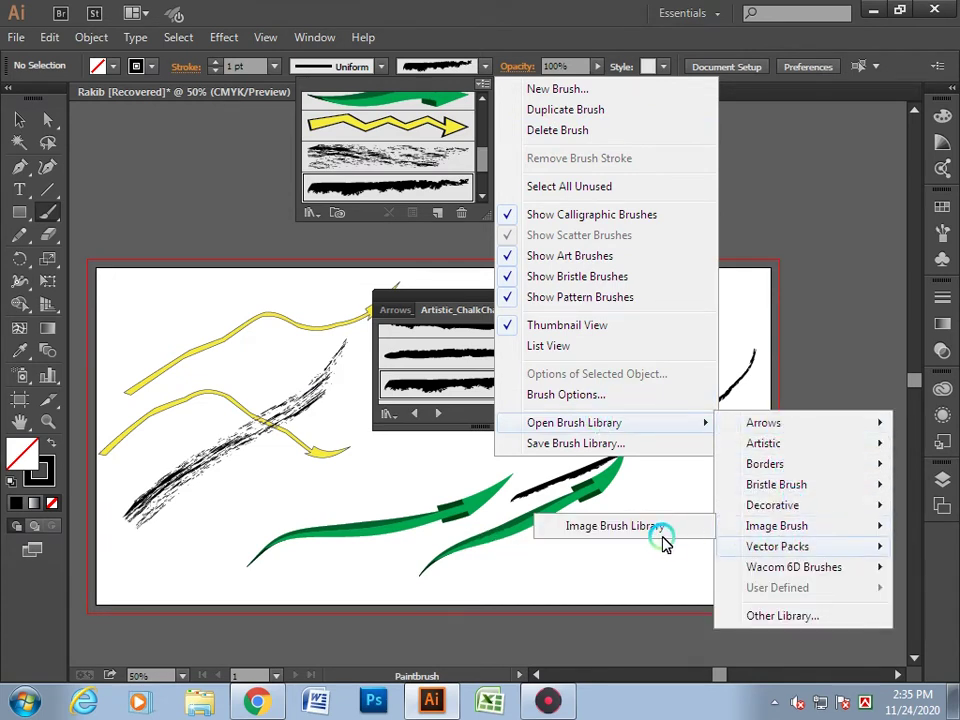
- Open the Image Brush Library as a new tab and scroll through its brushes
click(662, 534)
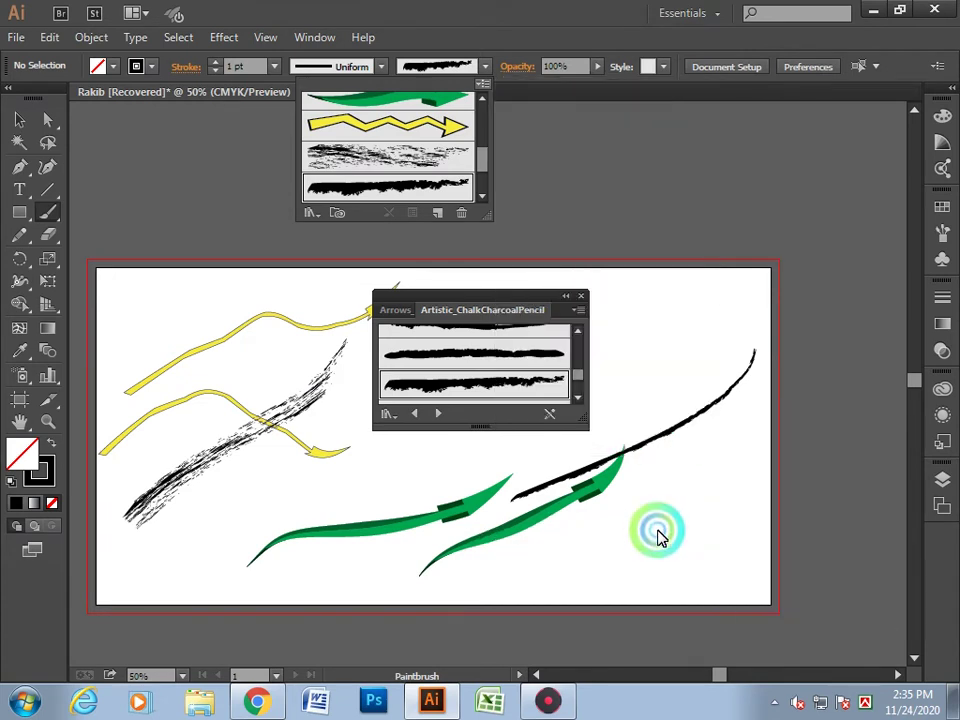
click(527, 298)
drag(574, 336, 576, 385)
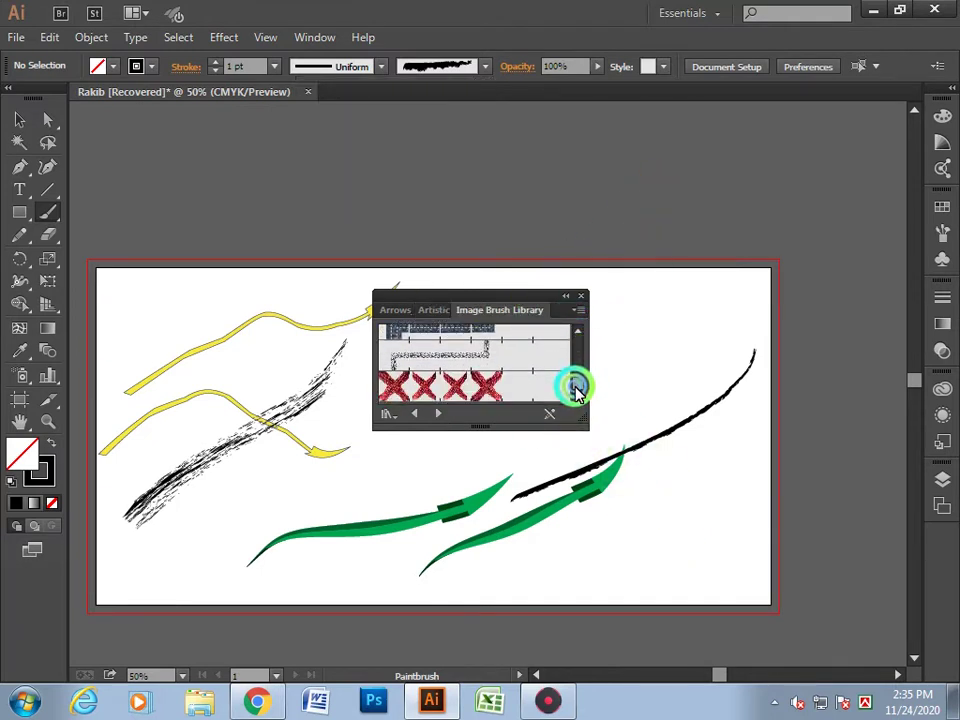
click(485, 64)
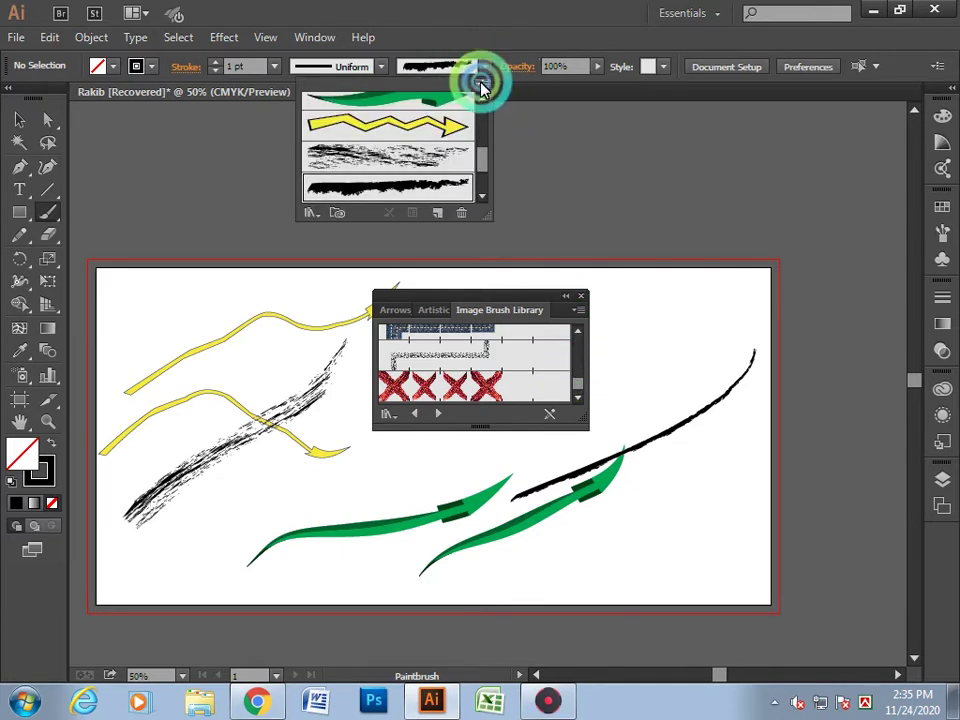
mouse_move(600, 422)
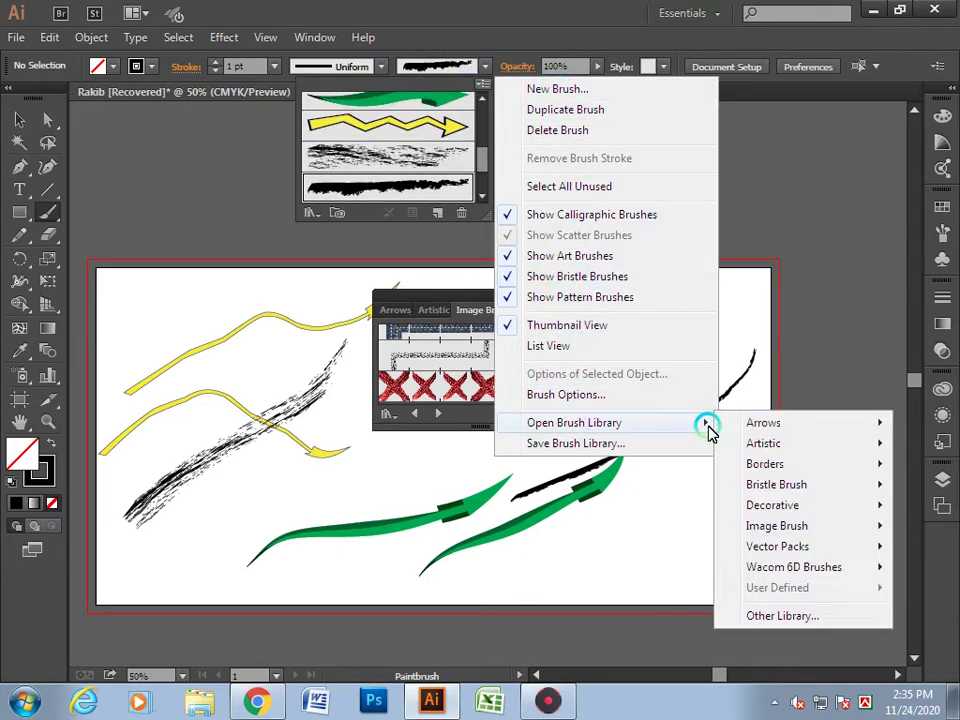
- Load the 6d Art Pen Brushes library and choose the first brush in its bottom row
click(762, 575)
click(668, 570)
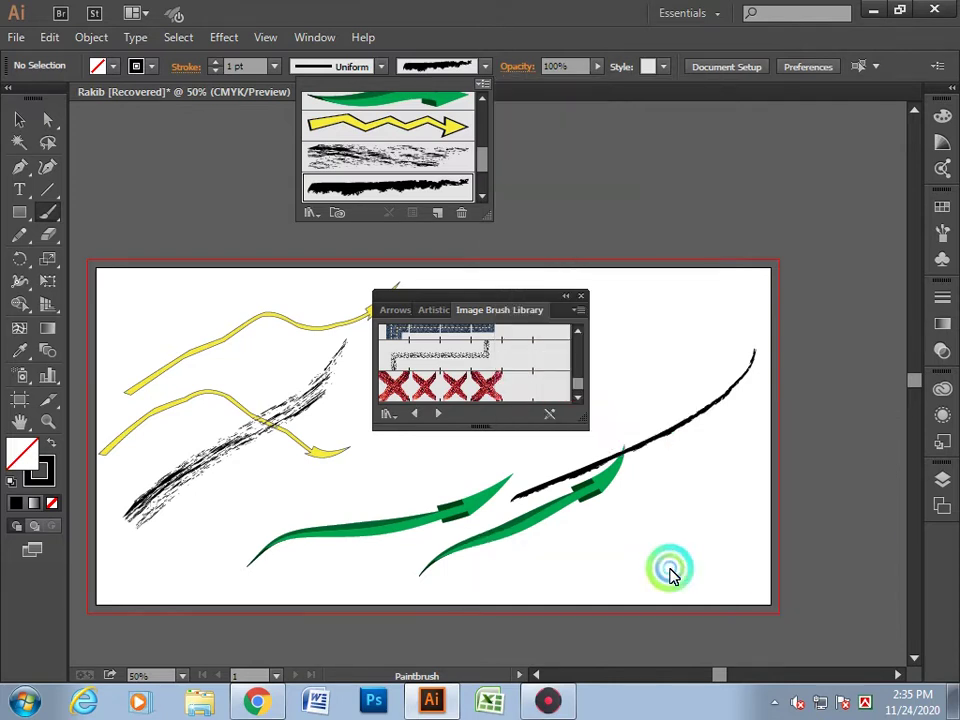
click(573, 372)
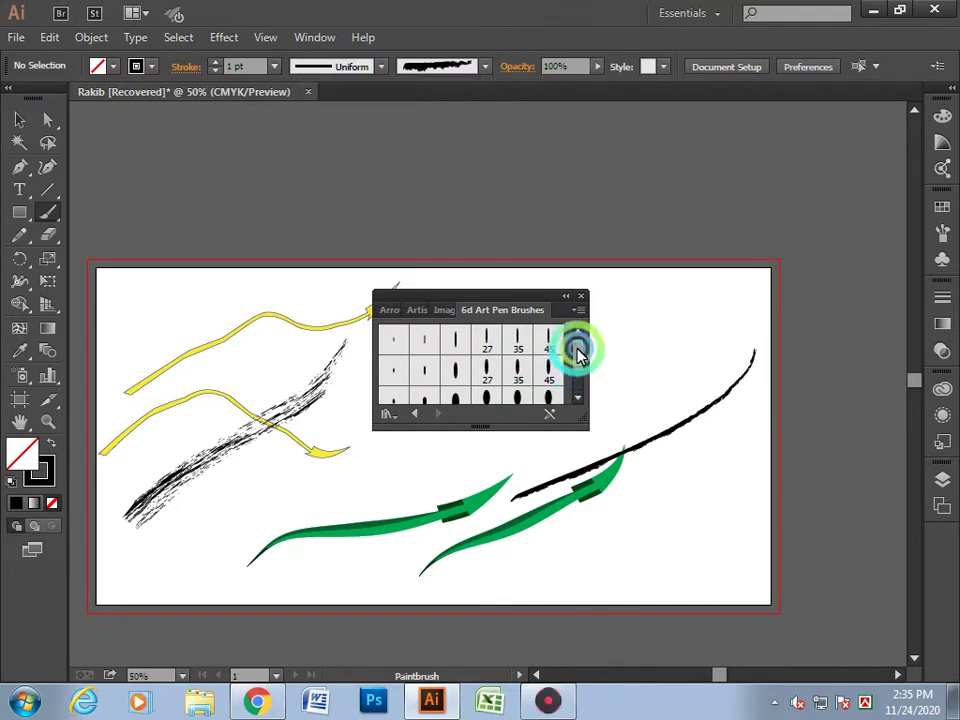
click(577, 390)
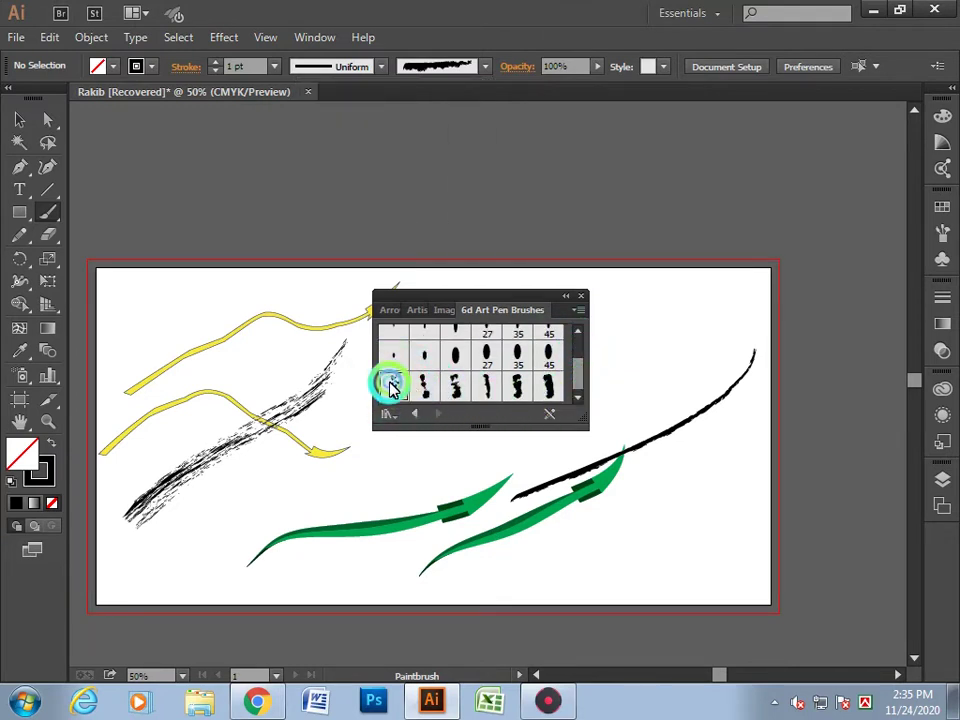
click(392, 386)
- Paint three curving black art-pen strokes on the right, the last with a heavier brush
drag(670, 323, 676, 535)
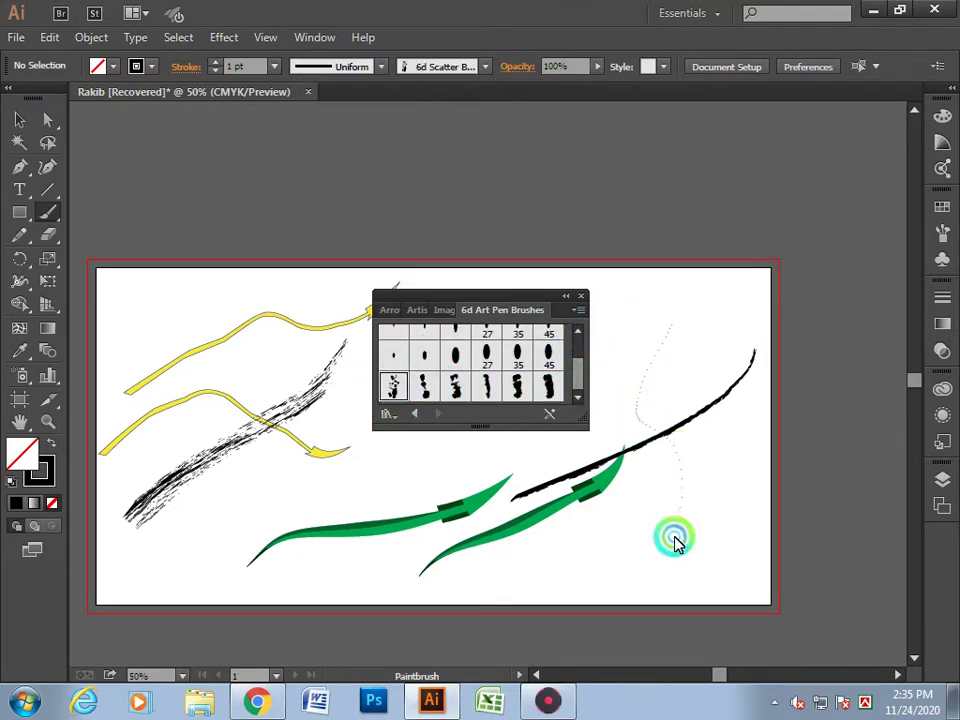
drag(720, 298, 665, 592)
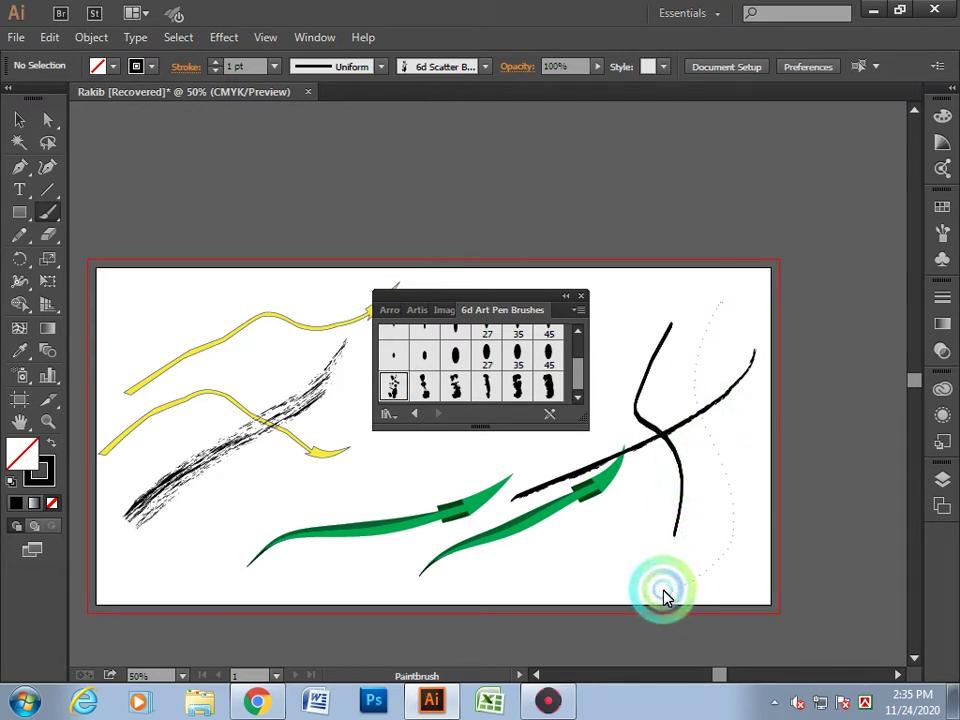
click(453, 388)
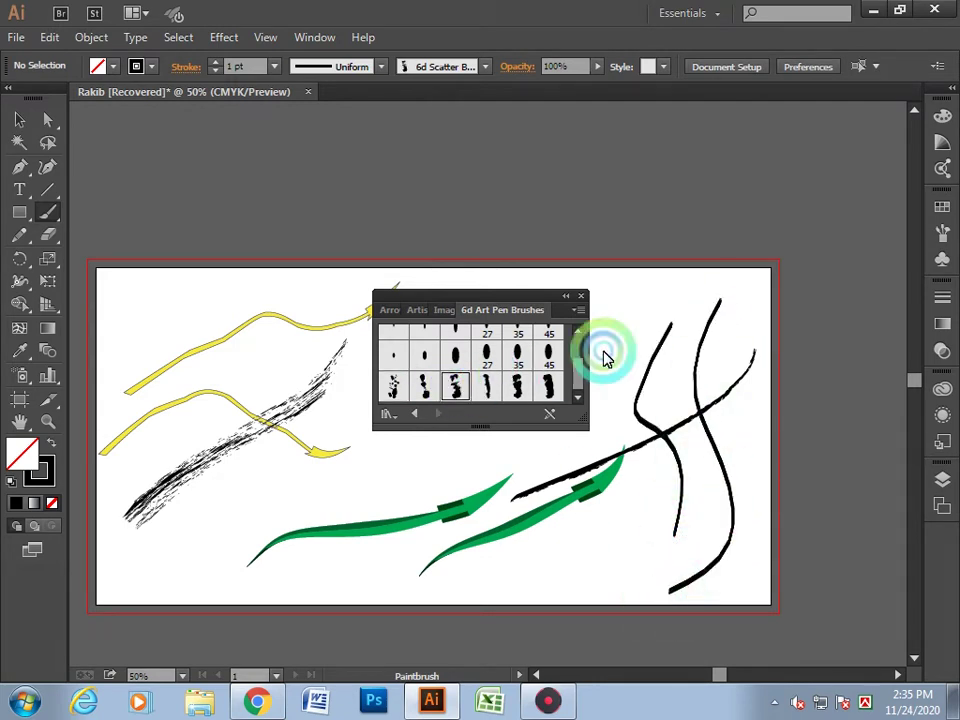
drag(680, 280, 622, 495)
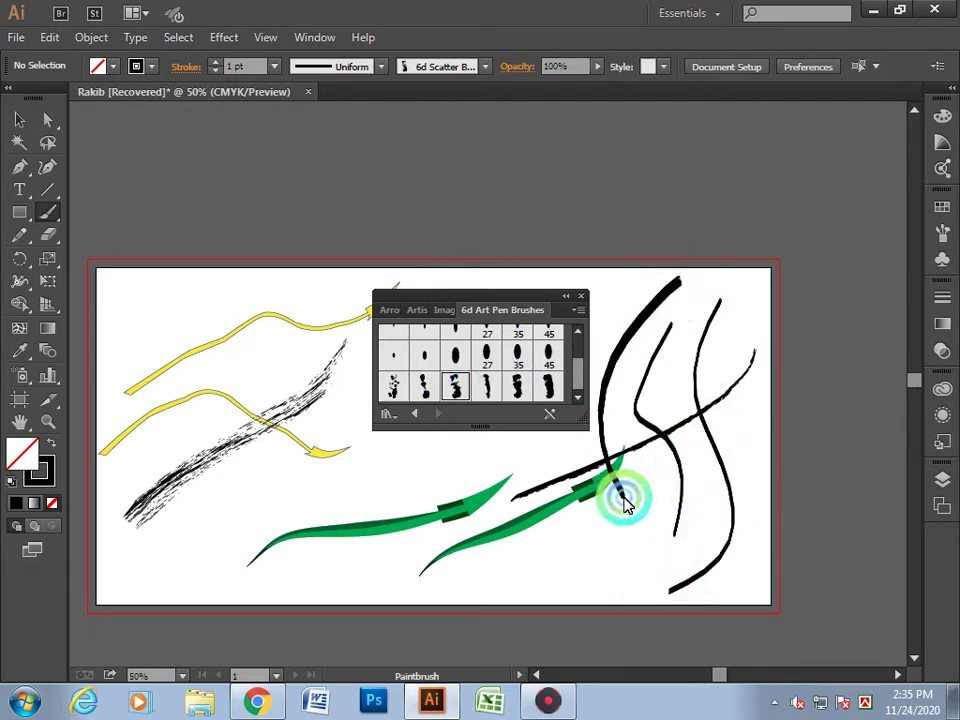
click(486, 67)
click(484, 81)
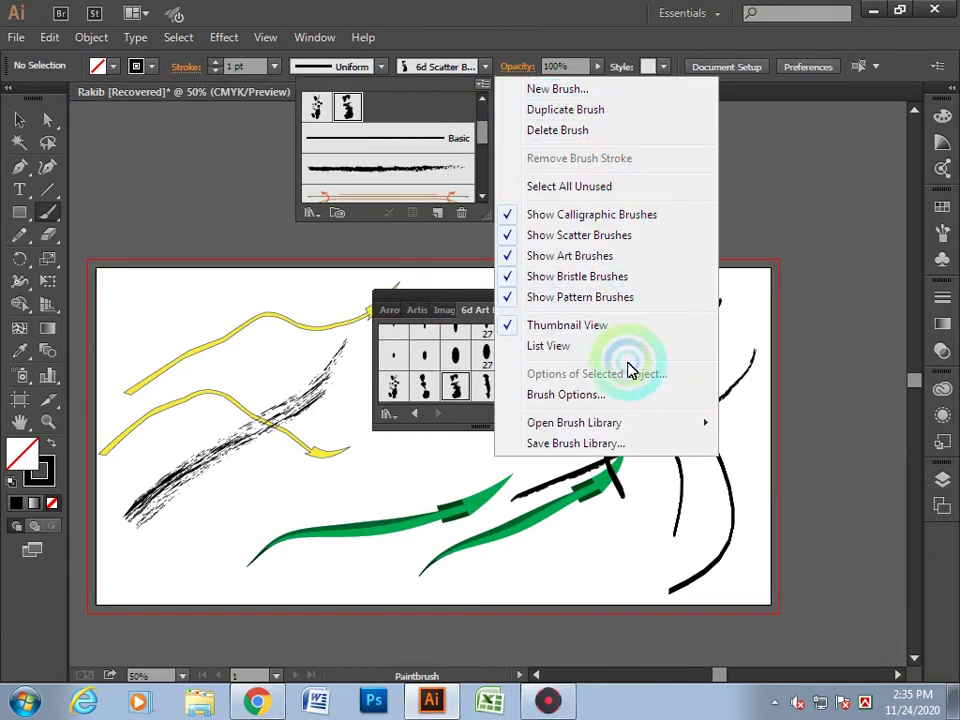
mouse_move(574, 423)
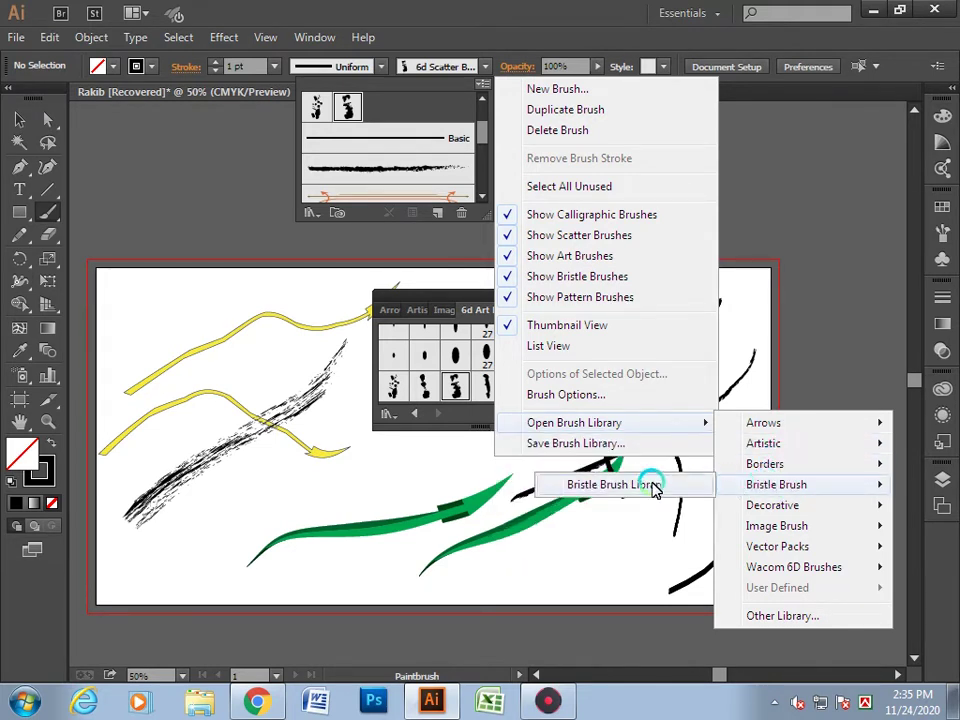
- Open the Bristle Brush Library as another library tab
click(653, 486)
click(578, 370)
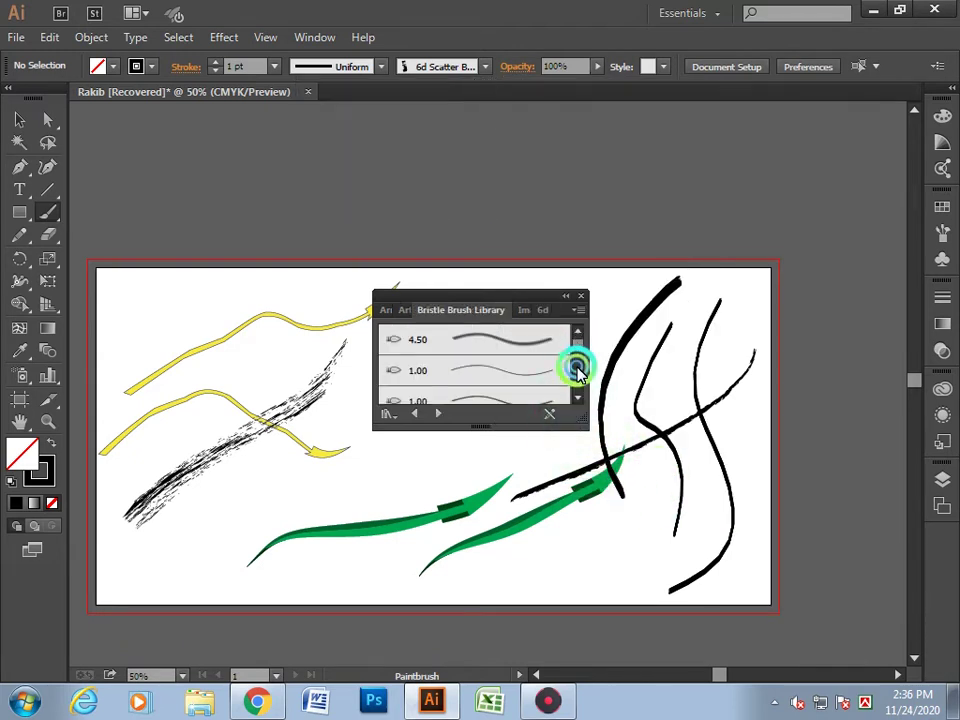
mouse_move(580, 348)
mouse_down()
mouse_move(580, 390)
mouse_move(560, 302)
mouse_up()
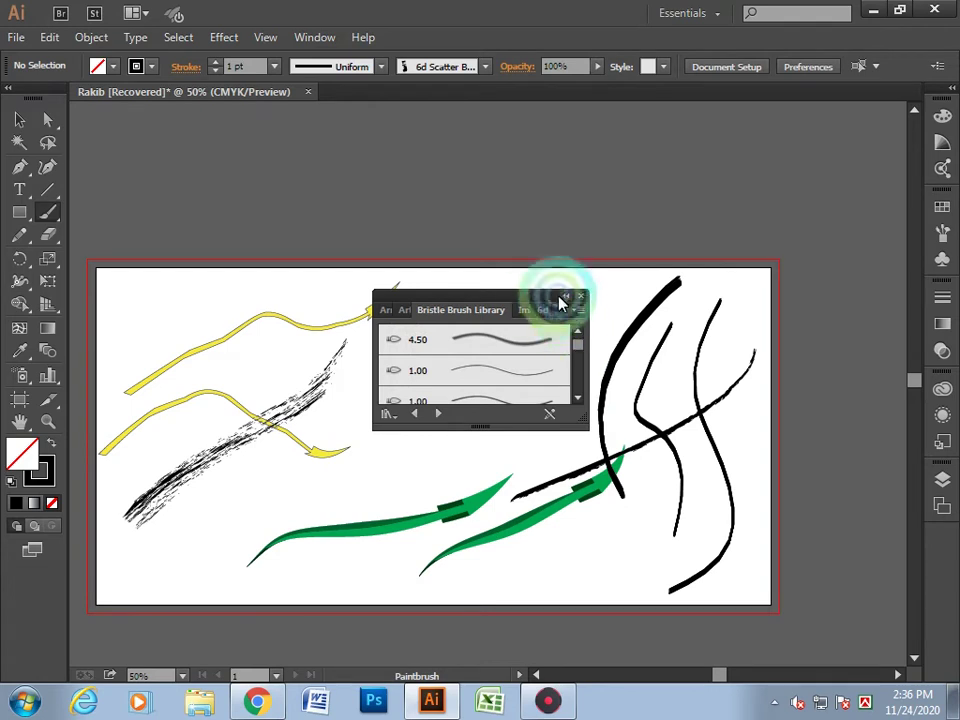
- Flip through the 6d, Artistic_ChalkCharcoalPencil and Arrows_Special library tabs
click(530, 308)
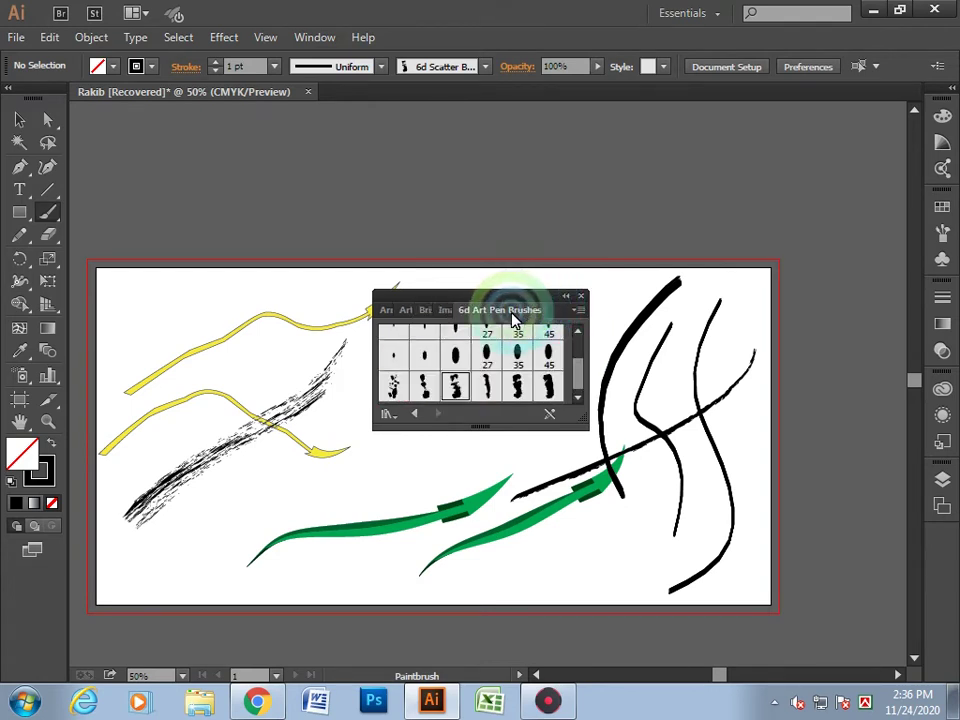
click(422, 312)
click(392, 312)
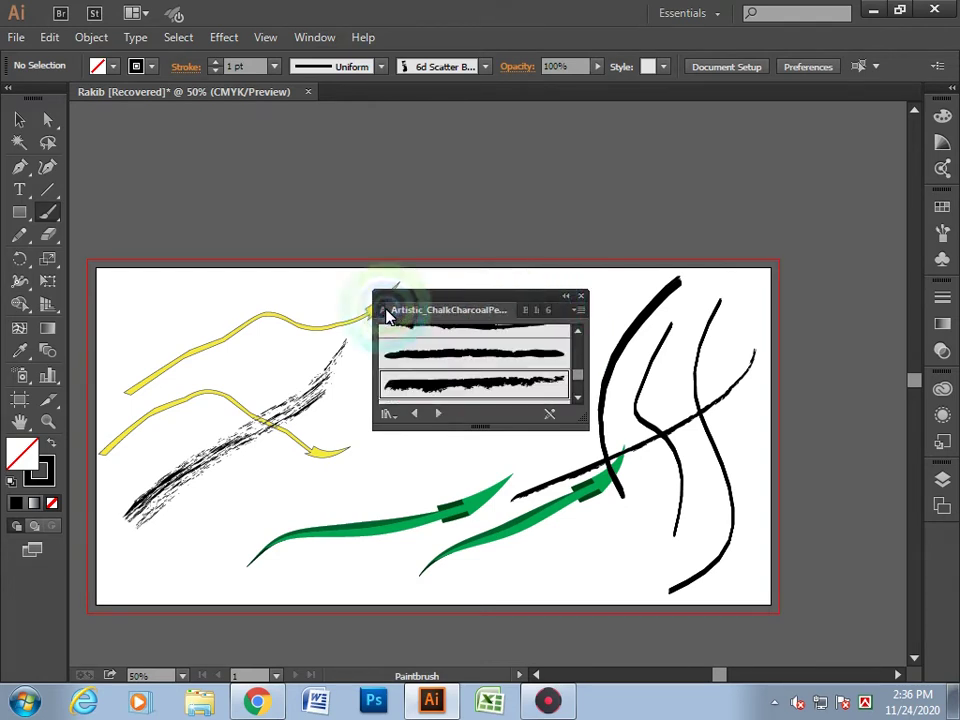
click(386, 311)
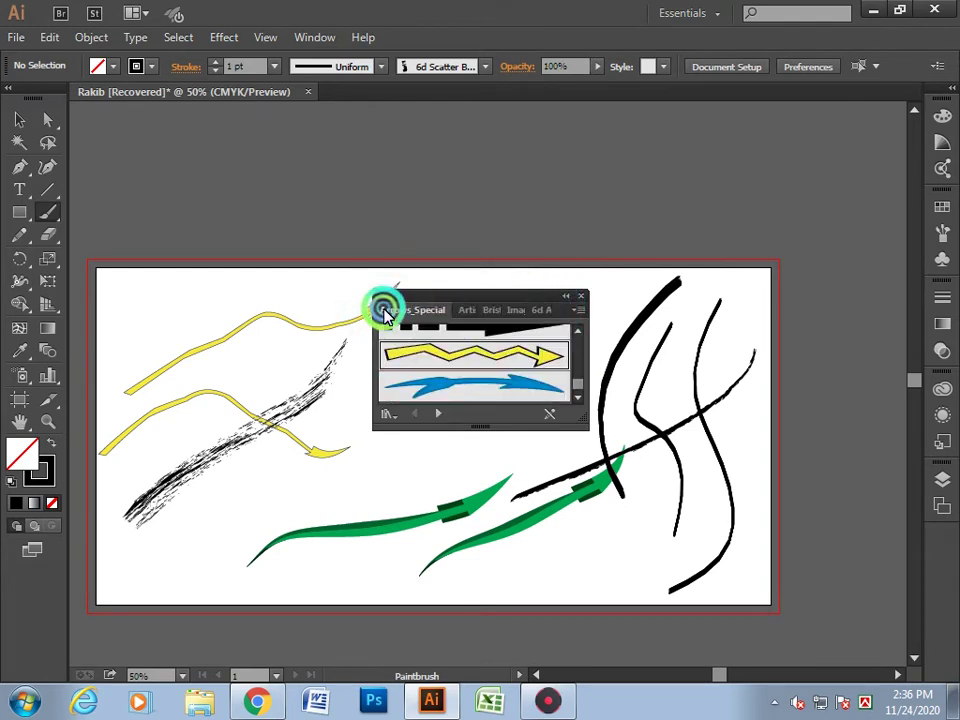
click(485, 67)
click(483, 83)
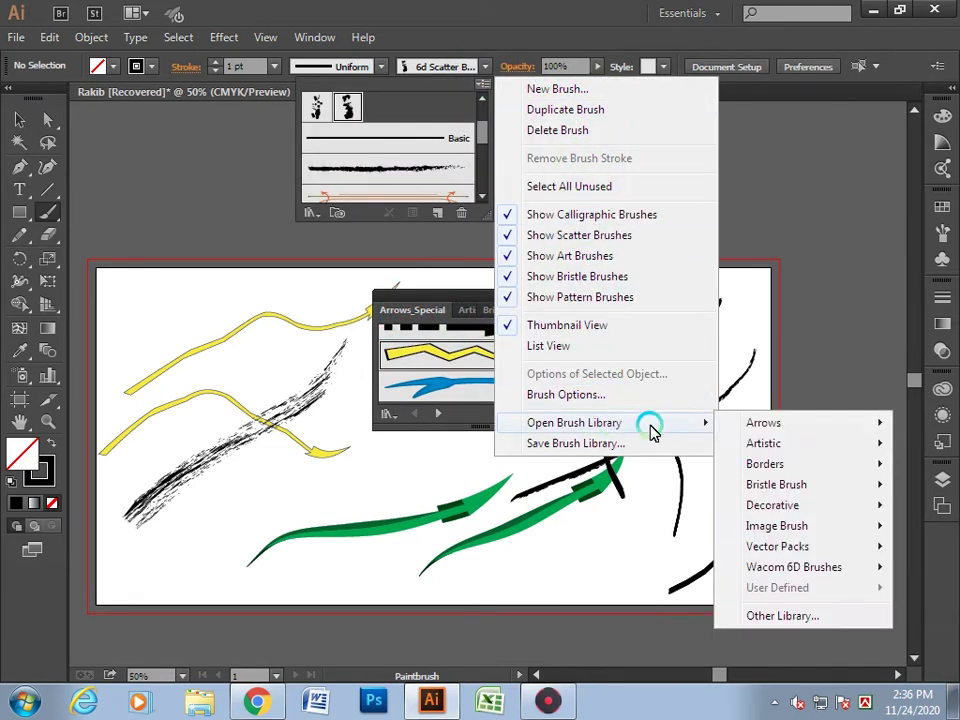
mouse_move(763, 443)
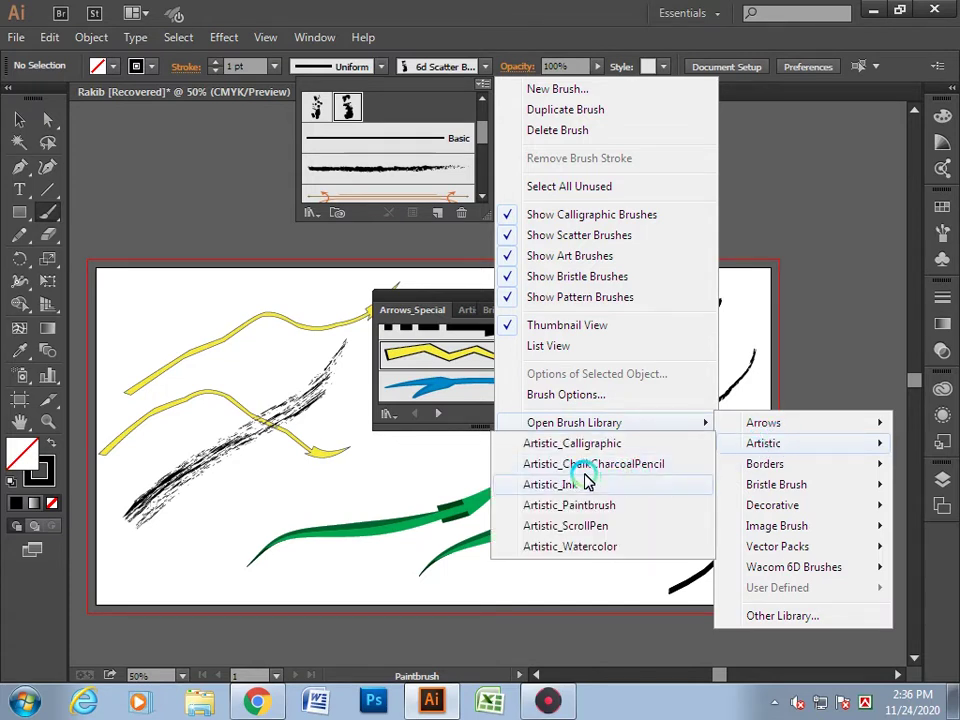
- Load Artistic_Calligraphic and paint thick black 50 pt Flat strokes in the lower left
click(593, 450)
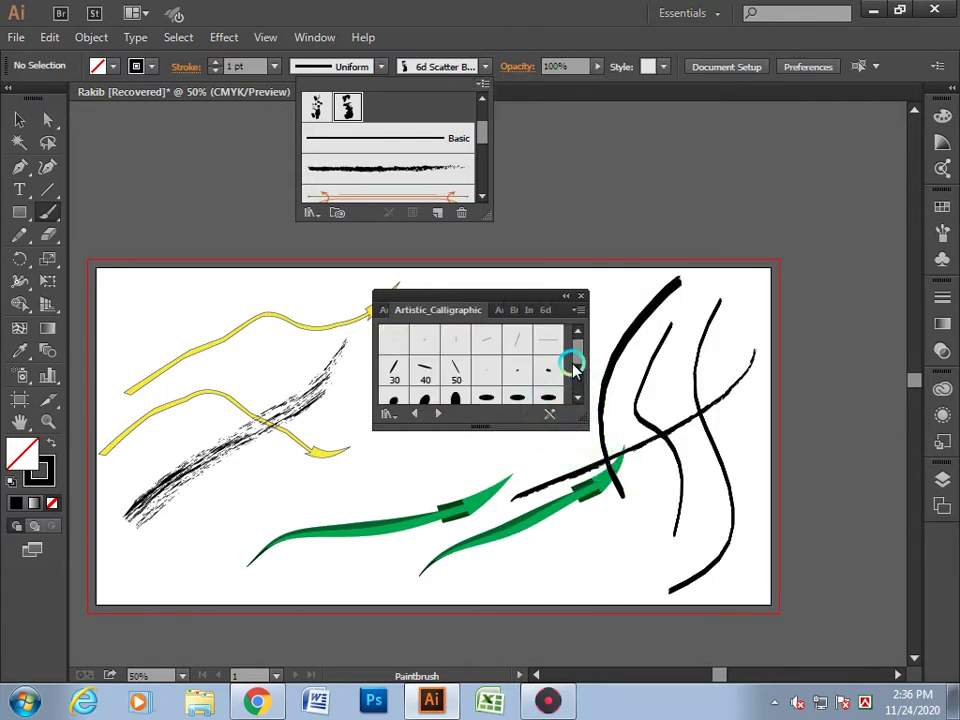
mouse_move(573, 390)
mouse_down()
mouse_move(568, 326)
mouse_move(568, 342)
mouse_up()
click(458, 374)
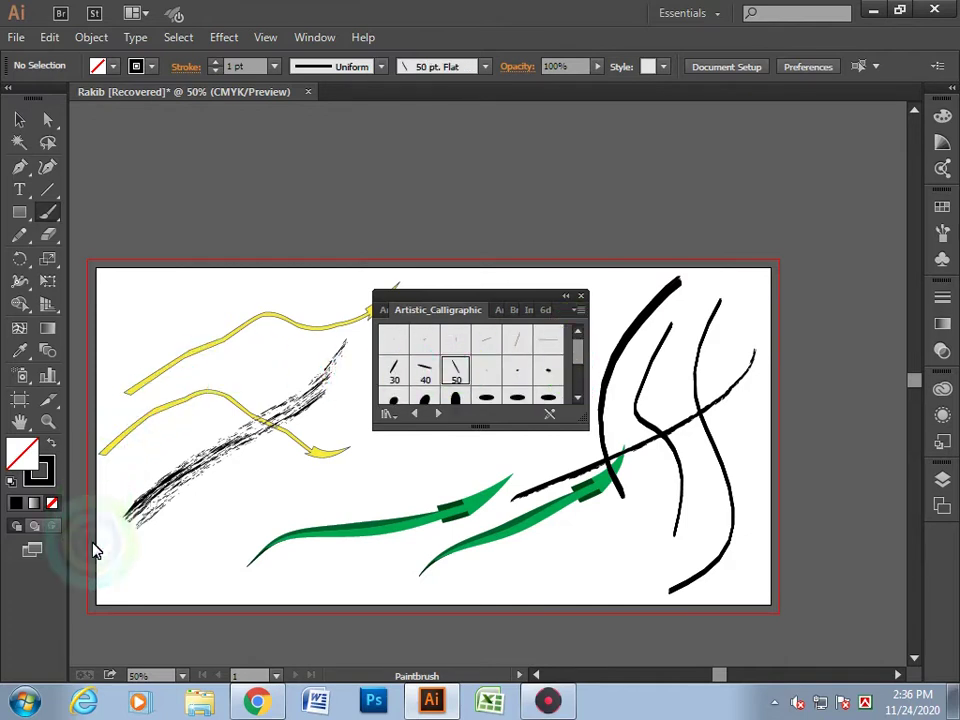
drag(125, 566, 343, 439)
drag(135, 564, 197, 560)
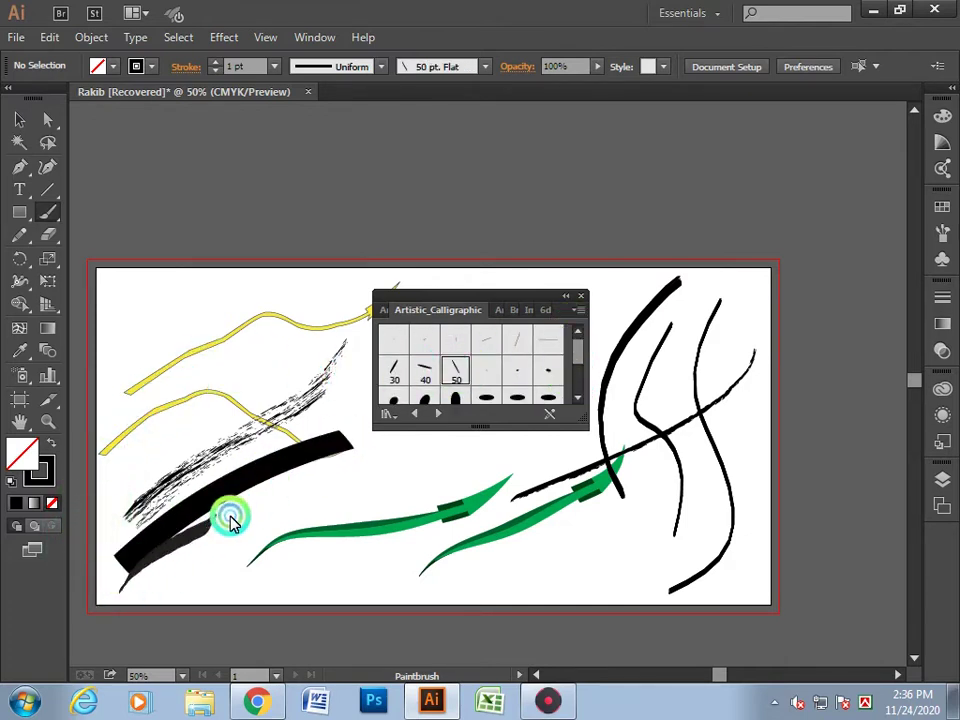
drag(450, 430, 160, 588)
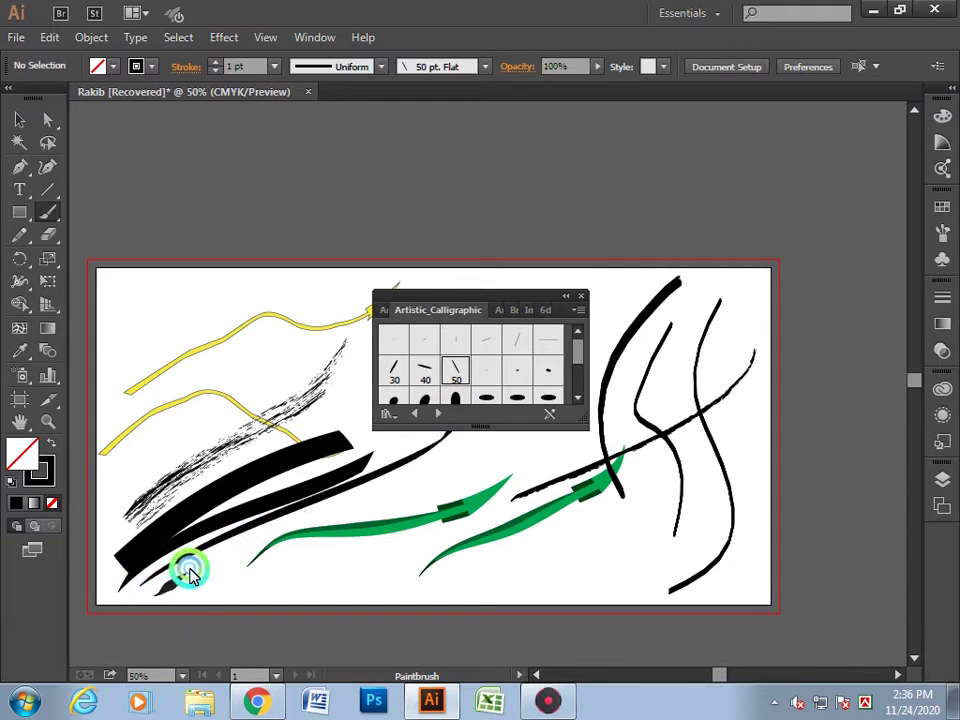
- Build a black zigzag shape at the left edge and a long zigzag stroke above the artboard
drag(112, 376, 148, 356)
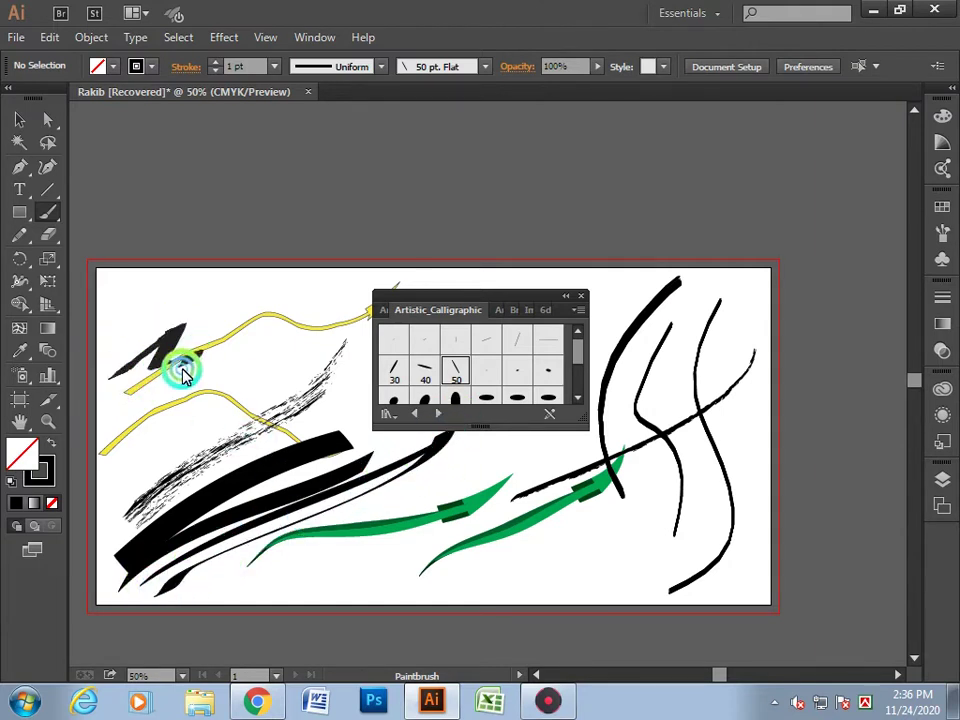
mouse_move(285, 370)
mouse_down()
mouse_move(137, 326)
mouse_move(150, 330)
mouse_up()
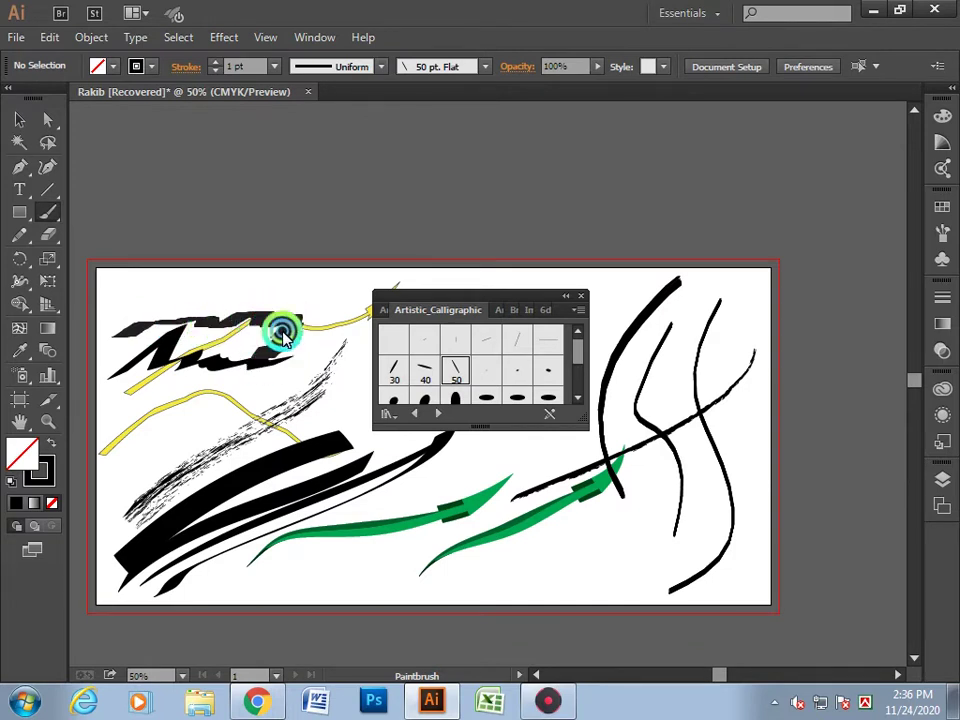
drag(255, 352, 298, 316)
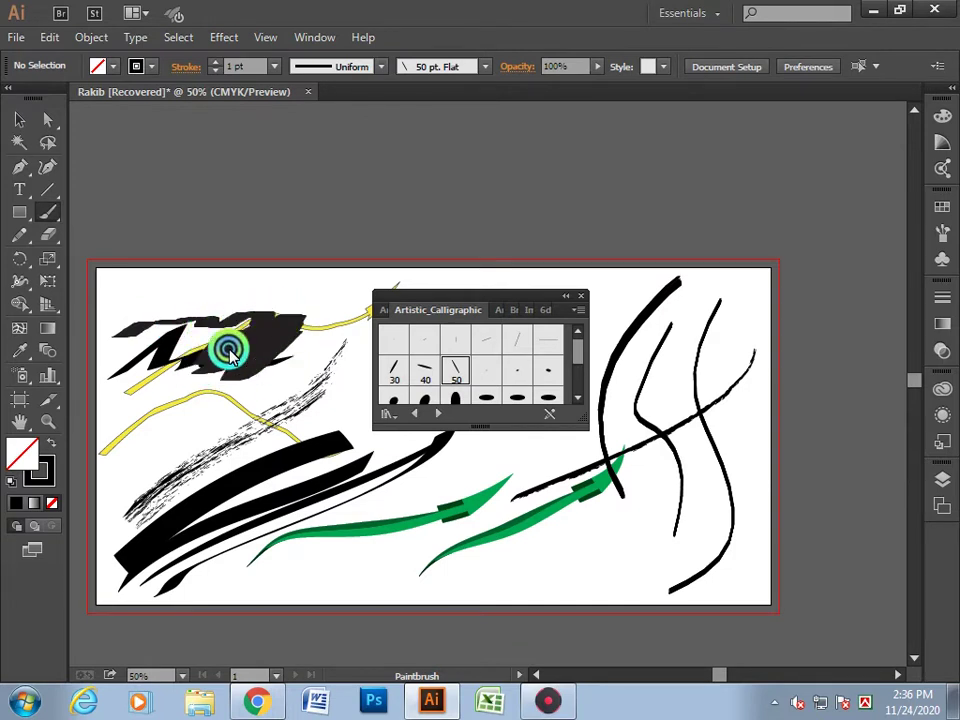
mouse_move(168, 316)
mouse_down()
mouse_move(229, 339)
mouse_move(249, 381)
mouse_move(69, 365)
mouse_up()
click(425, 310)
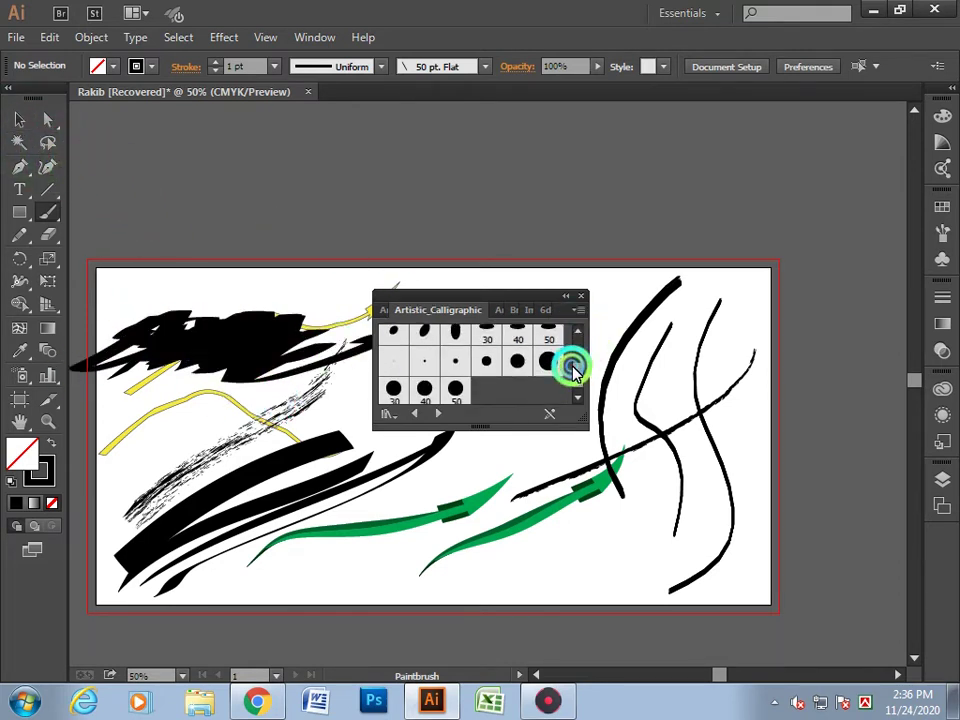
drag(578, 346, 390, 108)
click(485, 66)
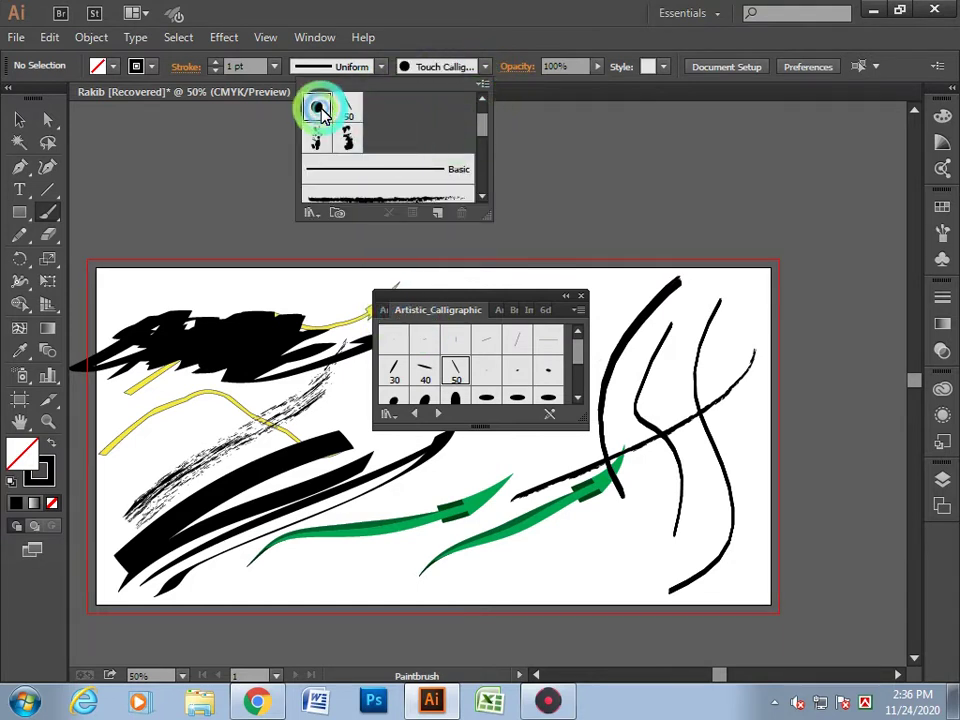
click(448, 233)
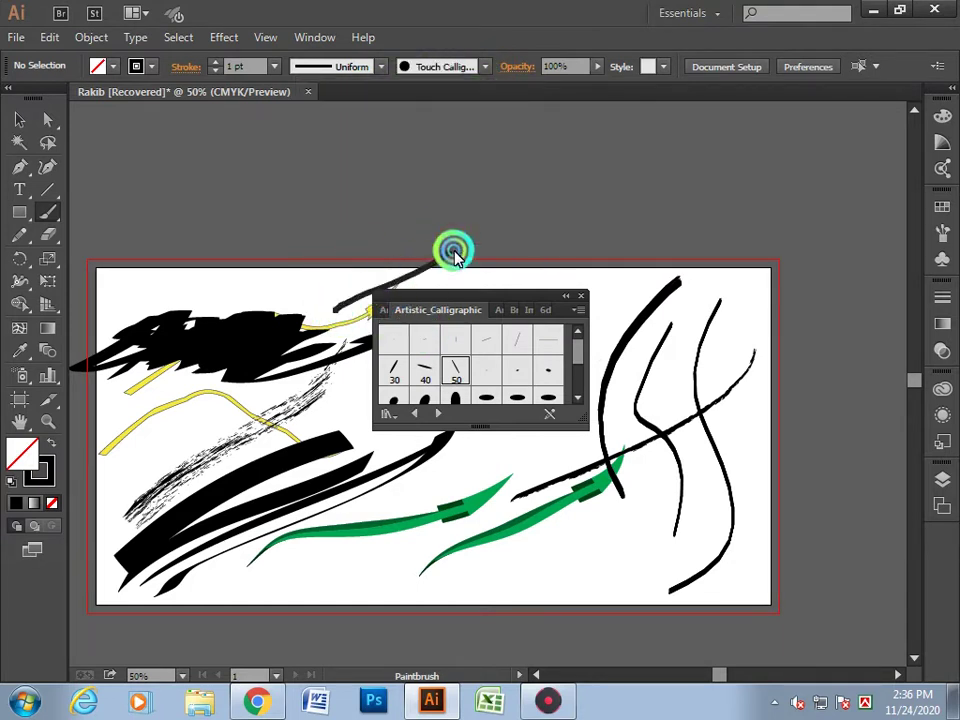
drag(453, 253, 772, 240)
- Marquee-select all the artwork and delete it, leaving the artboard empty
click(28, 121)
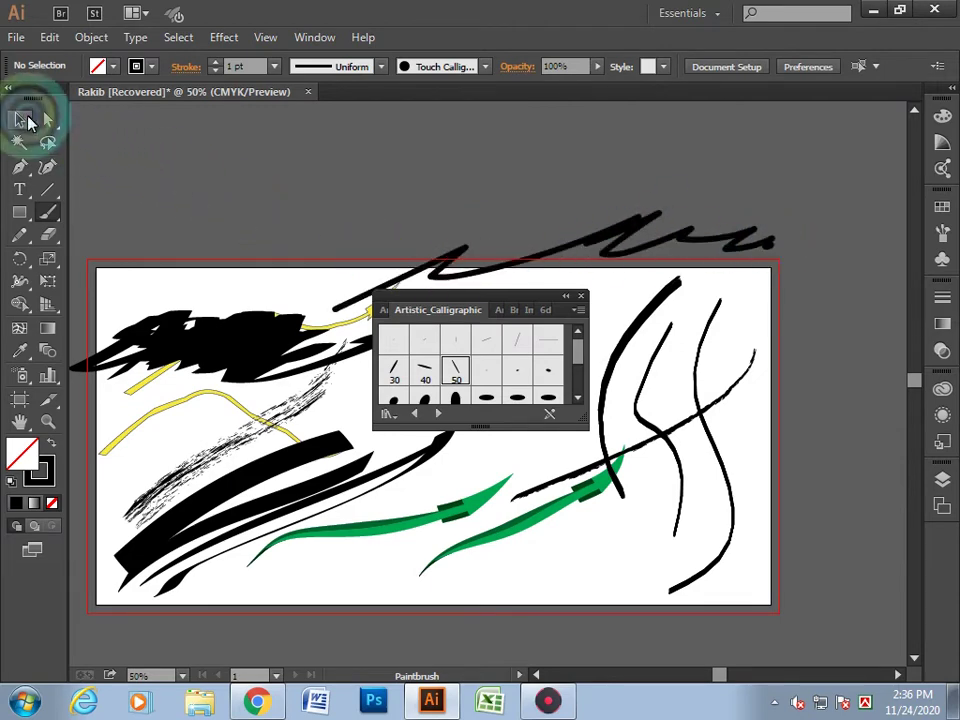
click(175, 136)
drag(213, 206, 793, 639)
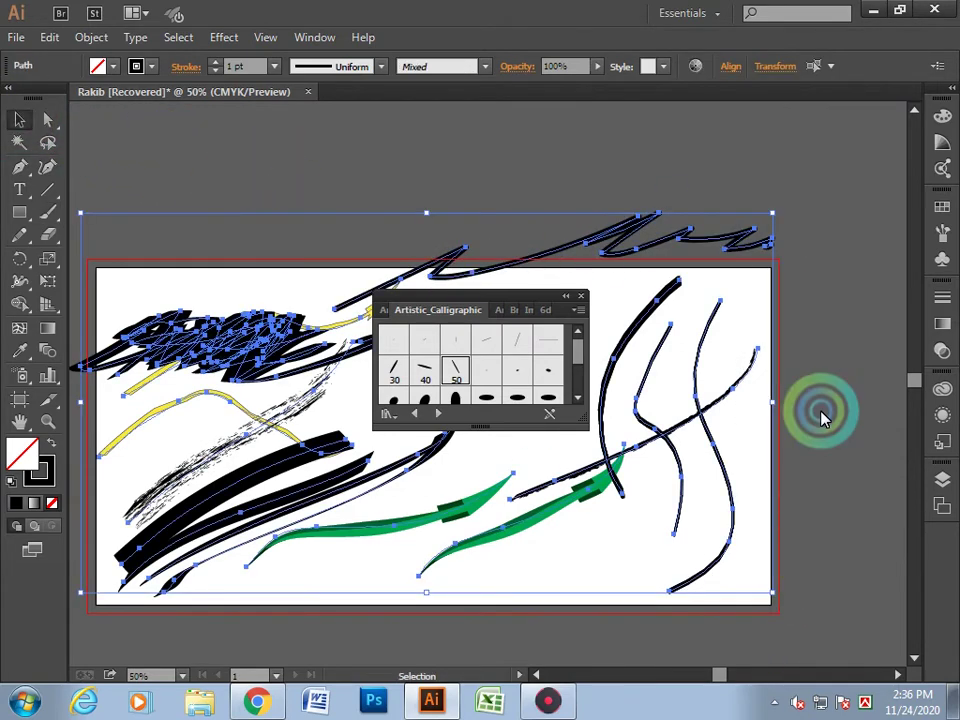
key(Delete)
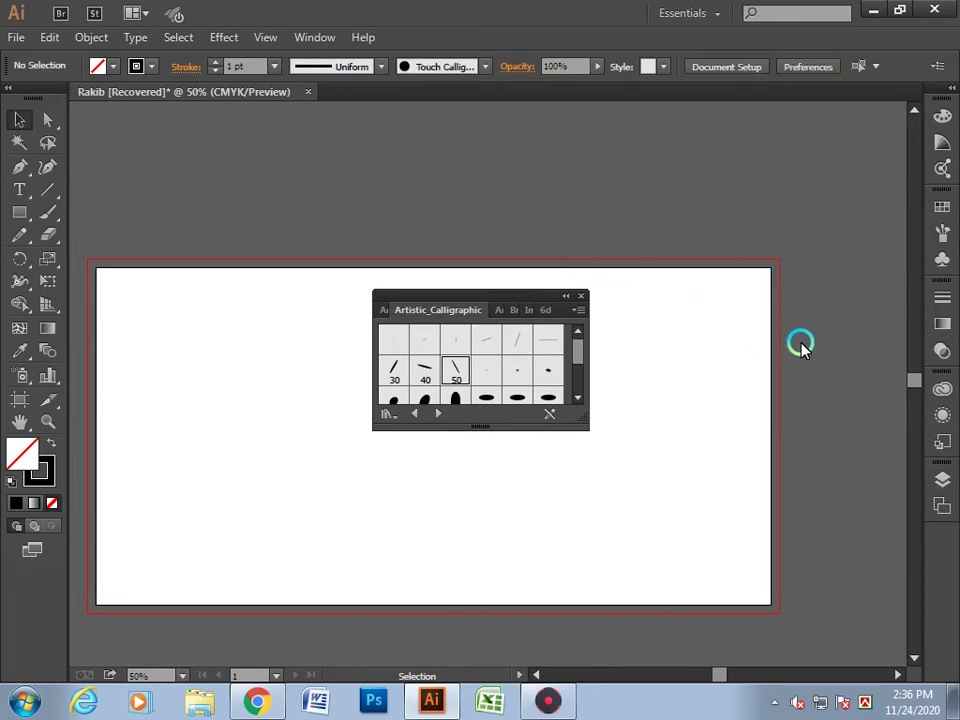
drag(516, 300, 598, 252)
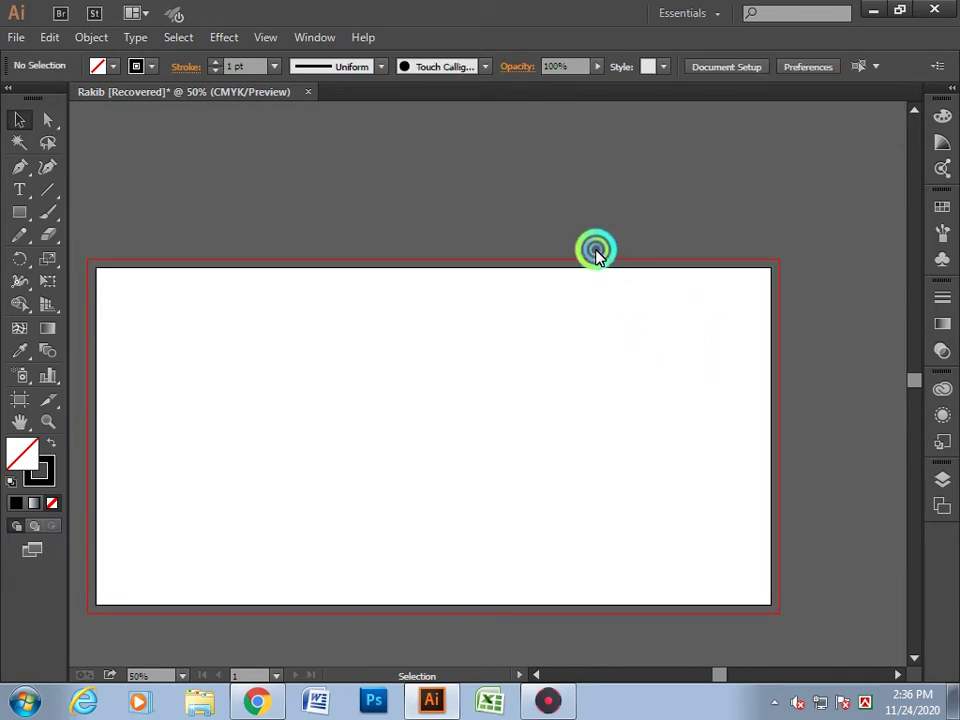
click(488, 68)
click(484, 84)
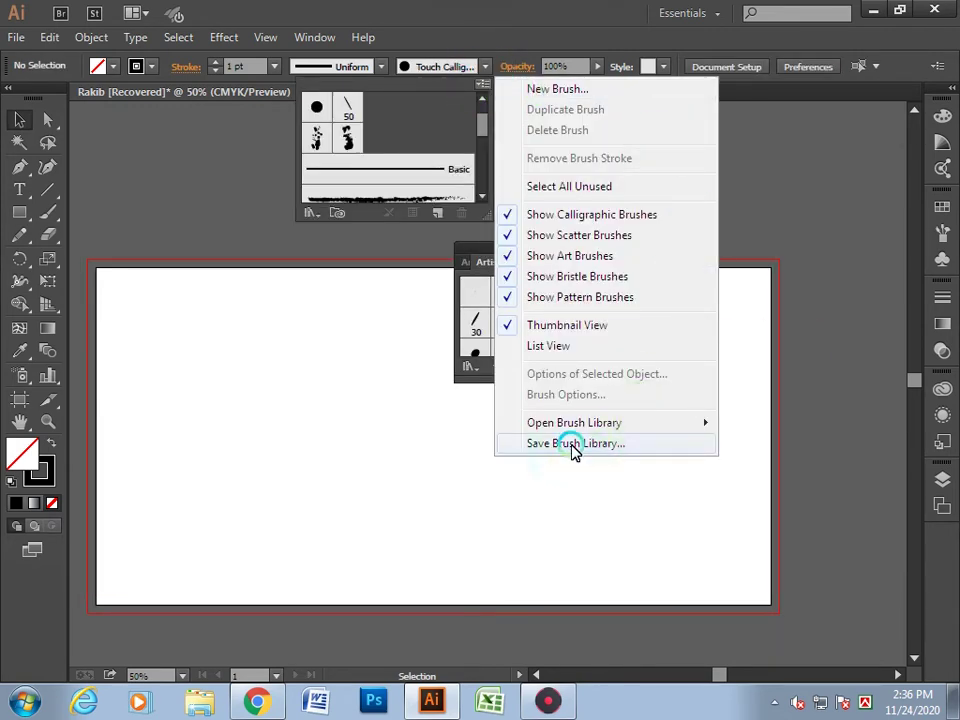
click(609, 425)
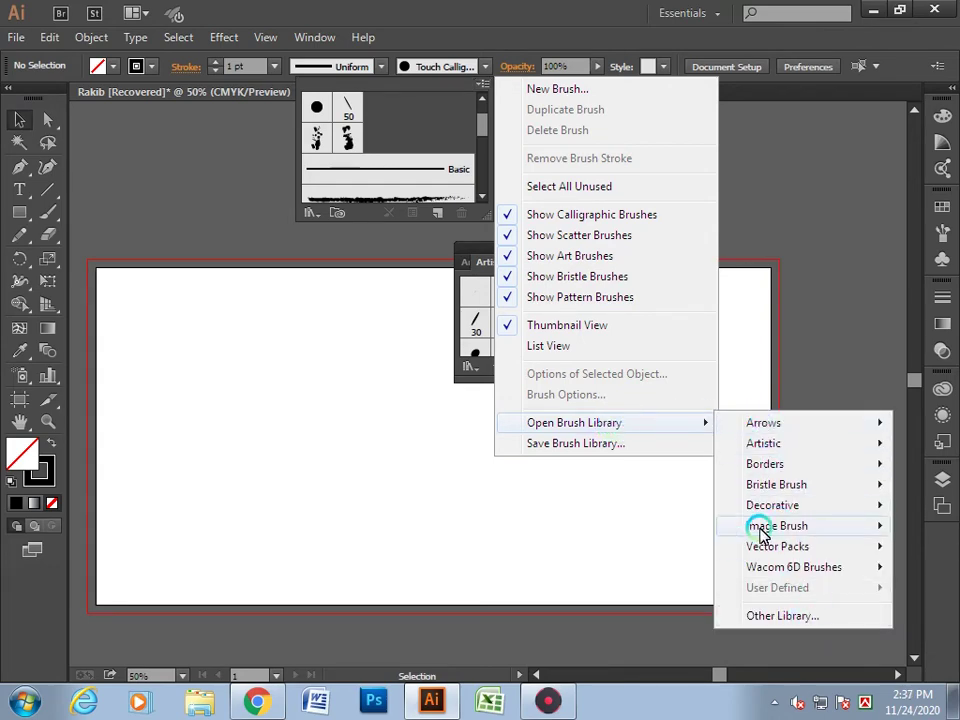
click(783, 616)
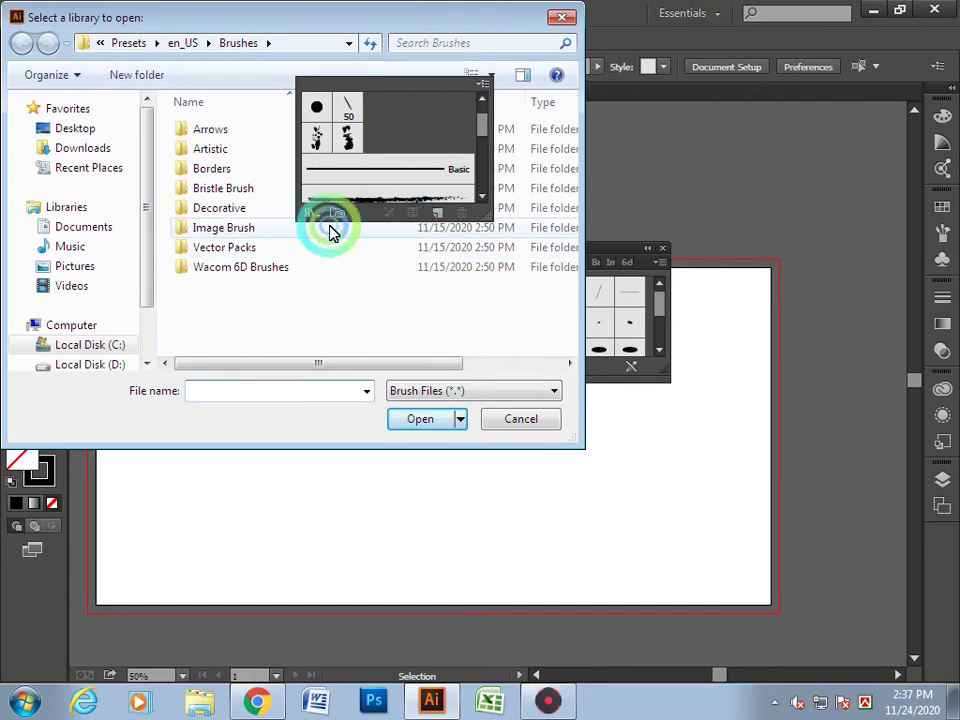
click(435, 250)
double_click(235, 192)
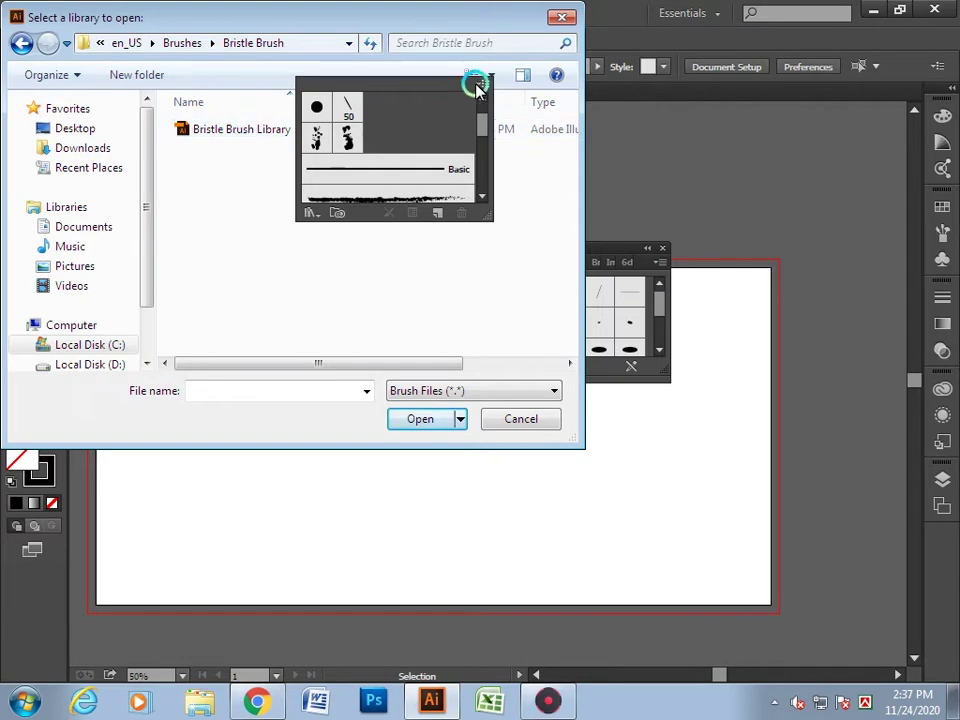
click(570, 15)
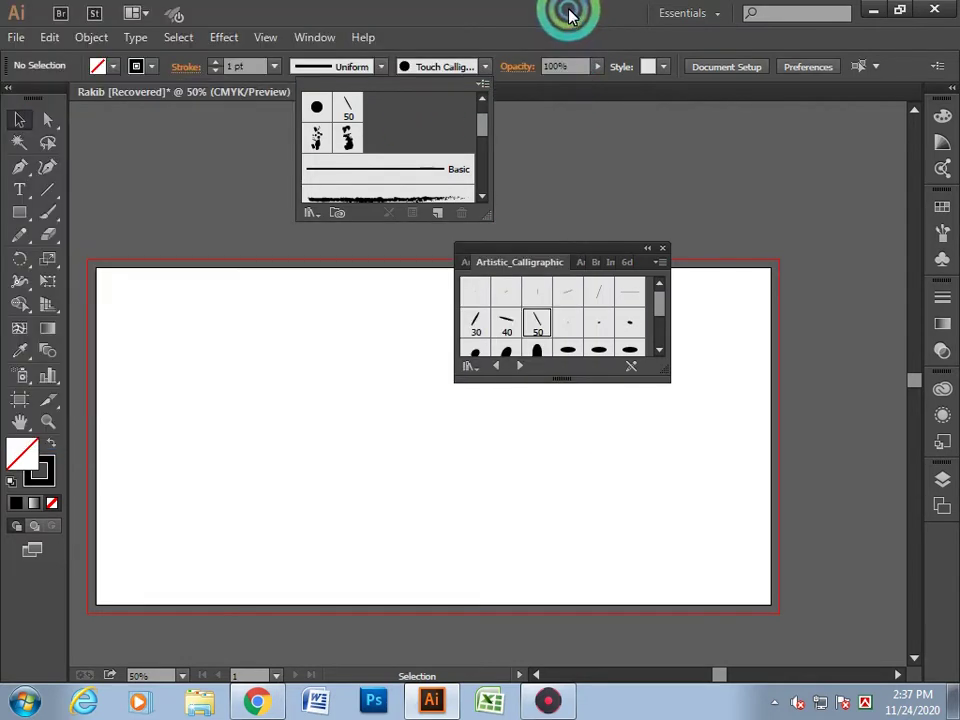
- Close the Artistic_Calligraphic brush library panel
click(666, 249)
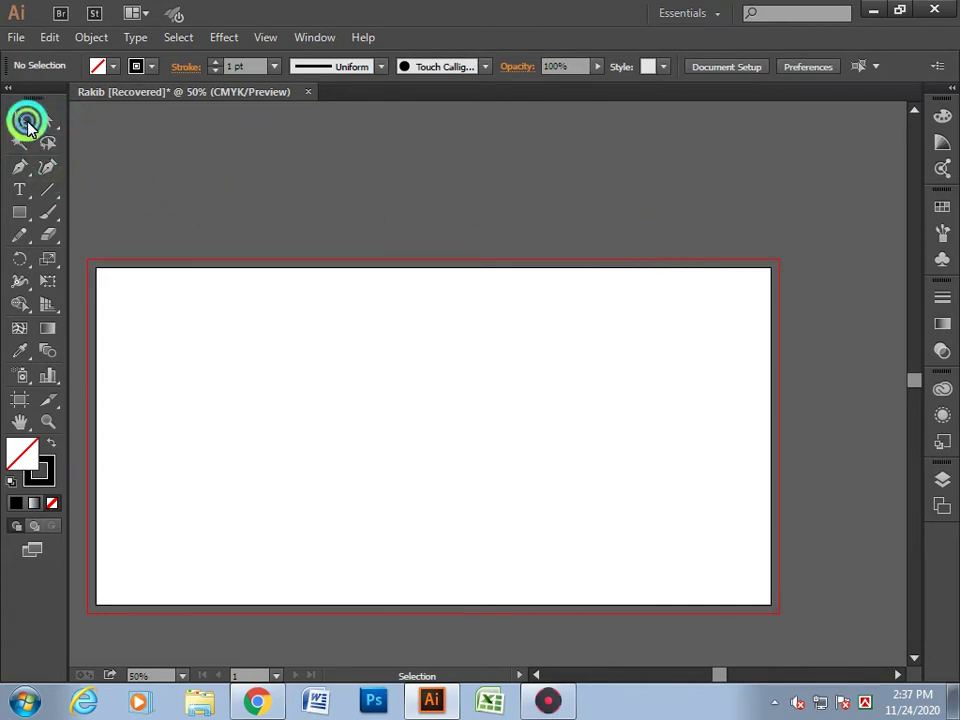
click(13, 120)
click(111, 271)
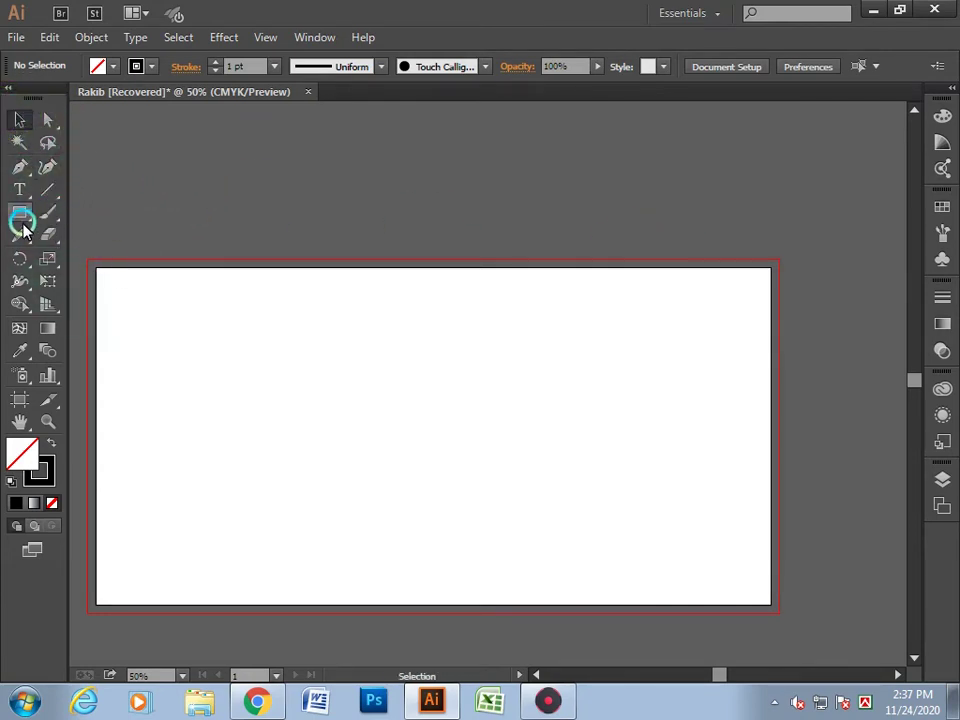
- Sketch three rising pencil curves and two diagonal lines crossing them
click(122, 236)
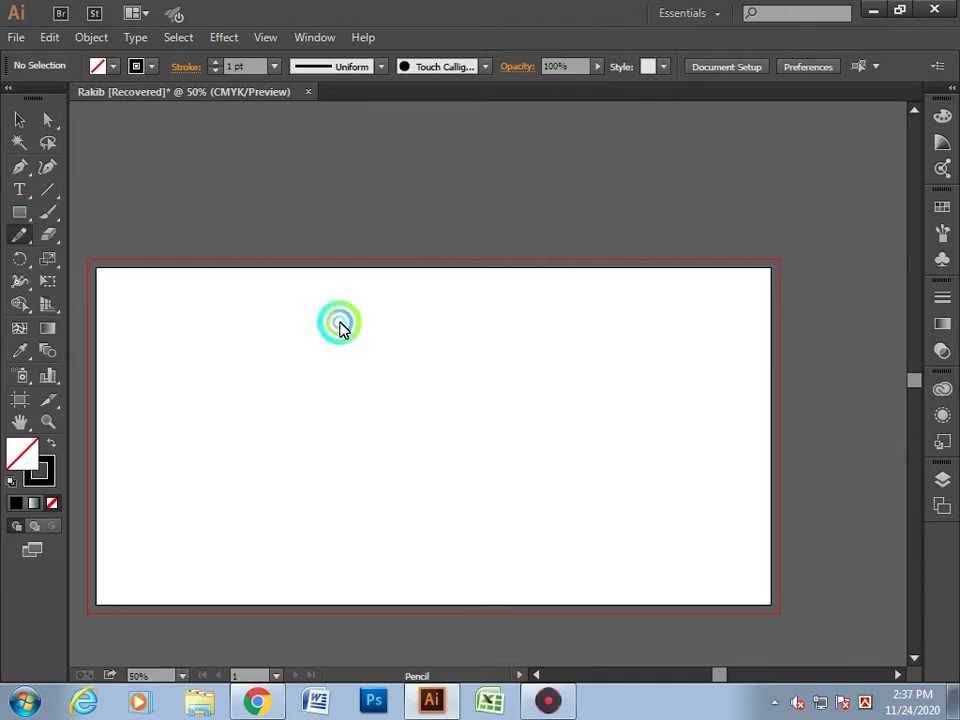
drag(296, 544, 423, 336)
drag(338, 557, 463, 318)
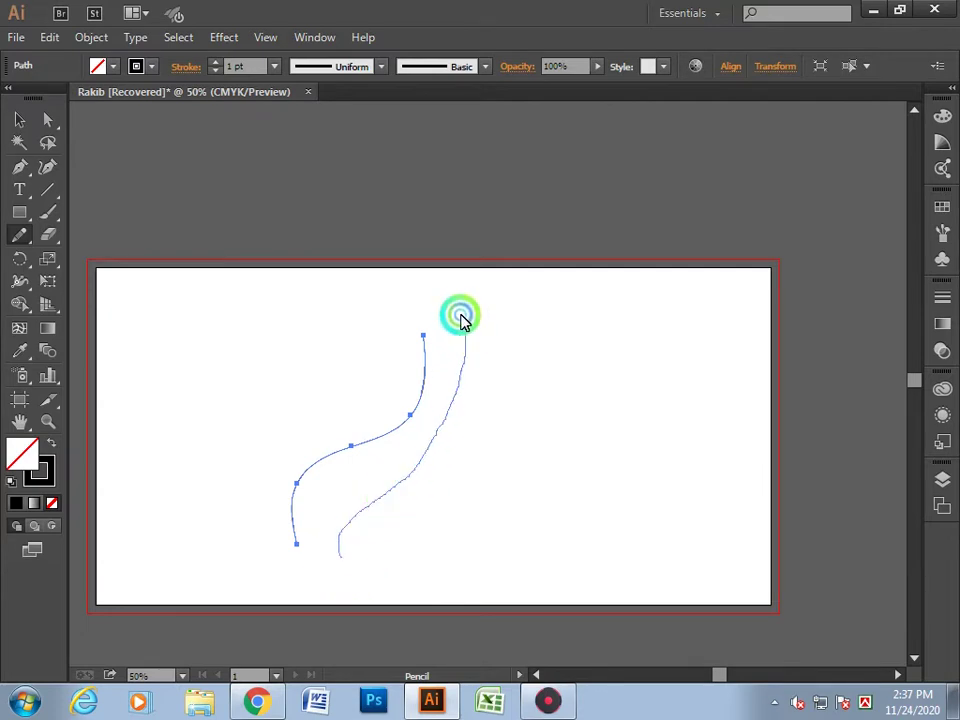
drag(415, 544, 490, 311)
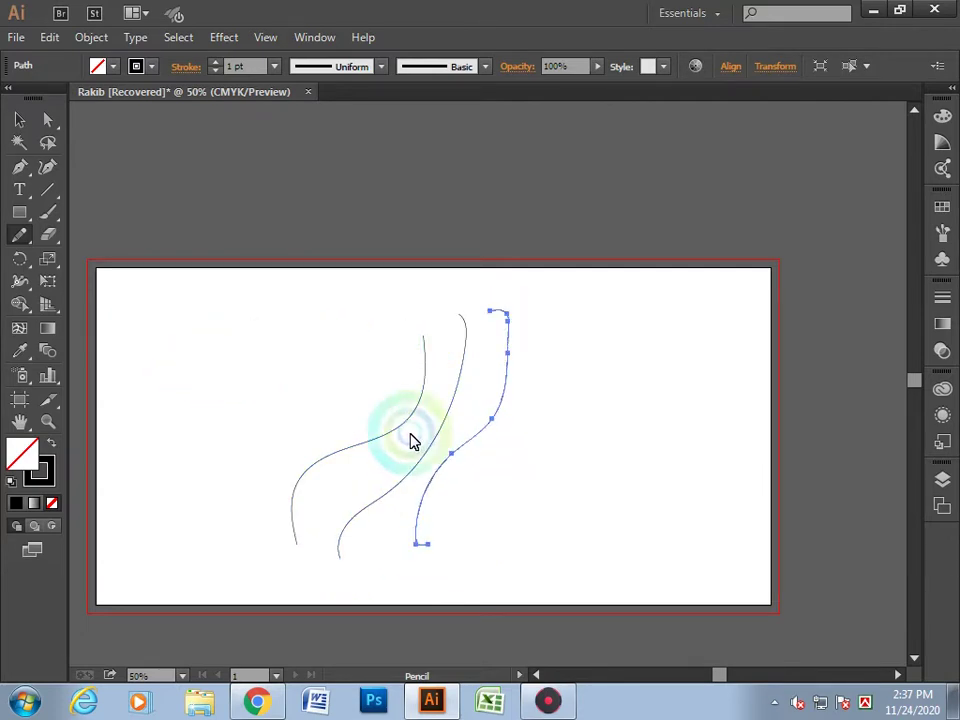
drag(319, 357, 491, 492)
drag(383, 355, 573, 498)
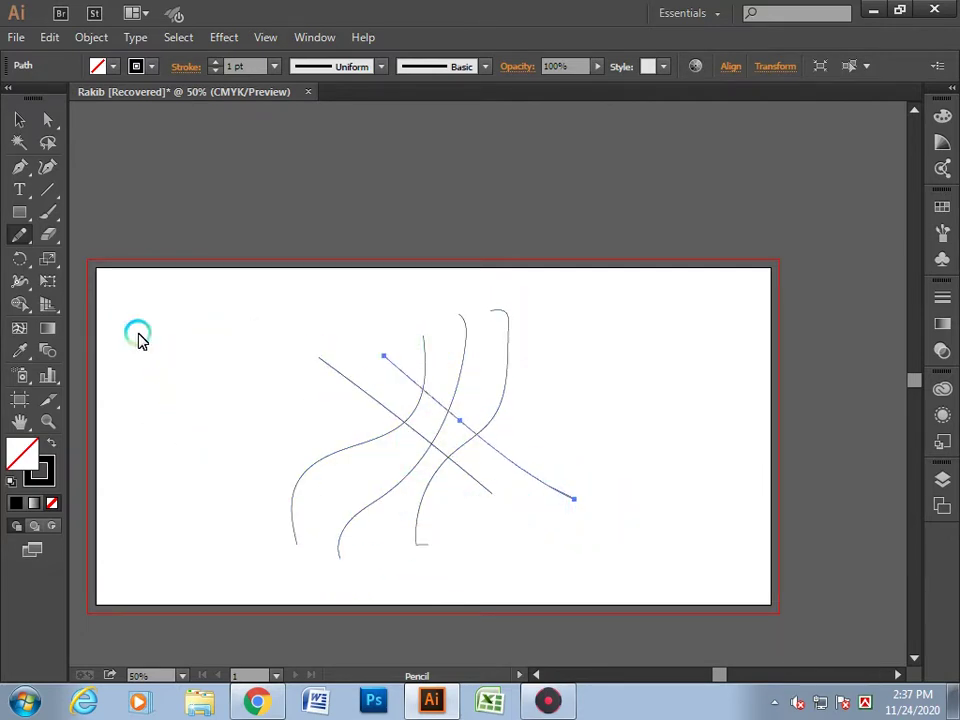
- Marquee-select all the pencil paths and delete them
click(21, 237)
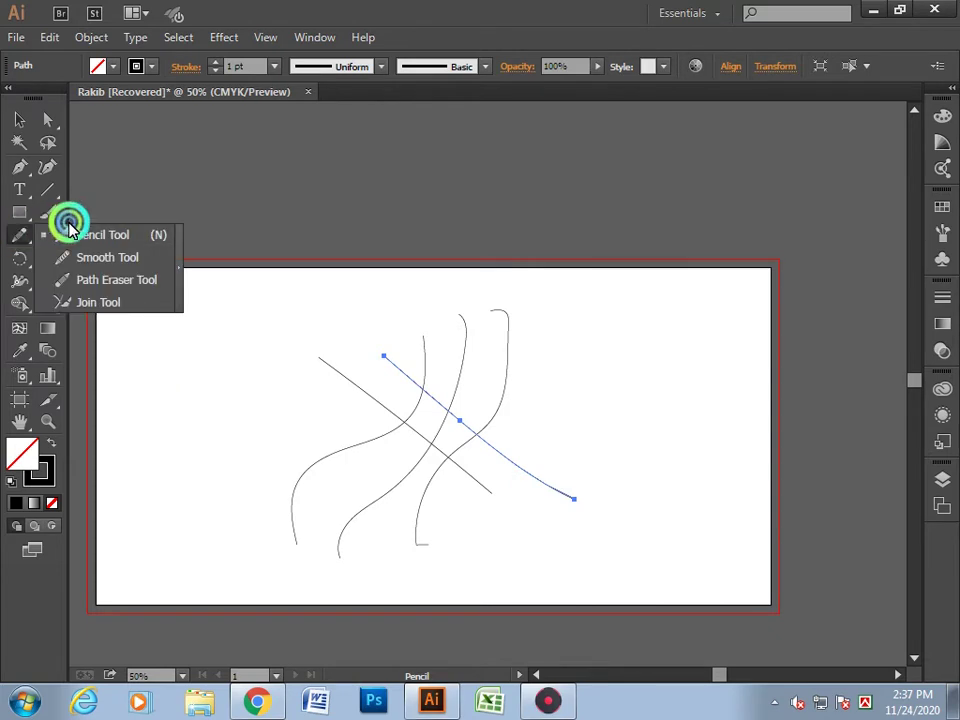
drag(68, 226, 90, 262)
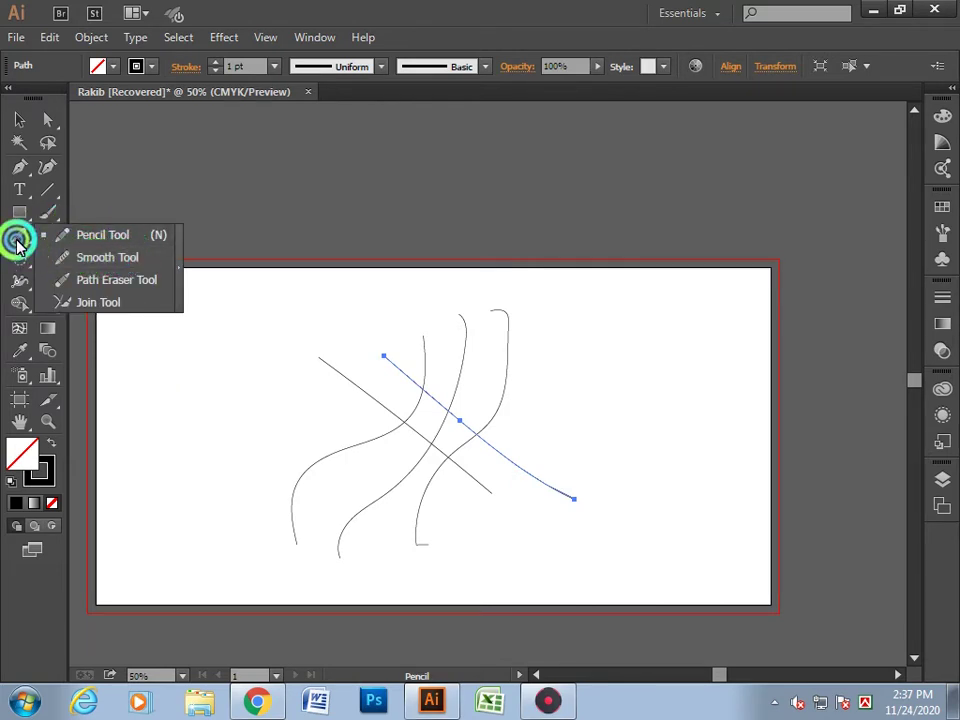
click(19, 120)
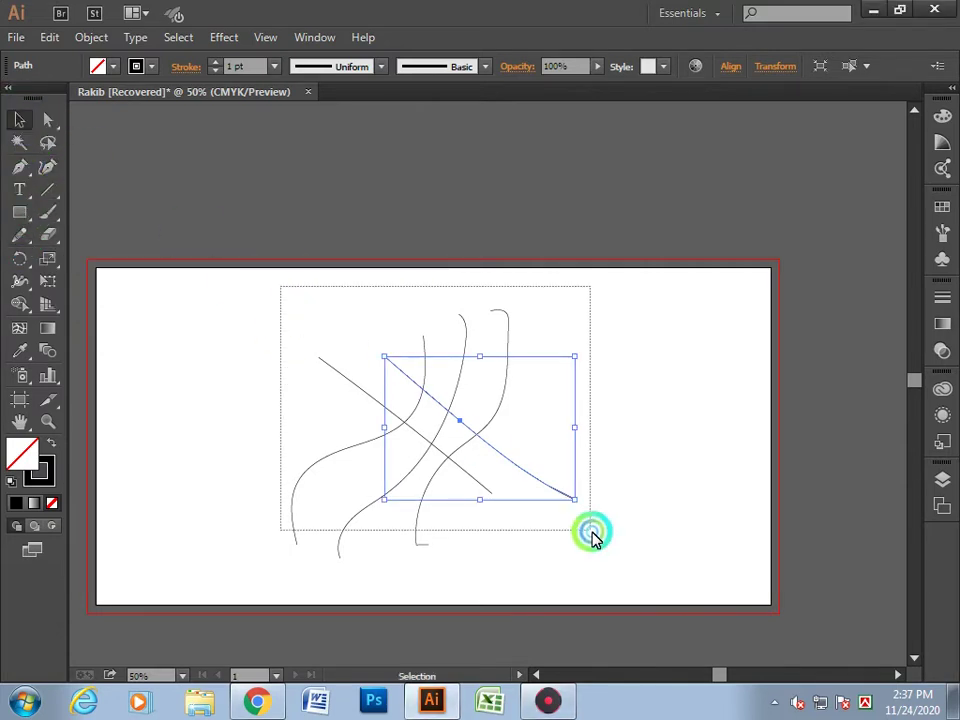
drag(290, 333, 593, 533)
key(Delete)
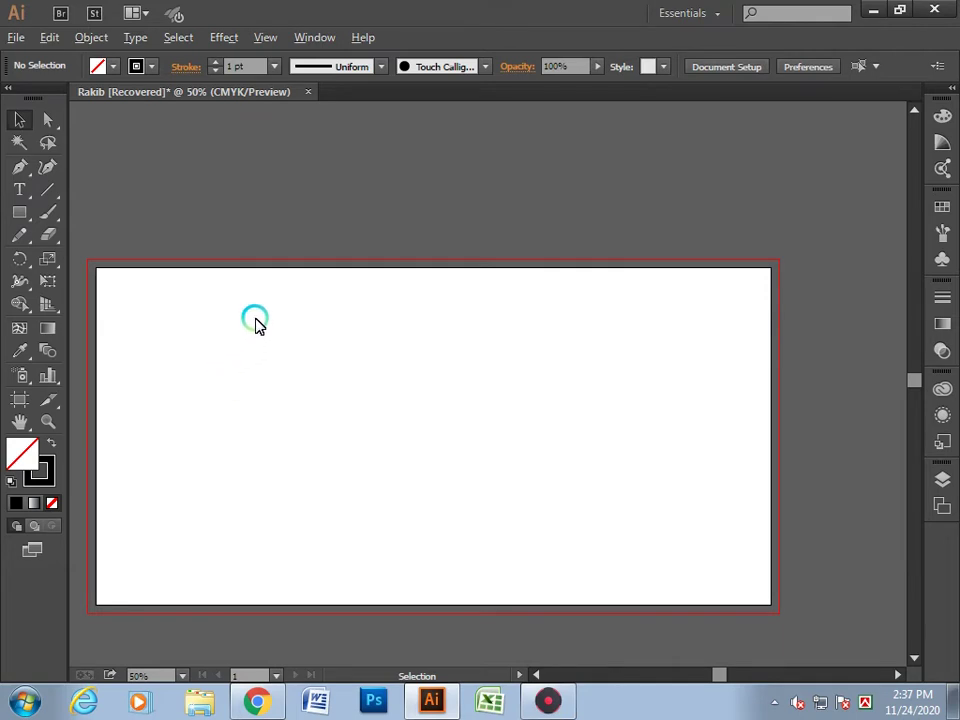
- Draw a rectangle on the artboard and shorten it slightly from the top
scroll(255, 322, up, 1)
click(30, 224)
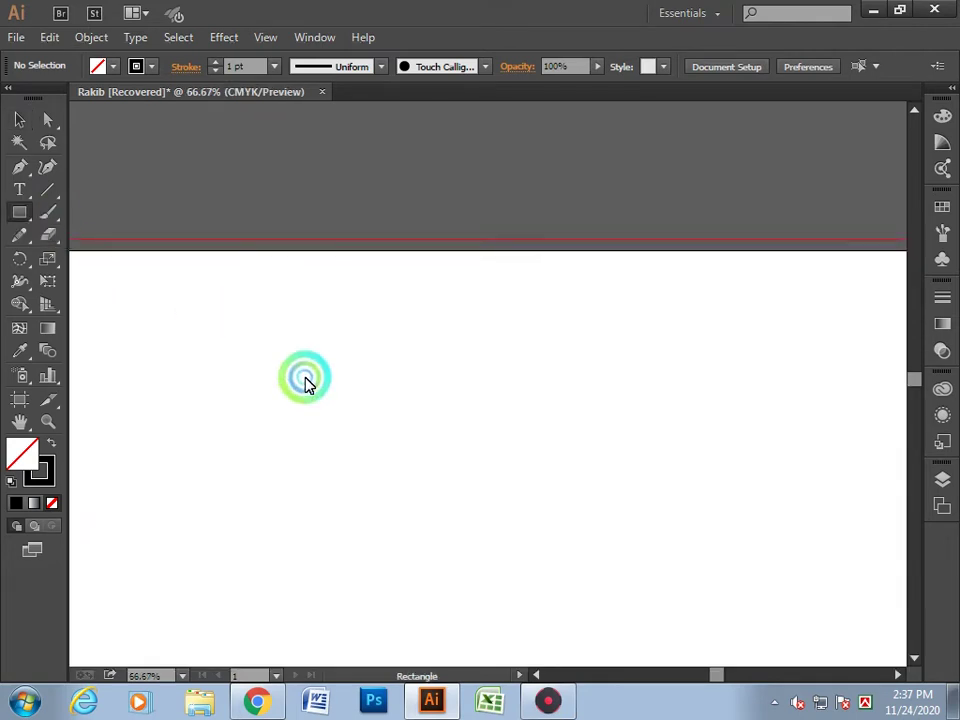
mouse_move(246, 347)
mouse_down()
mouse_move(585, 527)
mouse_move(516, 556)
mouse_up()
click(19, 120)
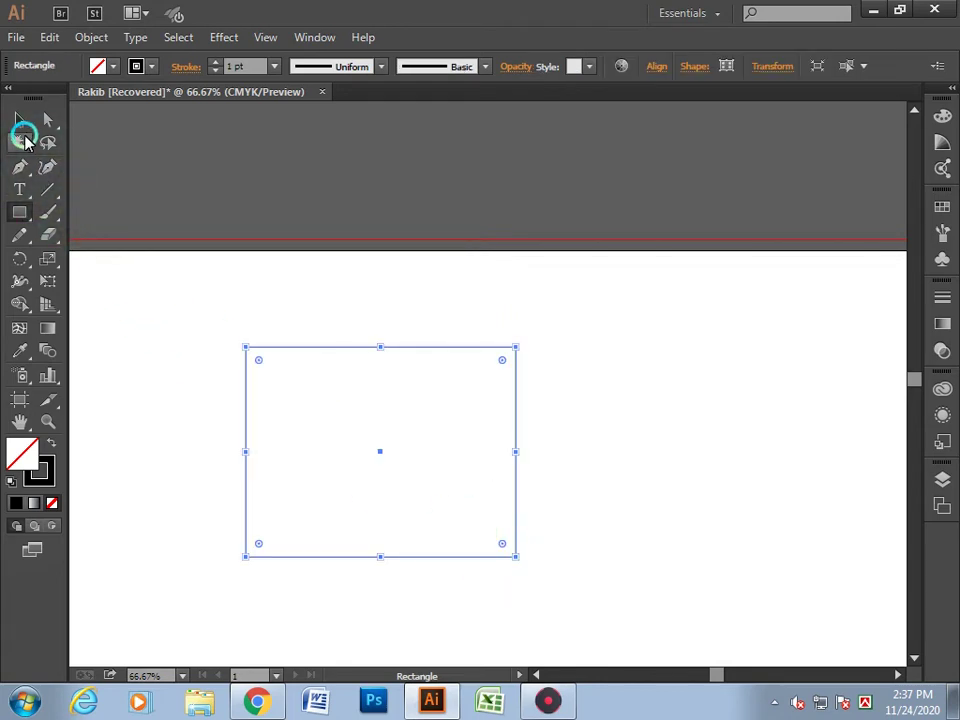
drag(380, 348, 378, 364)
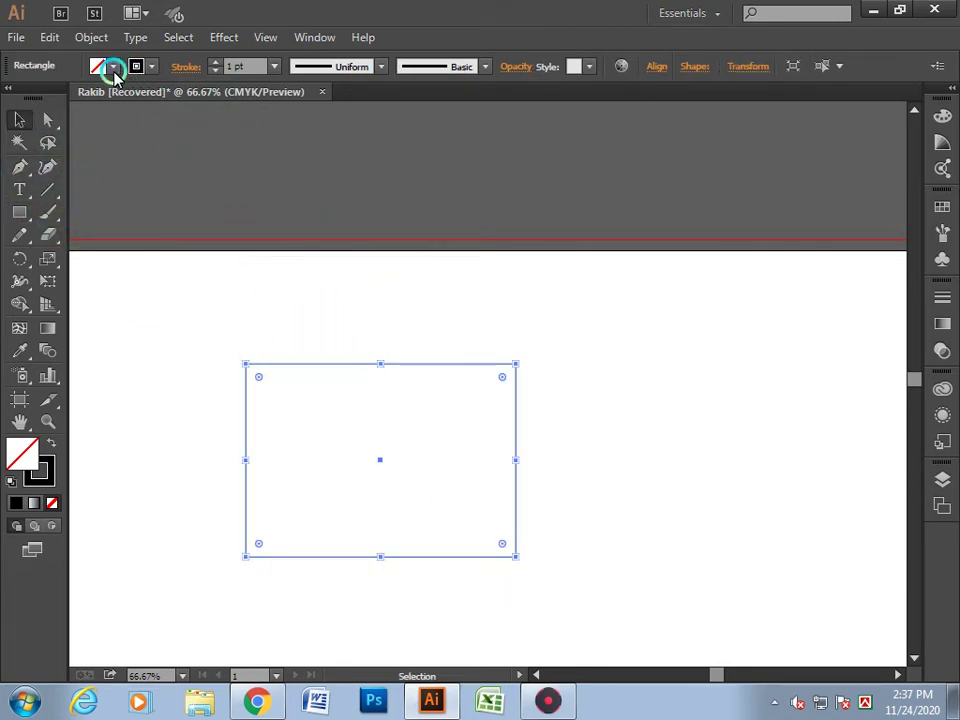
- Fill the rectangle red, then change its fill to dark blue
click(114, 68)
click(64, 96)
click(175, 177)
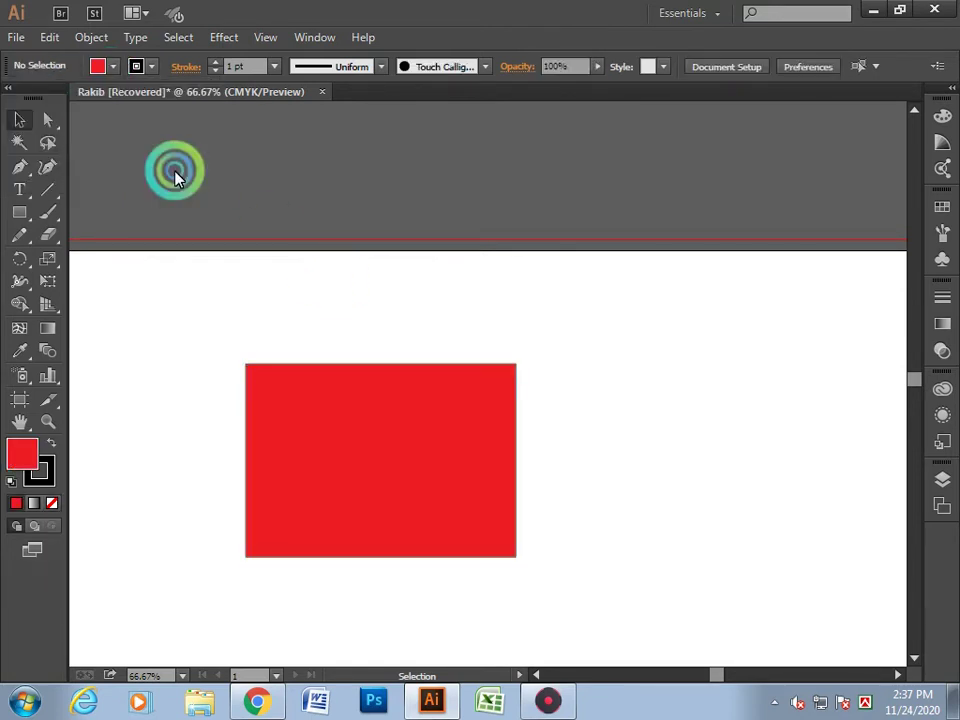
click(345, 450)
click(114, 66)
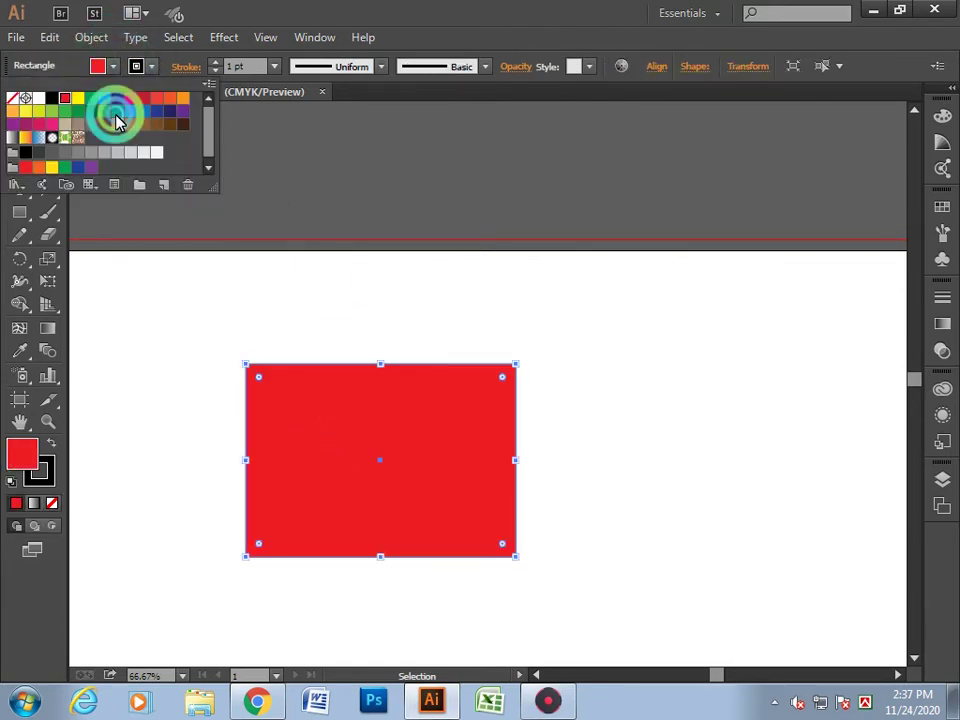
click(118, 110)
- Move the blue rectangle to the right and raise its top edge slightly
click(317, 315)
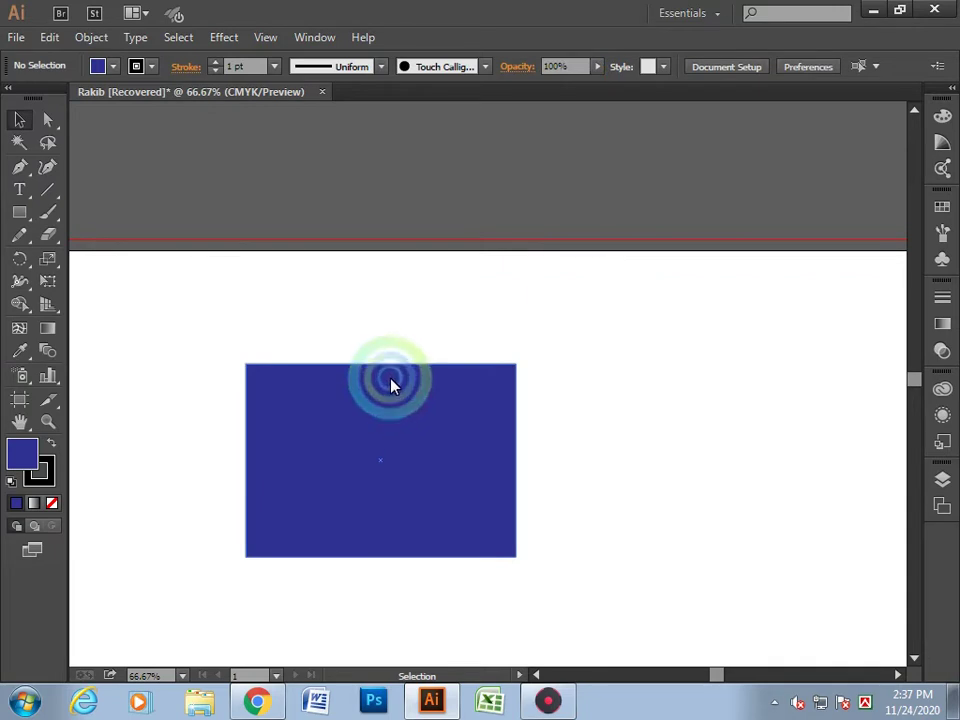
drag(391, 386, 588, 361)
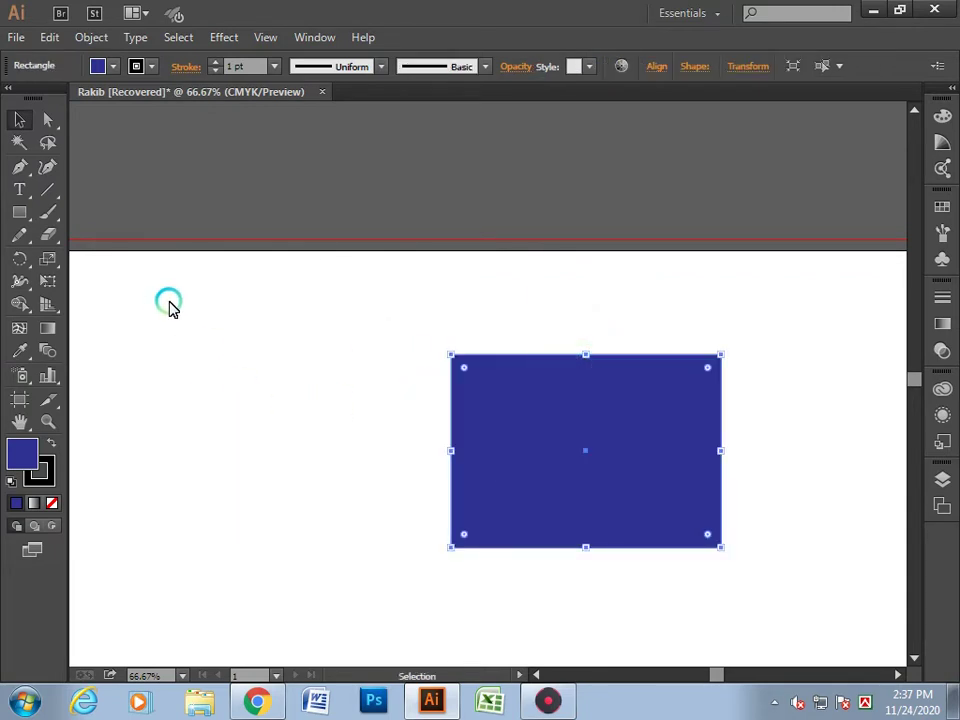
scroll(578, 370, up, 3)
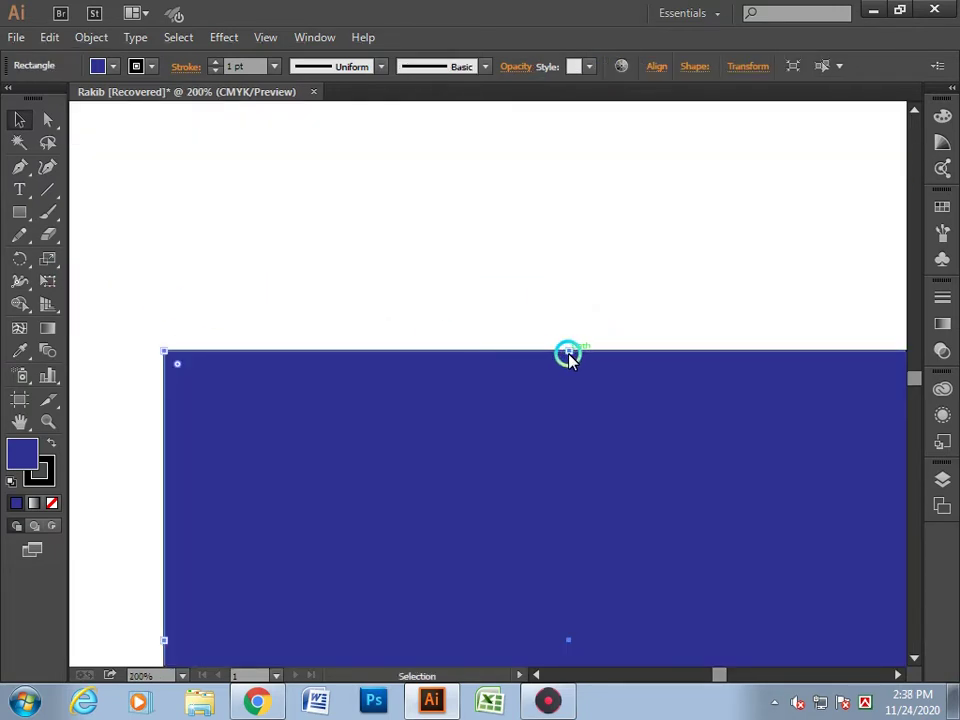
drag(568, 357, 561, 338)
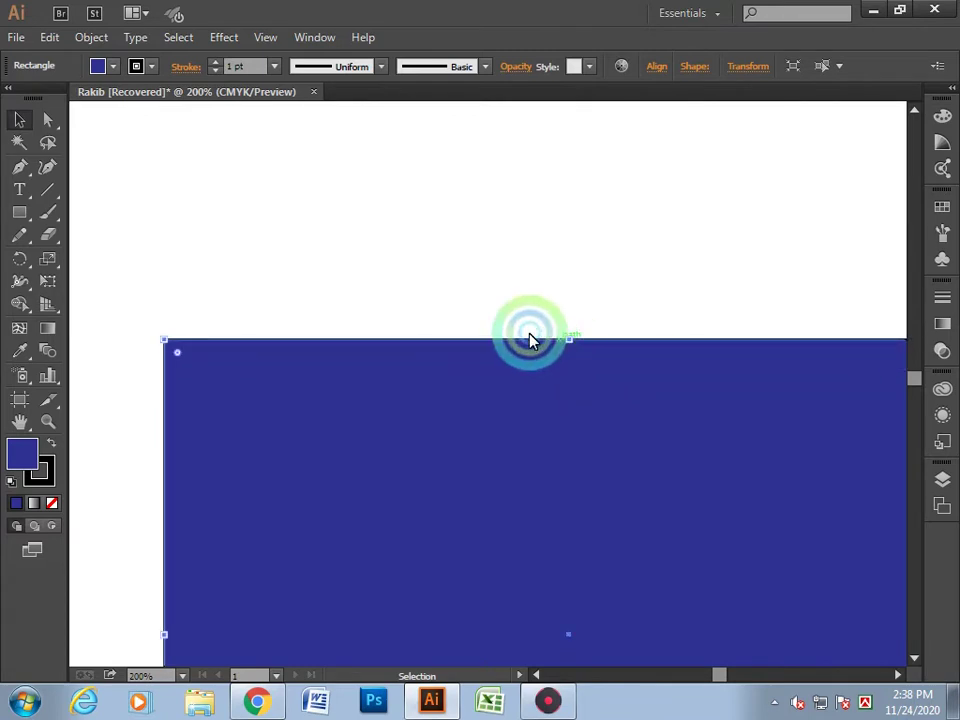
click(47, 167)
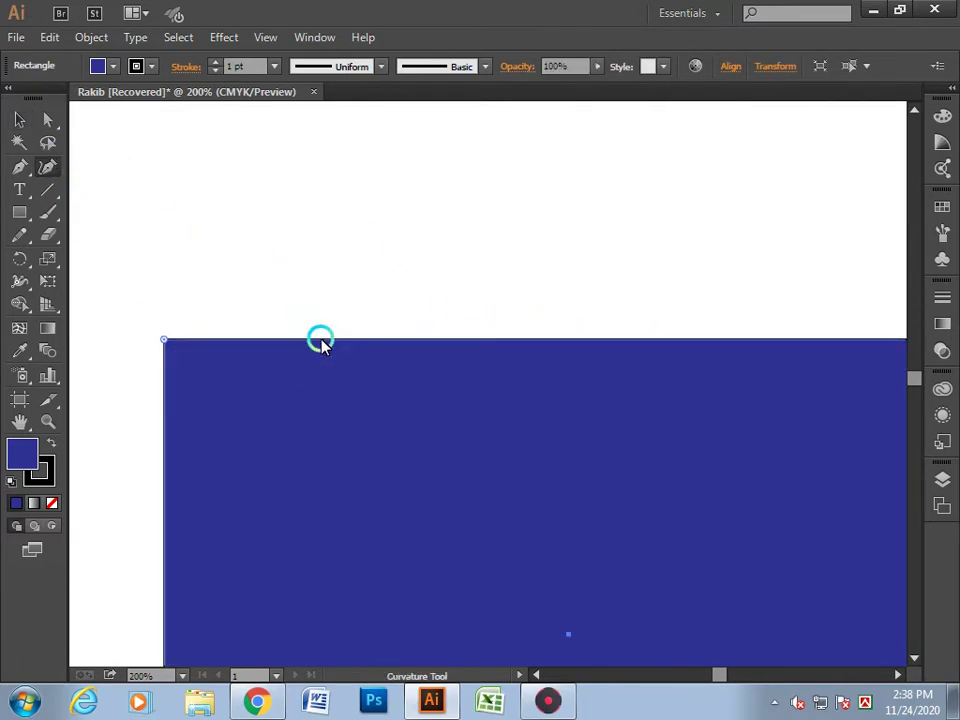
- Add curvature points along the rectangle's top edge to form gentle waves
drag(320, 338, 327, 347)
click(349, 336)
click(407, 330)
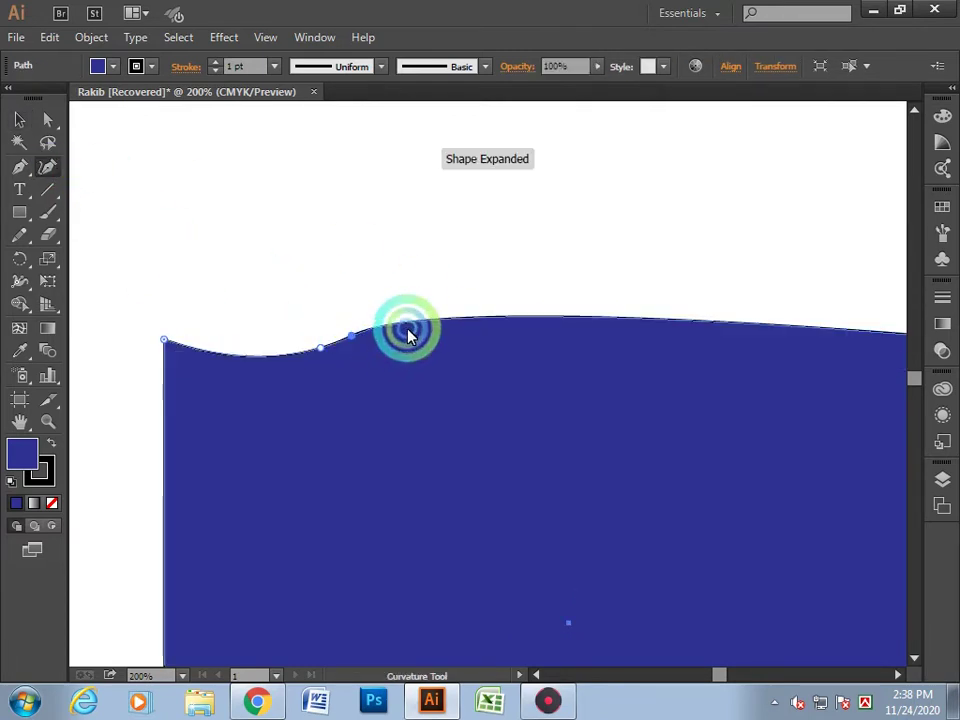
click(447, 324)
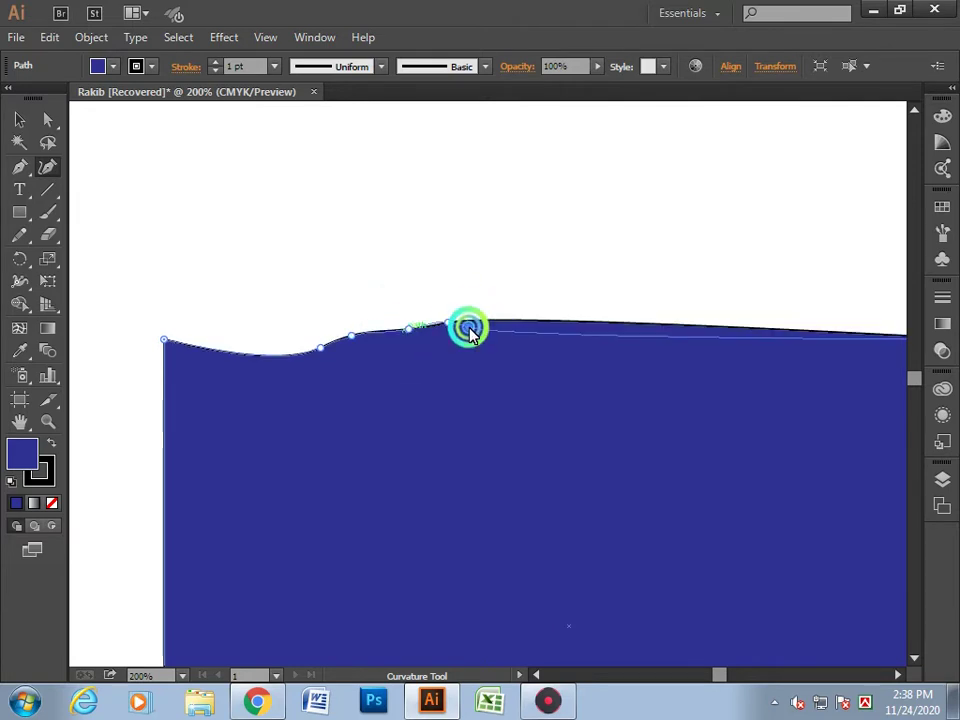
click(529, 325)
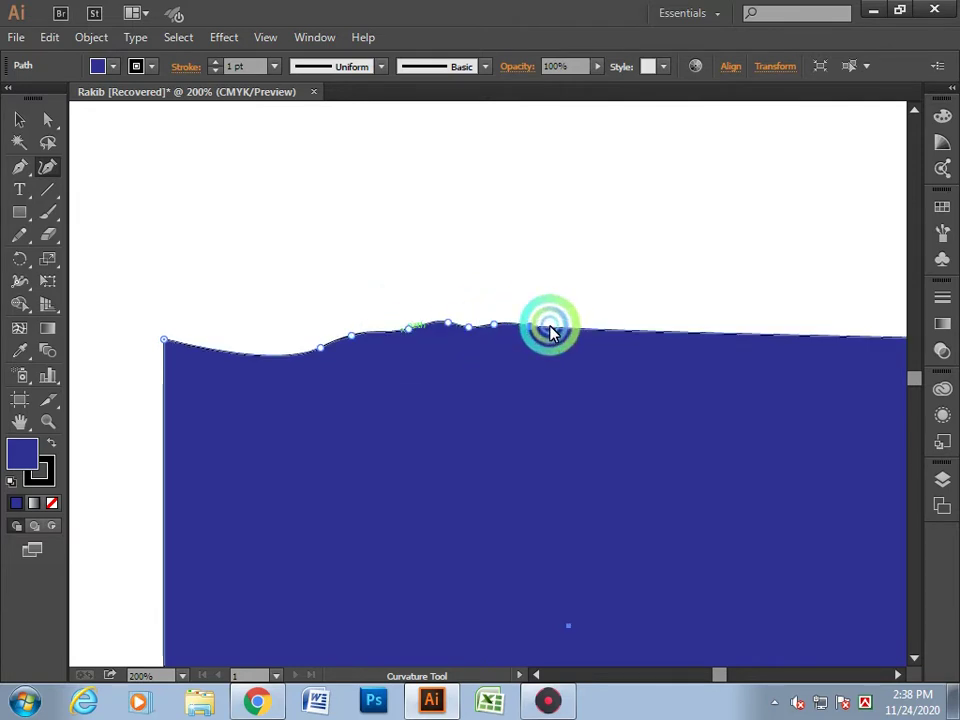
click(570, 323)
click(591, 324)
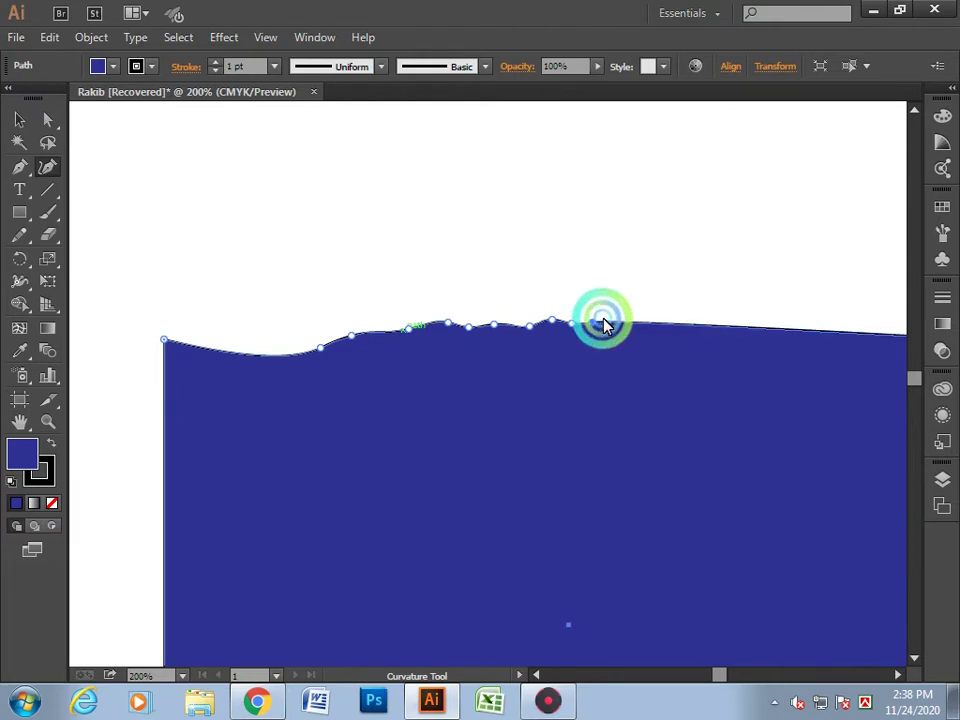
- Start a row of sharp notches on the right part of the top edge
click(617, 349)
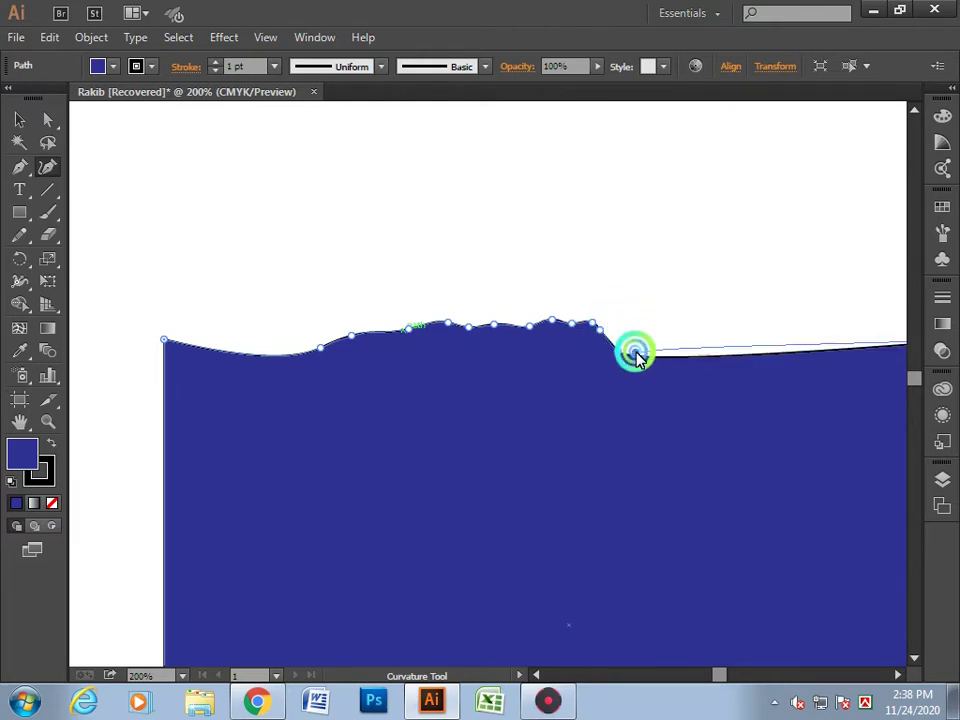
click(637, 341)
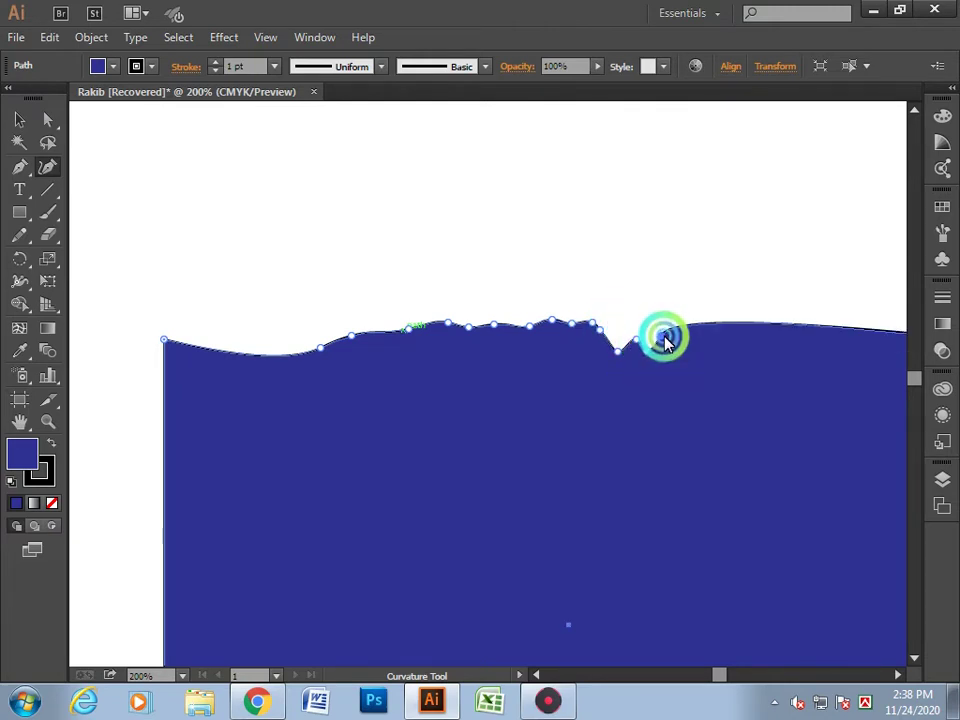
click(691, 357)
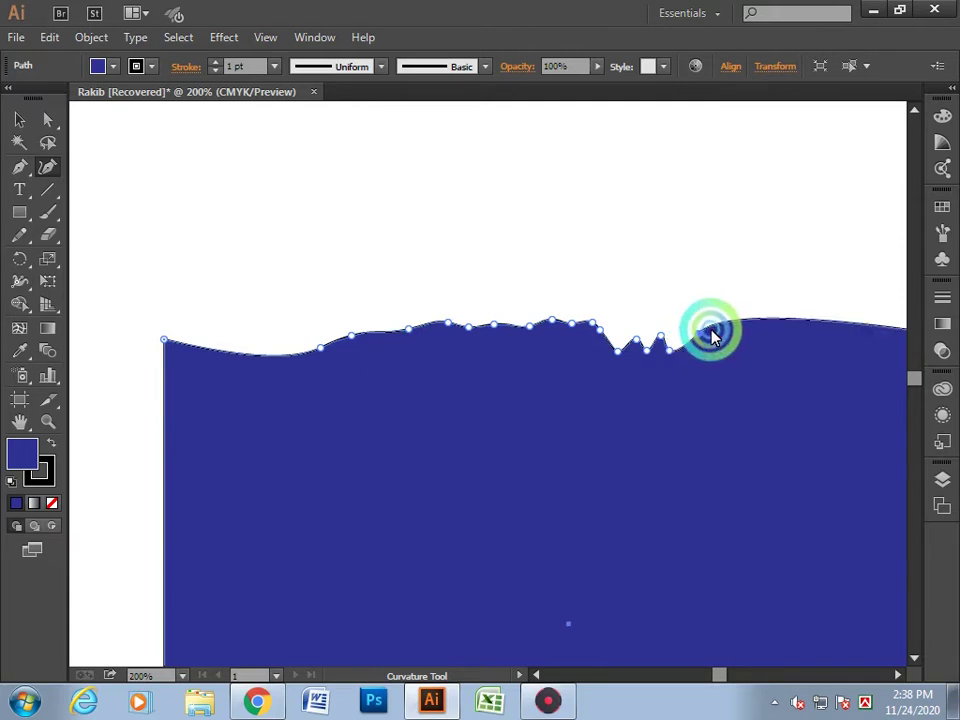
click(722, 362)
click(735, 338)
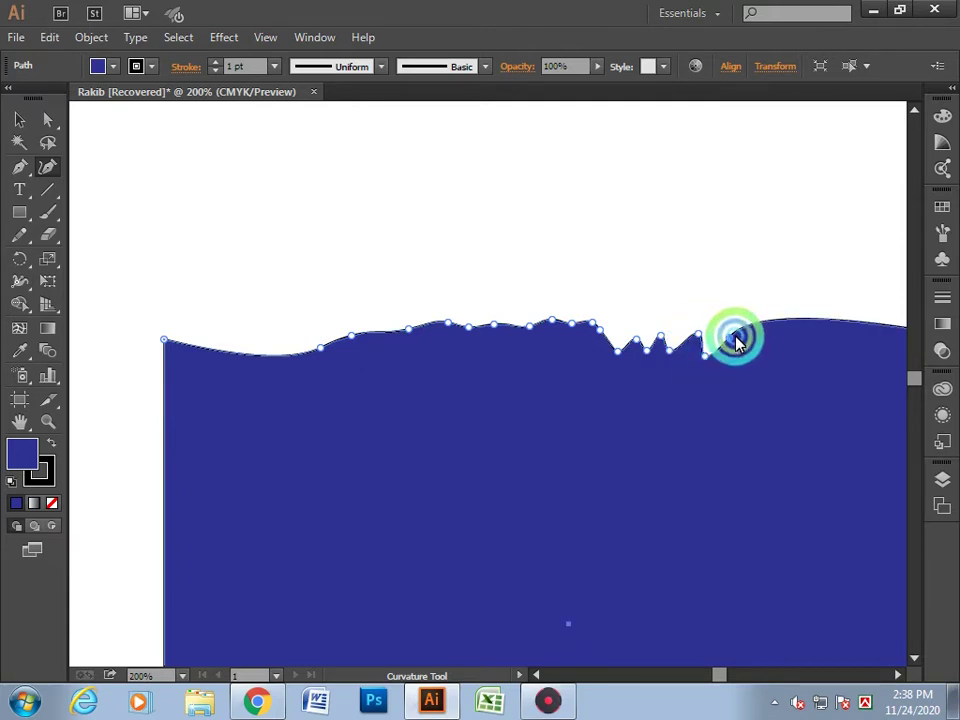
click(733, 362)
click(750, 340)
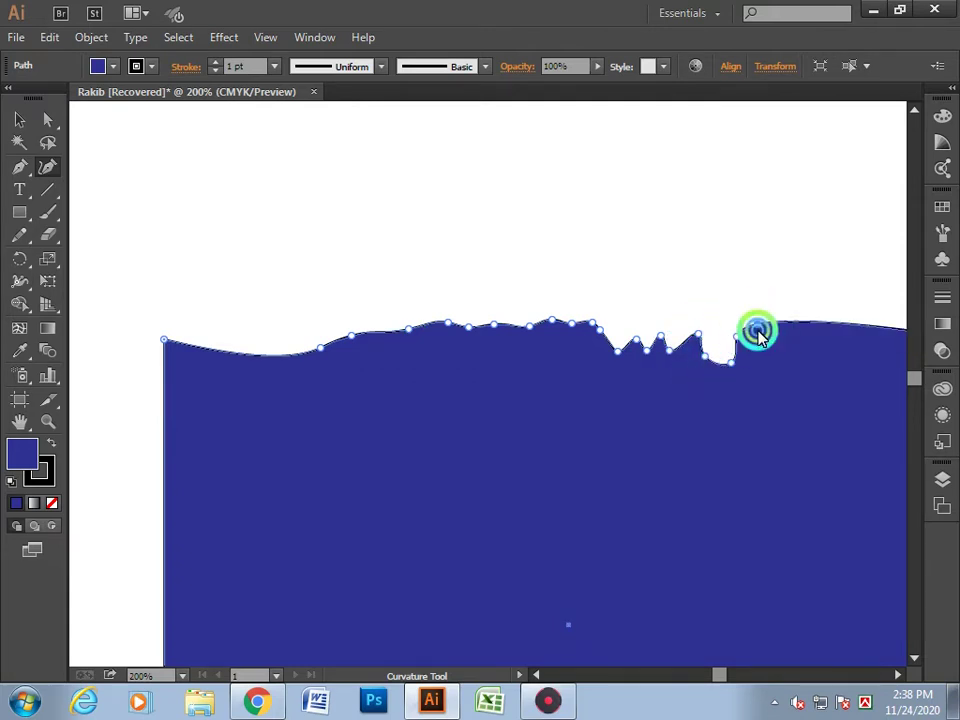
click(750, 354)
- Continue the sawtooth notches to the rectangle's right end
click(778, 343)
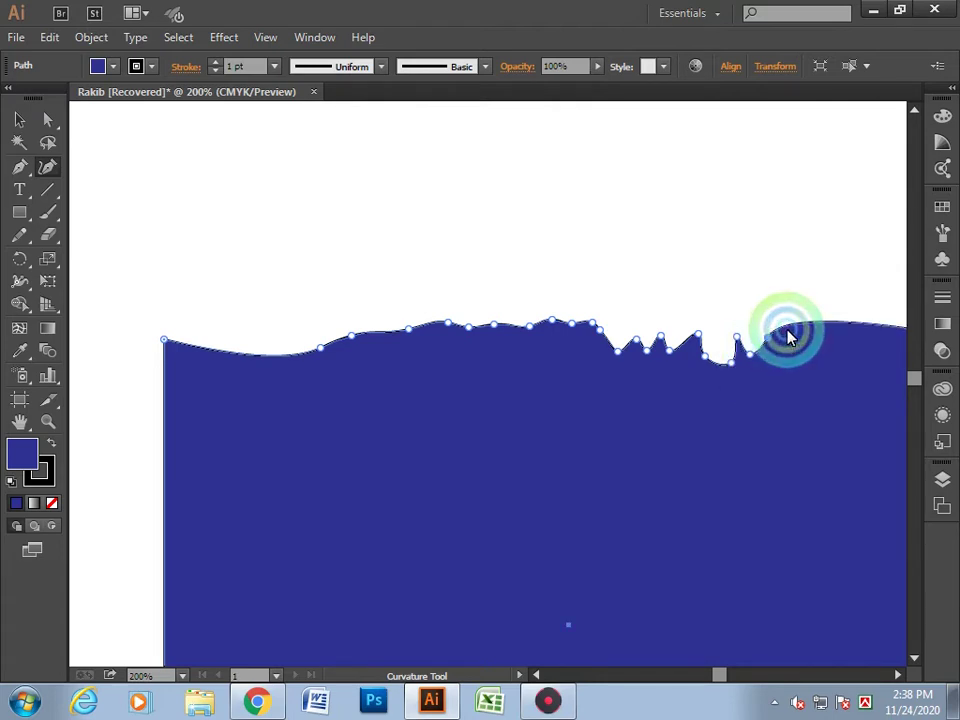
click(781, 348)
click(797, 334)
click(807, 362)
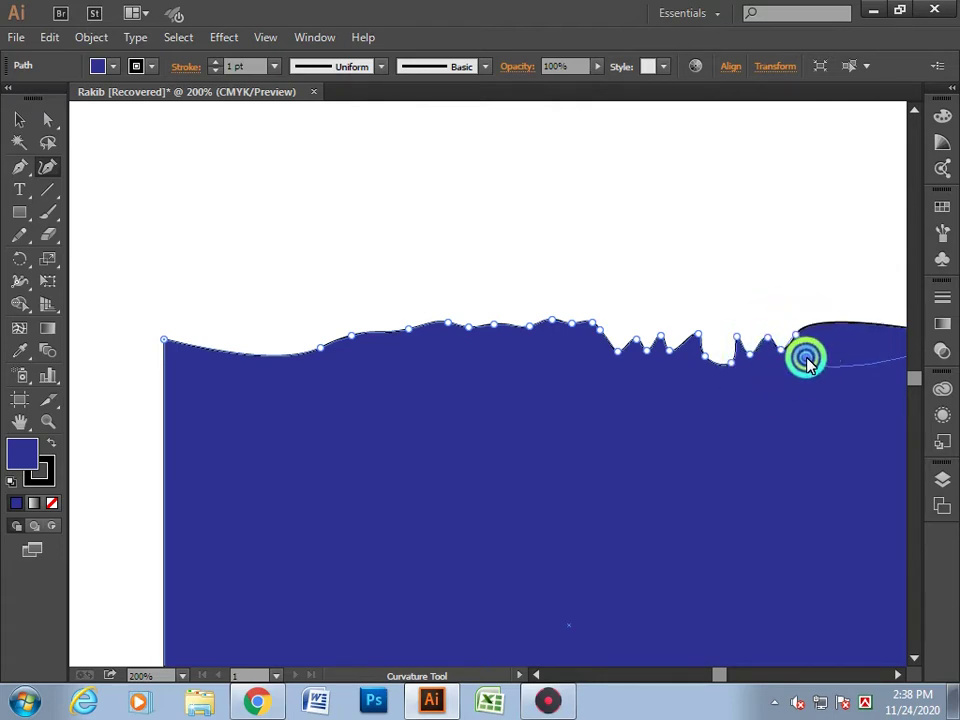
click(850, 355)
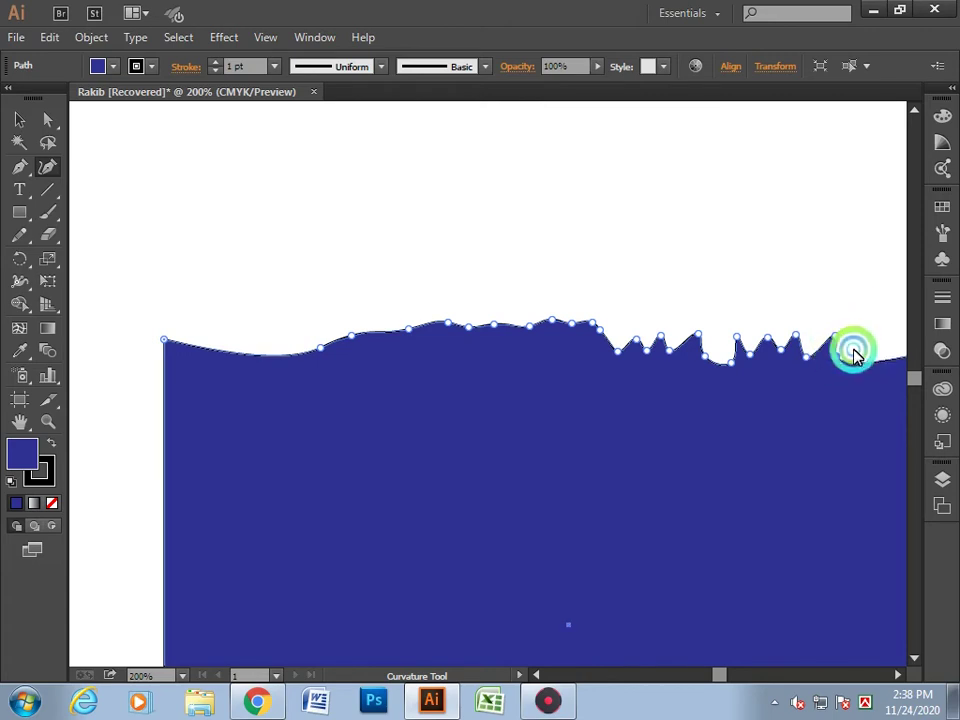
click(880, 341)
click(328, 374)
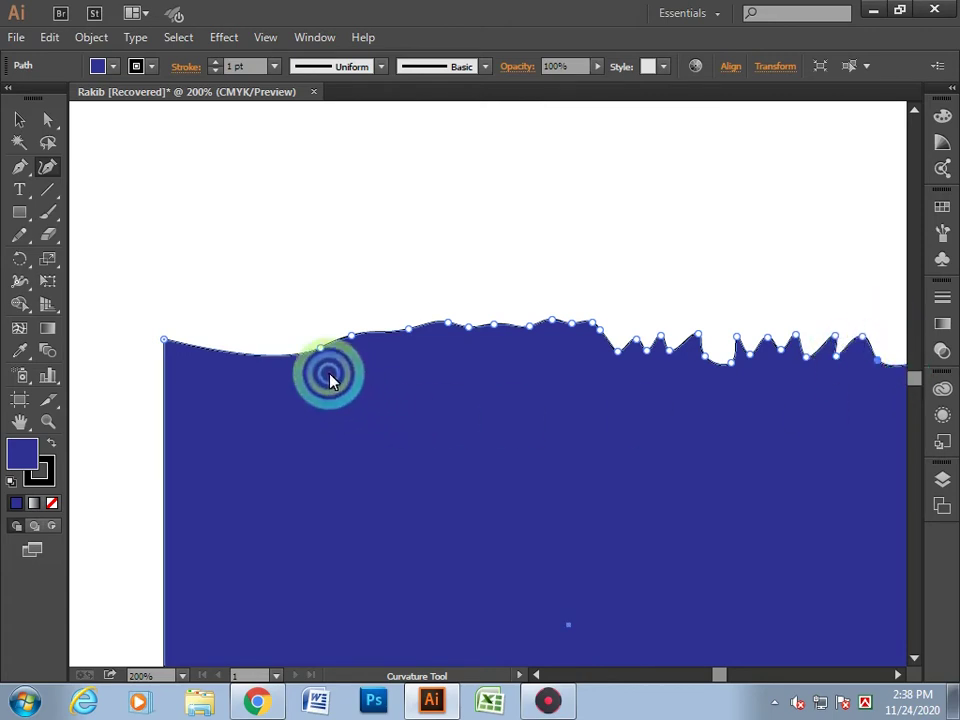
- Turn the far-left dip into an upward bulge and deselect the wave shape
click(221, 336)
click(209, 360)
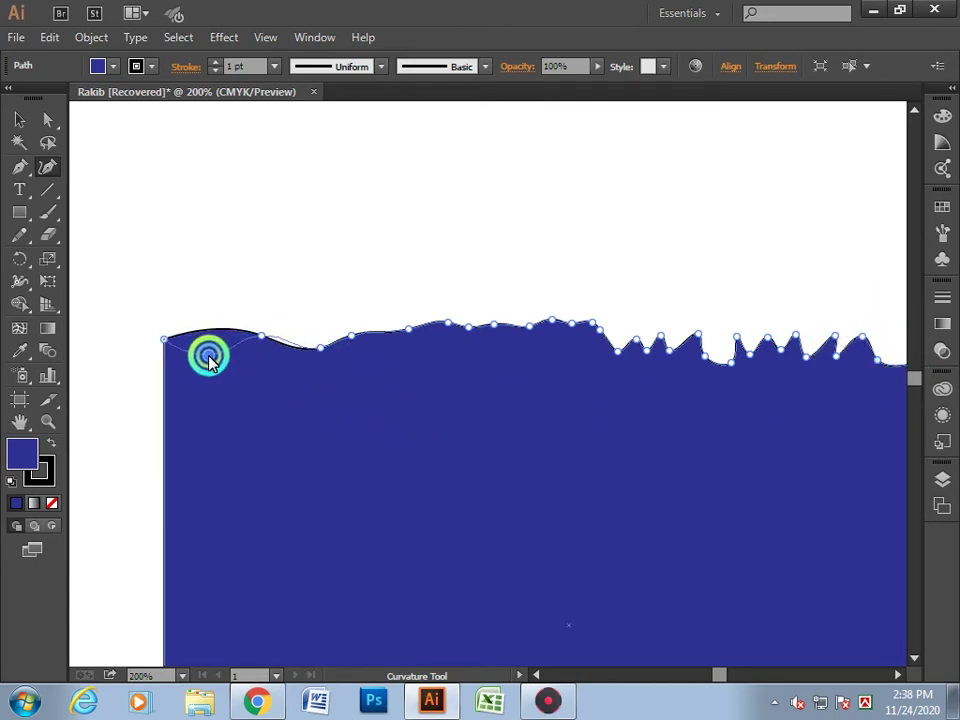
click(345, 373)
scroll(314, 410, down, 2)
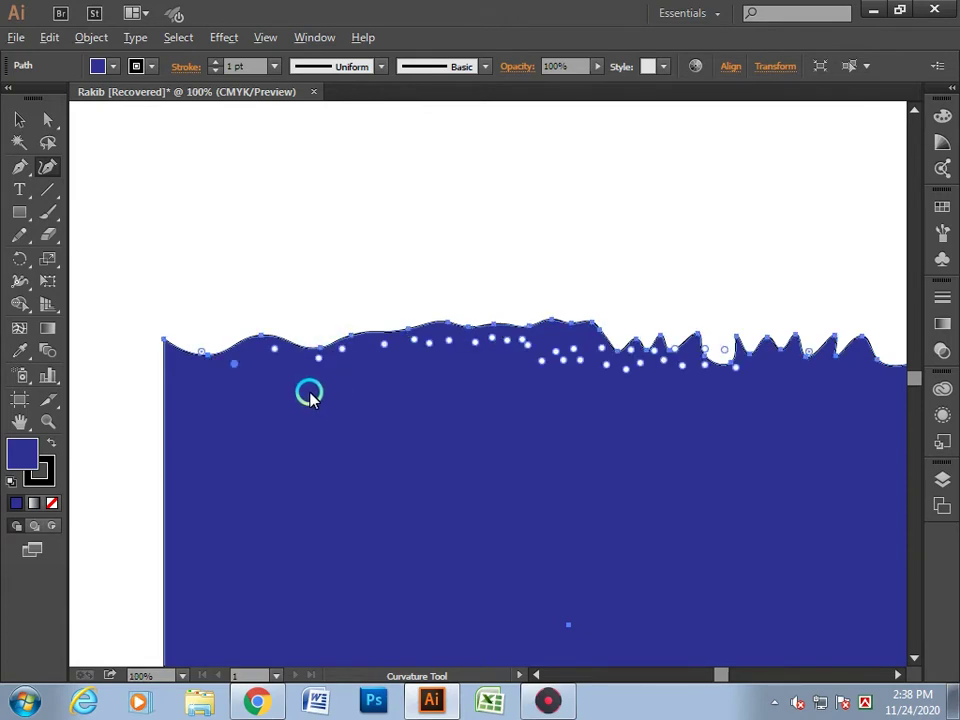
scroll(309, 392, down, 2)
scroll(356, 420, up, 2)
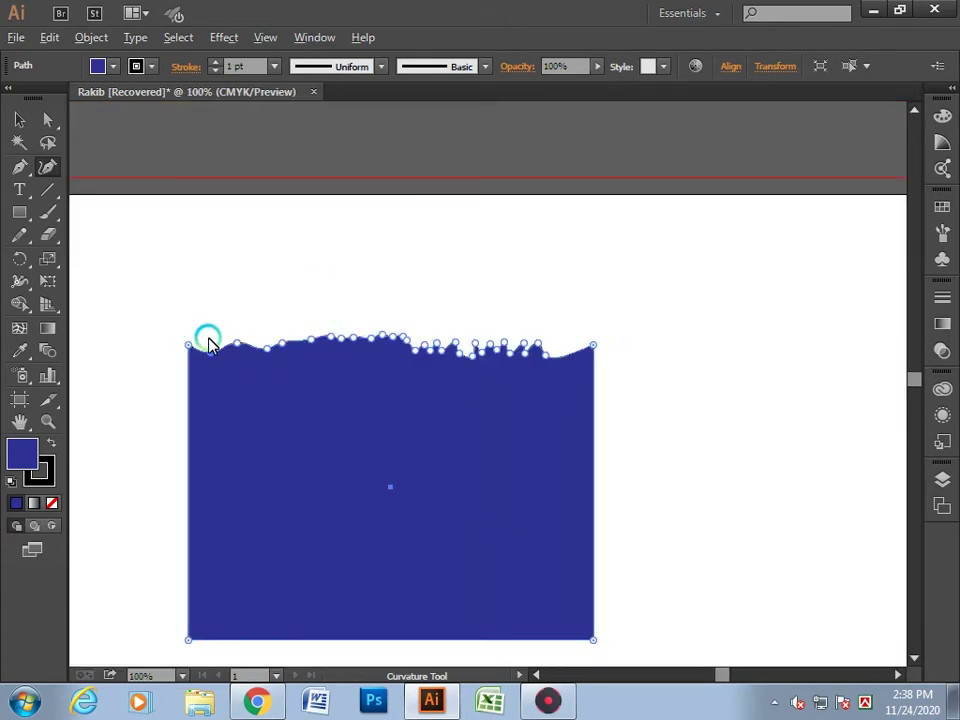
scroll(208, 343, up, 2)
click(24, 120)
click(96, 133)
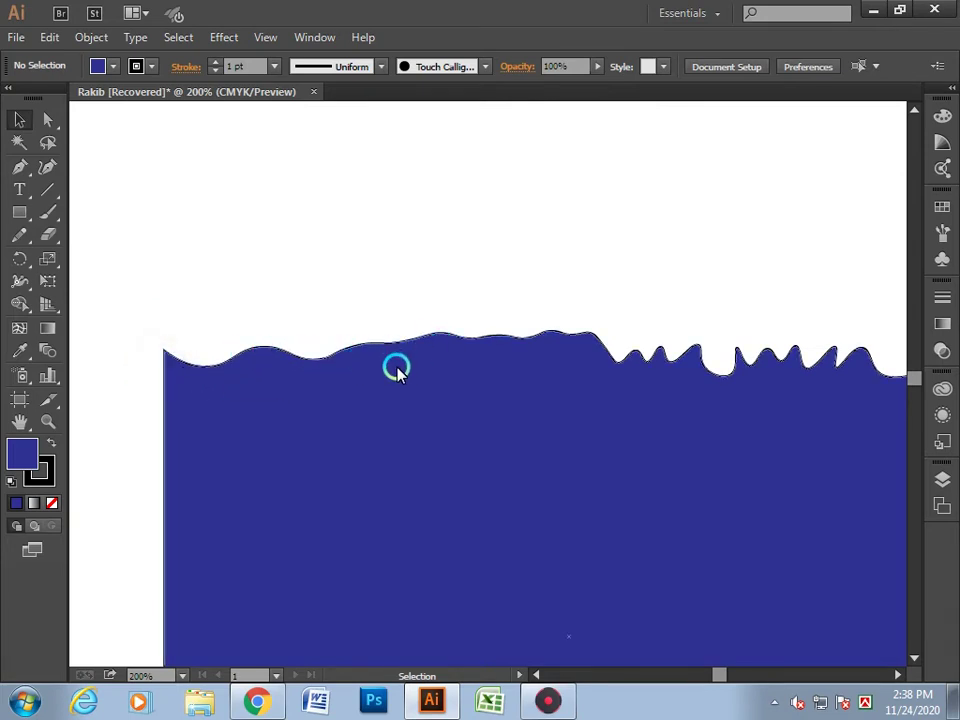
- Smooth the blue shape's wavy top edge with repeated Smooth Tool passes
click(243, 353)
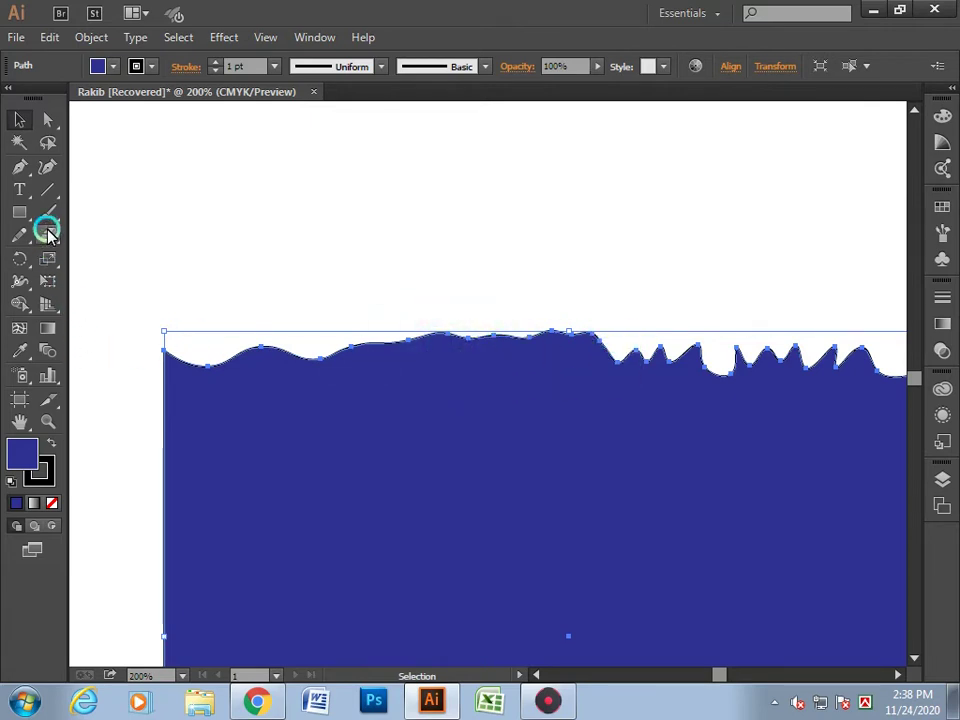
click(120, 259)
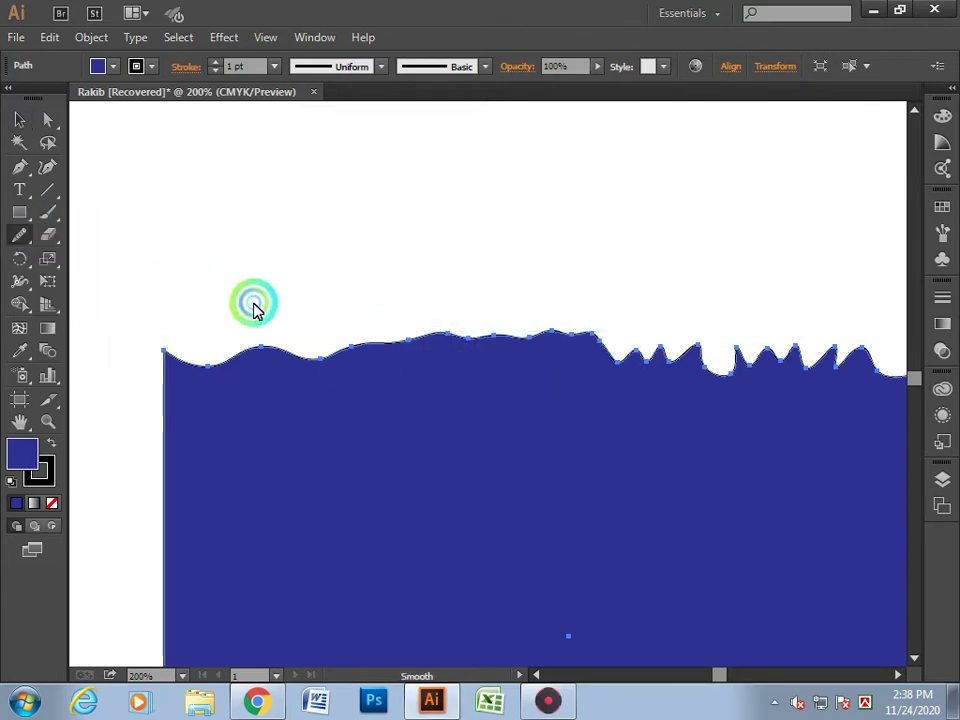
drag(543, 354, 336, 356)
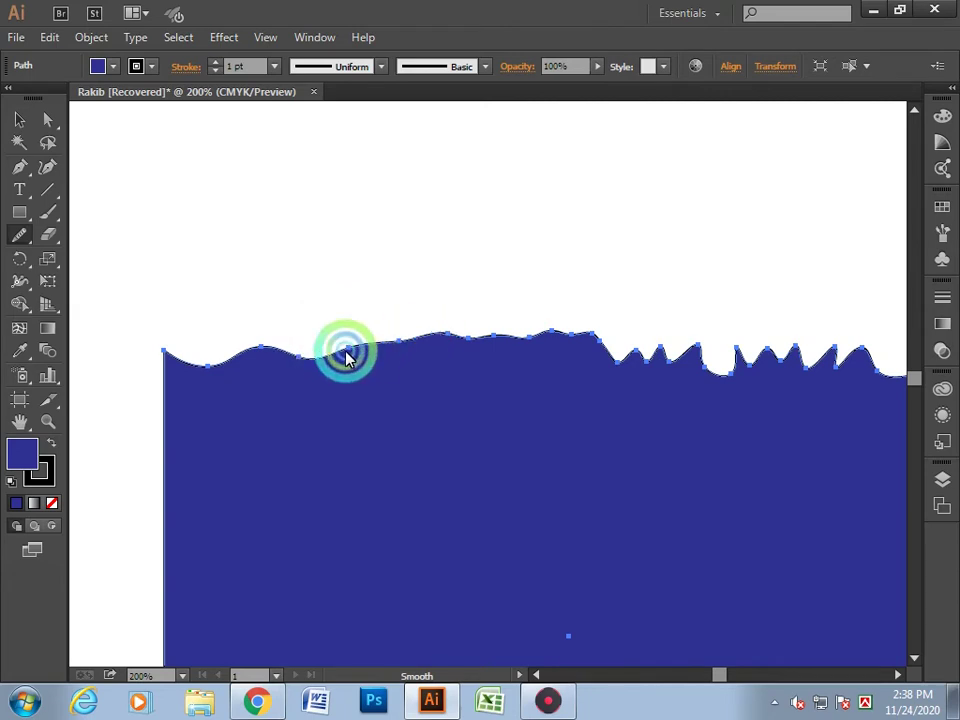
drag(425, 333, 225, 356)
mouse_move(418, 332)
mouse_down()
mouse_move(279, 347)
mouse_move(390, 343)
mouse_move(373, 349)
mouse_move(289, 360)
mouse_move(285, 347)
mouse_move(326, 354)
mouse_move(219, 358)
mouse_move(155, 376)
mouse_move(171, 364)
mouse_move(538, 339)
mouse_move(636, 364)
mouse_move(585, 366)
mouse_move(675, 364)
mouse_move(622, 370)
mouse_move(634, 360)
mouse_move(750, 381)
mouse_move(617, 354)
mouse_up()
mouse_move(370, 368)
mouse_down()
mouse_move(553, 336)
mouse_move(289, 360)
mouse_move(398, 362)
mouse_move(546, 336)
mouse_move(482, 328)
mouse_move(79, 373)
mouse_up()
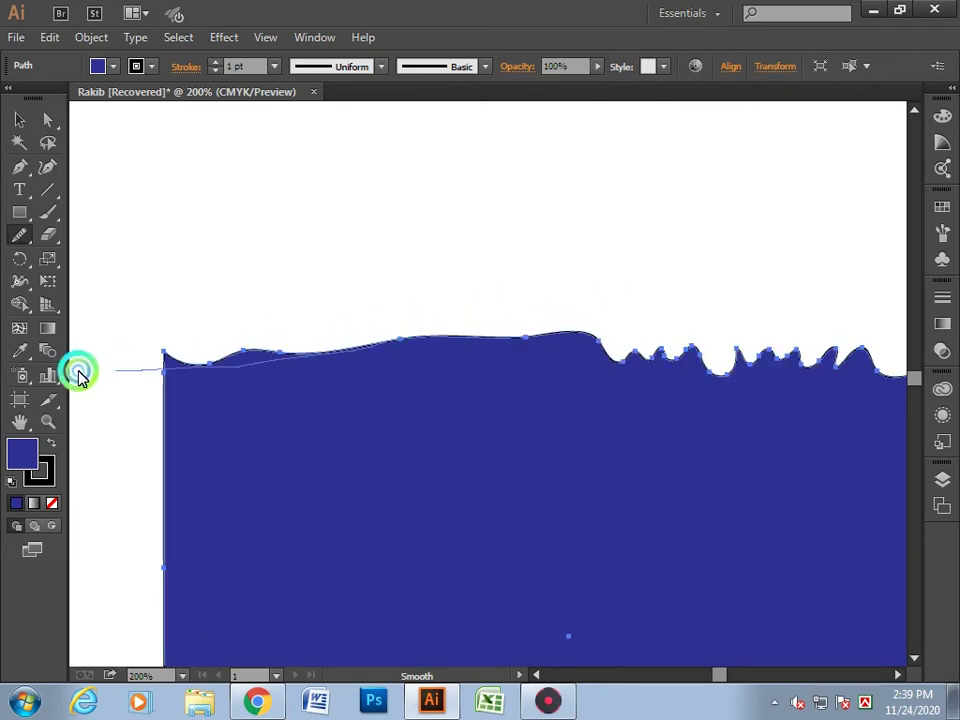
mouse_move(298, 357)
mouse_down()
mouse_move(193, 373)
mouse_move(370, 348)
mouse_up()
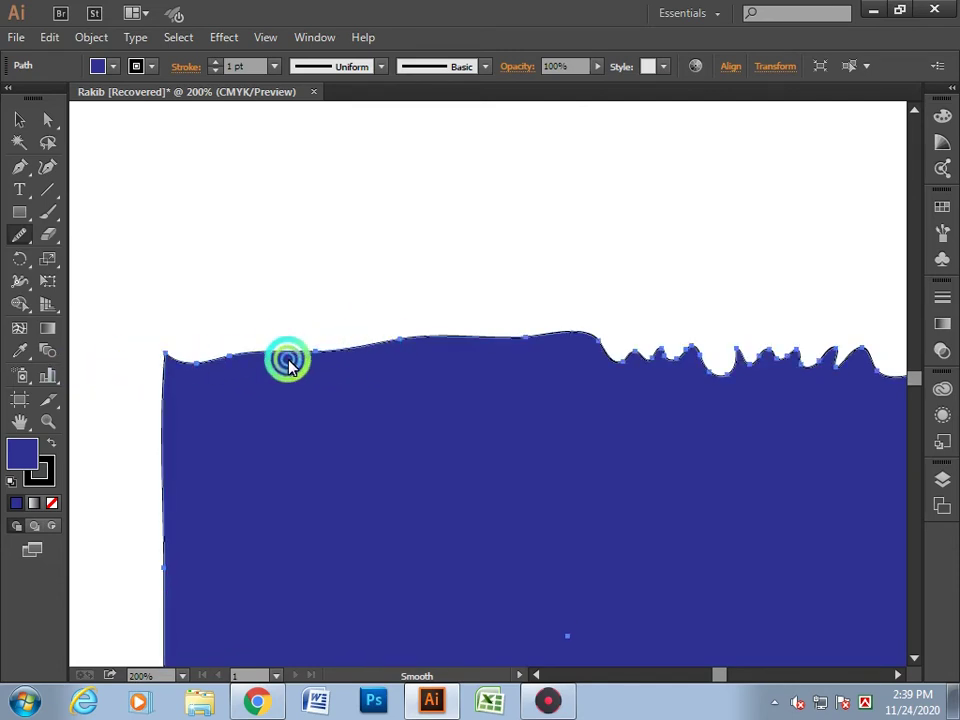
mouse_move(118, 372)
mouse_down()
mouse_move(176, 354)
mouse_move(390, 340)
mouse_up()
mouse_move(287, 355)
mouse_down()
mouse_move(141, 378)
mouse_move(486, 328)
mouse_move(476, 326)
mouse_up()
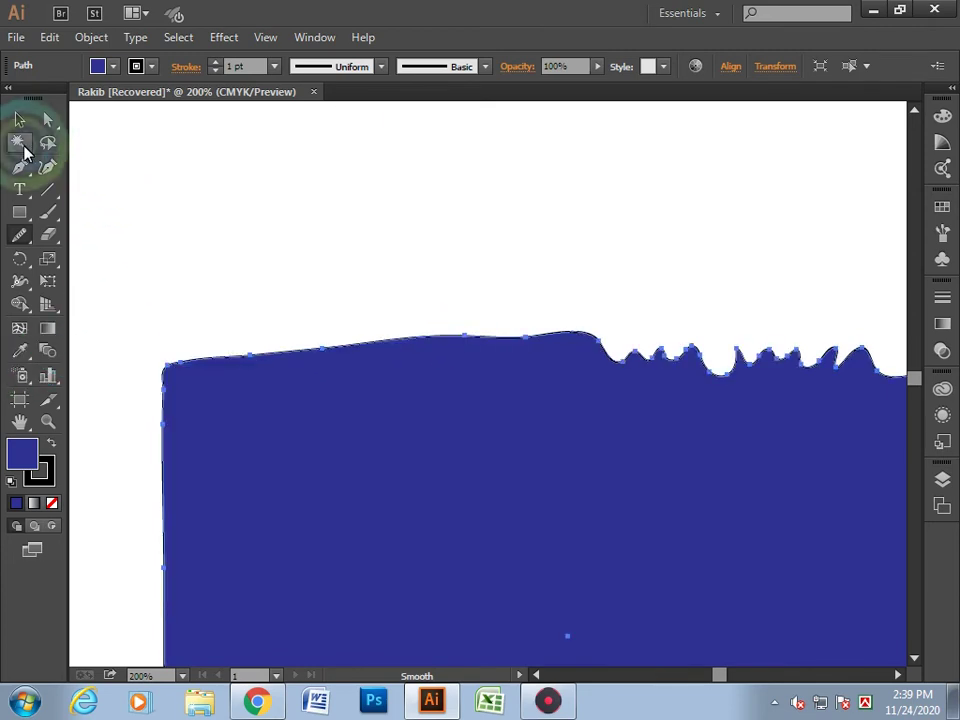
- Reposition the smoothed blue shape, then delete it
click(19, 119)
click(291, 296)
drag(280, 407, 365, 383)
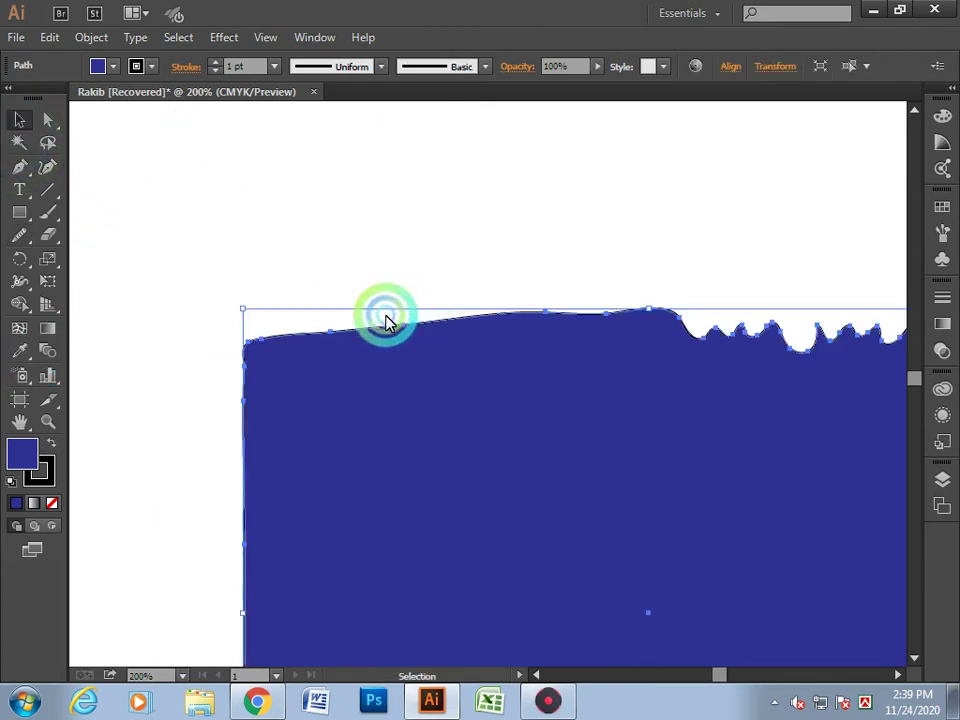
scroll(373, 333, down, 1)
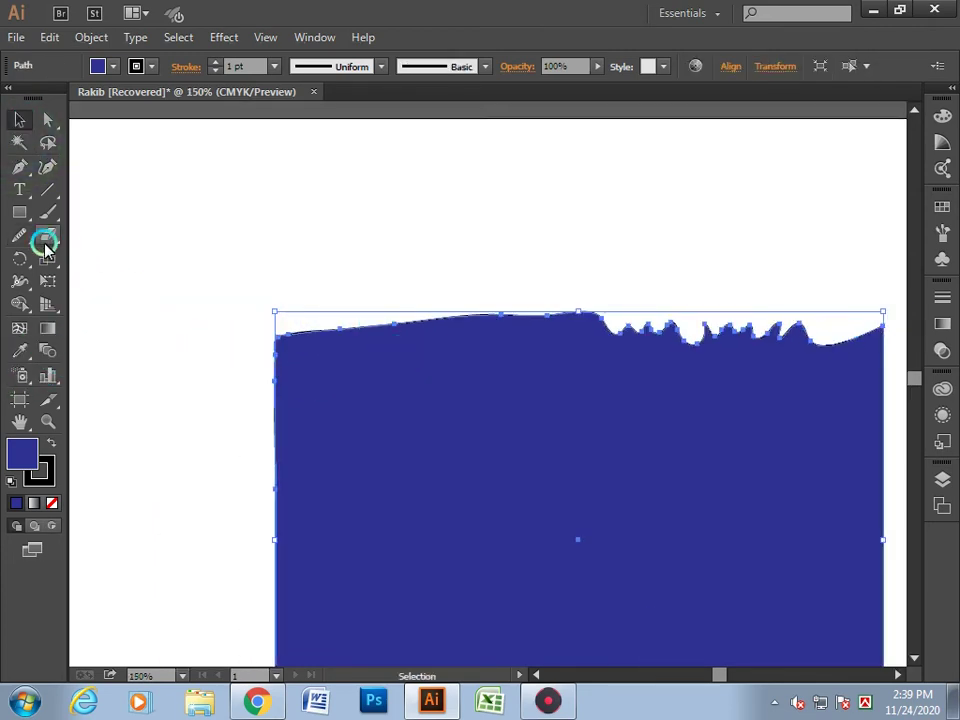
drag(20, 237, 112, 265)
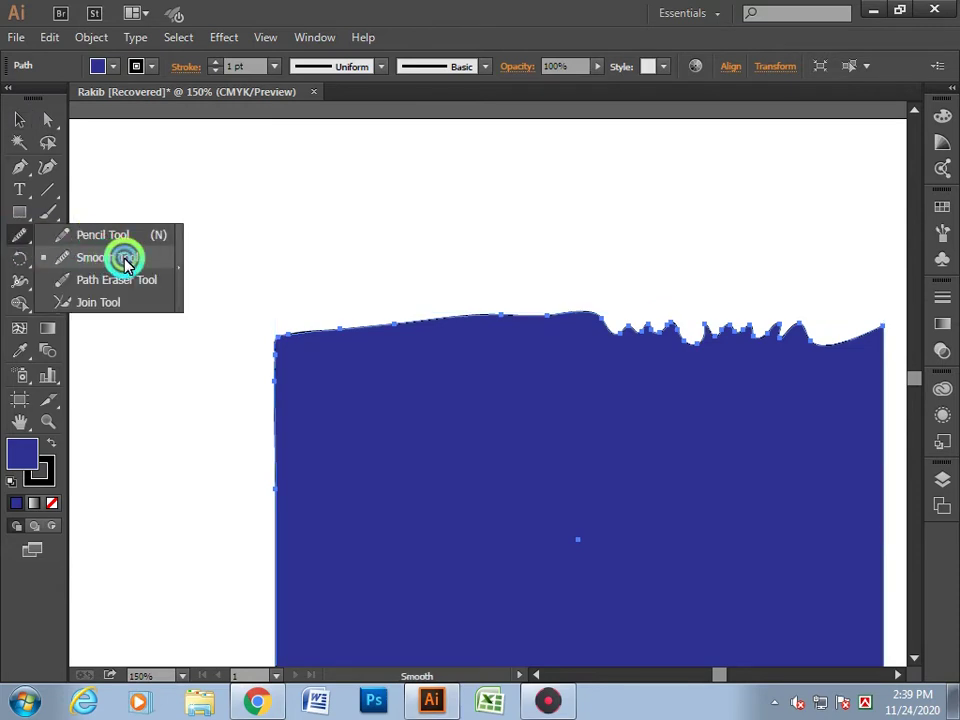
click(115, 260)
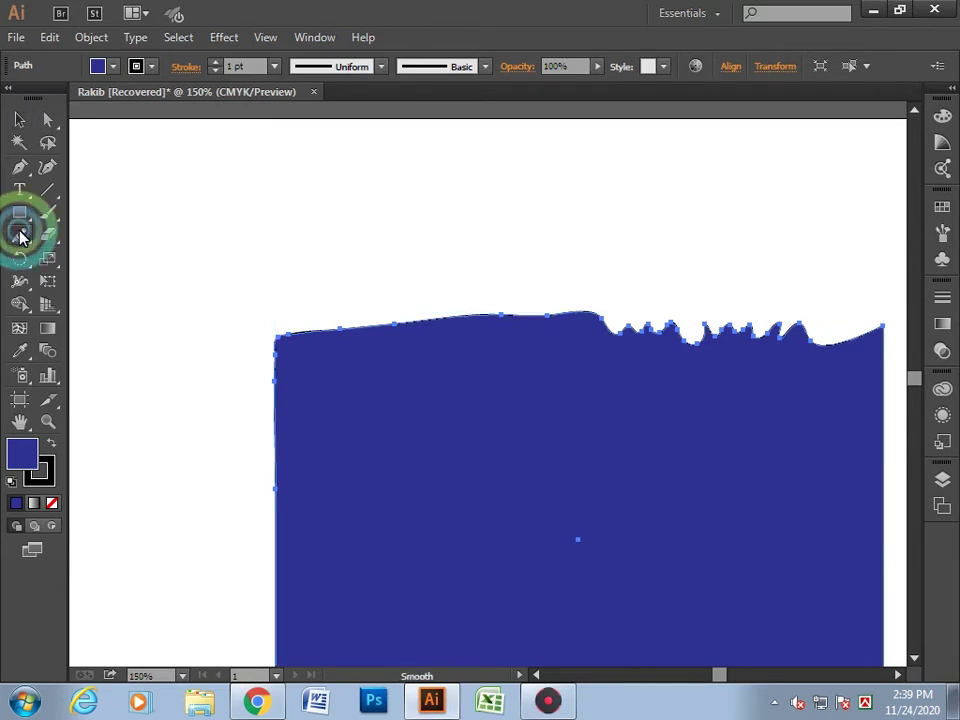
click(19, 119)
drag(400, 410, 285, 352)
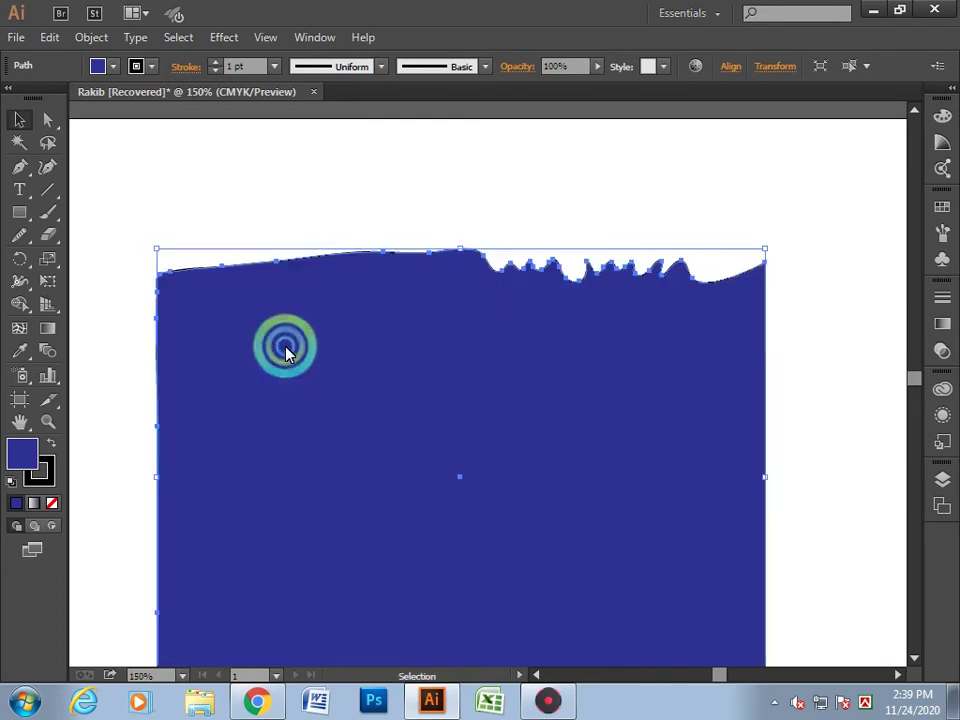
key(Delete)
click(80, 384)
mouse_move(33, 250)
mouse_down()
mouse_move(123, 270)
mouse_move(113, 287)
mouse_move(56, 249)
mouse_move(70, 241)
mouse_up()
- Draw a three-point angled path with the Pen tool: lower left, peak, lower right
click(49, 166)
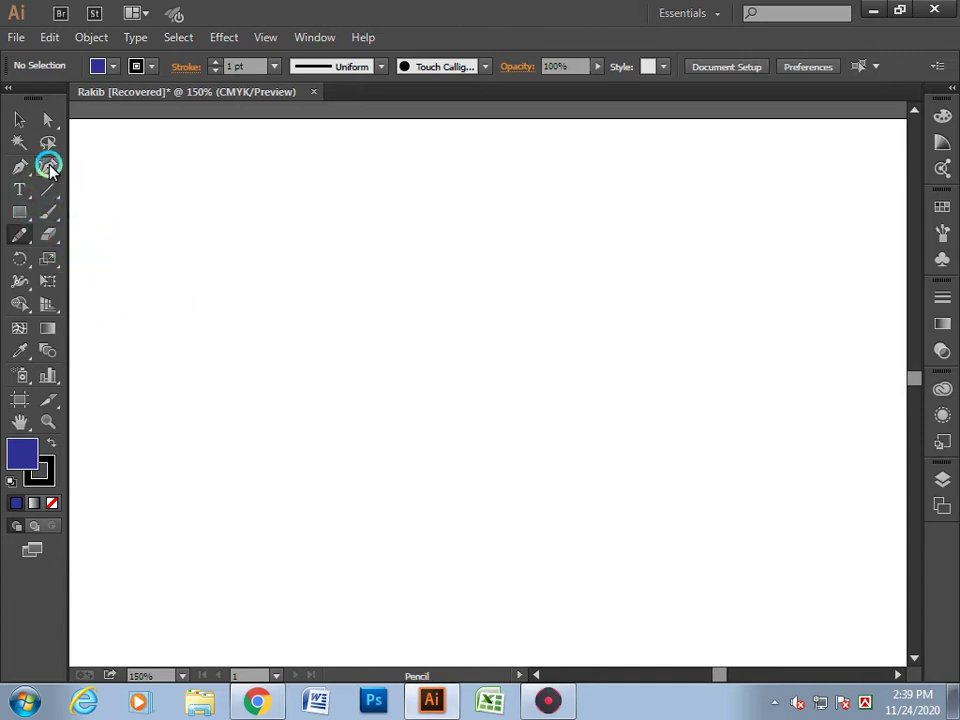
click(263, 395)
click(525, 211)
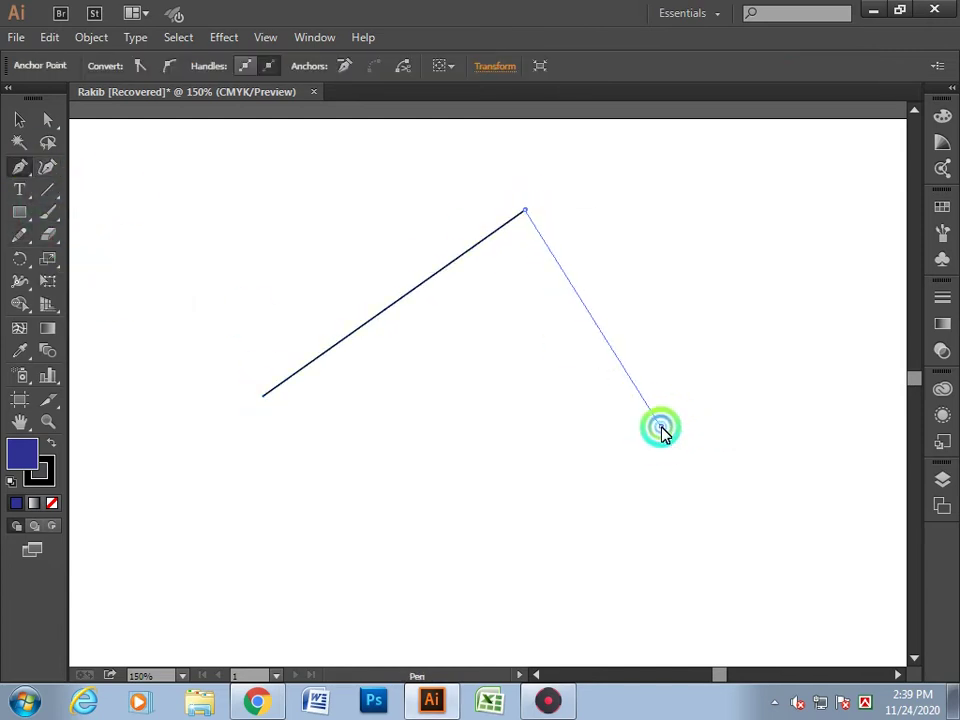
click(659, 426)
- Set the triangle's fill to None, leaving an unfilled angled line
click(20, 118)
click(401, 333)
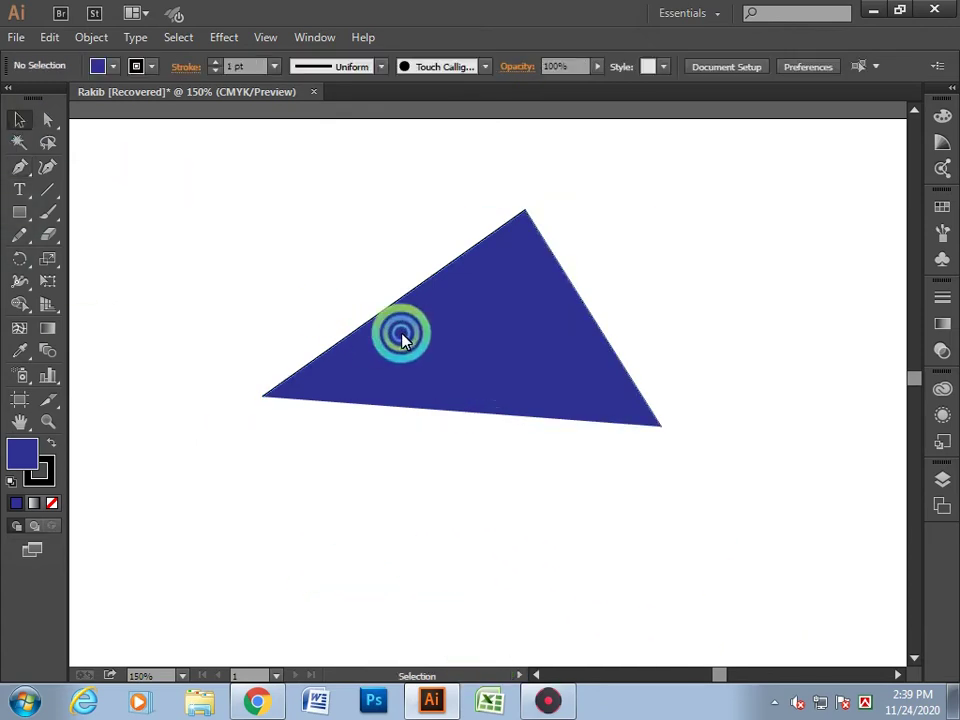
click(115, 66)
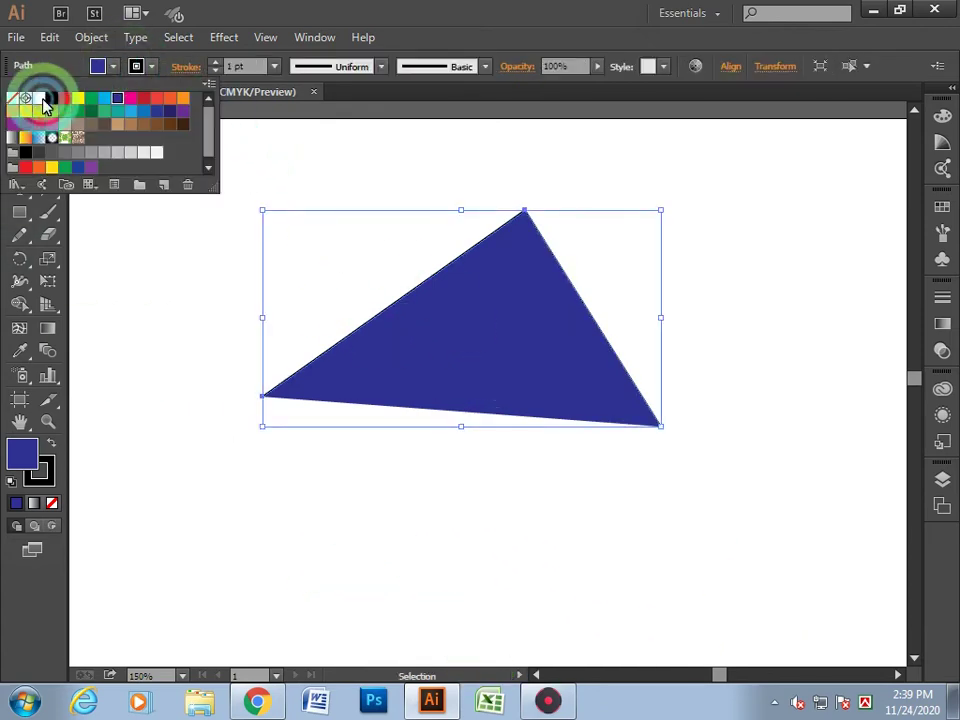
click(16, 100)
click(394, 392)
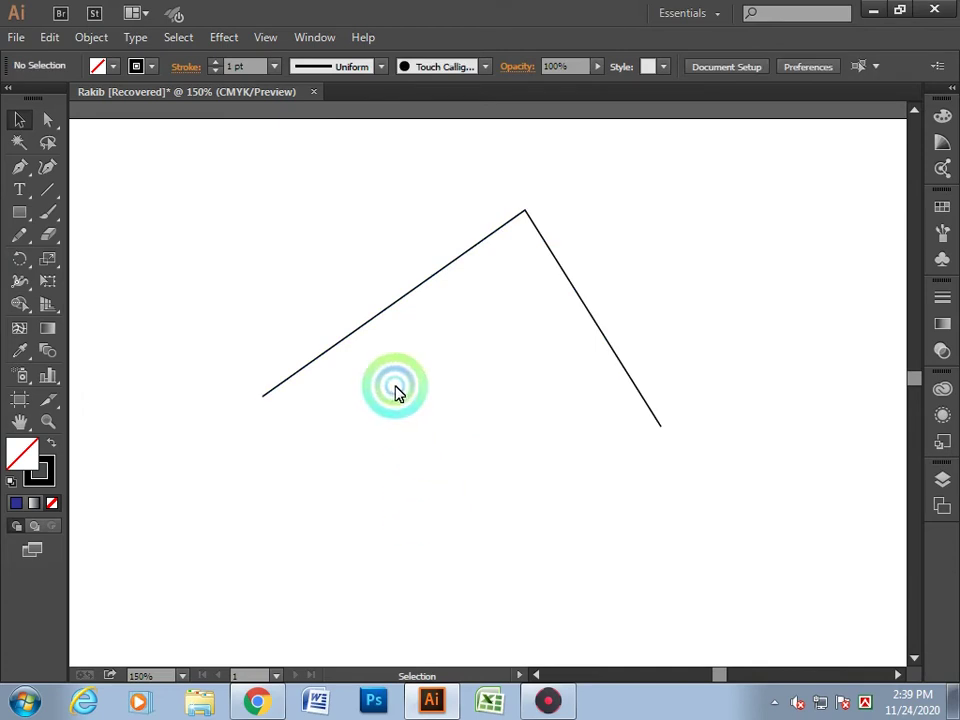
drag(368, 330, 356, 374)
- Erase gaps along the slopes and peak with the Path Eraser, breaking the line into pieces
mouse_move(20, 235)
mouse_down()
mouse_move(161, 280)
mouse_move(96, 279)
mouse_up()
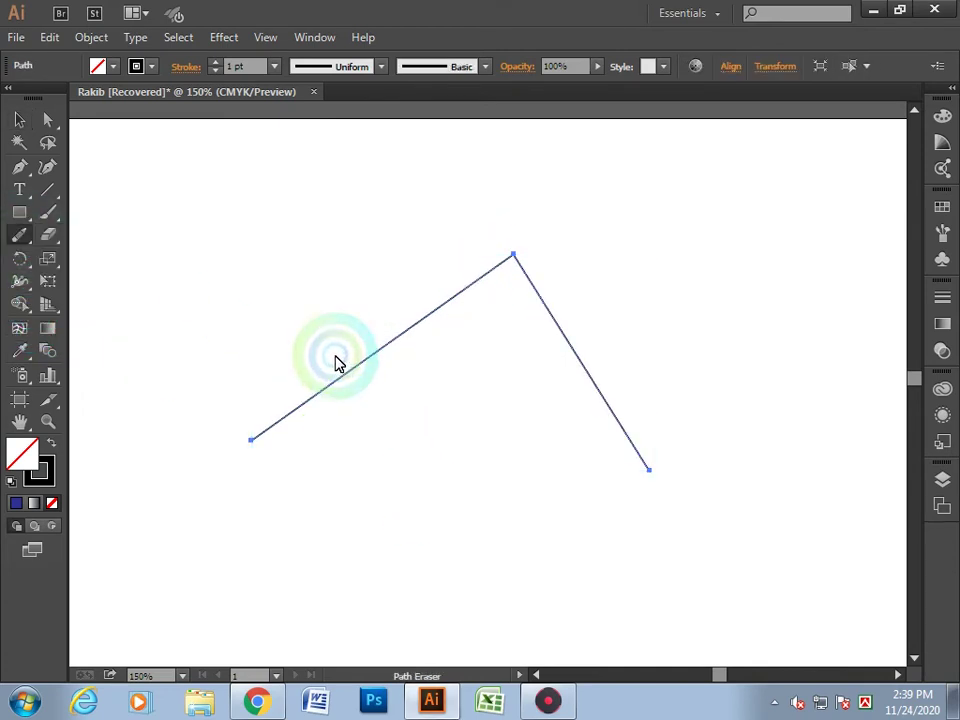
click(358, 376)
mouse_move(377, 362)
mouse_down()
mouse_move(343, 381)
mouse_move(437, 314)
mouse_move(383, 360)
mouse_up()
drag(571, 350, 735, 503)
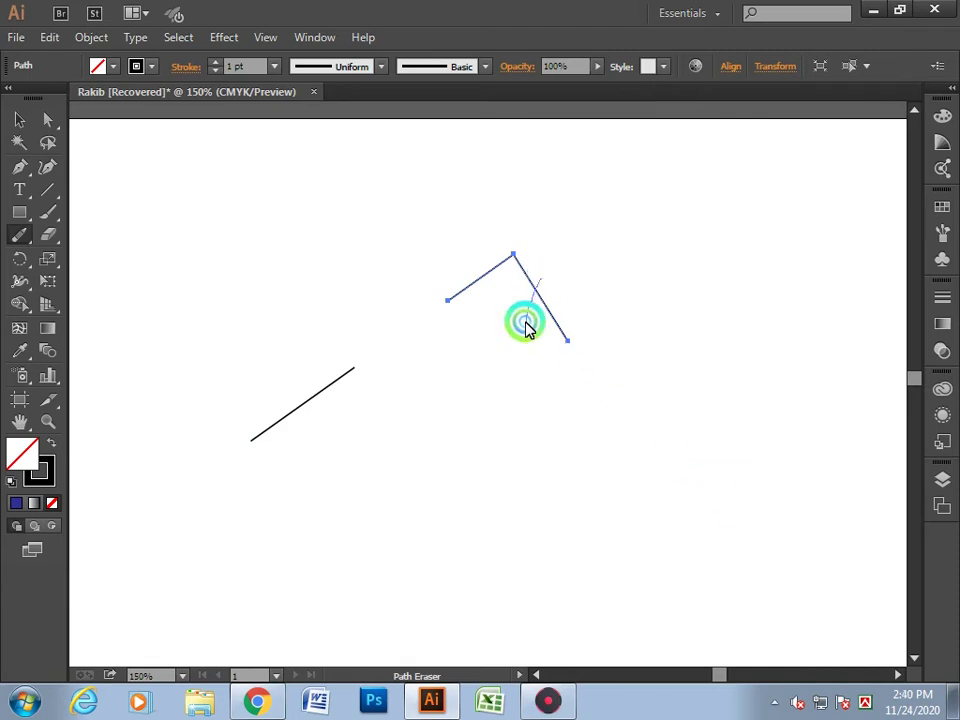
mouse_move(525, 325)
mouse_down()
mouse_move(525, 366)
mouse_move(503, 311)
mouse_move(484, 313)
mouse_up()
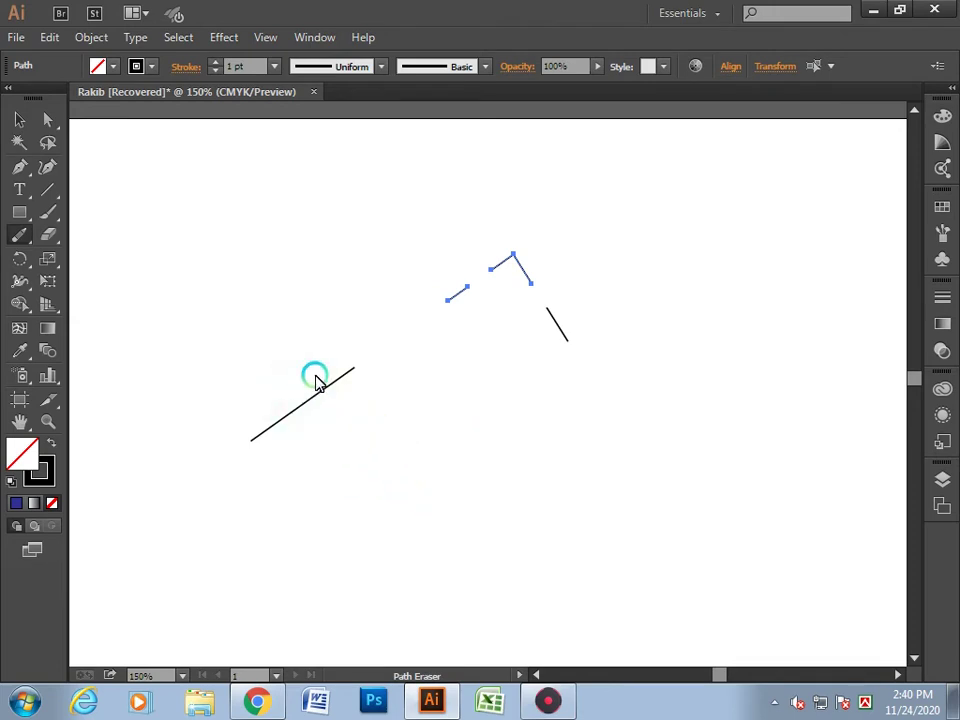
drag(294, 443, 320, 396)
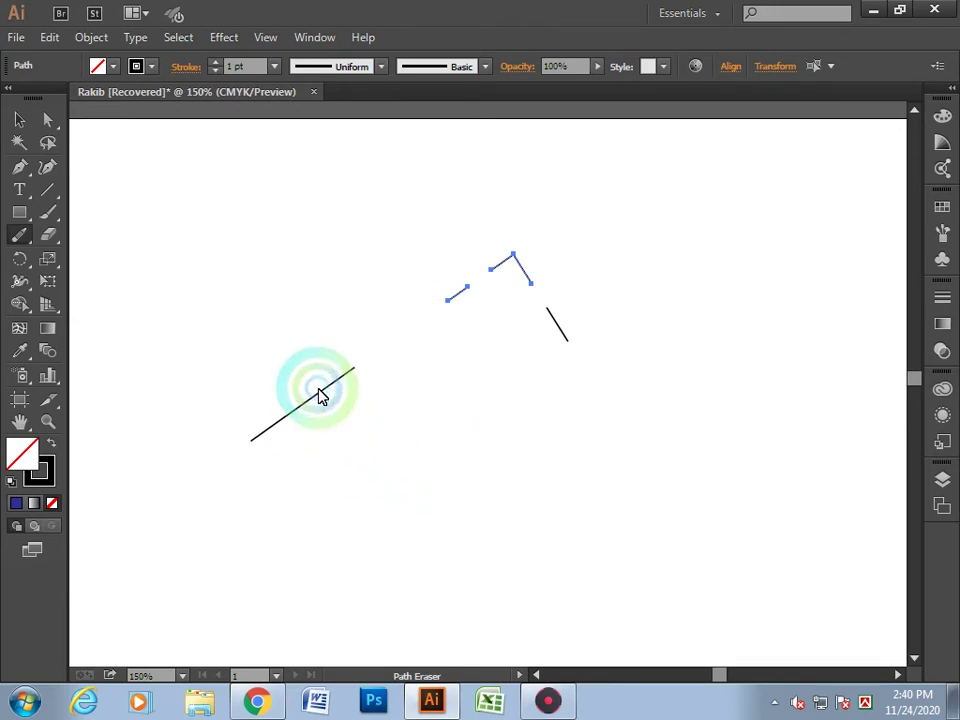
mouse_move(266, 432)
mouse_down()
mouse_move(332, 456)
mouse_move(328, 390)
mouse_move(304, 444)
mouse_up()
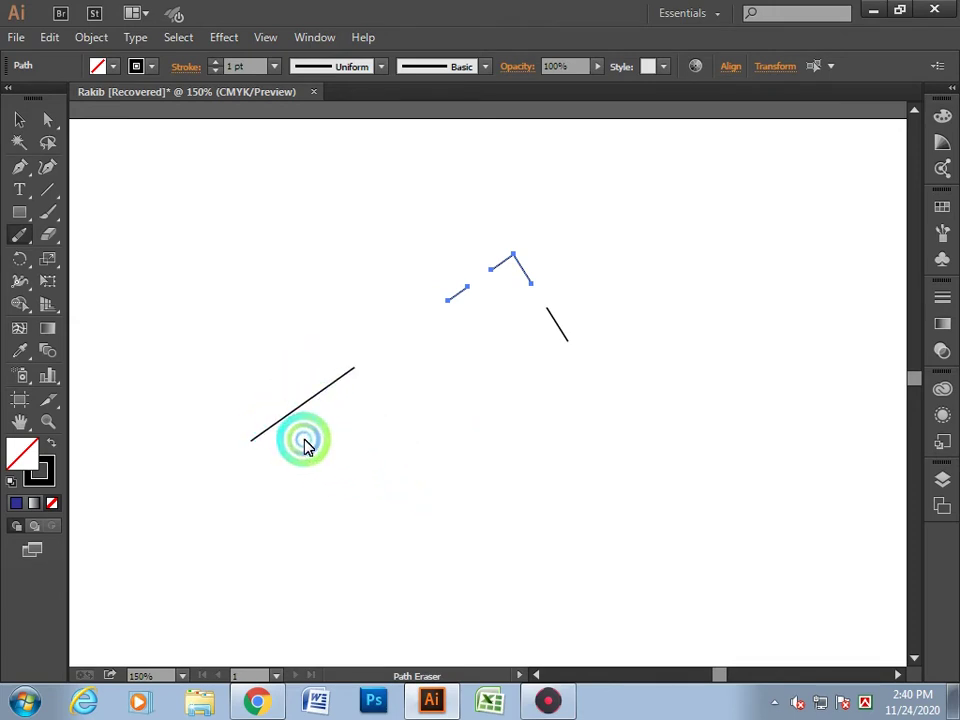
click(530, 263)
click(271, 327)
- Marquee-select all the broken line pieces and delete them
click(18, 120)
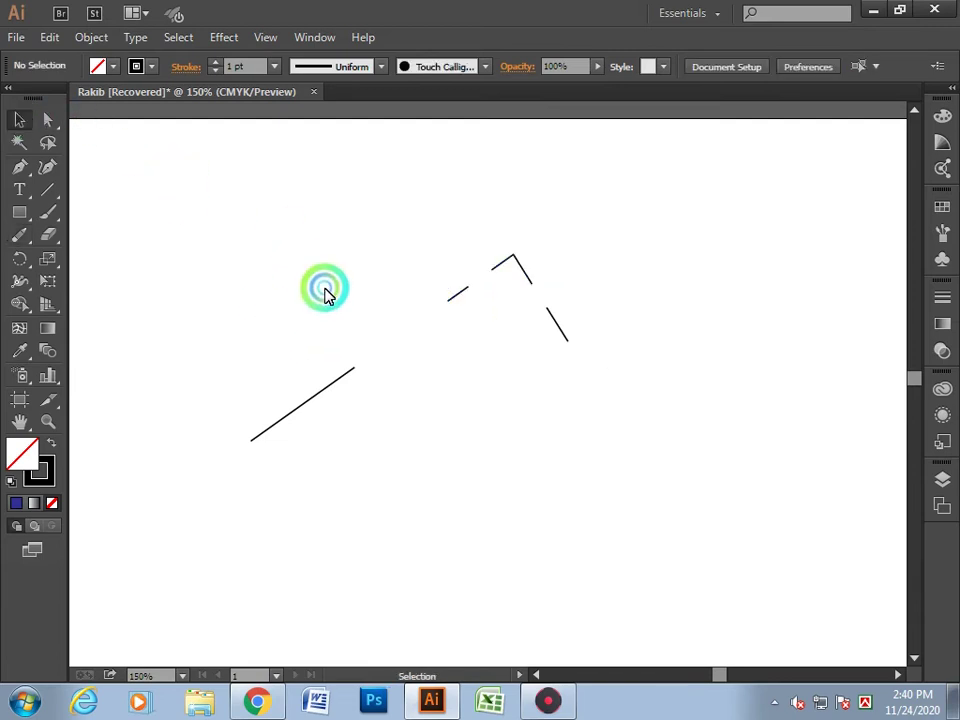
drag(323, 293, 623, 559)
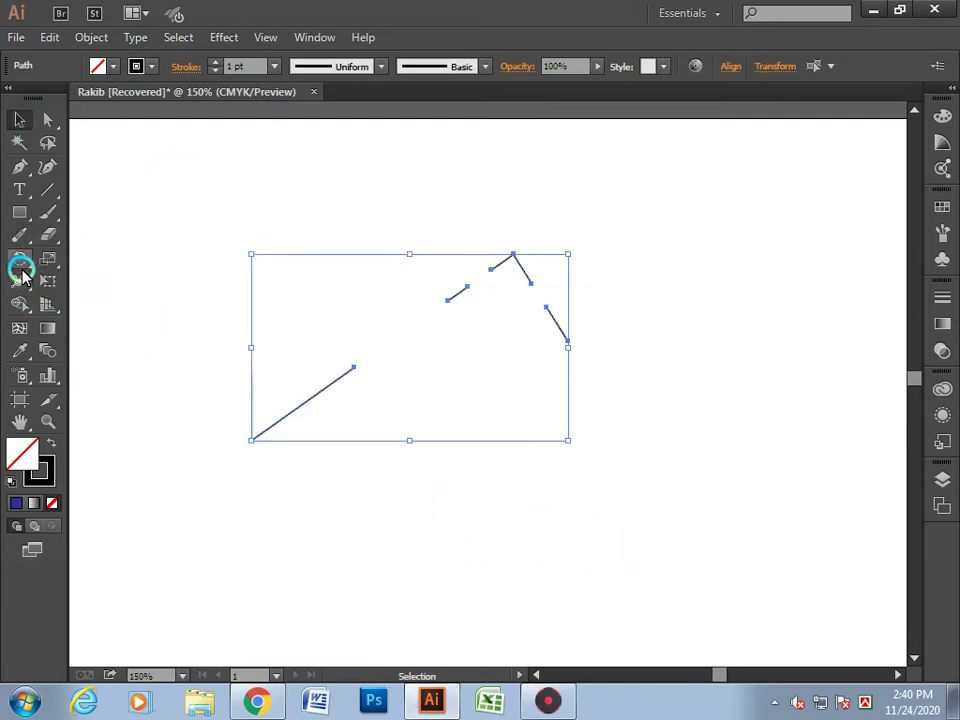
click(196, 352)
drag(298, 375, 602, 525)
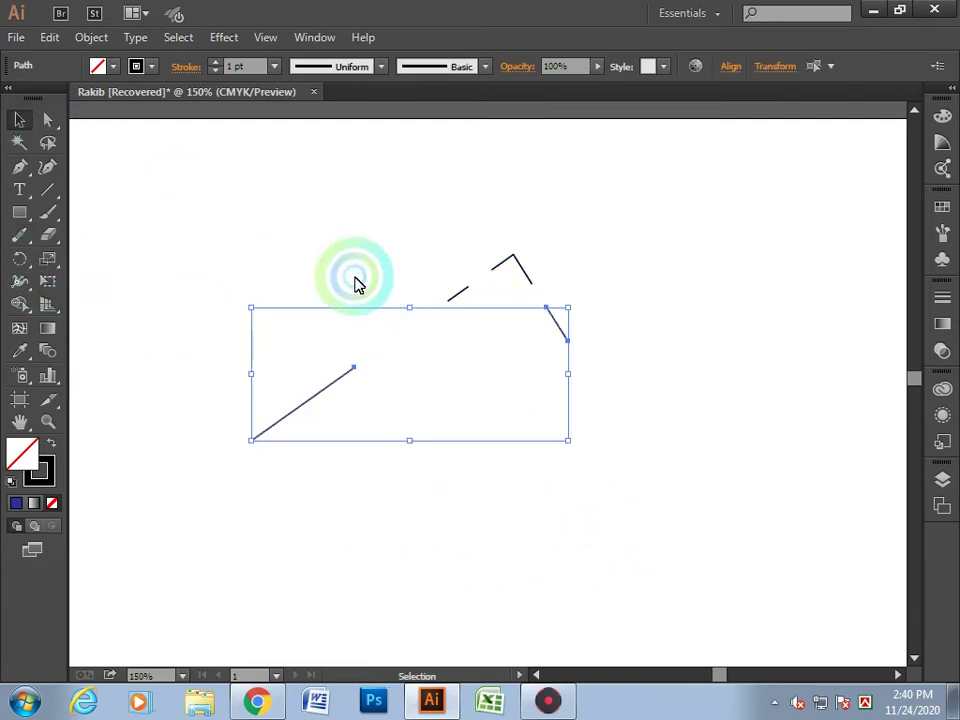
click(291, 238)
drag(291, 238, 621, 499)
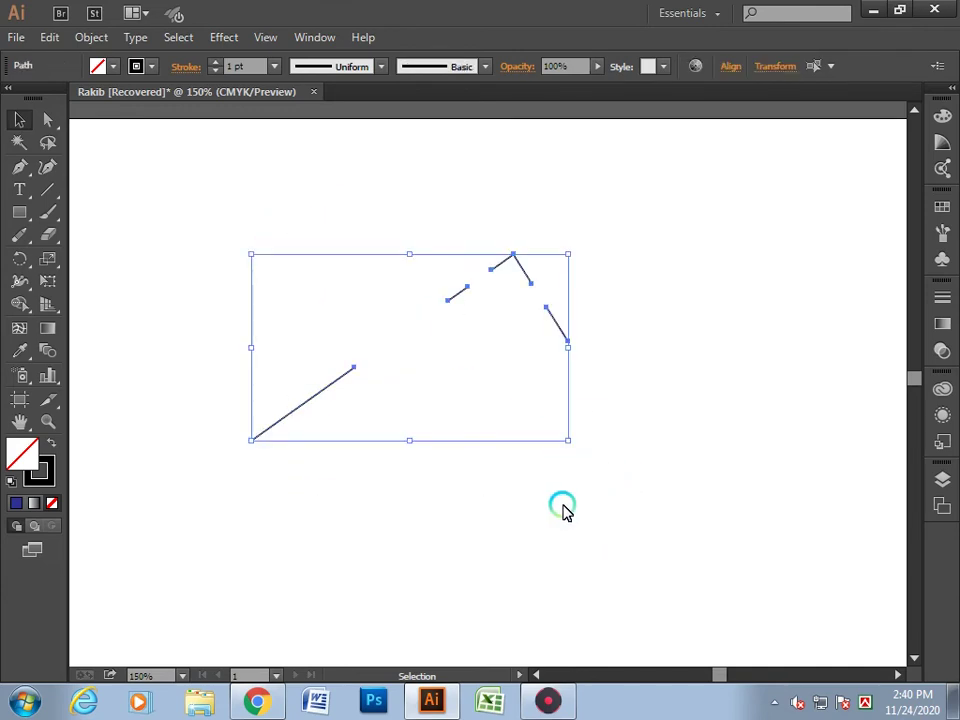
key(Delete)
- Draw a vertical line near the page centre with the Pen tool
click(28, 236)
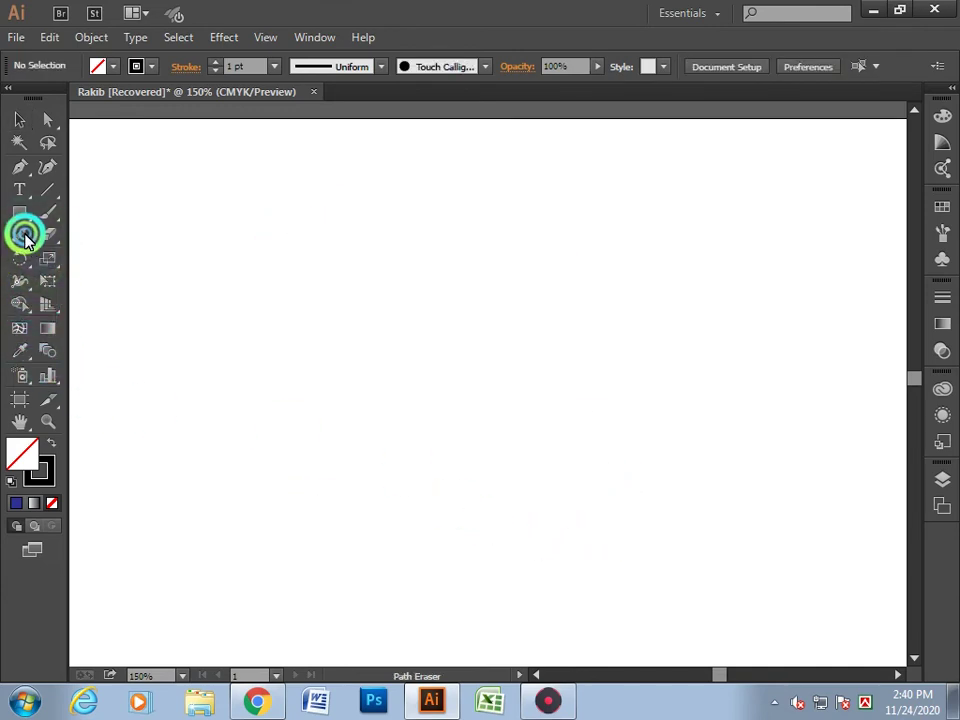
mouse_move(33, 237)
mouse_down()
mouse_move(144, 251)
mouse_move(110, 304)
mouse_move(92, 306)
mouse_move(91, 240)
mouse_up()
click(27, 175)
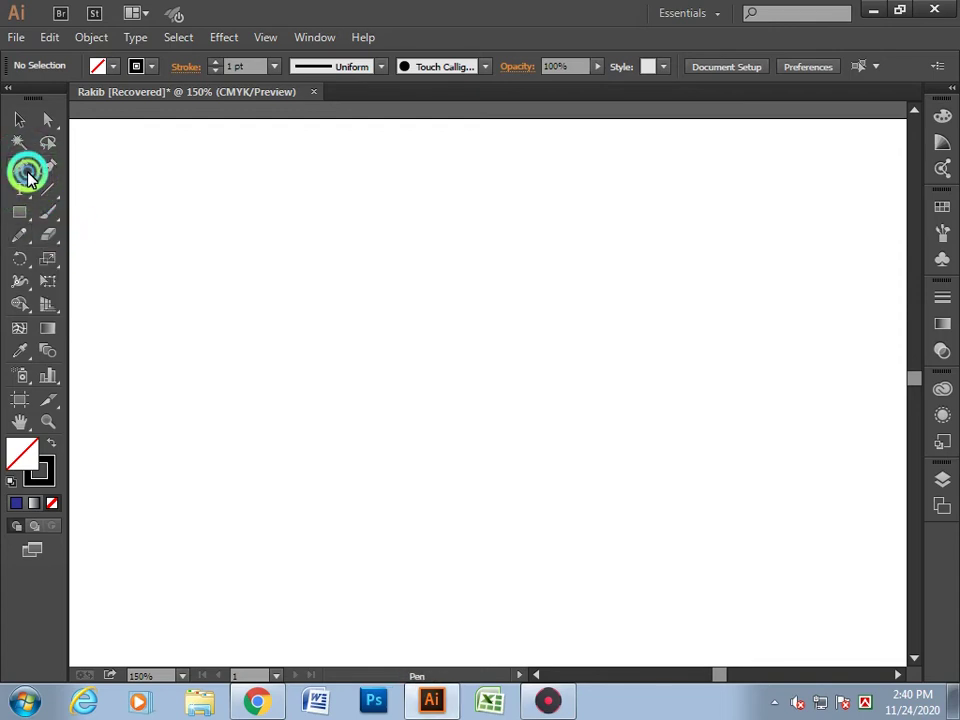
click(466, 290)
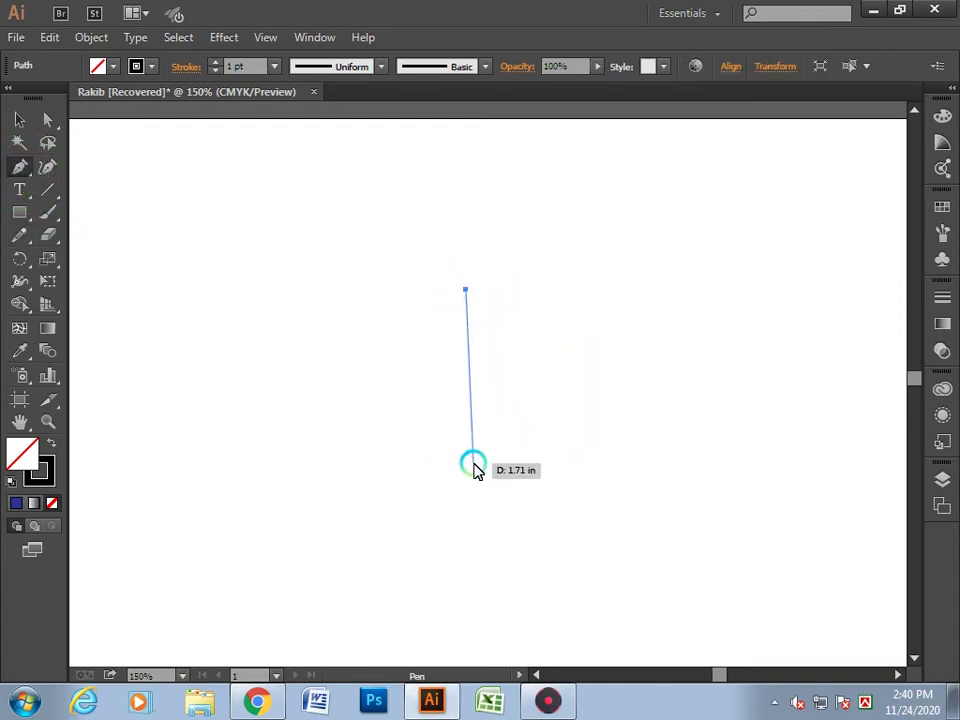
click(467, 462)
- Alt-drag a copy of the vertical line directly below the original
click(20, 121)
click(468, 446)
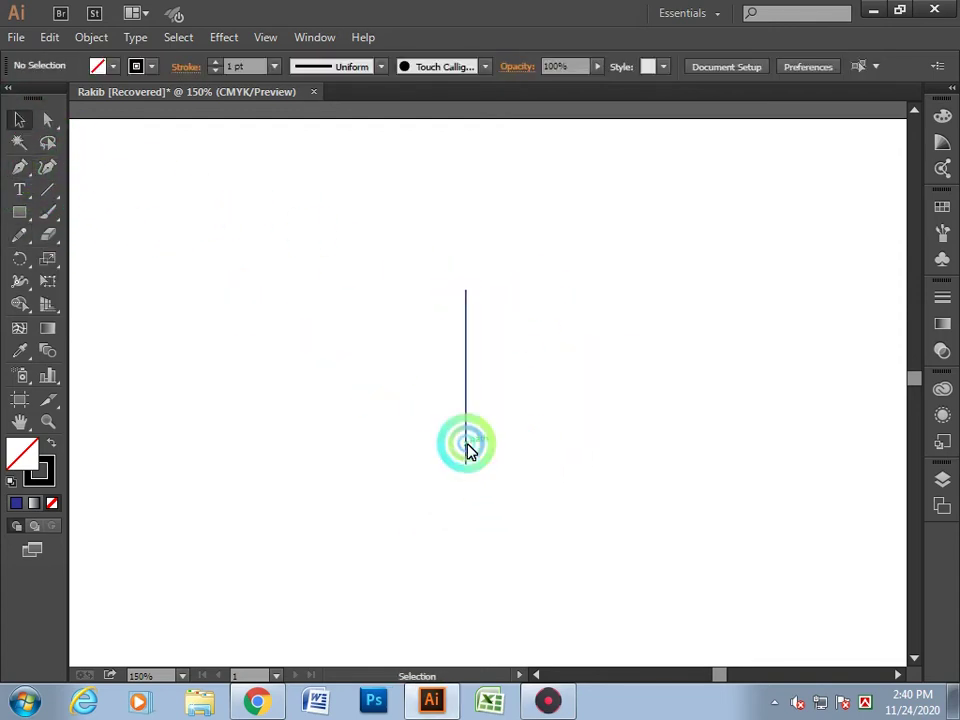
click(463, 475)
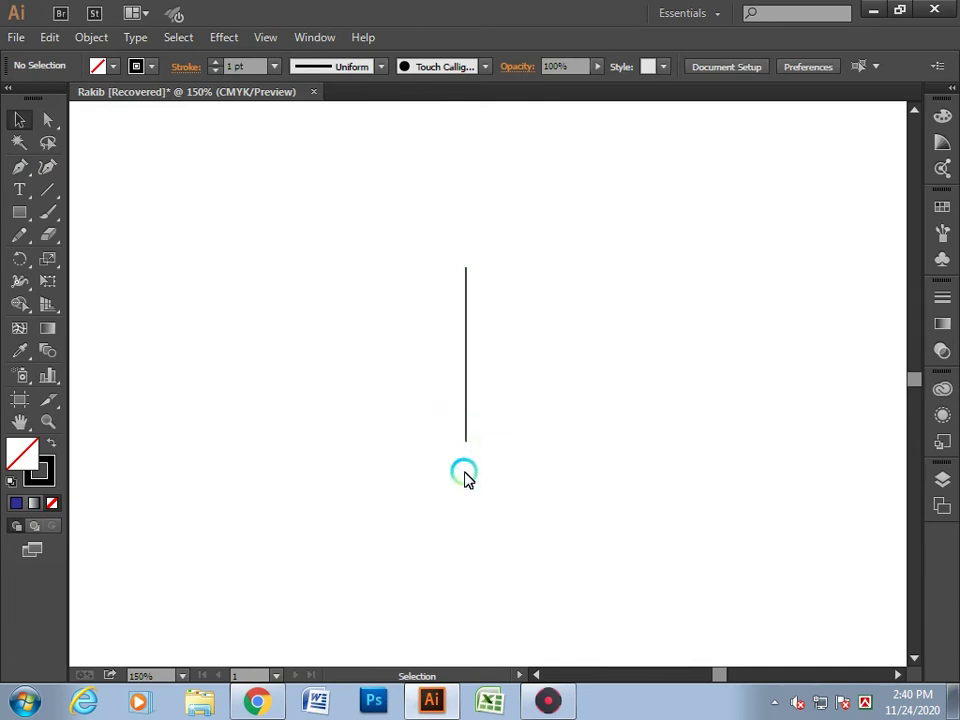
click(465, 392)
drag(469, 398, 465, 597)
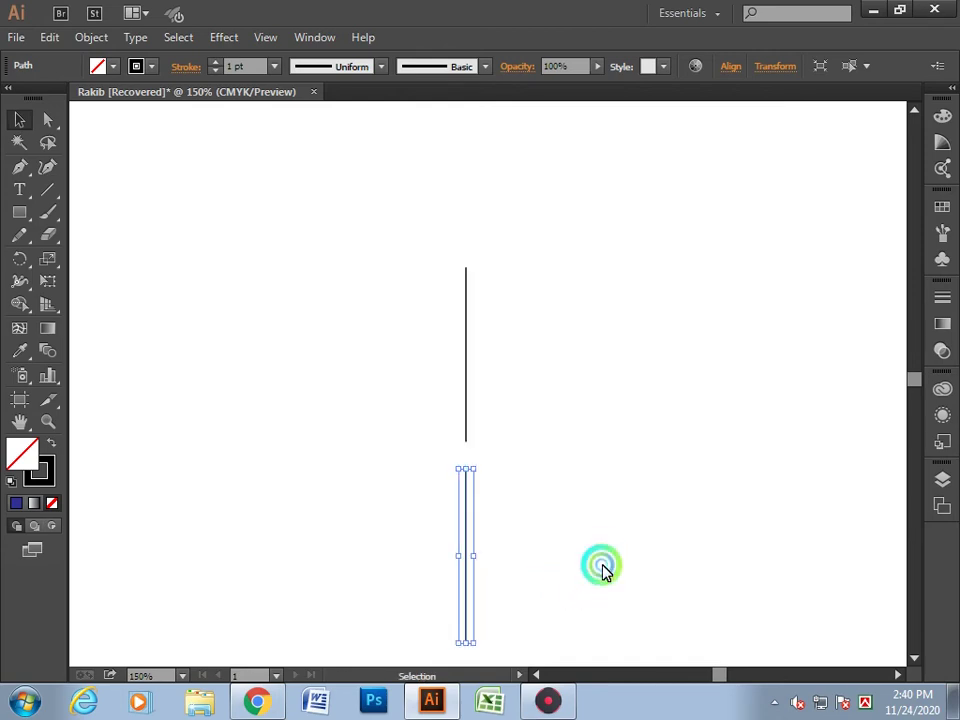
drag(409, 416, 553, 542)
- Scrub across the gap with the Join Tool to connect the two lines
click(49, 331)
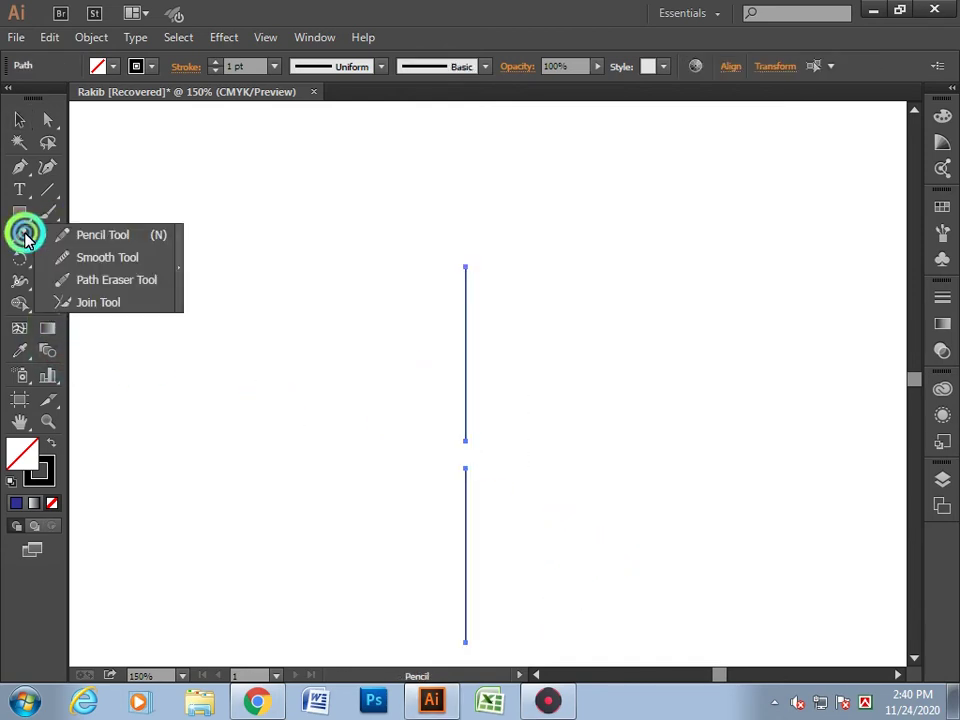
click(86, 315)
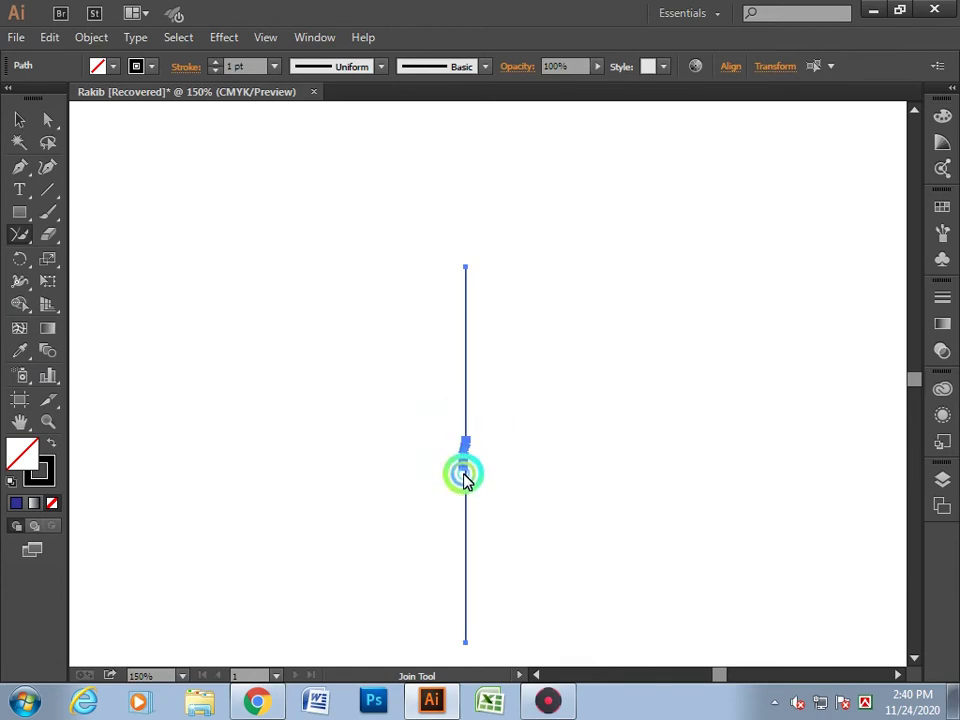
drag(463, 478, 463, 482)
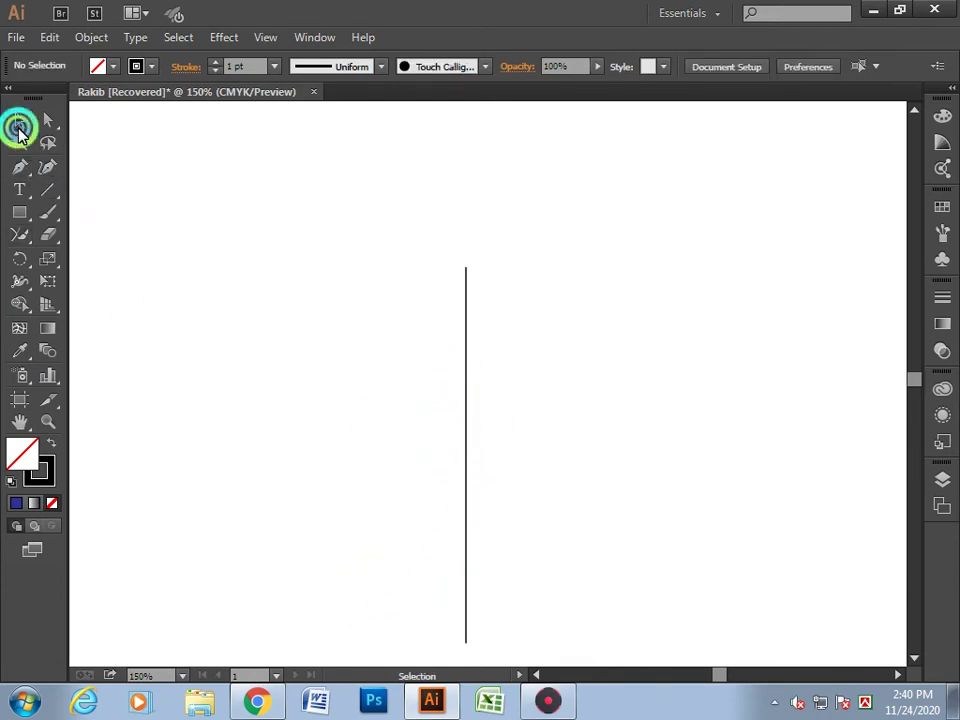
drag(506, 444, 317, 465)
- Move the joined vertical line to the left
drag(466, 430, 291, 358)
click(334, 358)
key(ctrl+z)
click(492, 330)
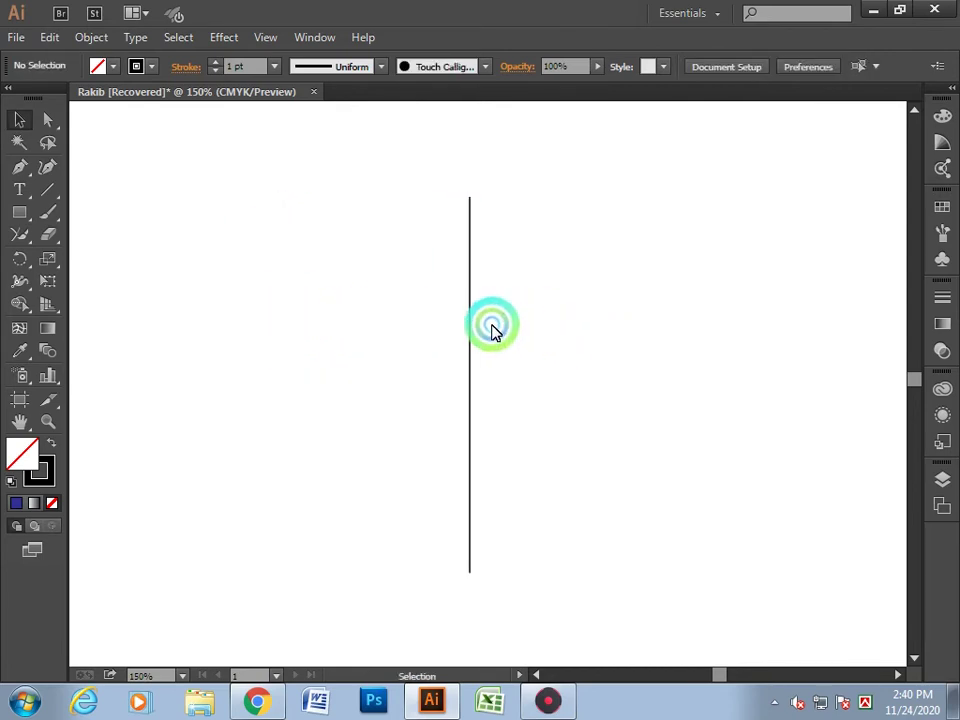
drag(492, 330, 356, 448)
drag(474, 480, 396, 443)
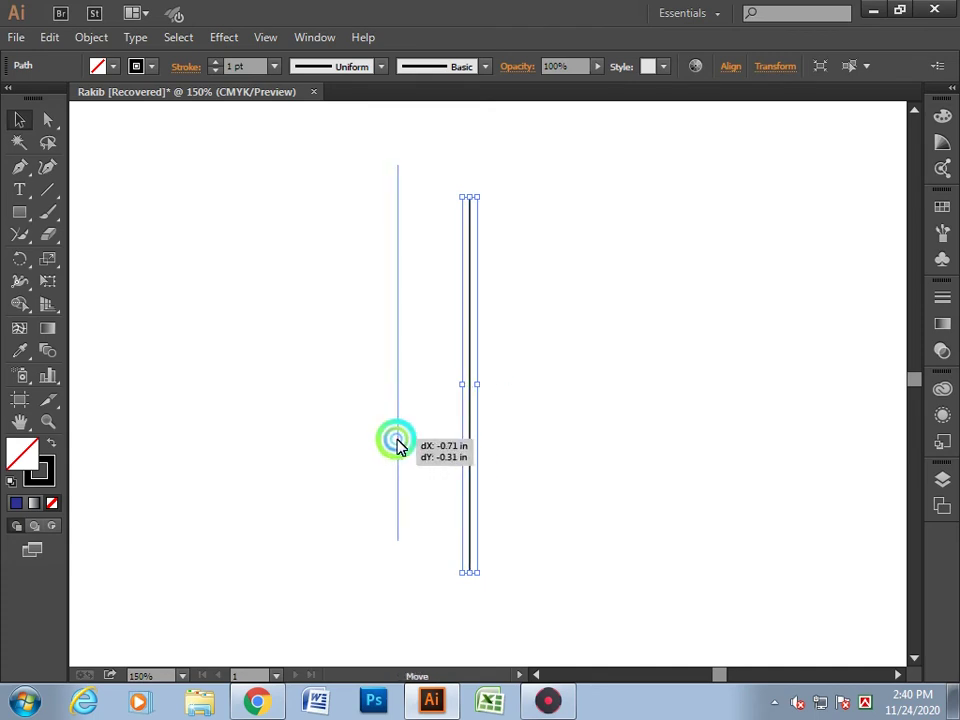
click(463, 426)
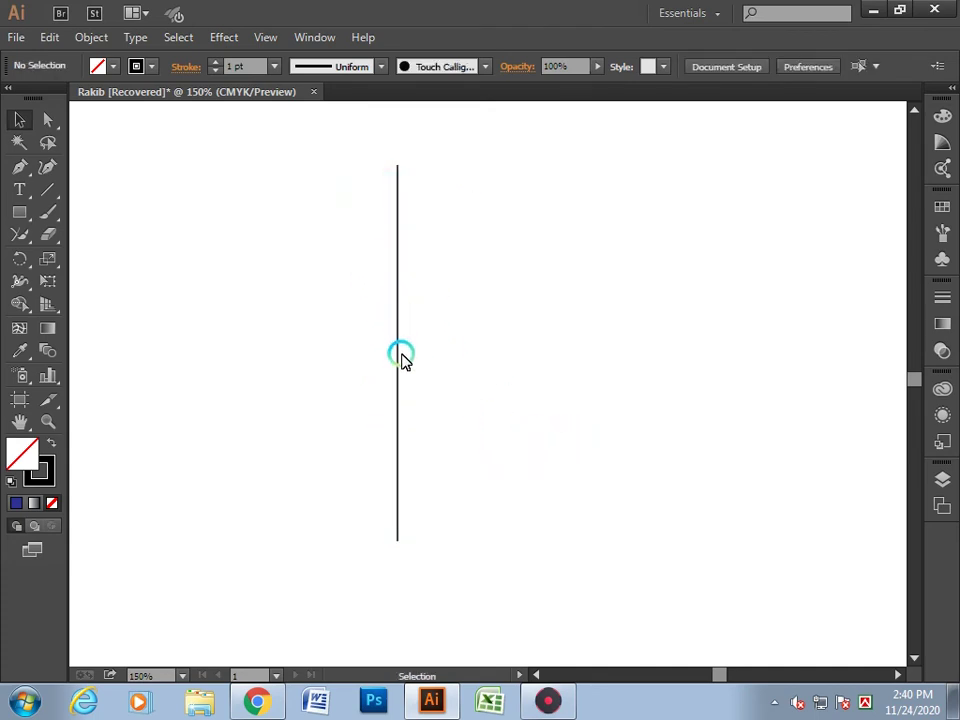
- Draw a rectangle right of the vertical line and fill it red
click(19, 210)
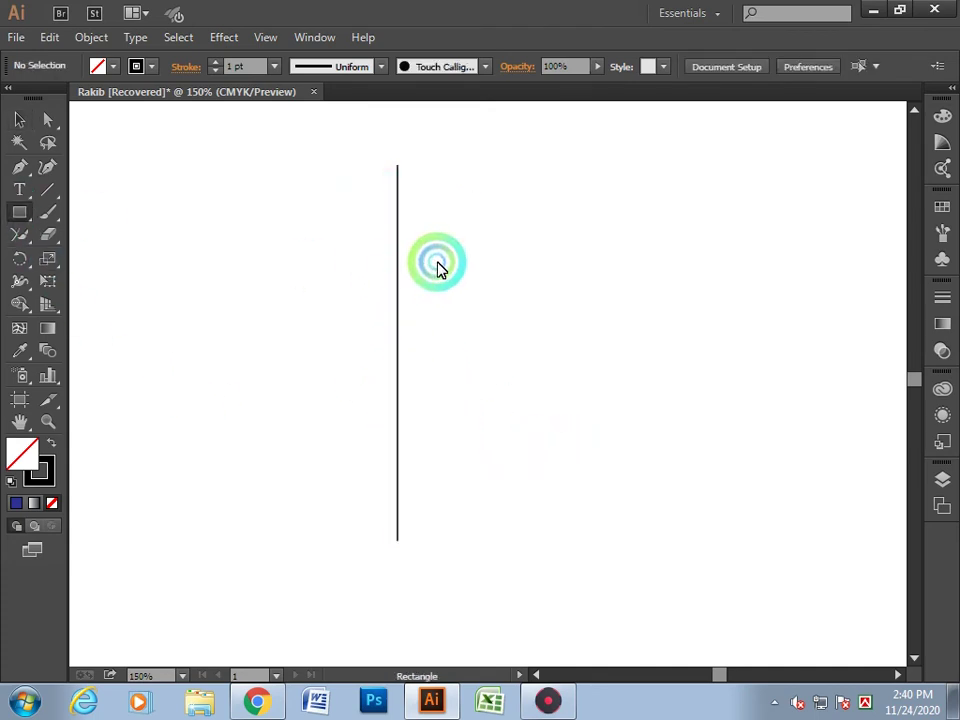
drag(437, 266, 564, 412)
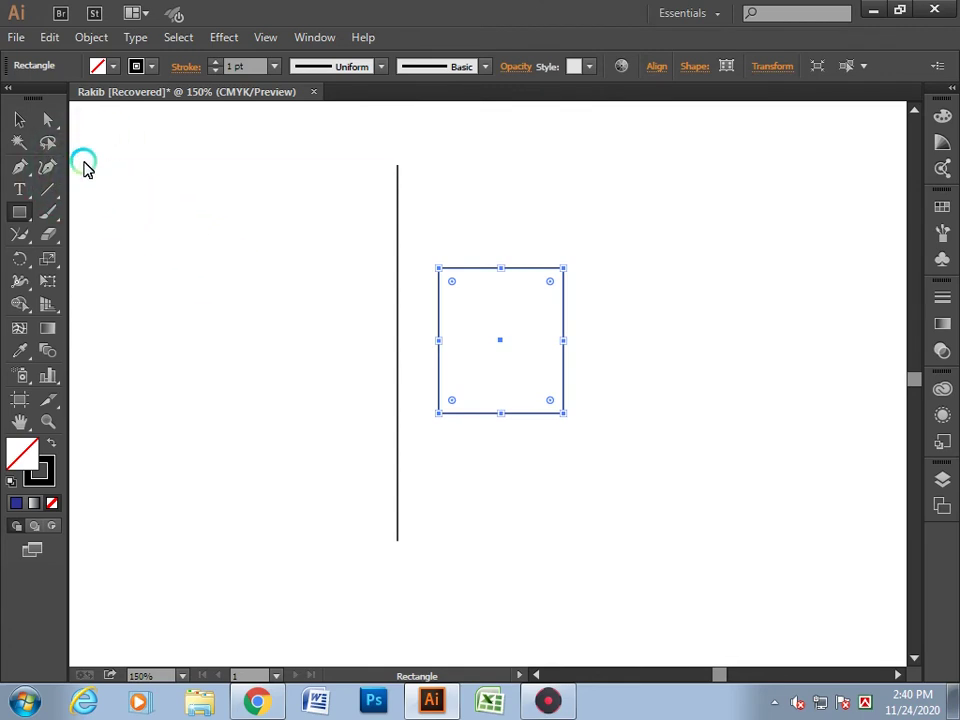
click(113, 66)
click(64, 94)
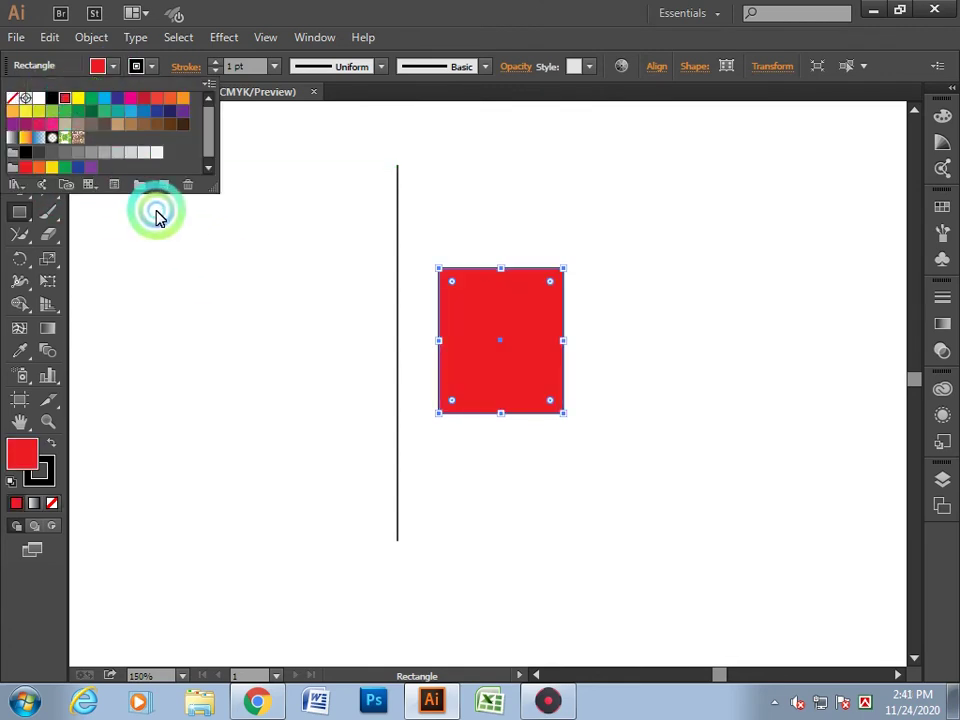
click(156, 214)
- Alt-drag a copy of the red rectangle to the left, over the line
click(26, 111)
drag(448, 343, 314, 346)
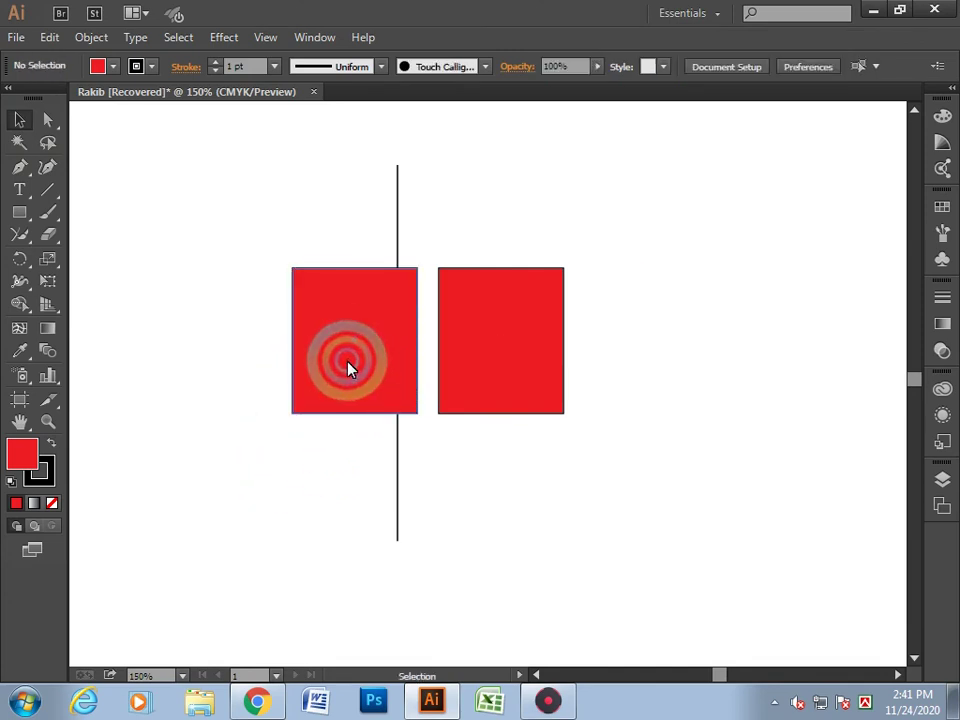
drag(362, 290, 339, 403)
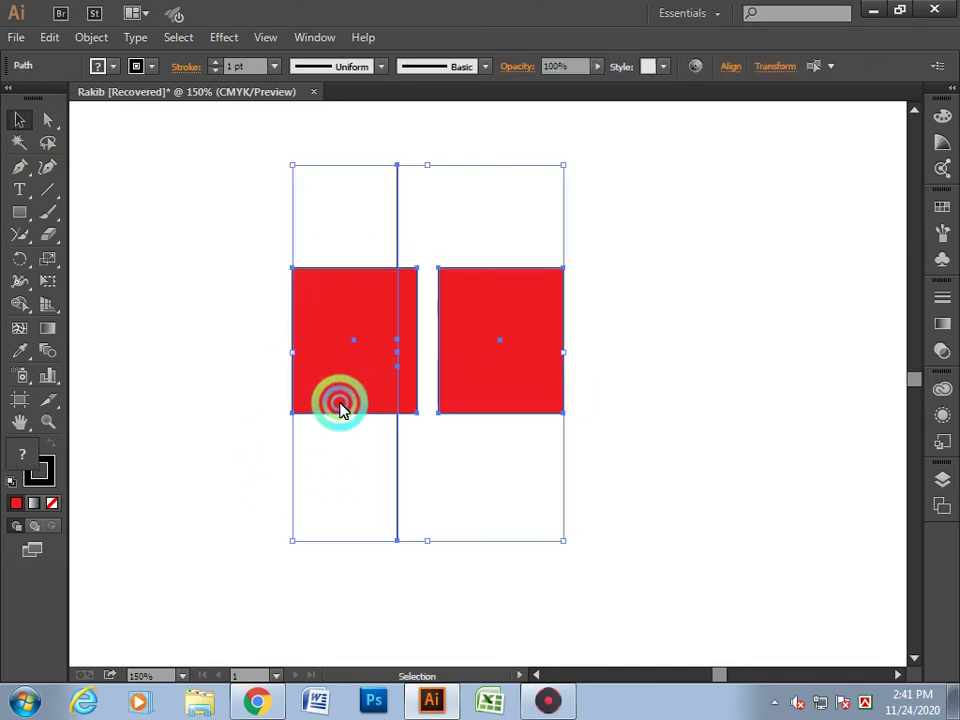
- Try joining paths across the gap, shift the left rectangle further left, and select everything
click(19, 234)
click(86, 300)
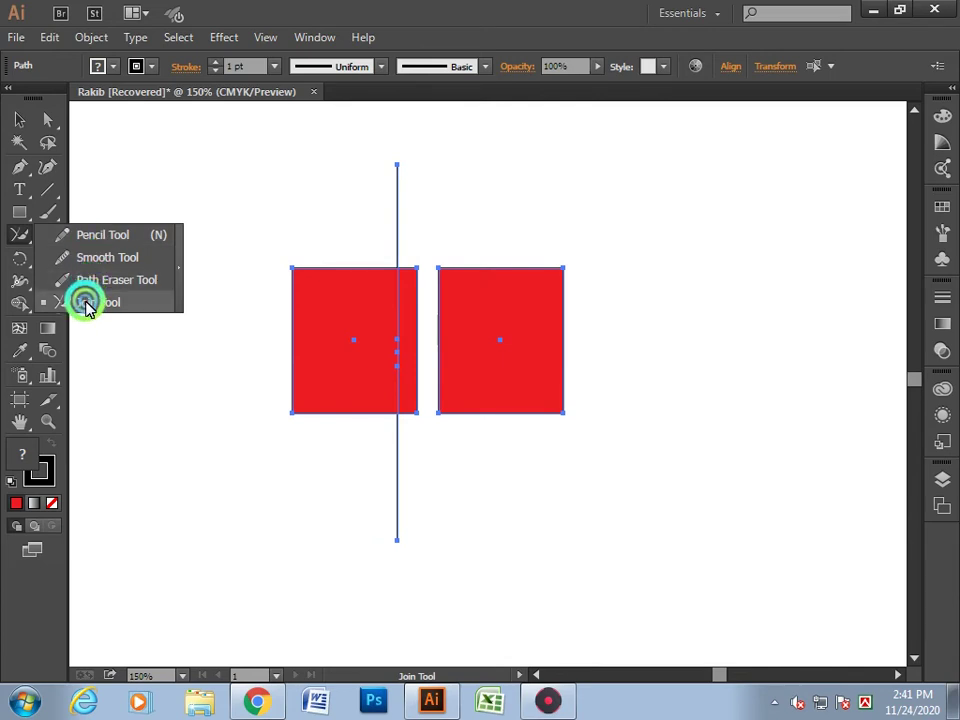
click(405, 352)
drag(411, 300, 484, 339)
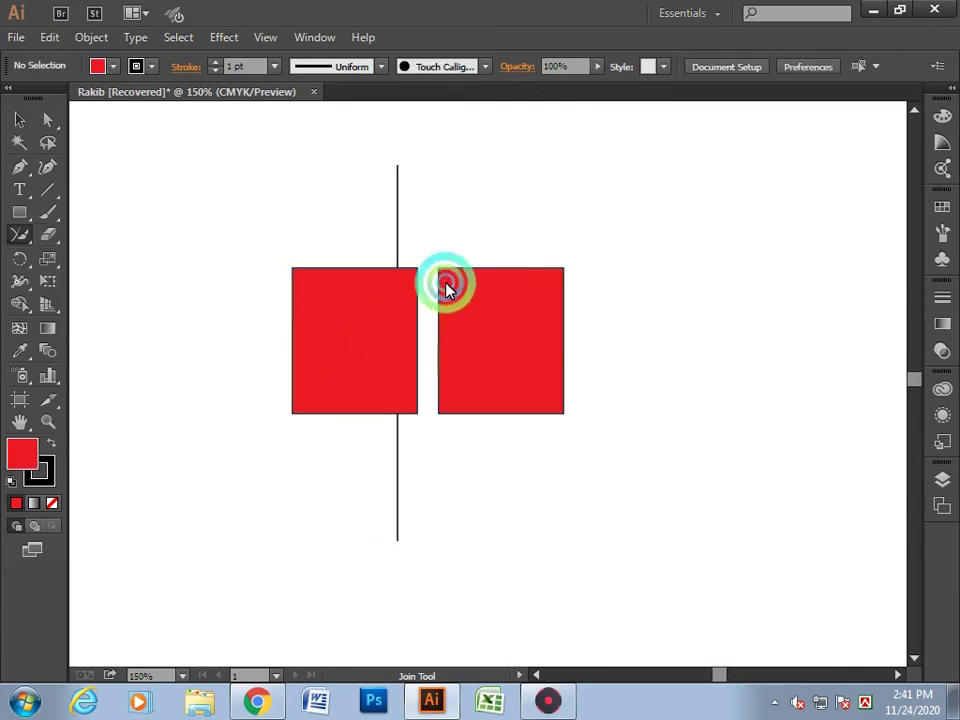
mouse_move(440, 288)
mouse_down()
mouse_move(422, 410)
mouse_move(568, 364)
mouse_move(454, 313)
mouse_move(370, 337)
mouse_up()
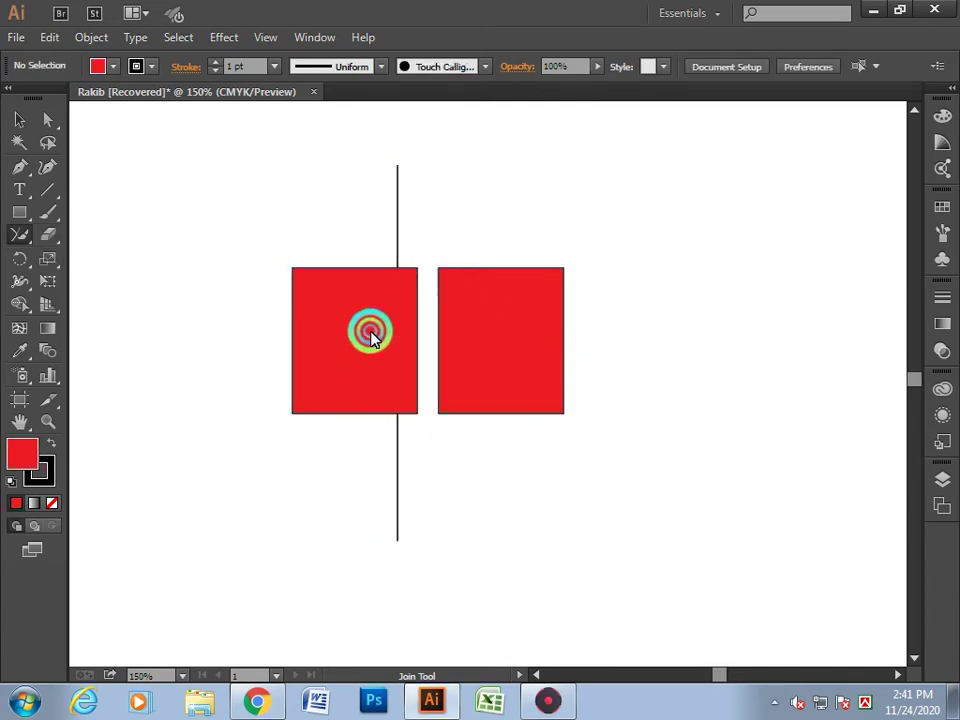
click(391, 228)
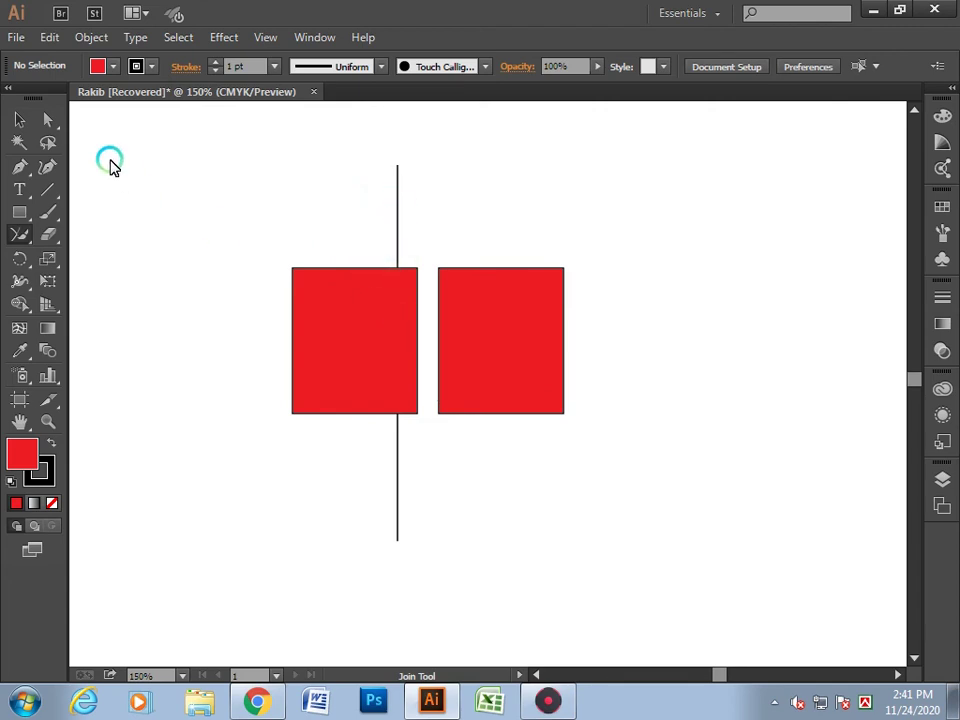
drag(358, 298, 272, 334)
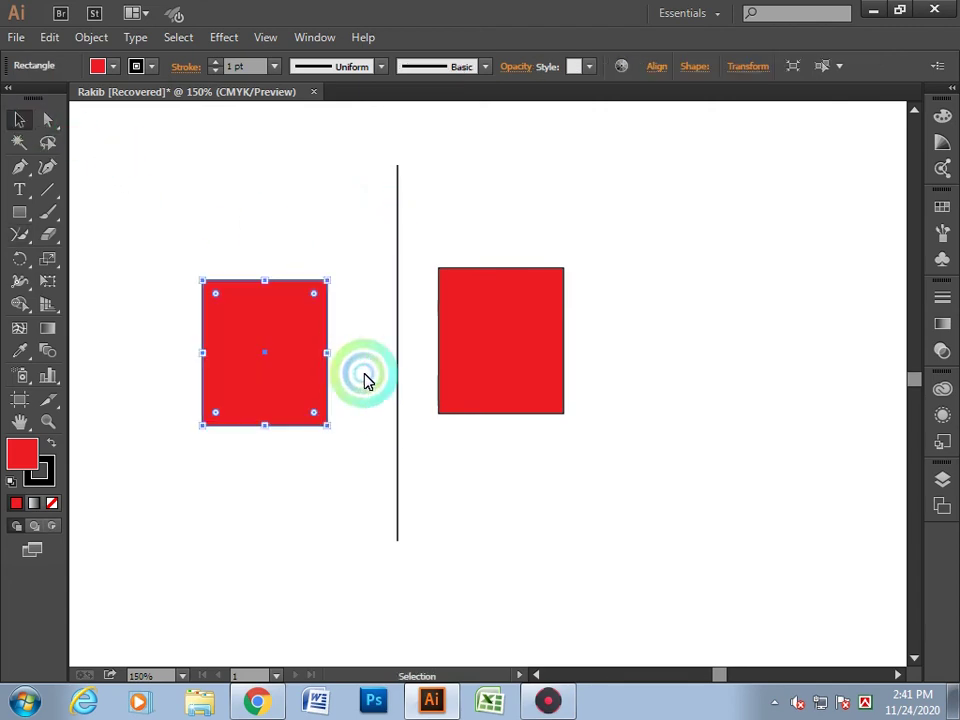
drag(264, 246, 513, 452)
- Delete the rectangles and vertical line
key(Delete)
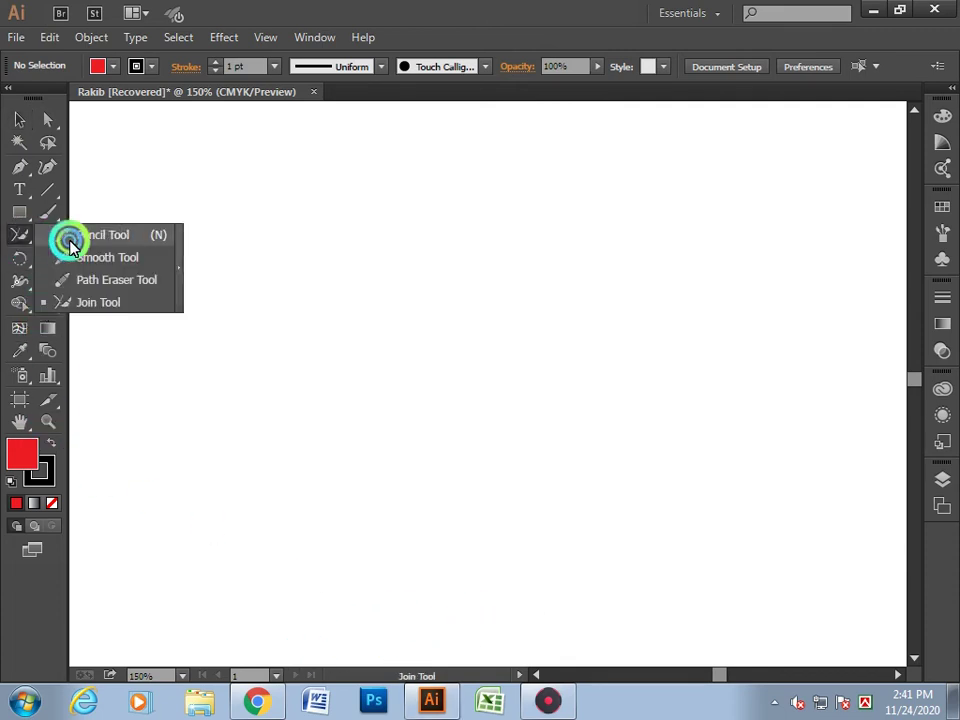
drag(22, 240, 71, 236)
mouse_move(25, 266)
mouse_down()
mouse_move(63, 250)
mouse_move(140, 242)
mouse_up()
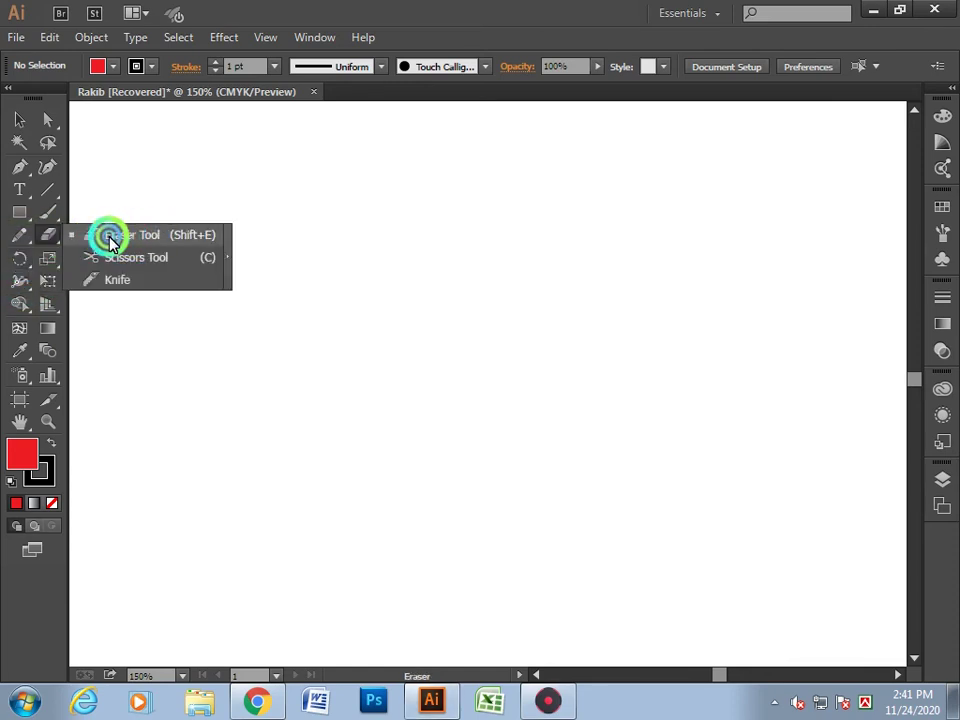
- Draw a wide red rectangle and position it near the page centre
click(19, 212)
drag(328, 220, 666, 408)
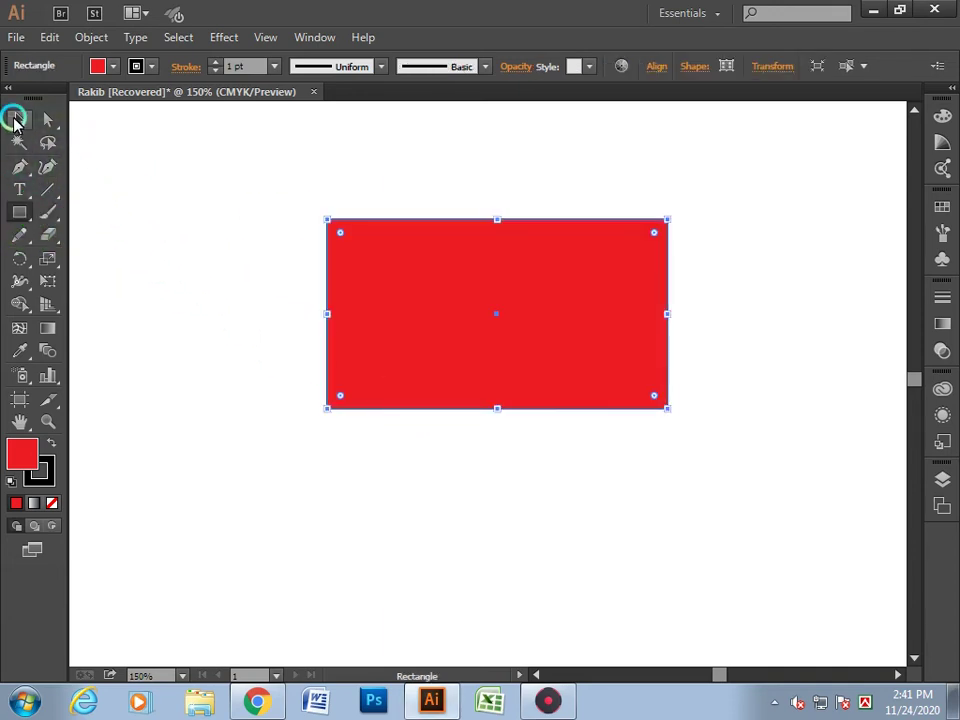
click(90, 160)
drag(456, 336, 466, 359)
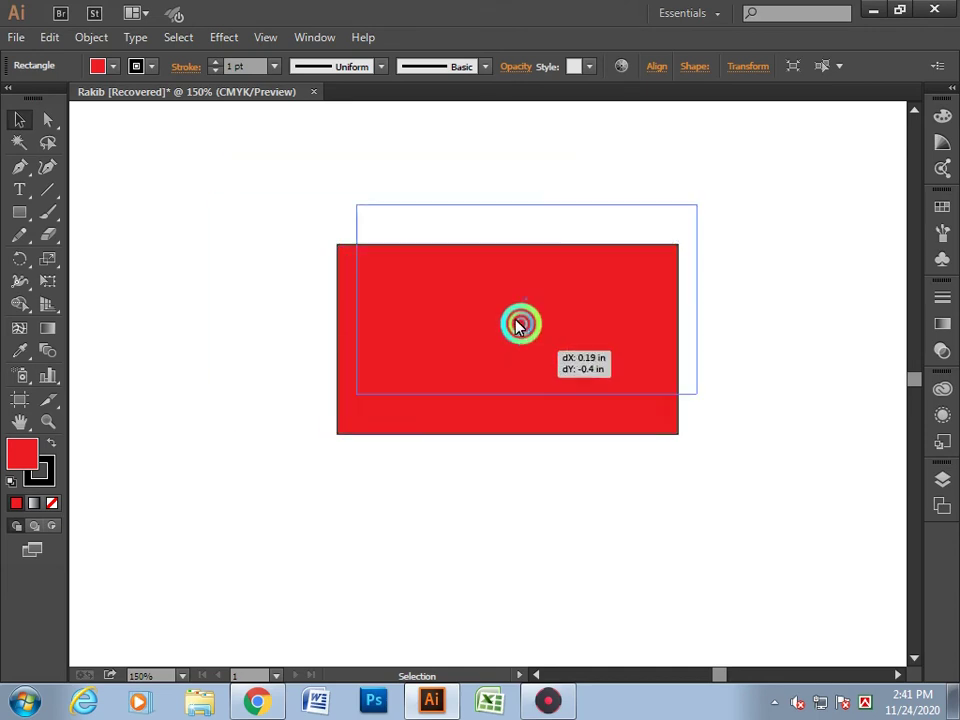
mouse_move(521, 401)
mouse_down()
mouse_move(488, 336)
mouse_move(439, 369)
mouse_up()
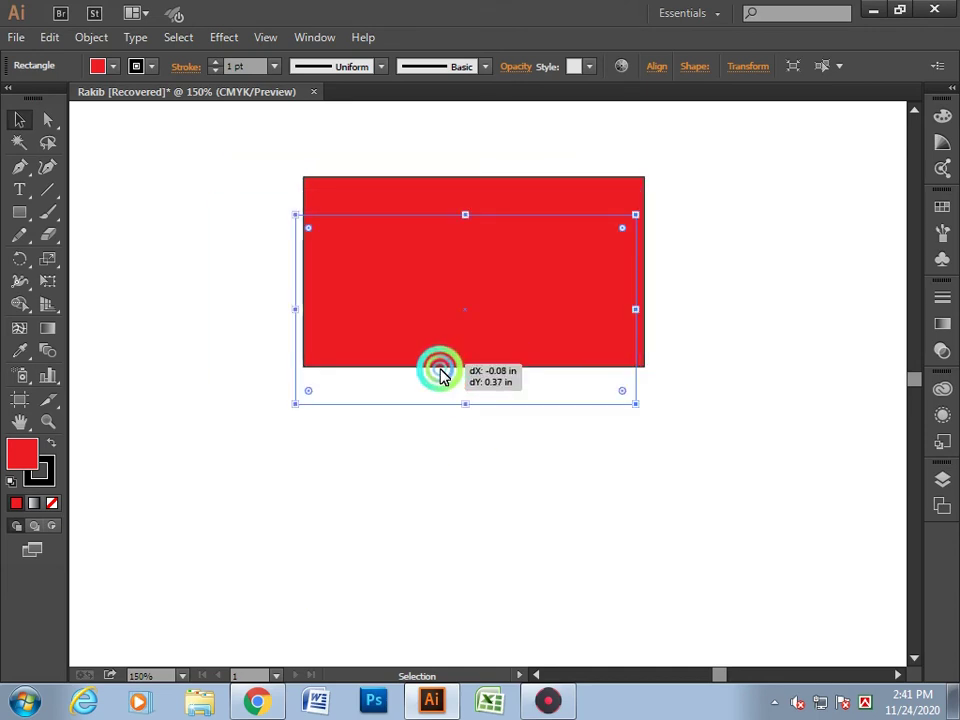
click(43, 238)
- Erase a vertical strip to split the rectangle in two, then rearrange the halves
drag(43, 238, 101, 236)
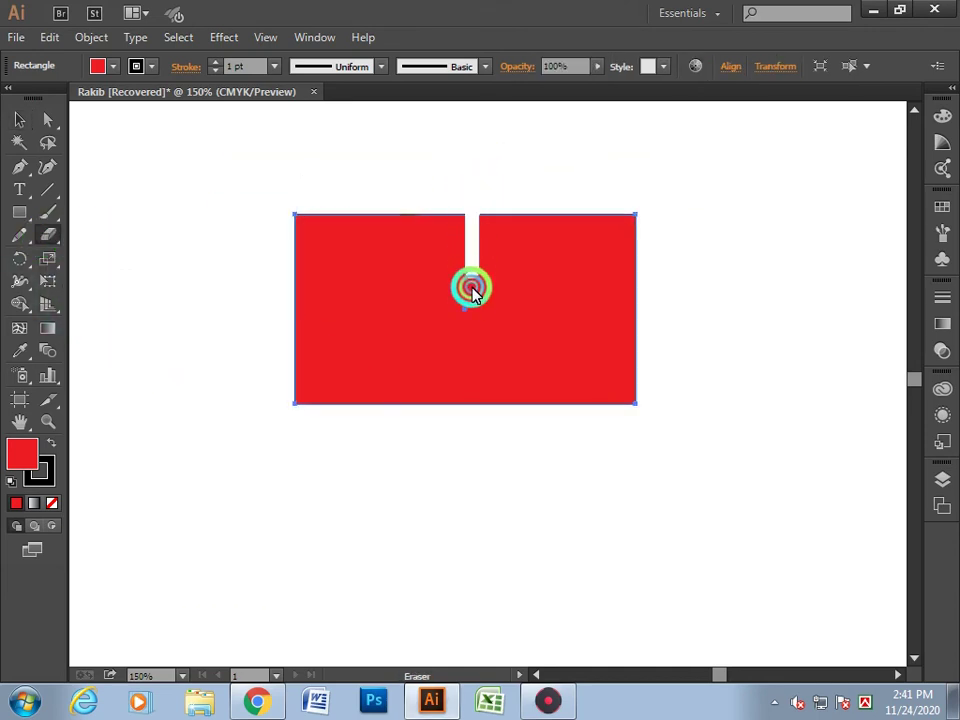
drag(466, 400, 456, 441)
click(30, 121)
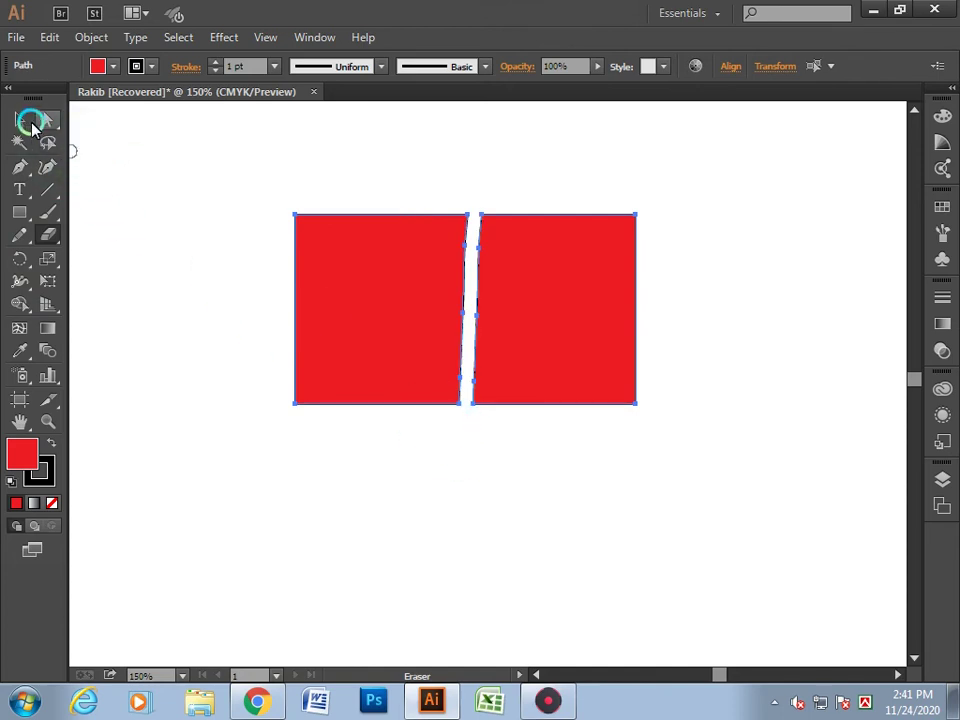
click(107, 163)
drag(583, 326, 762, 326)
drag(354, 343, 213, 365)
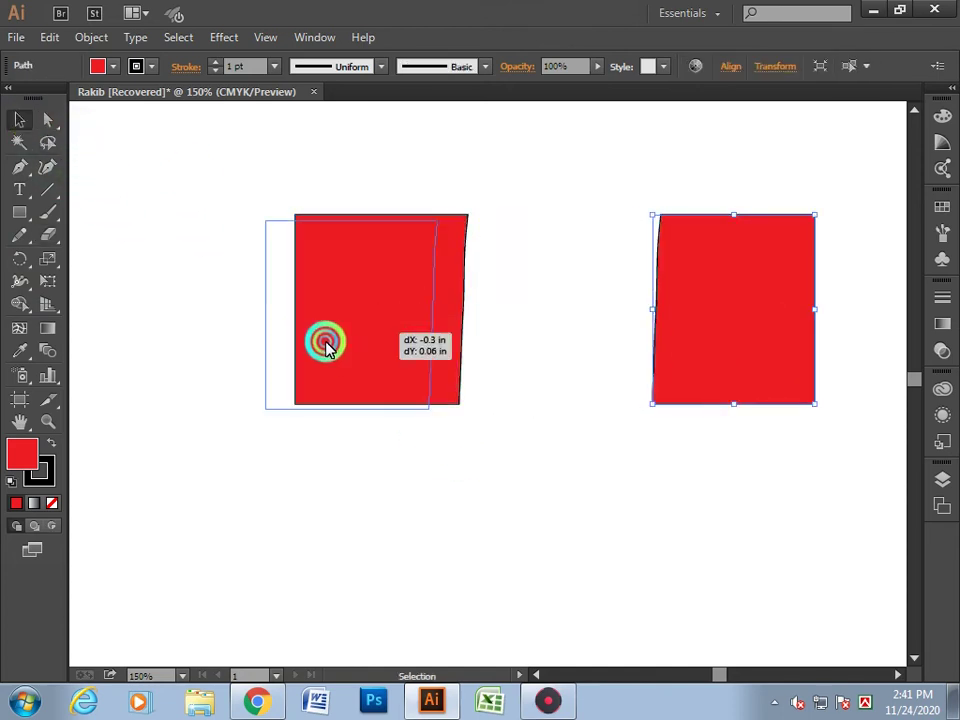
click(394, 472)
drag(621, 386, 486, 408)
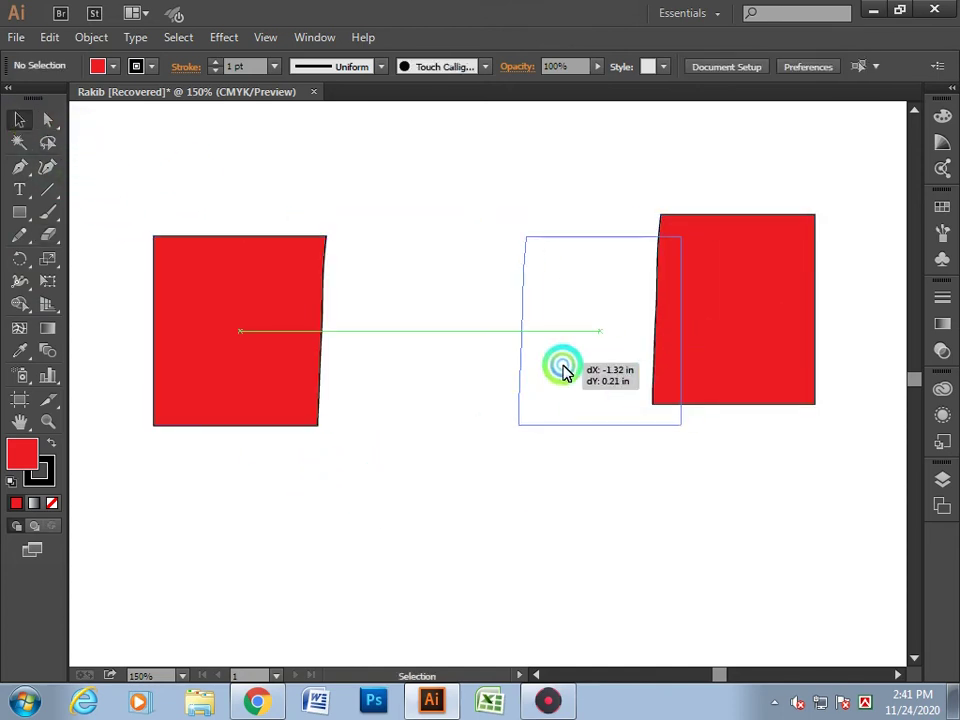
drag(310, 352, 425, 352)
click(441, 461)
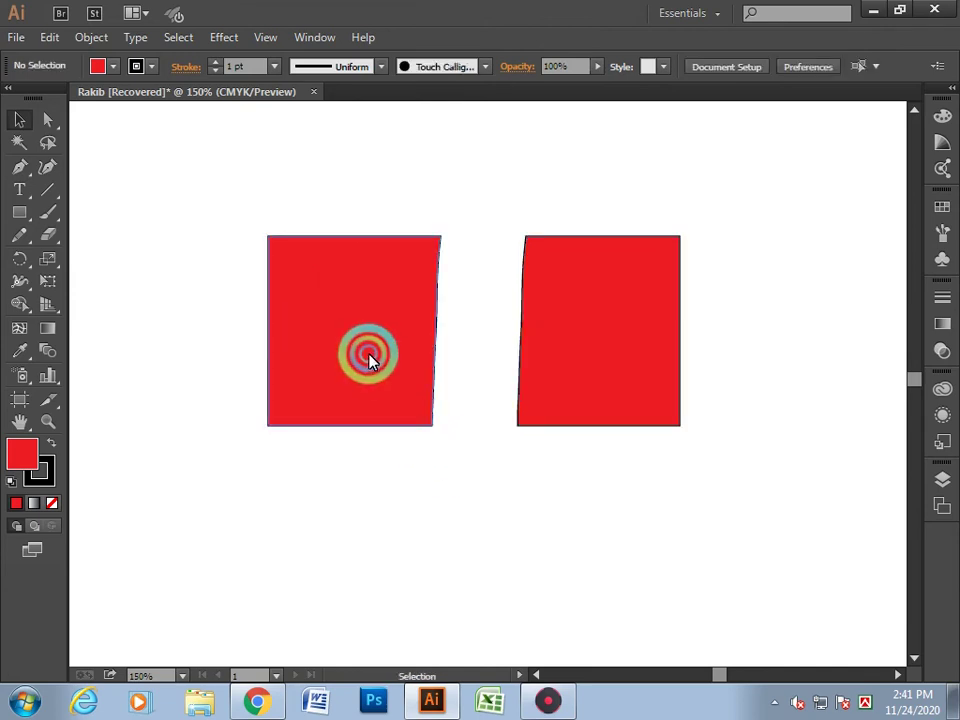
click(303, 362)
- Raise the middle strip above the other pieces and fine-tune its position
click(47, 234)
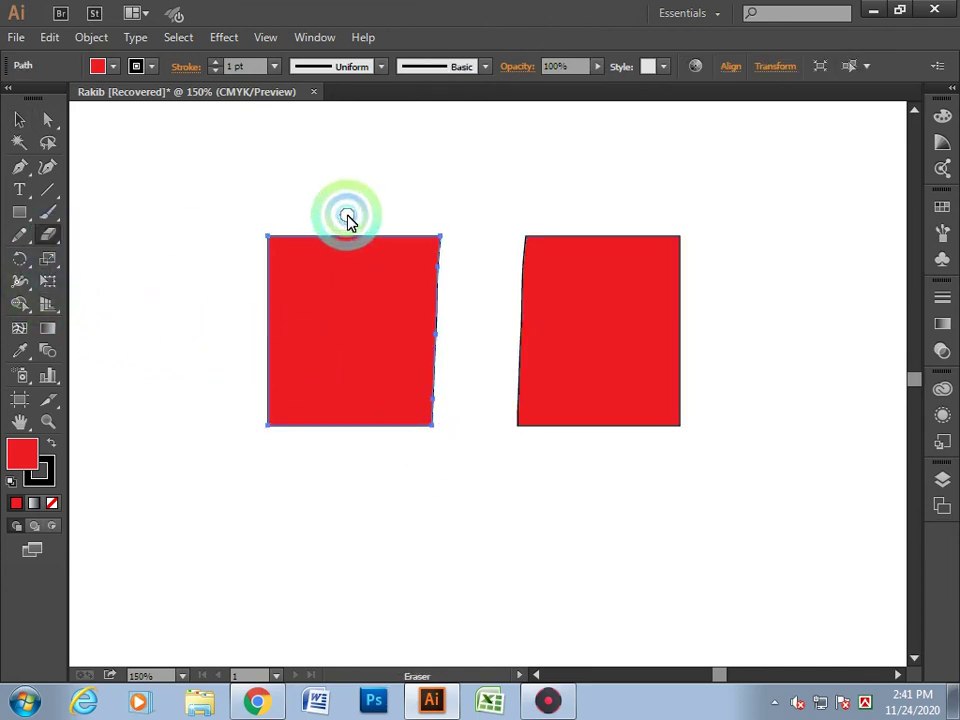
click(19, 119)
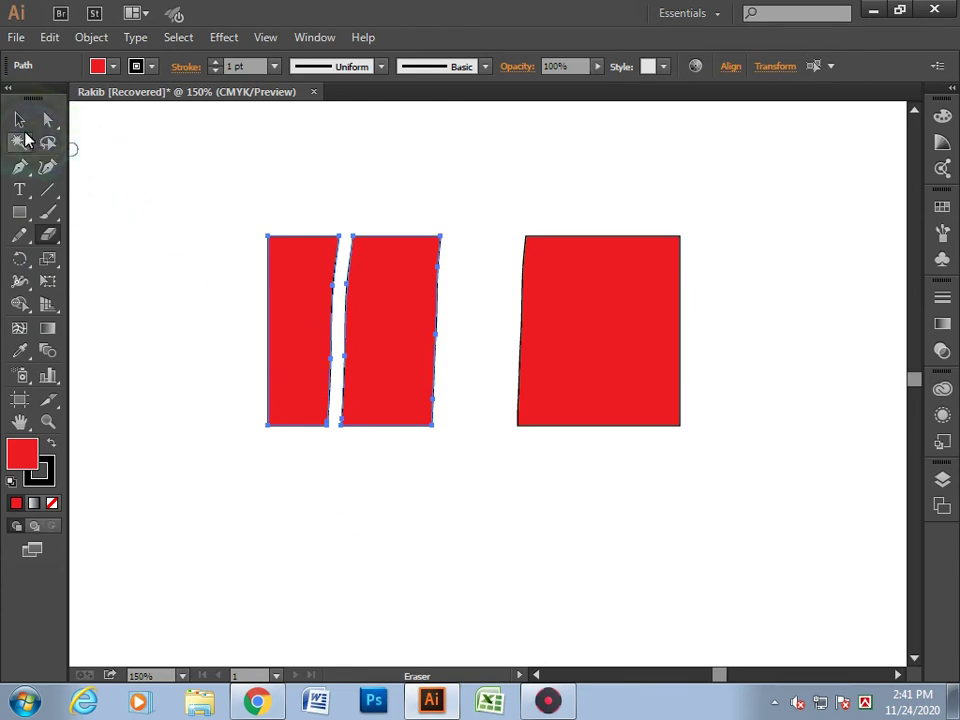
click(156, 182)
drag(376, 315, 448, 245)
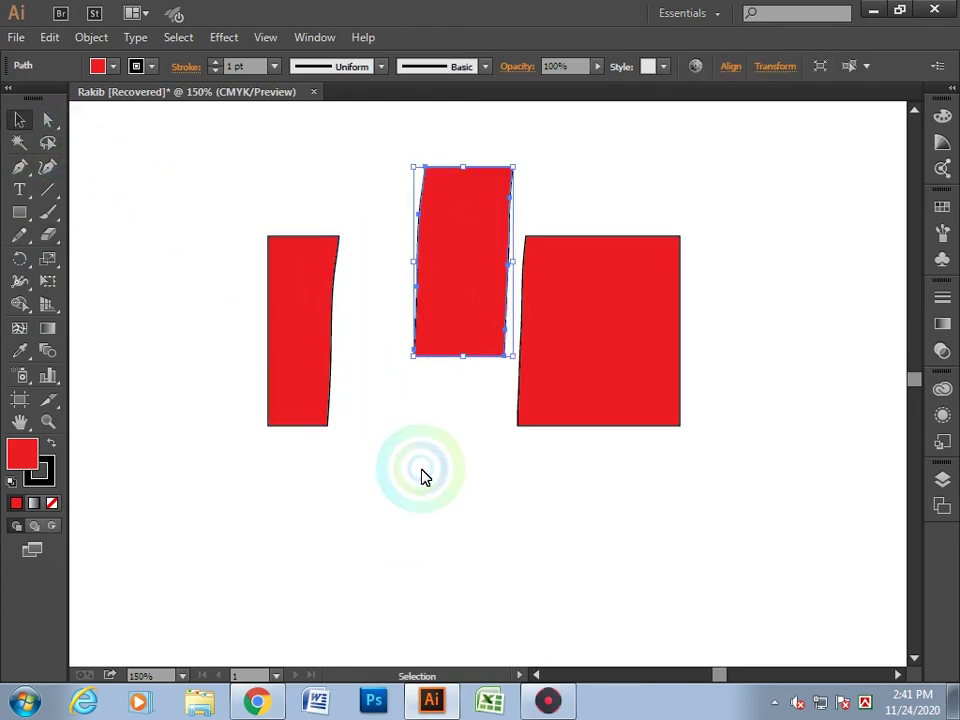
drag(447, 366, 416, 378)
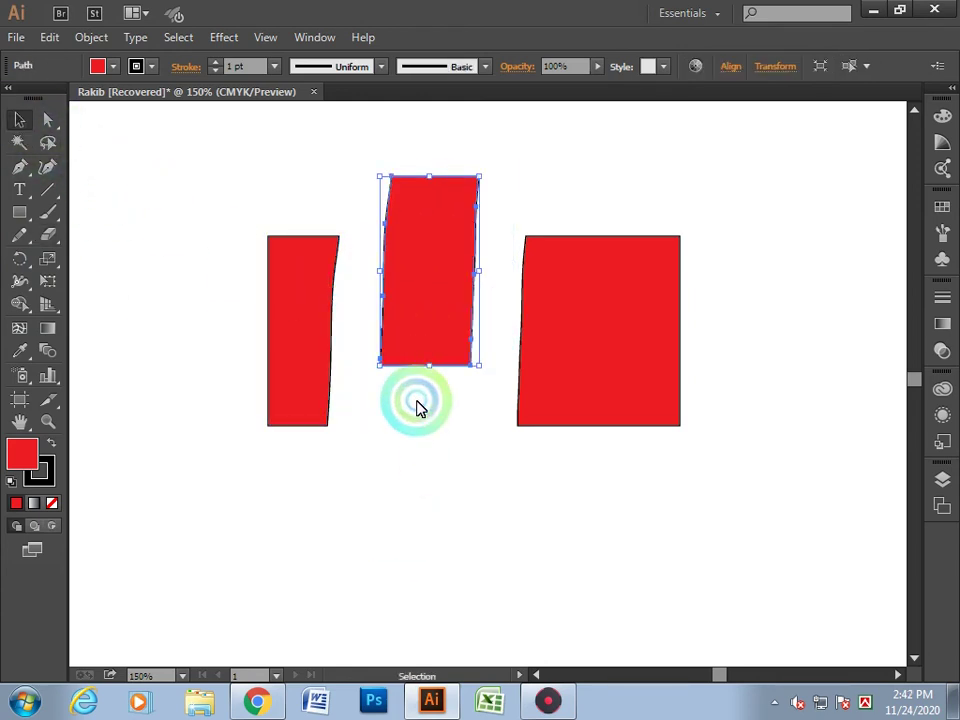
click(420, 404)
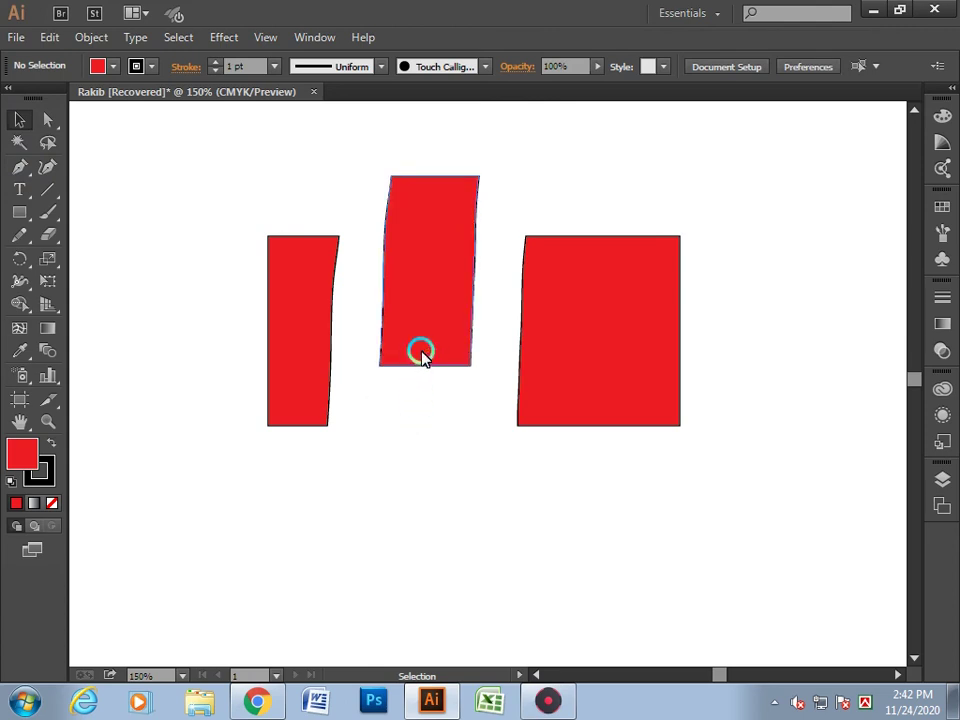
drag(421, 357, 420, 352)
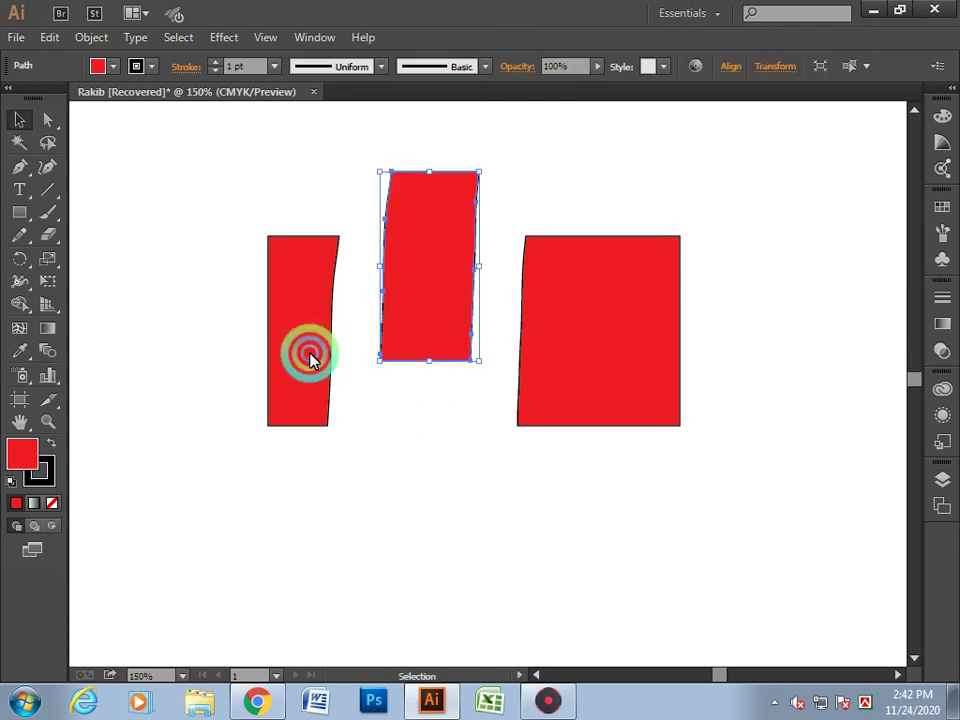
click(47, 235)
- Erase a diagonal cut through the raised middle strip and lower its bottom piece
click(86, 236)
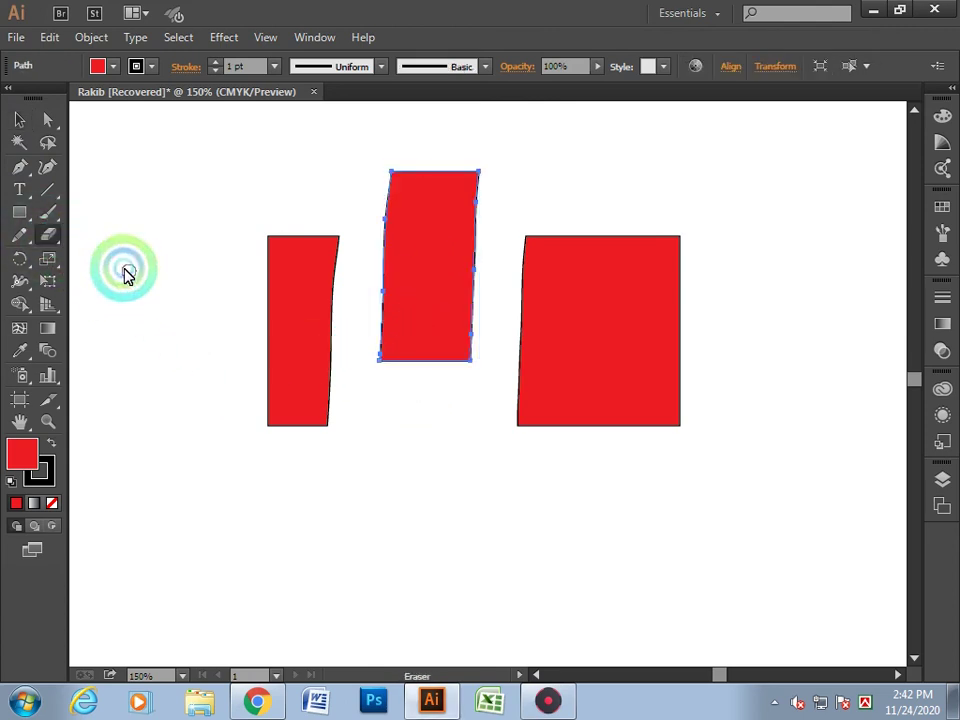
drag(124, 275, 379, 321)
mouse_move(383, 250)
mouse_down()
mouse_move(459, 311)
mouse_move(410, 422)
mouse_up()
click(19, 119)
click(103, 139)
click(403, 512)
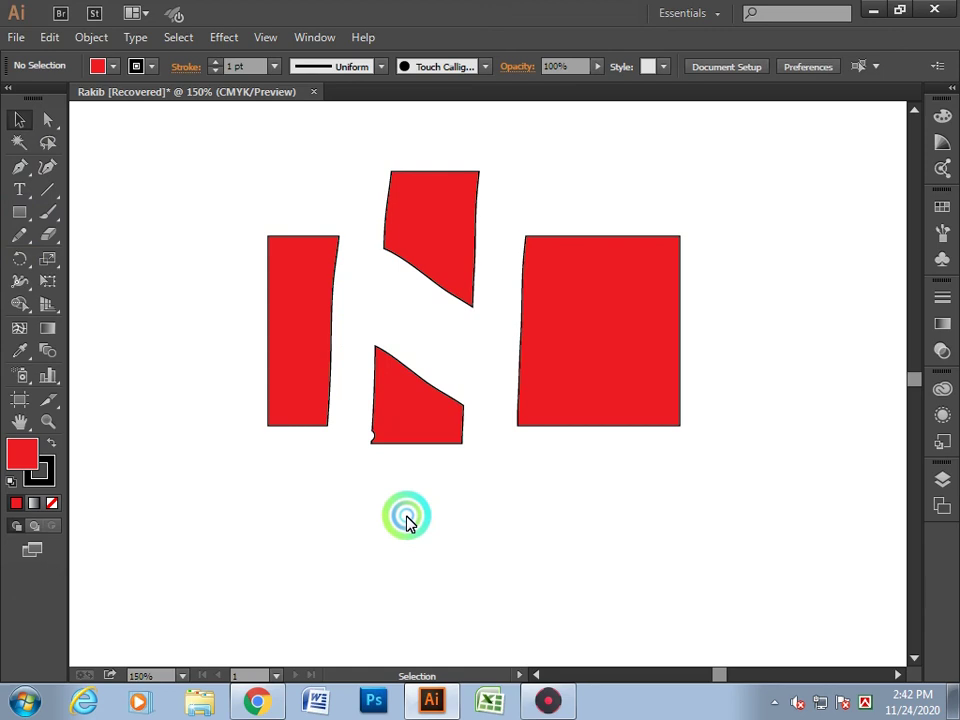
- Select the upper and lower cut pieces and the right square to check the N arrangement
click(417, 428)
click(435, 259)
click(585, 302)
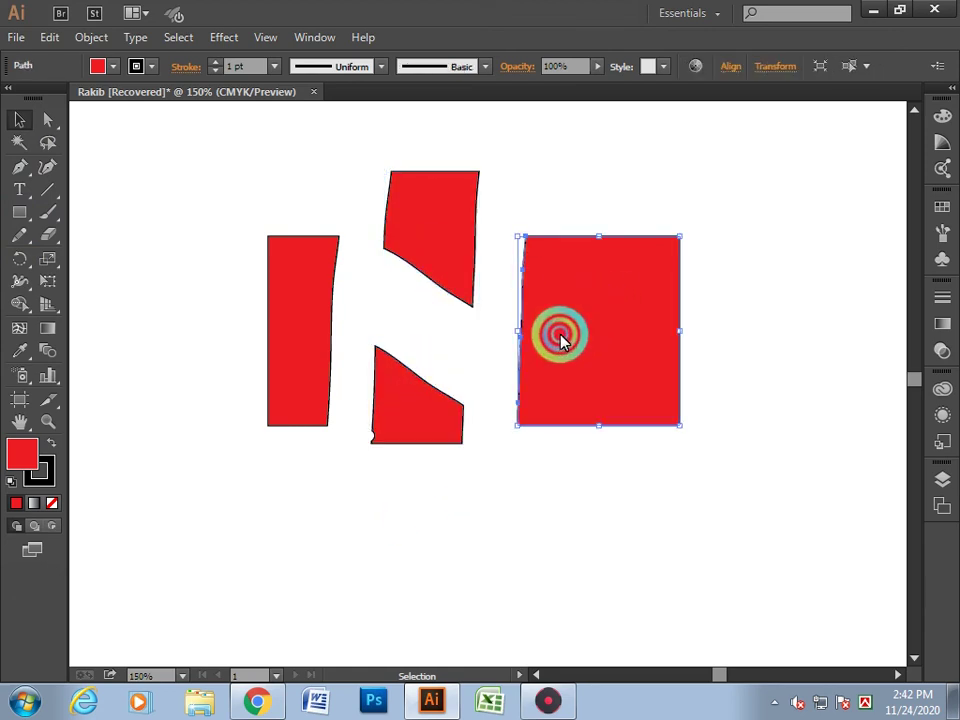
click(456, 270)
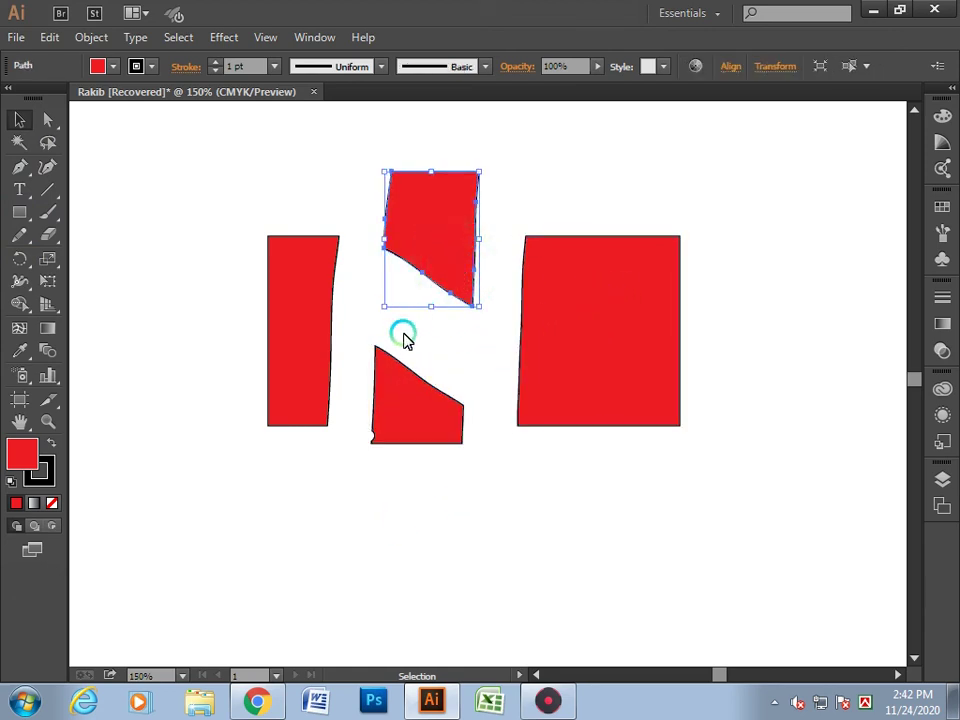
click(403, 338)
click(440, 288)
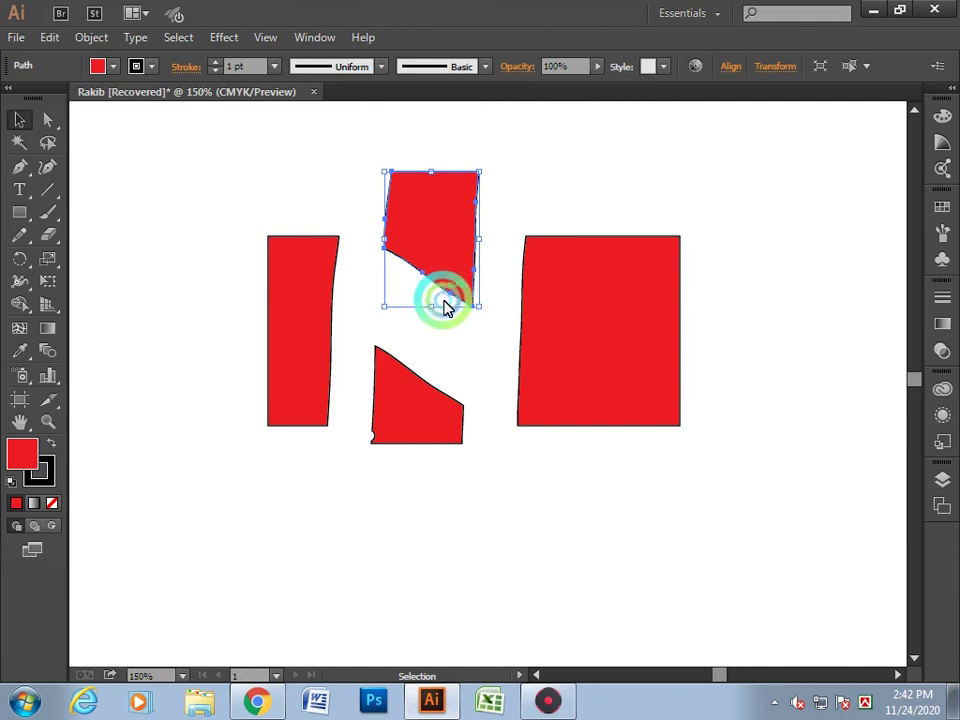
click(585, 341)
drag(50, 234, 123, 245)
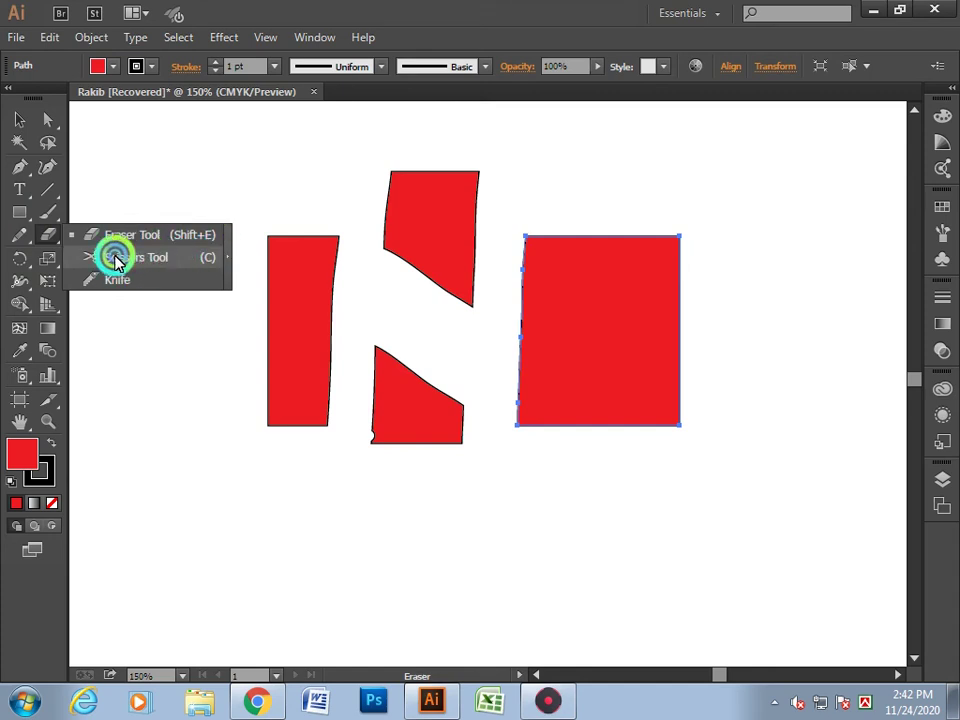
- Draw a new red square below the N-shaped pieces with the Rectangle tool
click(126, 259)
click(20, 119)
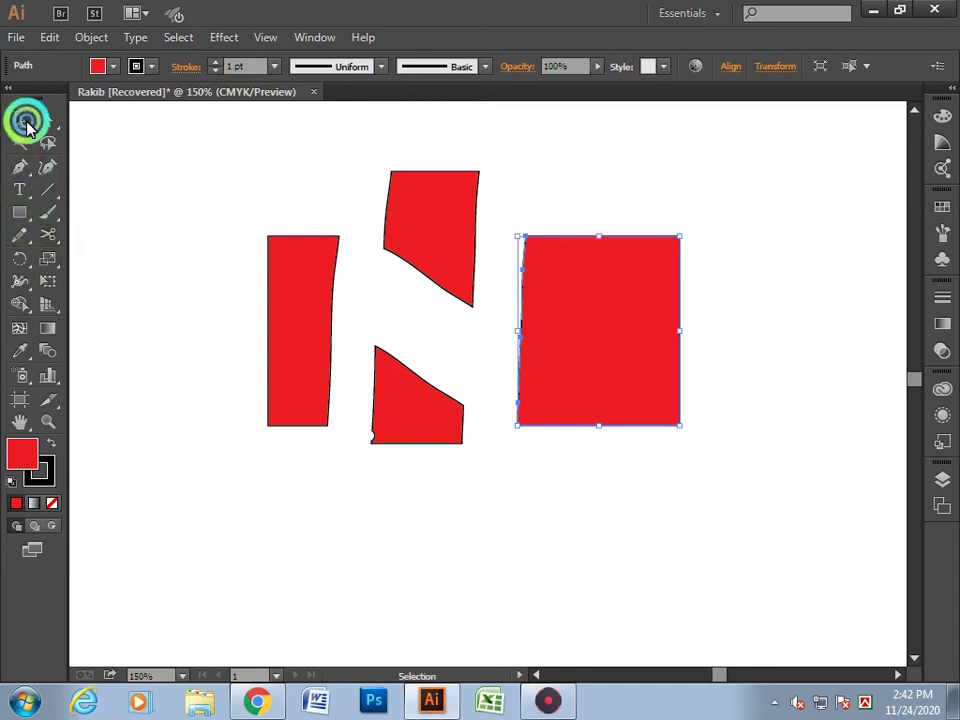
scroll(168, 220, down, 2)
click(19, 212)
drag(294, 431, 501, 630)
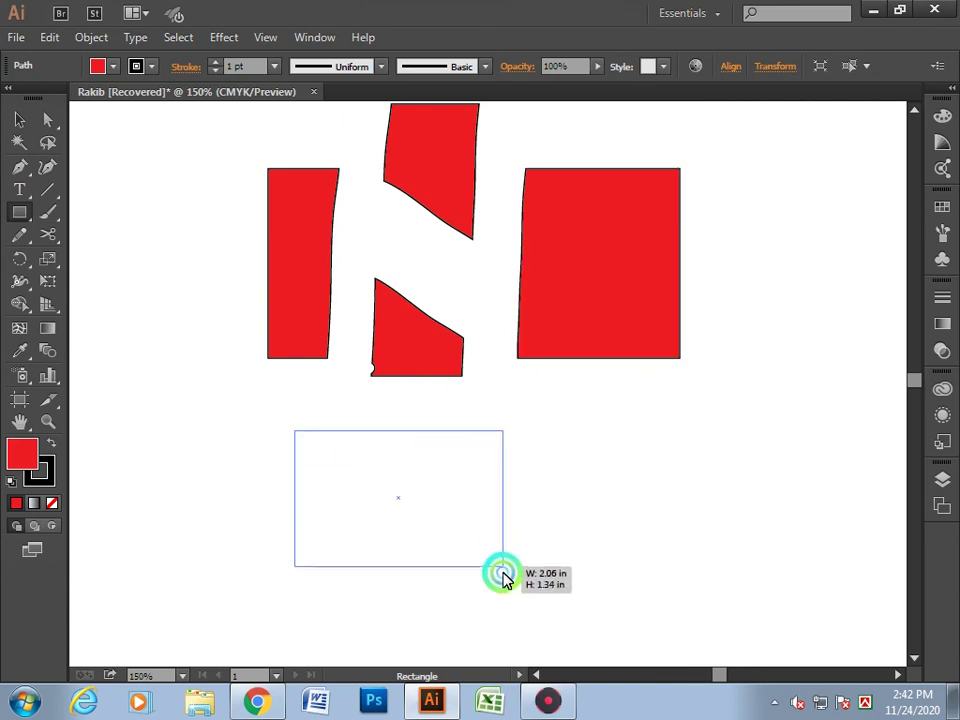
scroll(390, 487, down, 1)
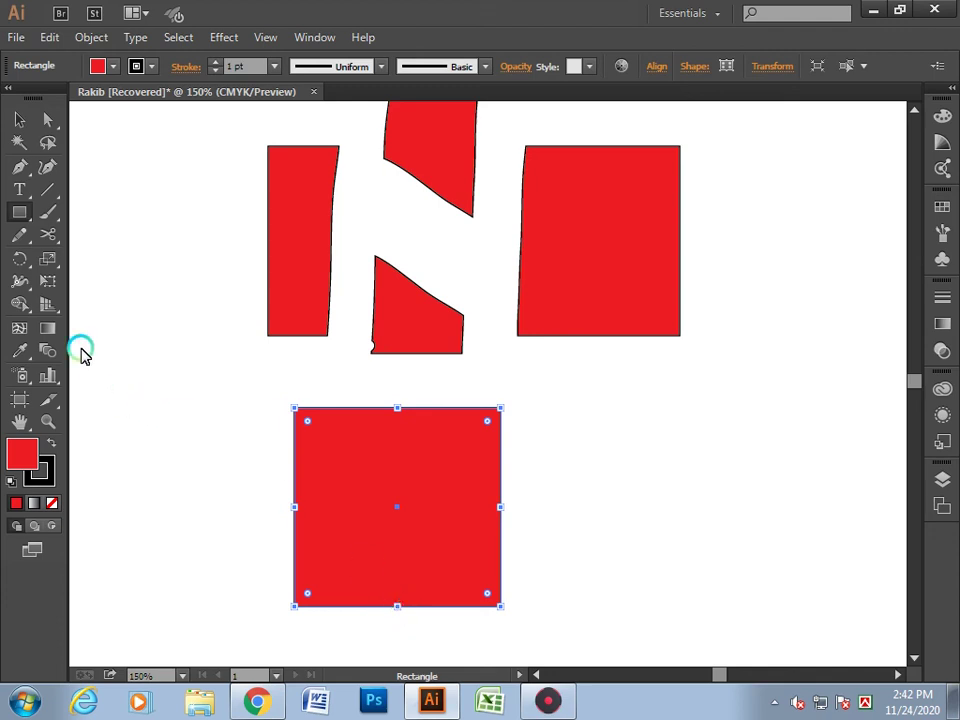
- Try cutting the new square's top-right corner with Scissors, dismissing the warning
drag(48, 232, 108, 258)
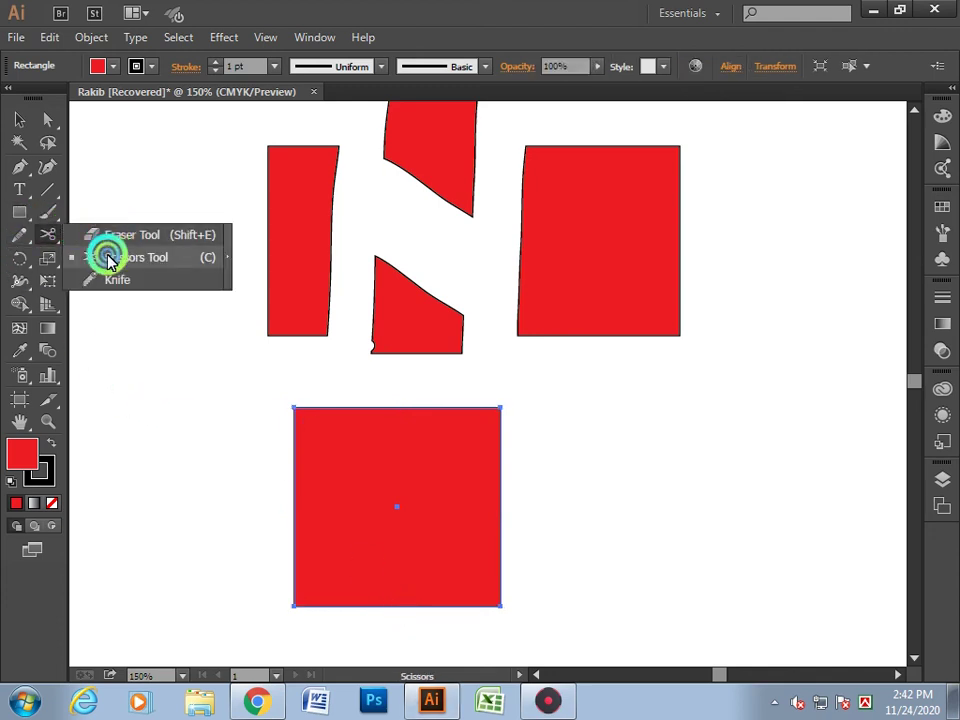
click(480, 407)
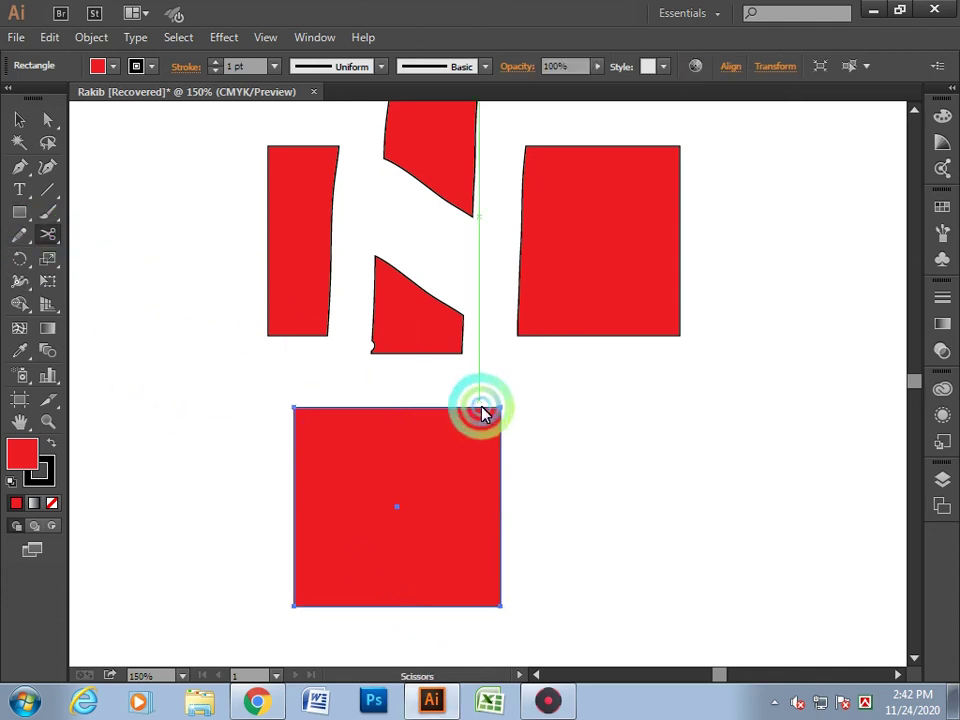
click(501, 407)
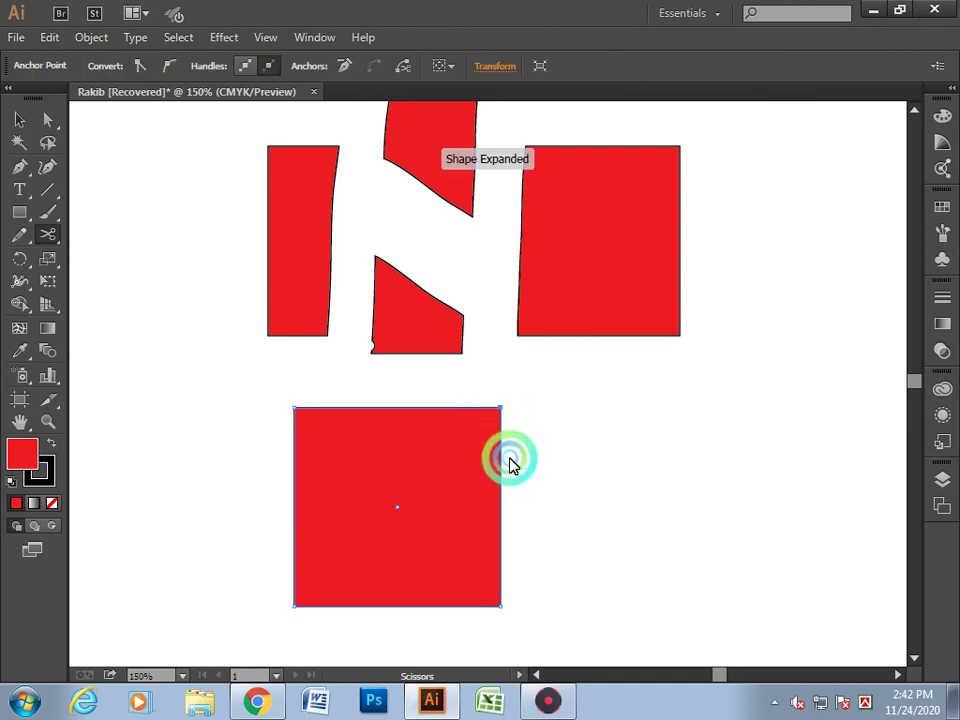
click(297, 606)
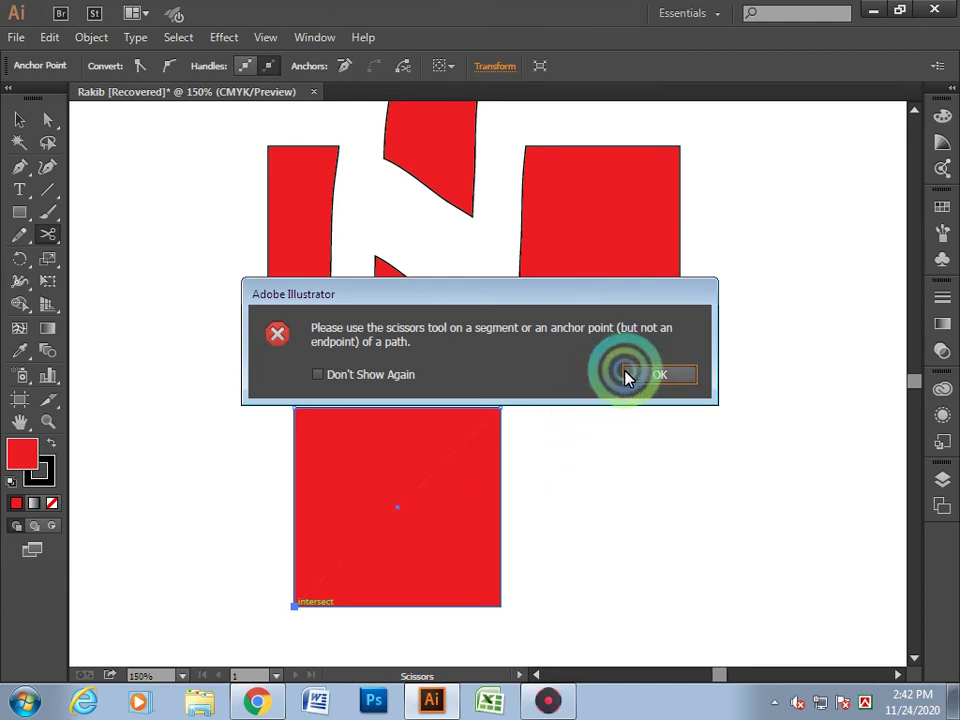
click(626, 376)
- Retry the corner cut, tick Don't Show Again on the warning, and reselect the square
click(20, 120)
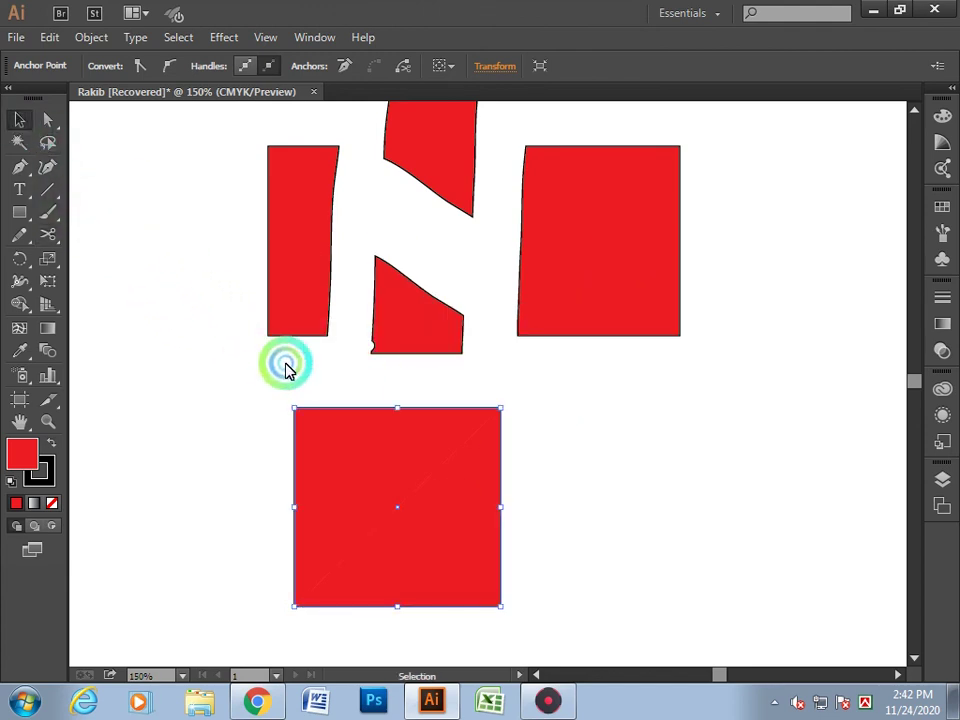
mouse_move(268, 380)
mouse_down()
mouse_move(505, 600)
mouse_move(470, 579)
mouse_up()
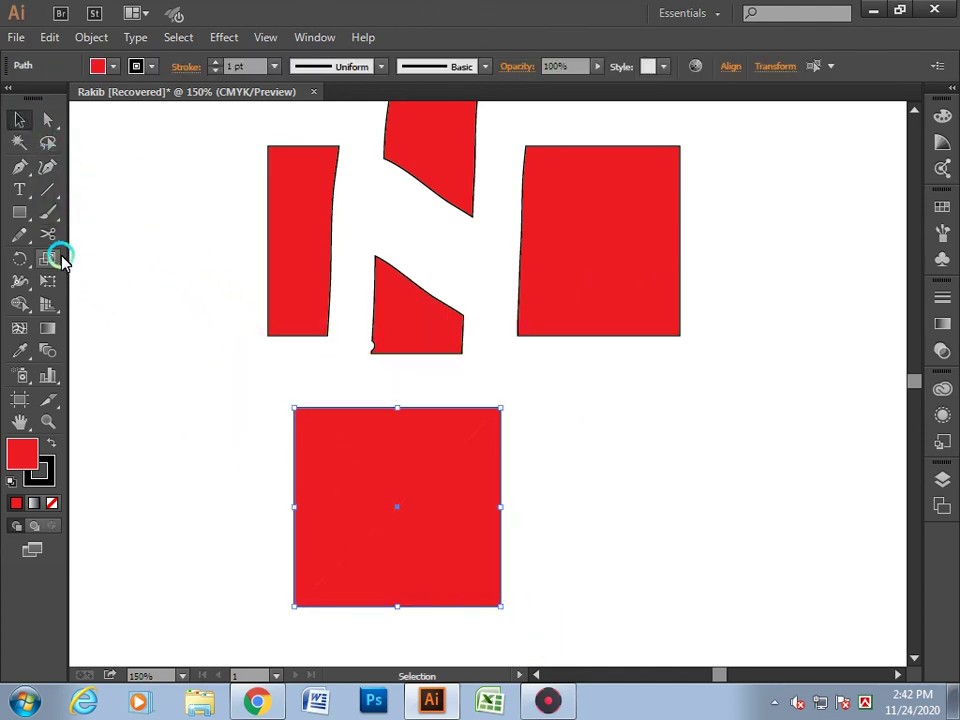
drag(48, 237, 119, 260)
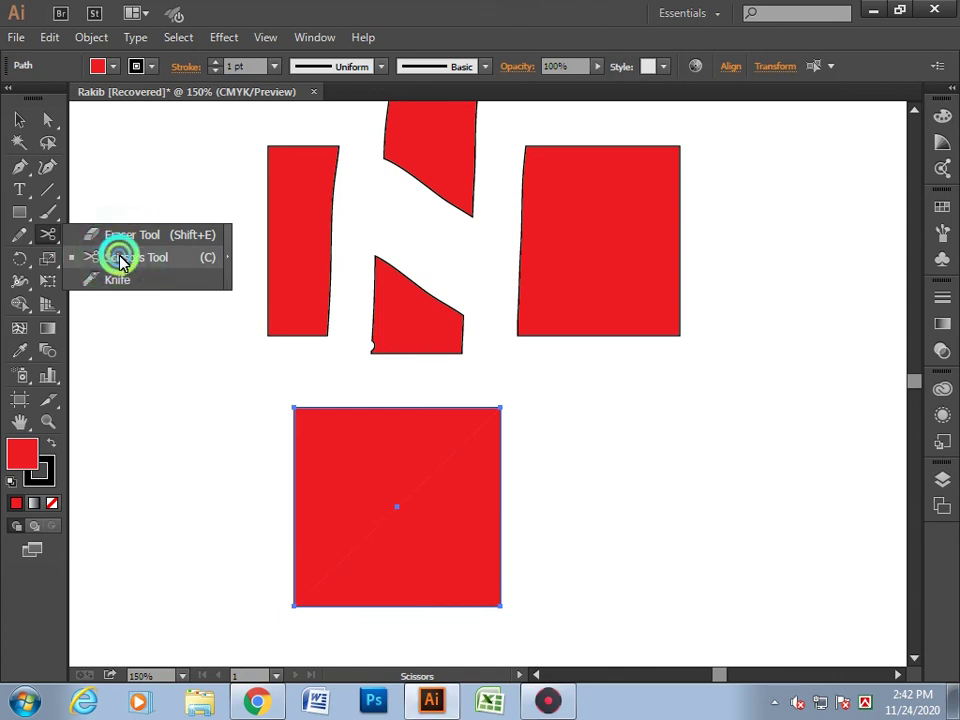
click(500, 408)
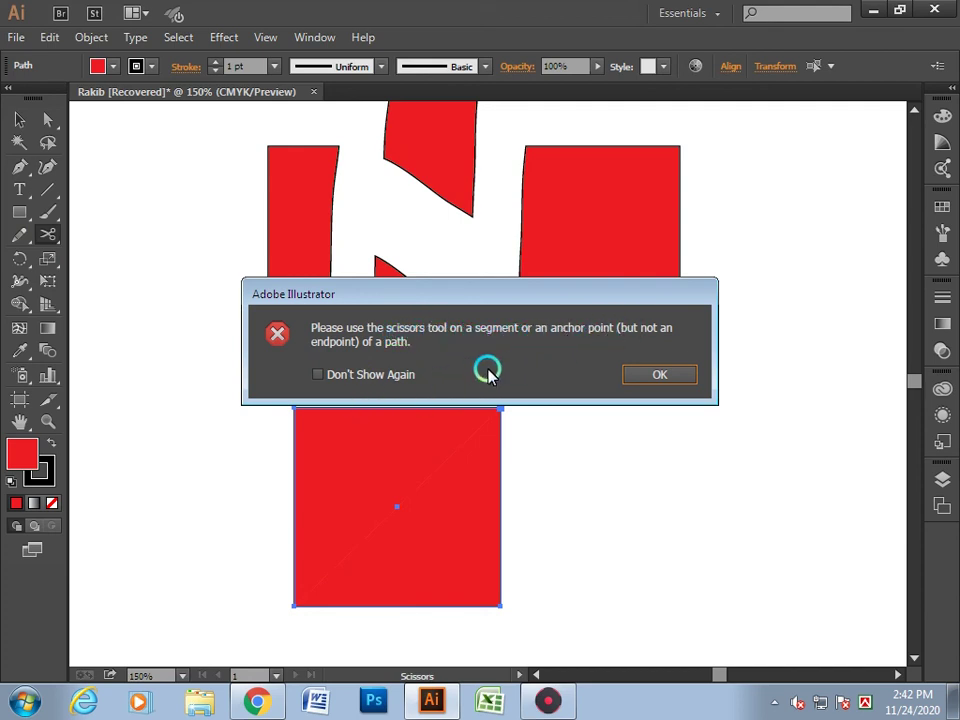
click(340, 375)
click(666, 374)
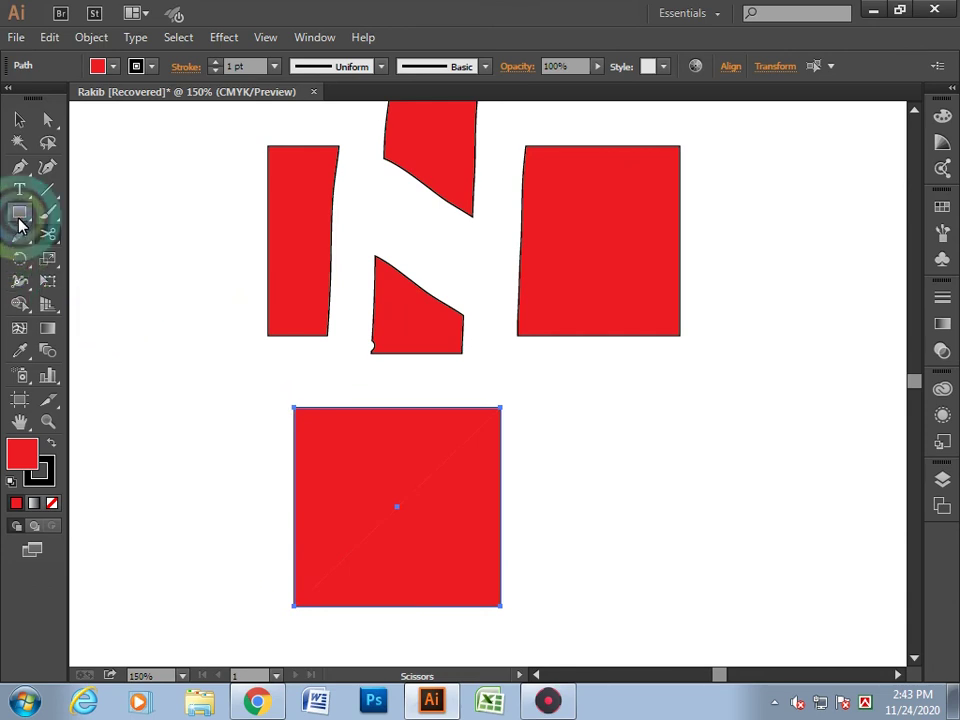
click(19, 119)
click(129, 205)
click(417, 426)
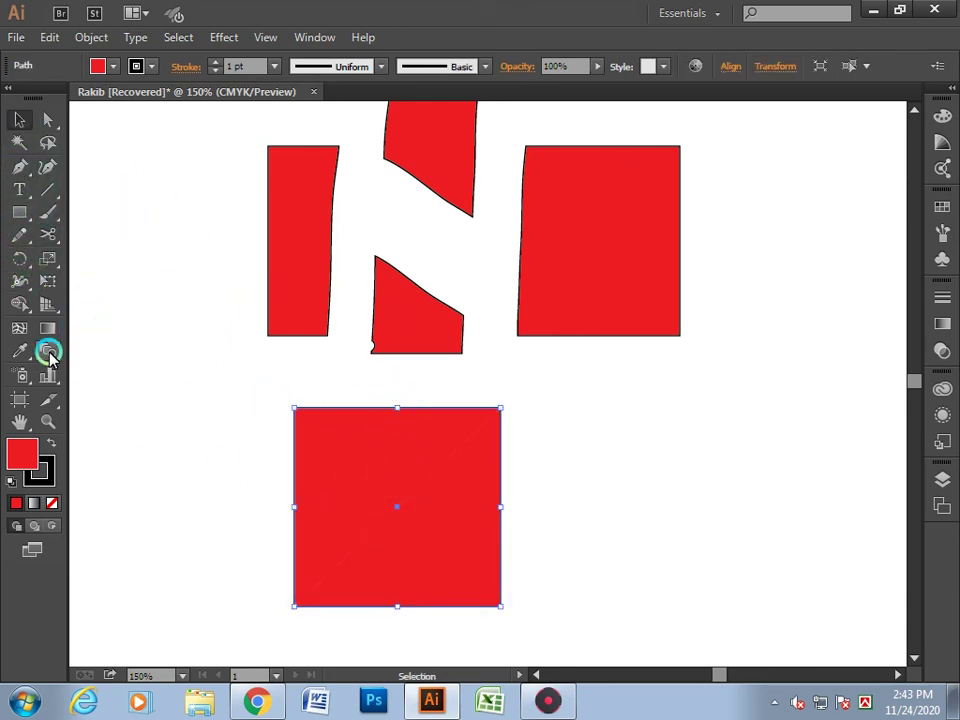
- Cut the lower square at its top-edge midpoint and bottom-left and bottom-right corners with Scissors
click(47, 236)
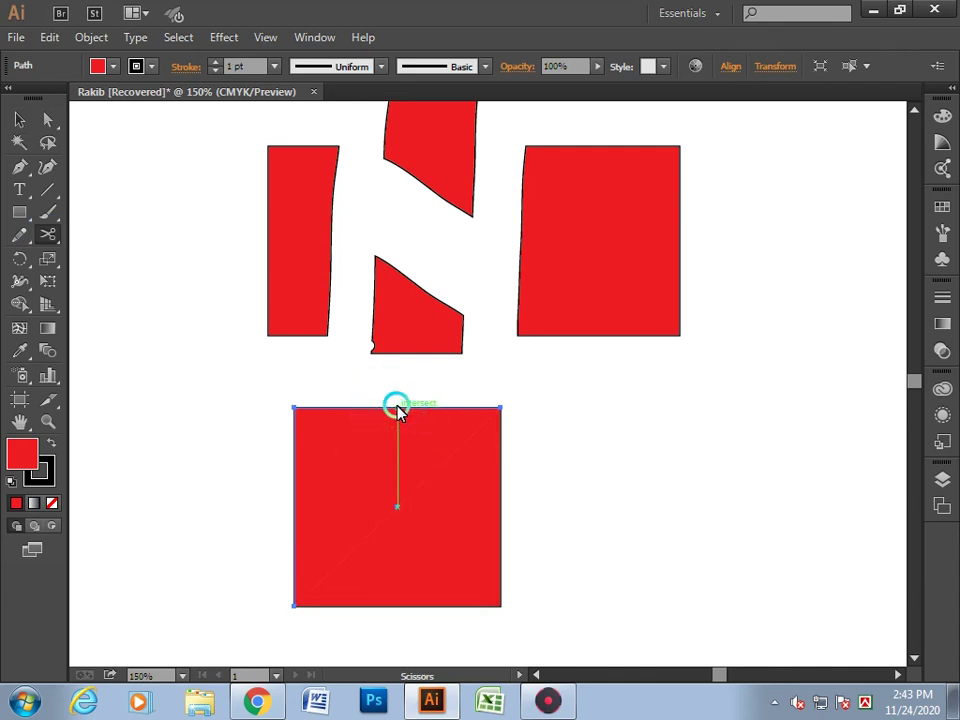
click(395, 408)
click(310, 593)
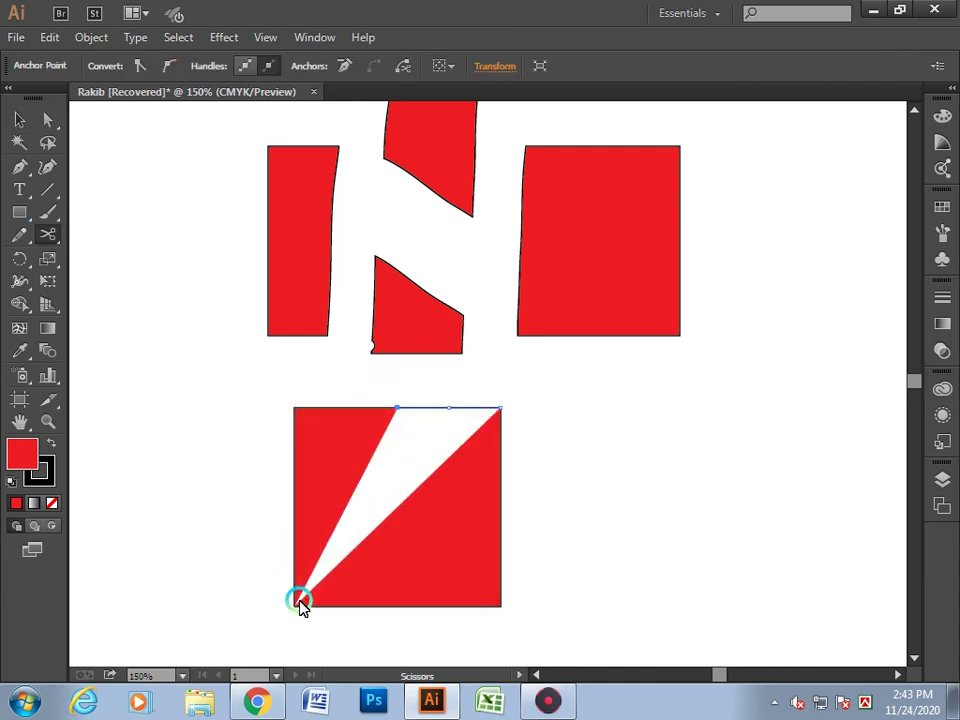
click(501, 621)
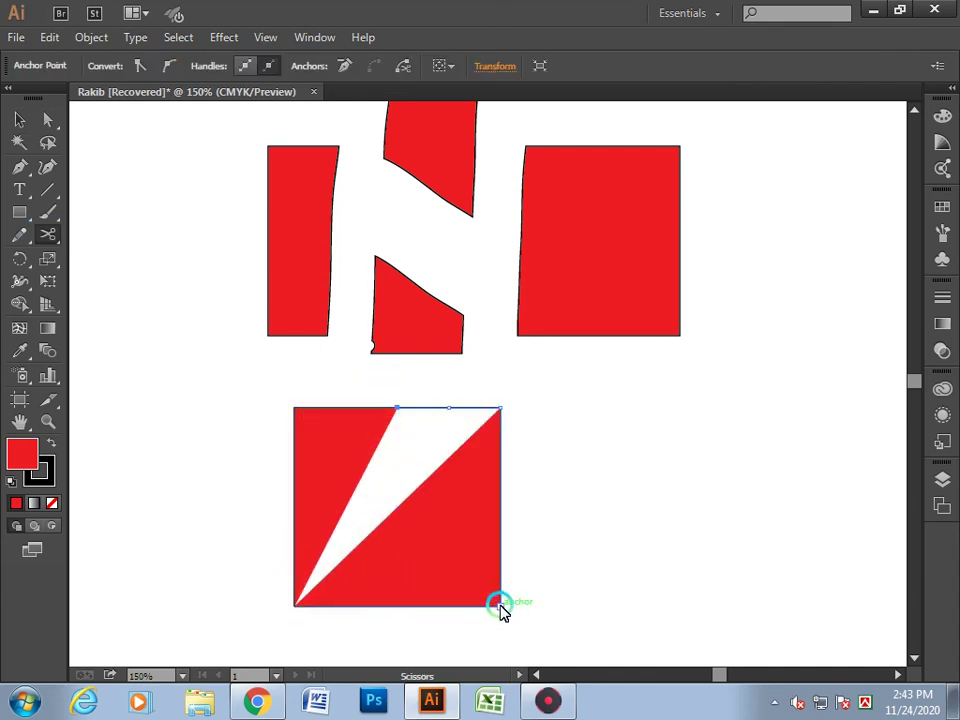
click(500, 605)
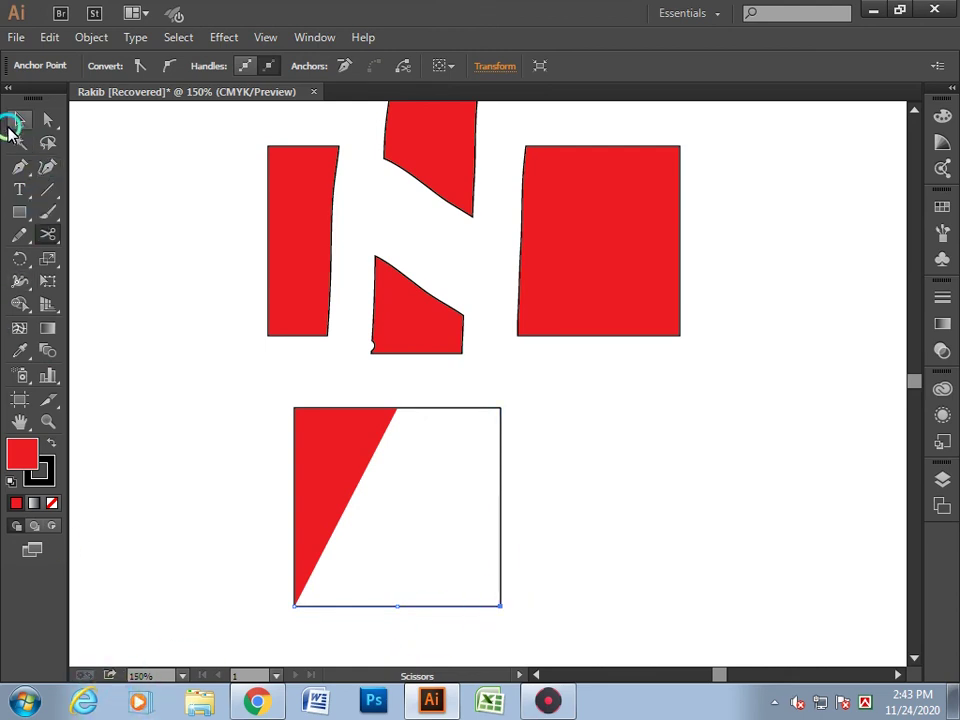
- Cancel an accidental curve, then inspect the cut paths with the Selection tool and deselect
click(16, 120)
click(47, 166)
click(289, 450)
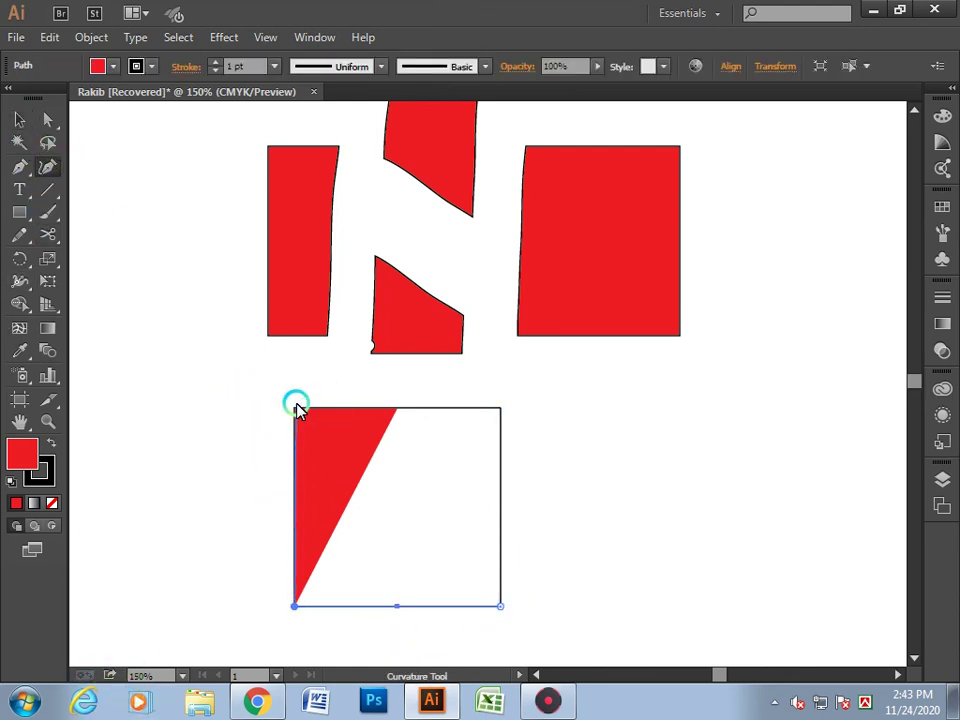
click(18, 116)
click(343, 471)
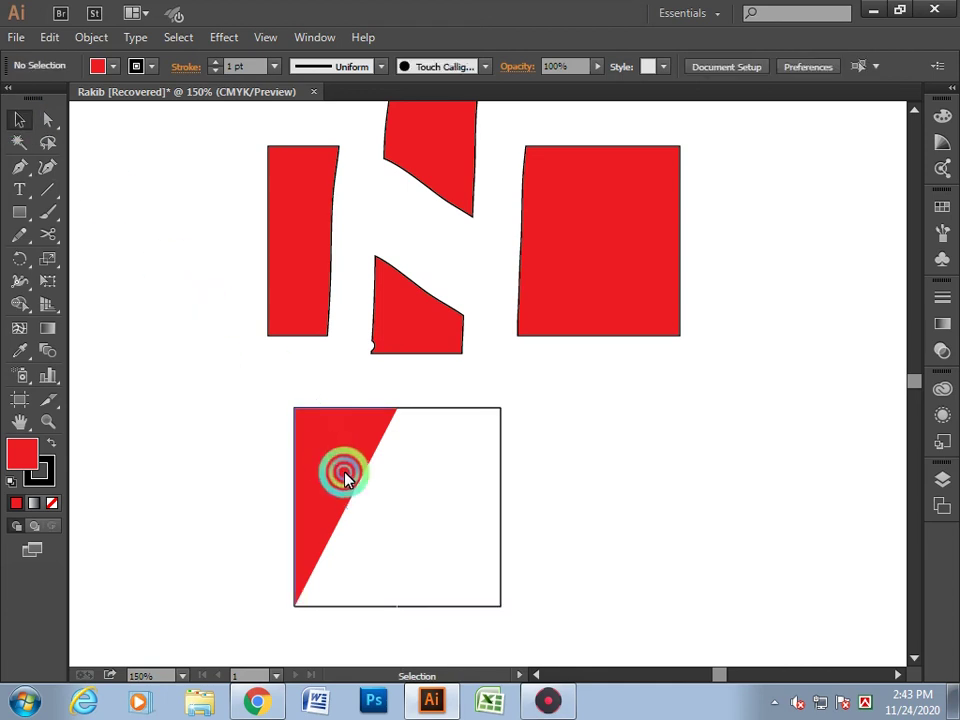
click(531, 560)
click(459, 579)
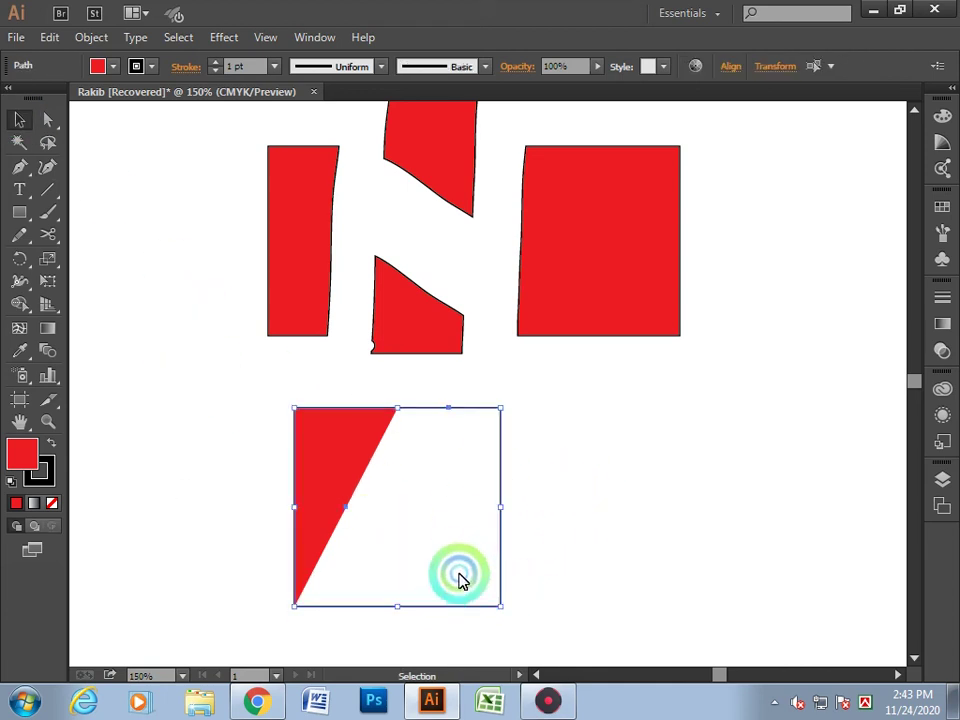
click(619, 530)
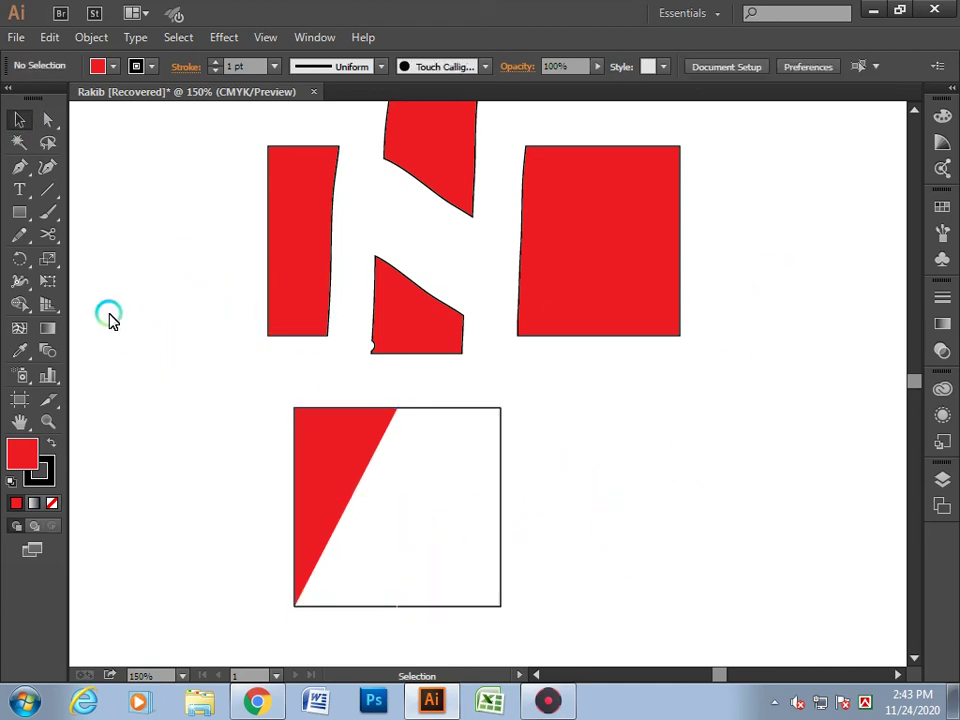
drag(55, 243, 148, 276)
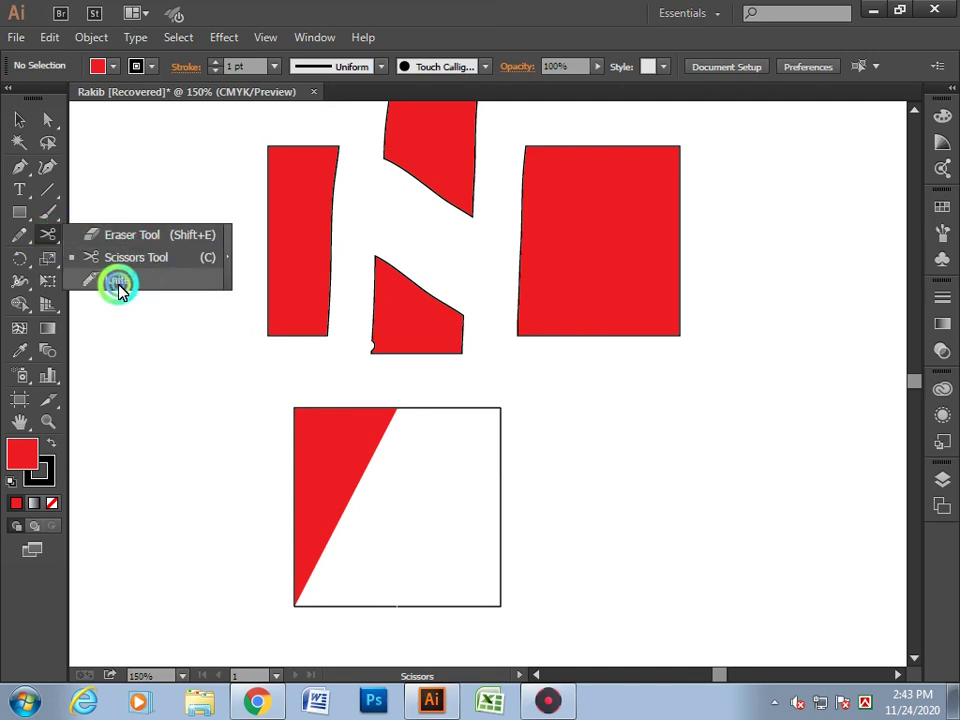
- Slice the right red rectangle vertically in two with the Knife tool and lasso its right half
click(115, 285)
drag(603, 135, 590, 365)
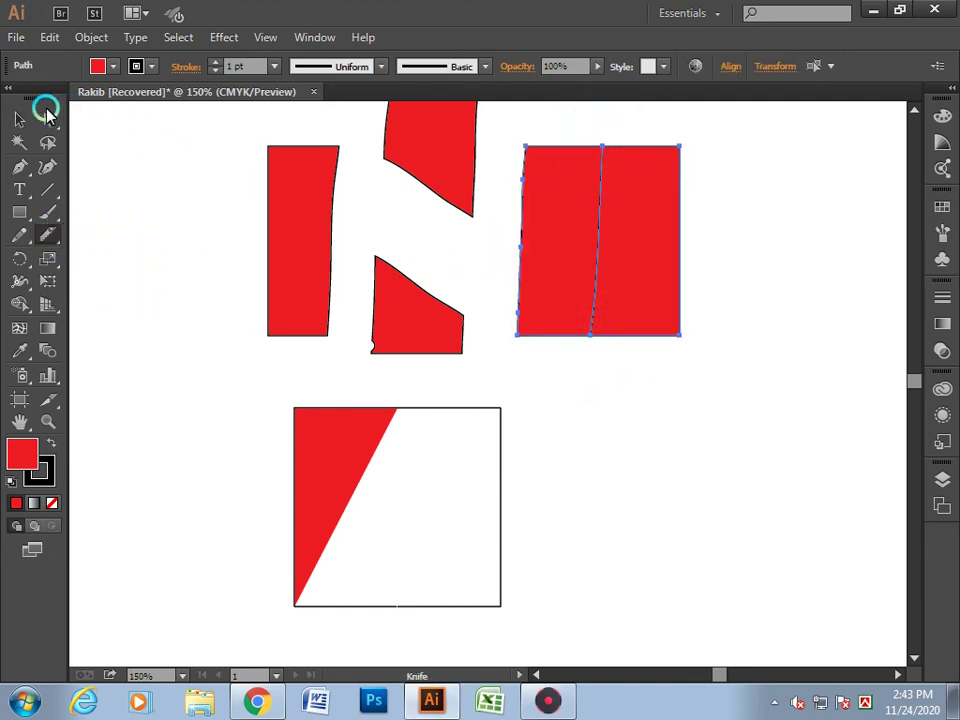
click(48, 142)
drag(643, 257, 666, 328)
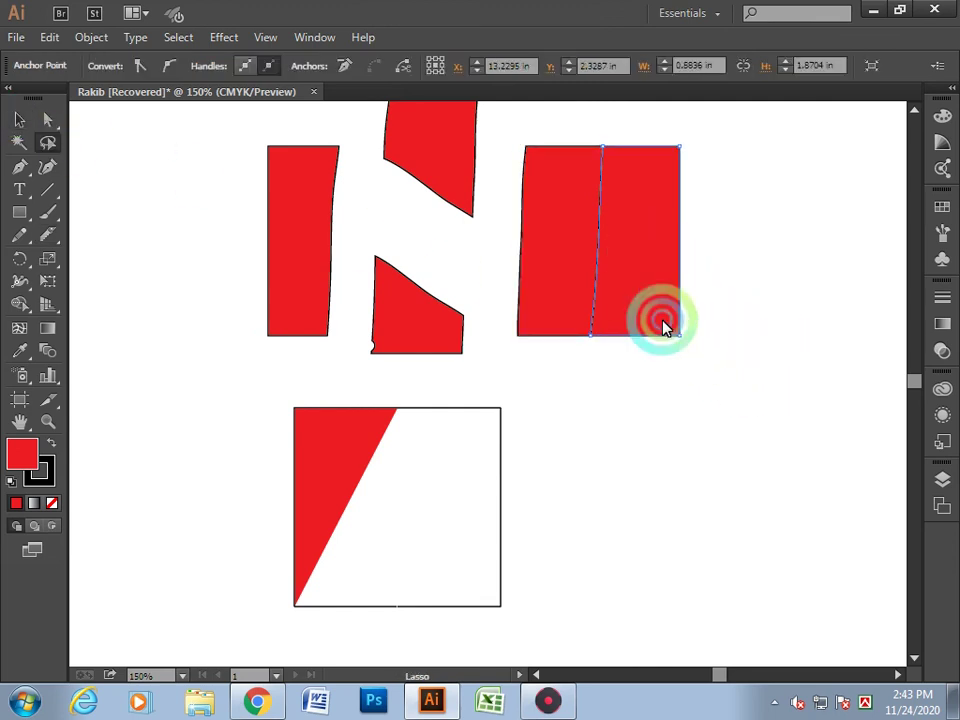
- Group the right strip of the cut rectangle
right_click(624, 237)
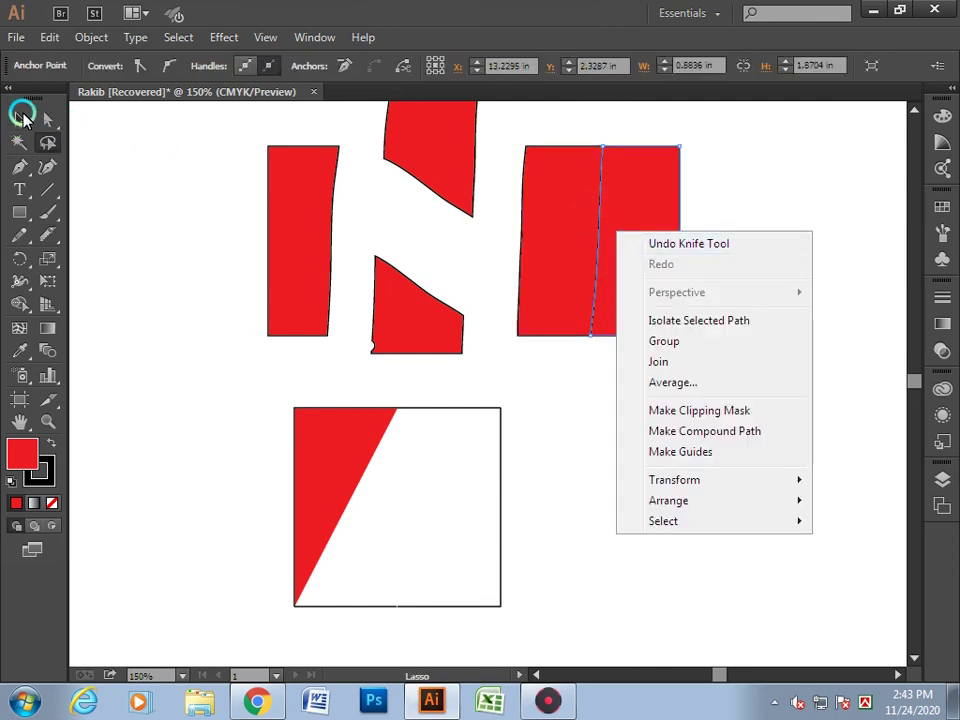
click(24, 118)
click(124, 170)
click(650, 320)
right_click(632, 297)
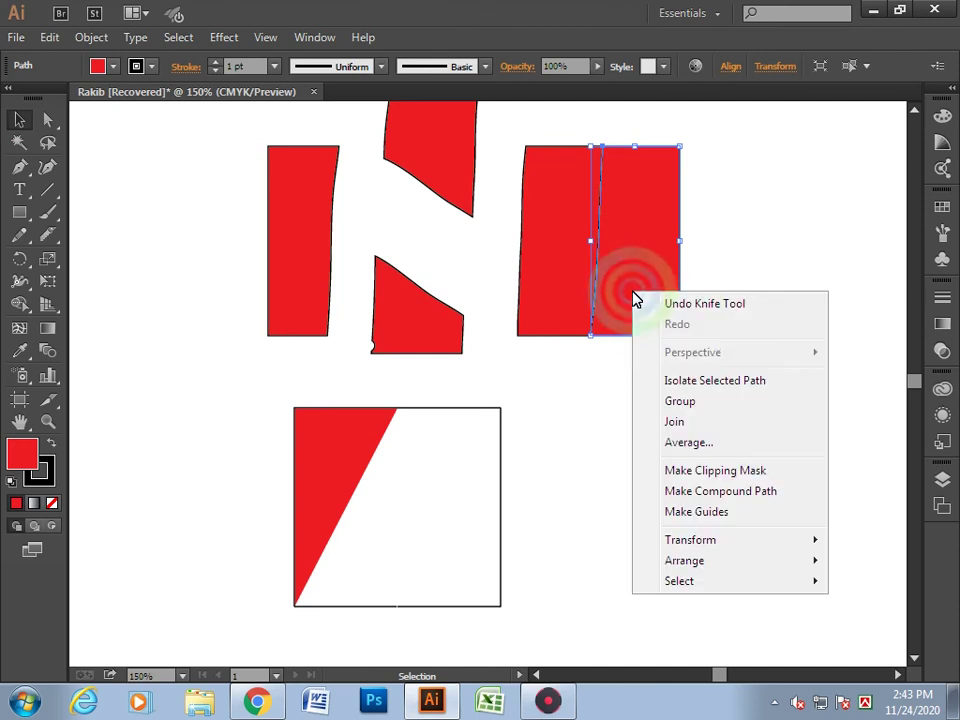
click(724, 410)
click(647, 420)
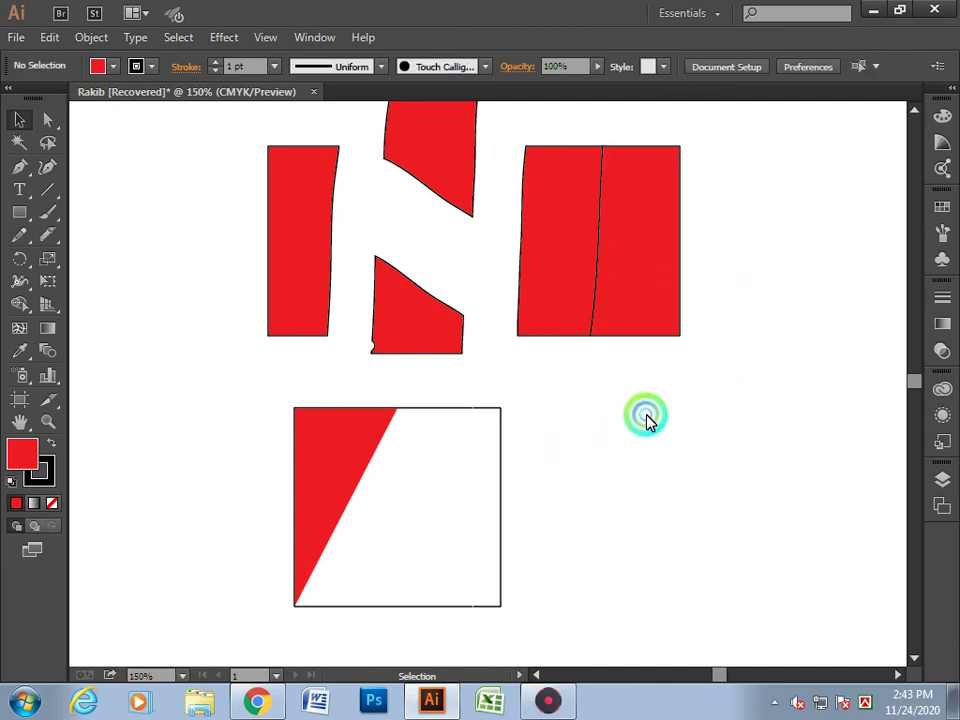
- Move the right strip far right and the left strip down beside the N
drag(623, 302, 816, 317)
drag(565, 302, 593, 437)
click(776, 484)
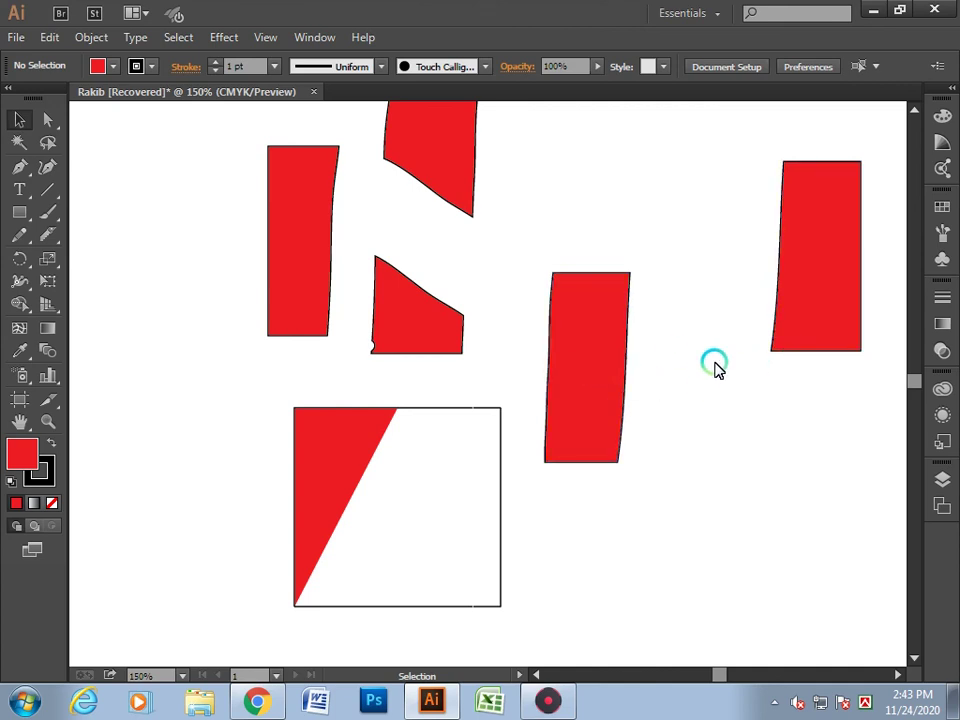
mouse_move(53, 240)
mouse_down()
mouse_move(152, 273)
mouse_move(157, 245)
mouse_up()
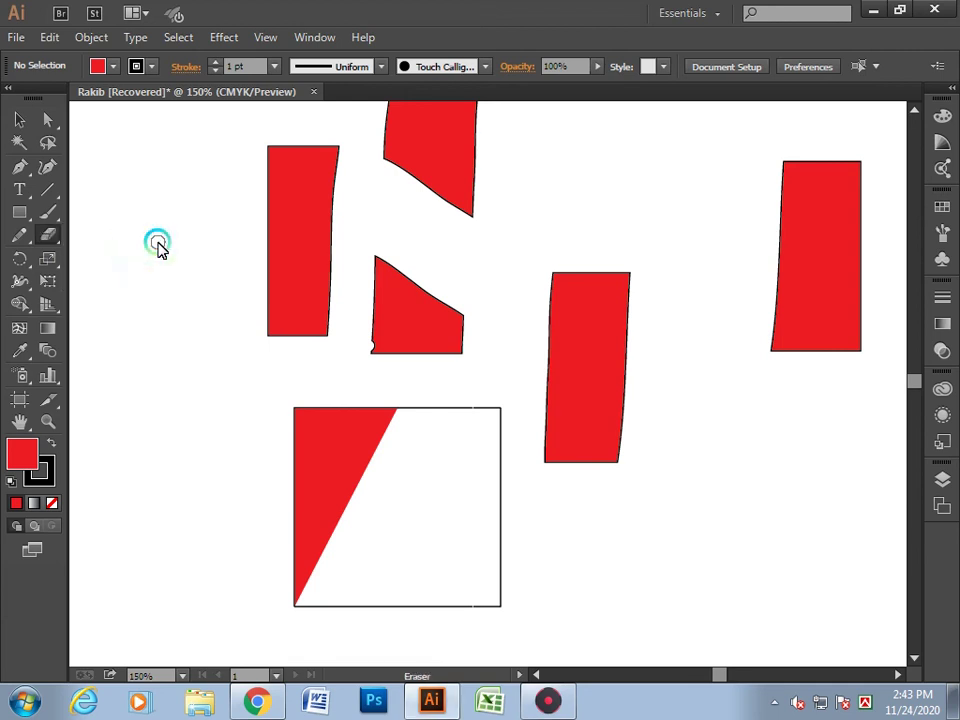